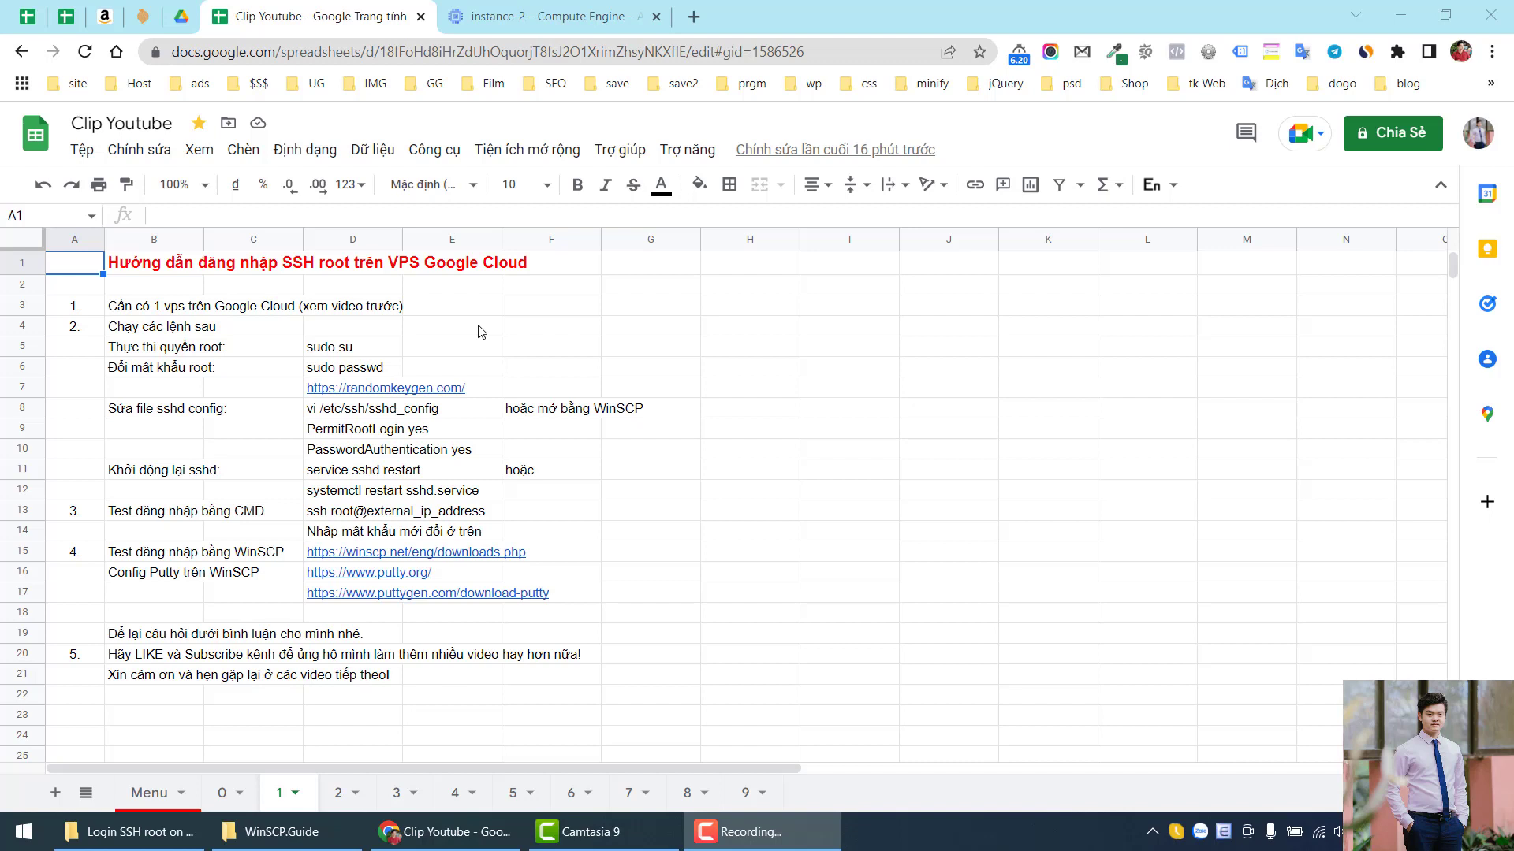
Switch to the Google Cloud page for instance-2 and open an SSH session to it in a browser window.
left_click(153, 309)
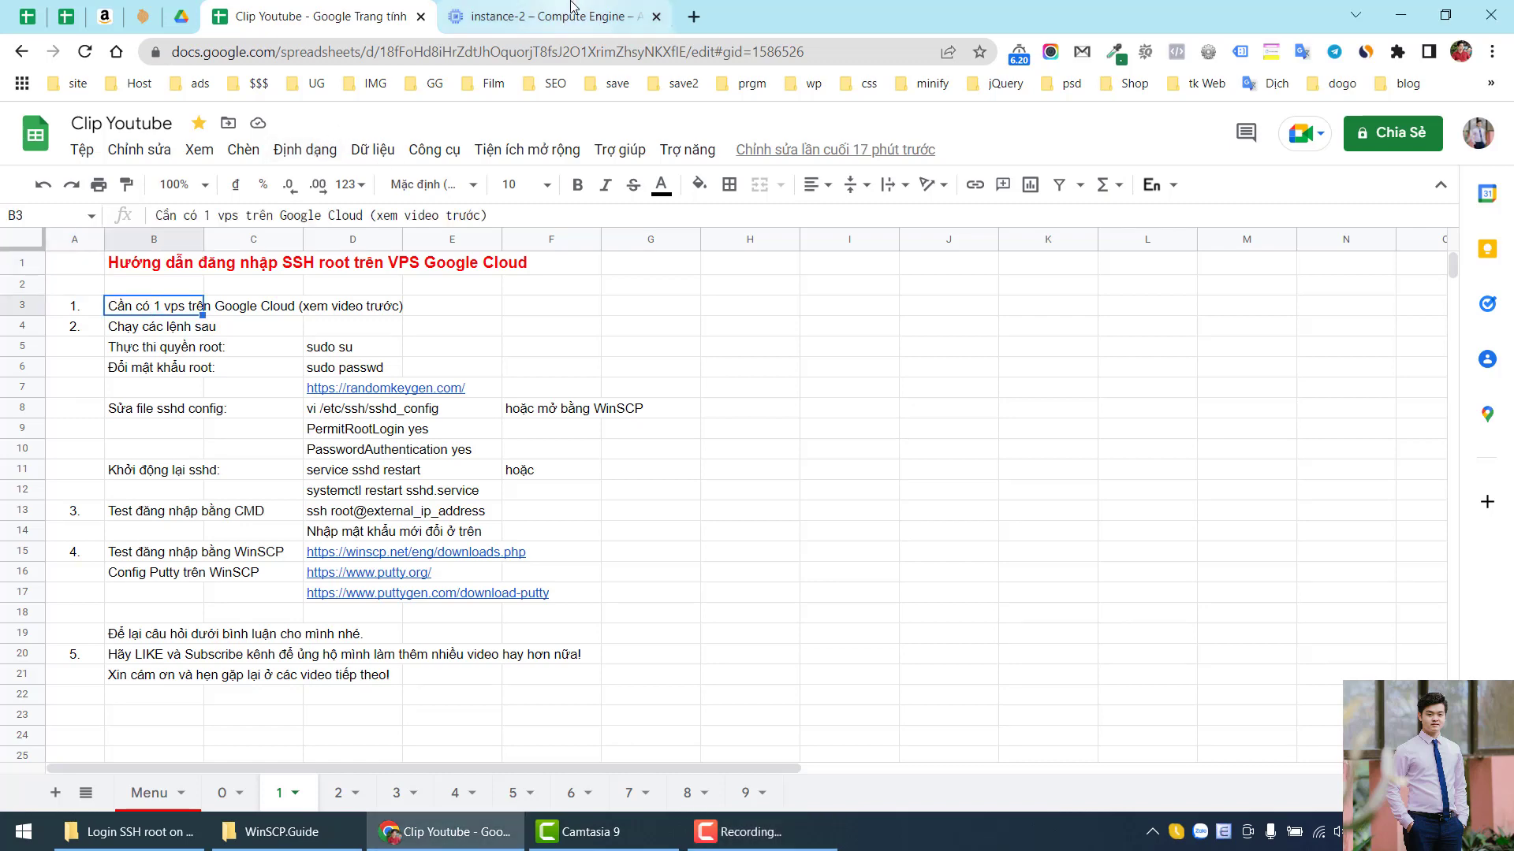
left_click(573, 7)
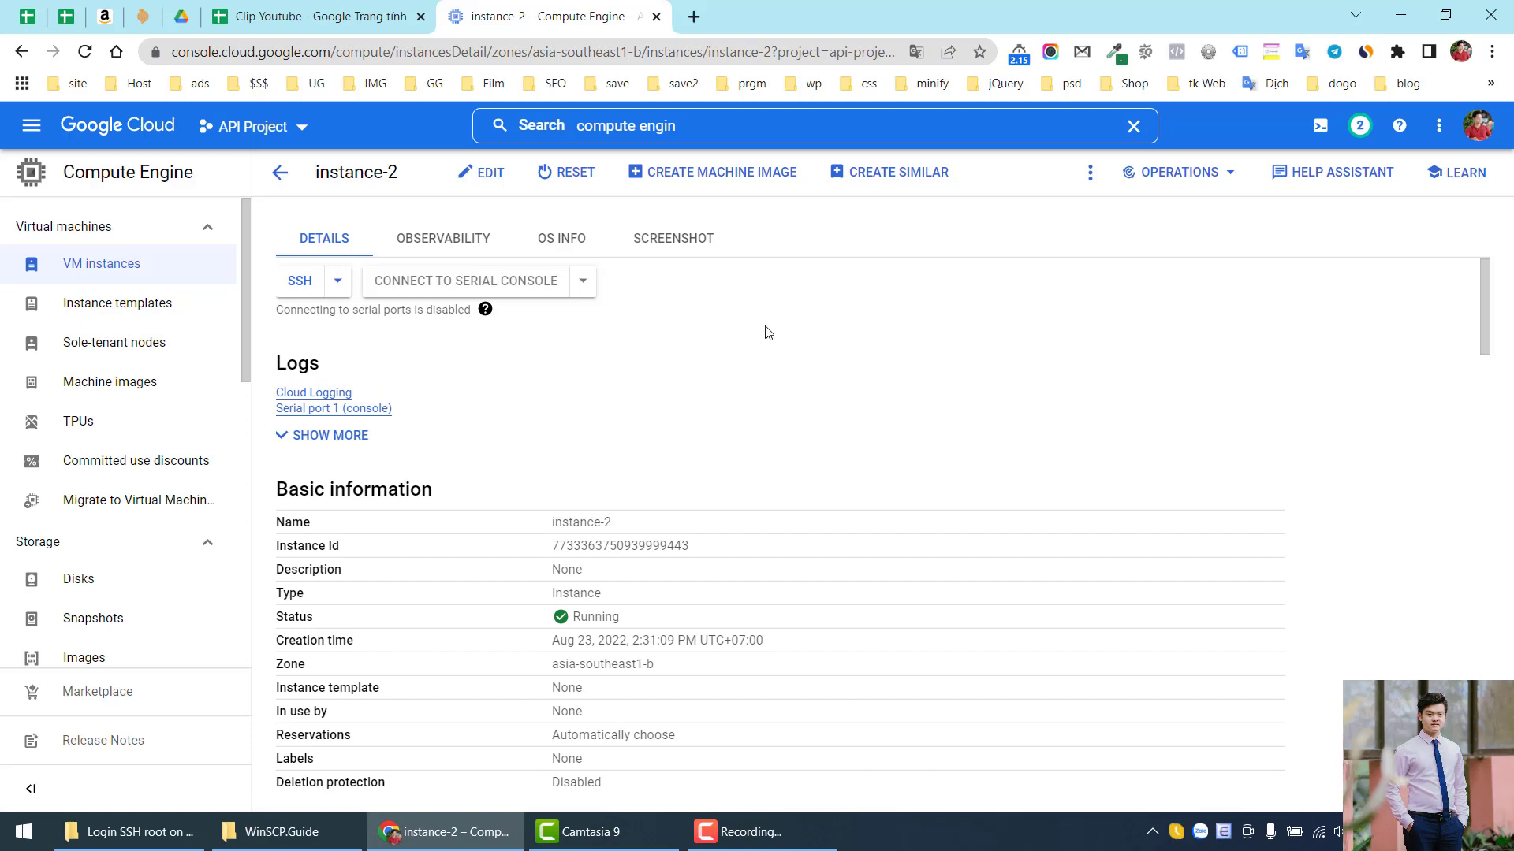
scroll(765, 387, "down", 7)
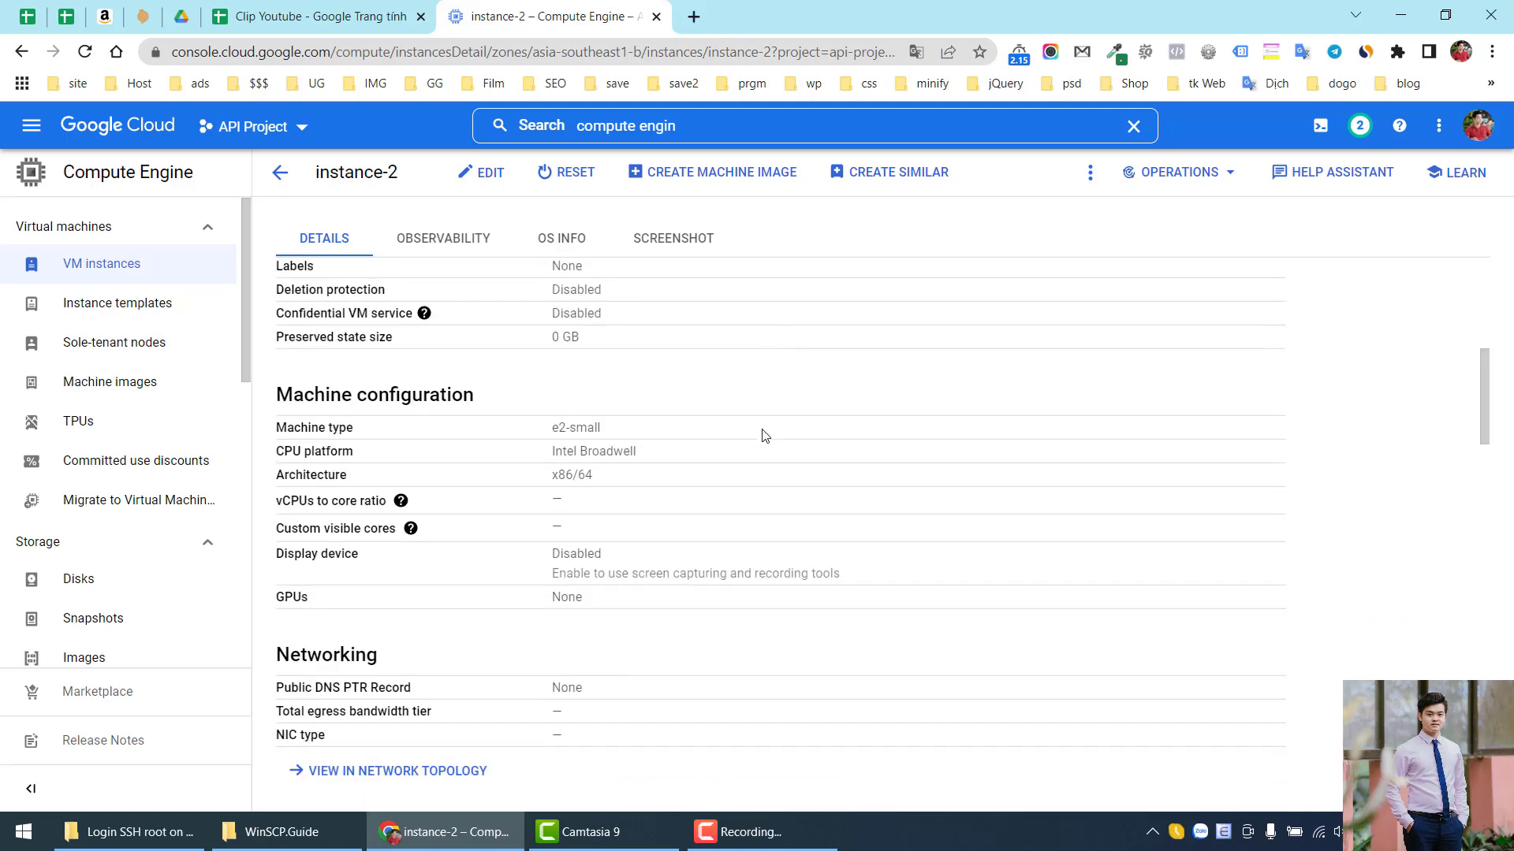
scroll(763, 426, "up", 7)
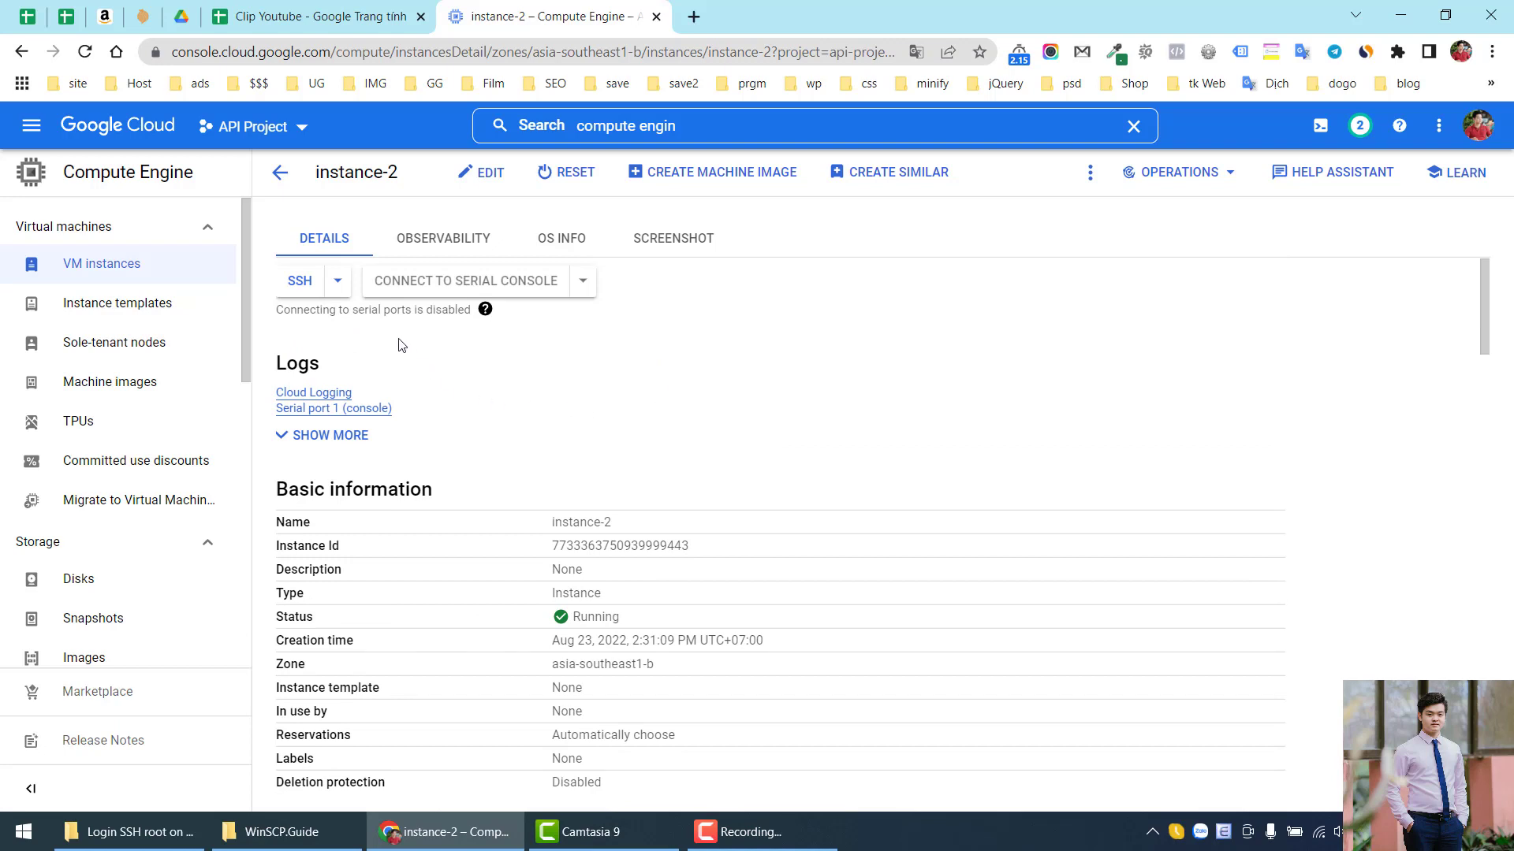
left_click(339, 282)
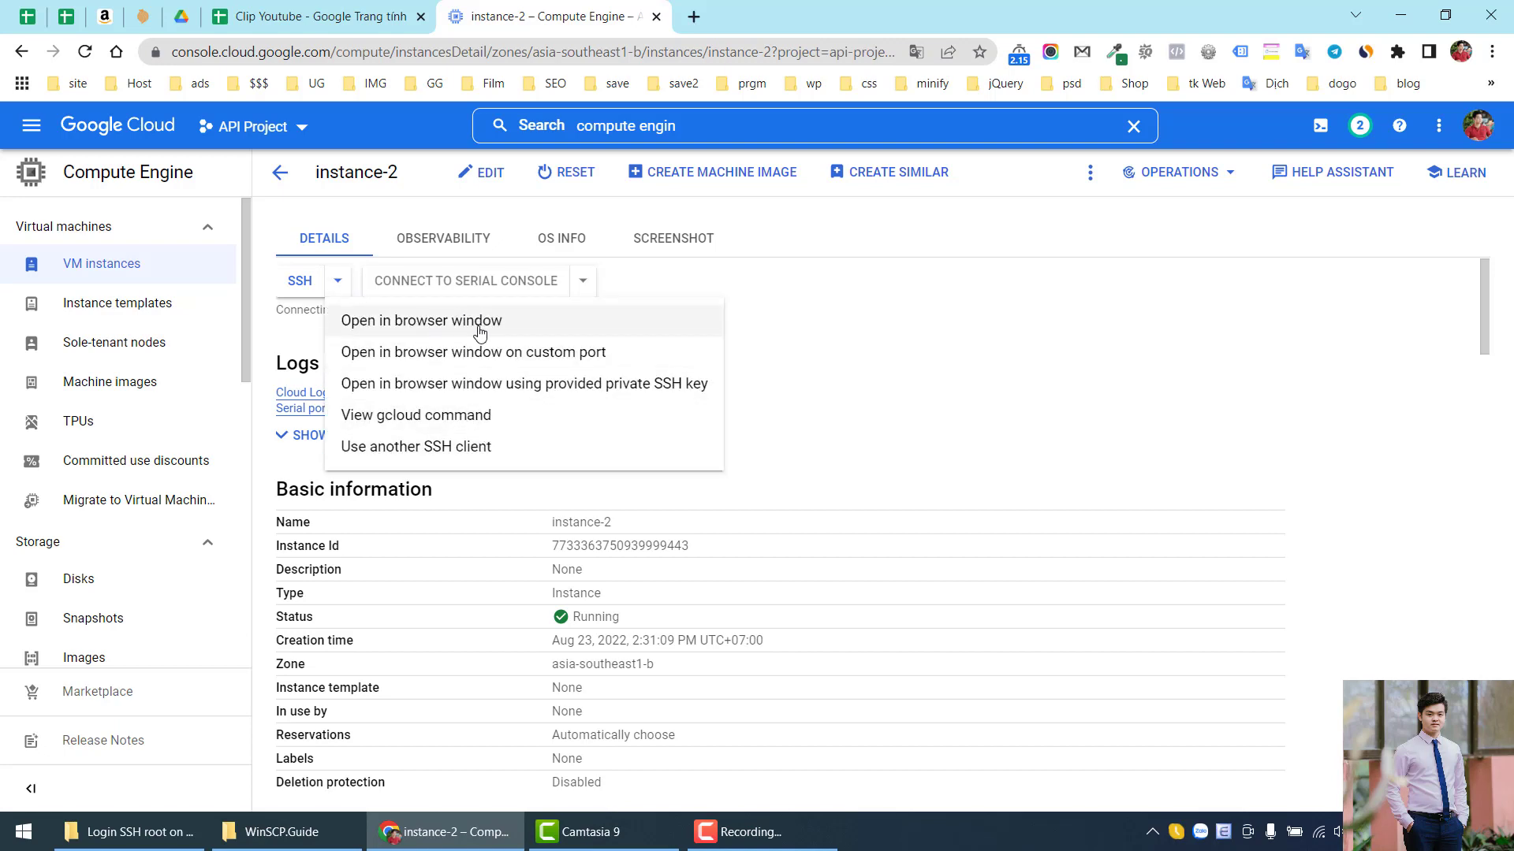
left_click(848, 318)
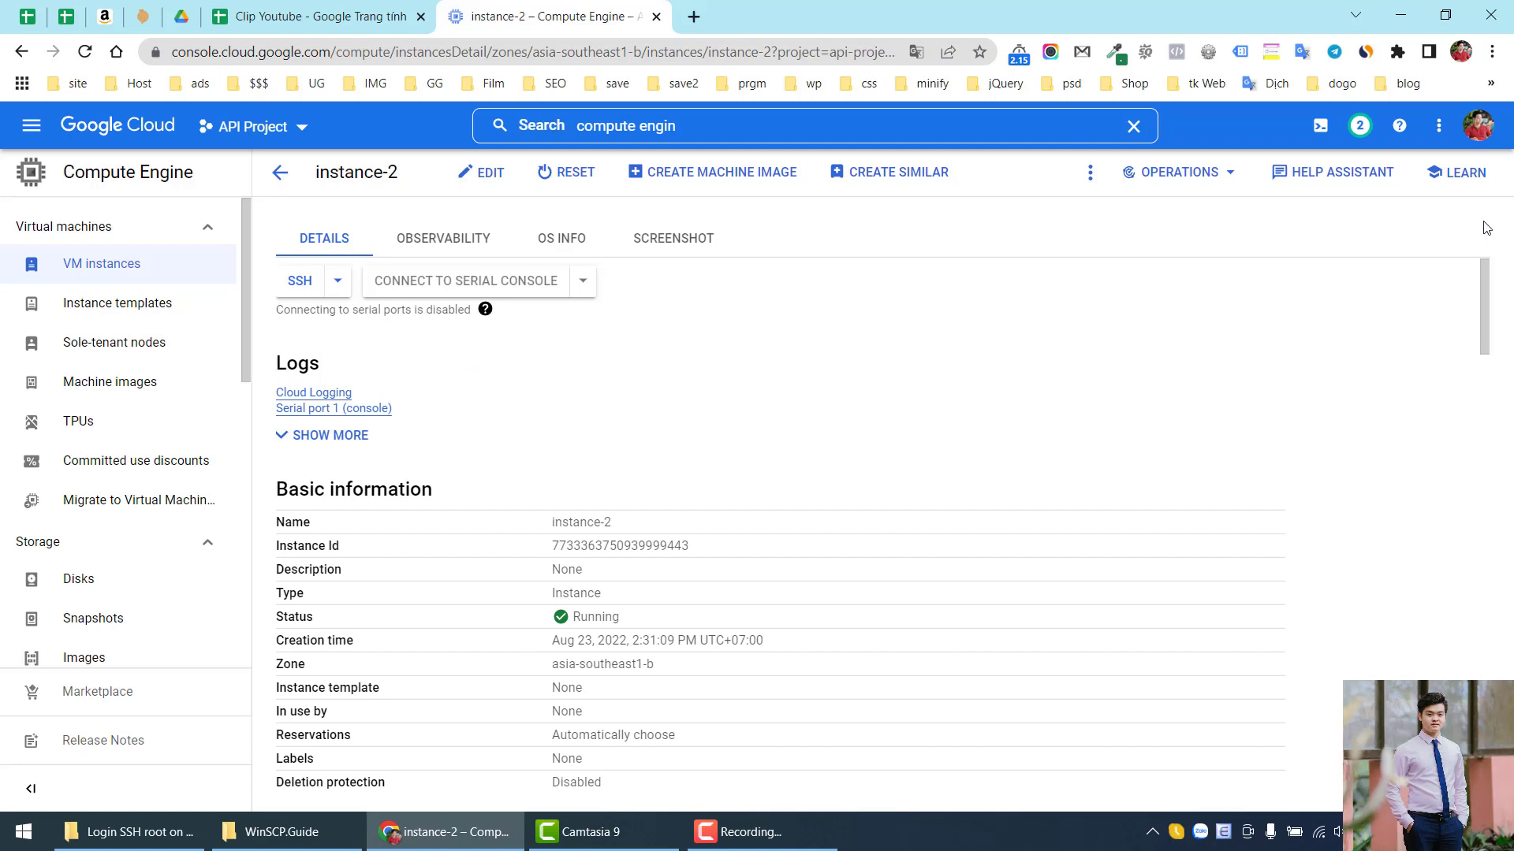
left_click(339, 284)
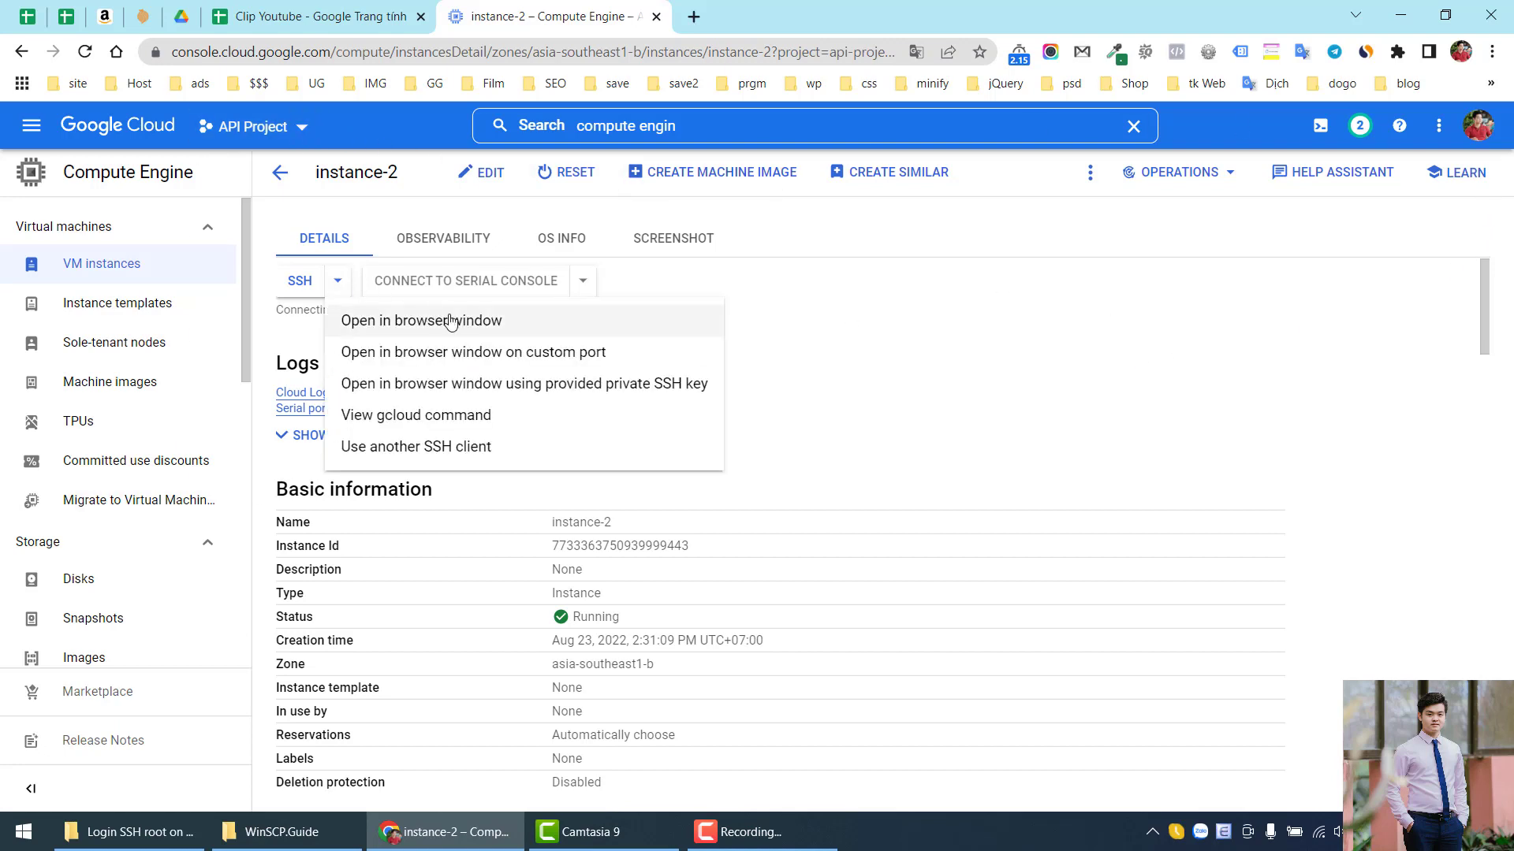
left_click(519, 323)
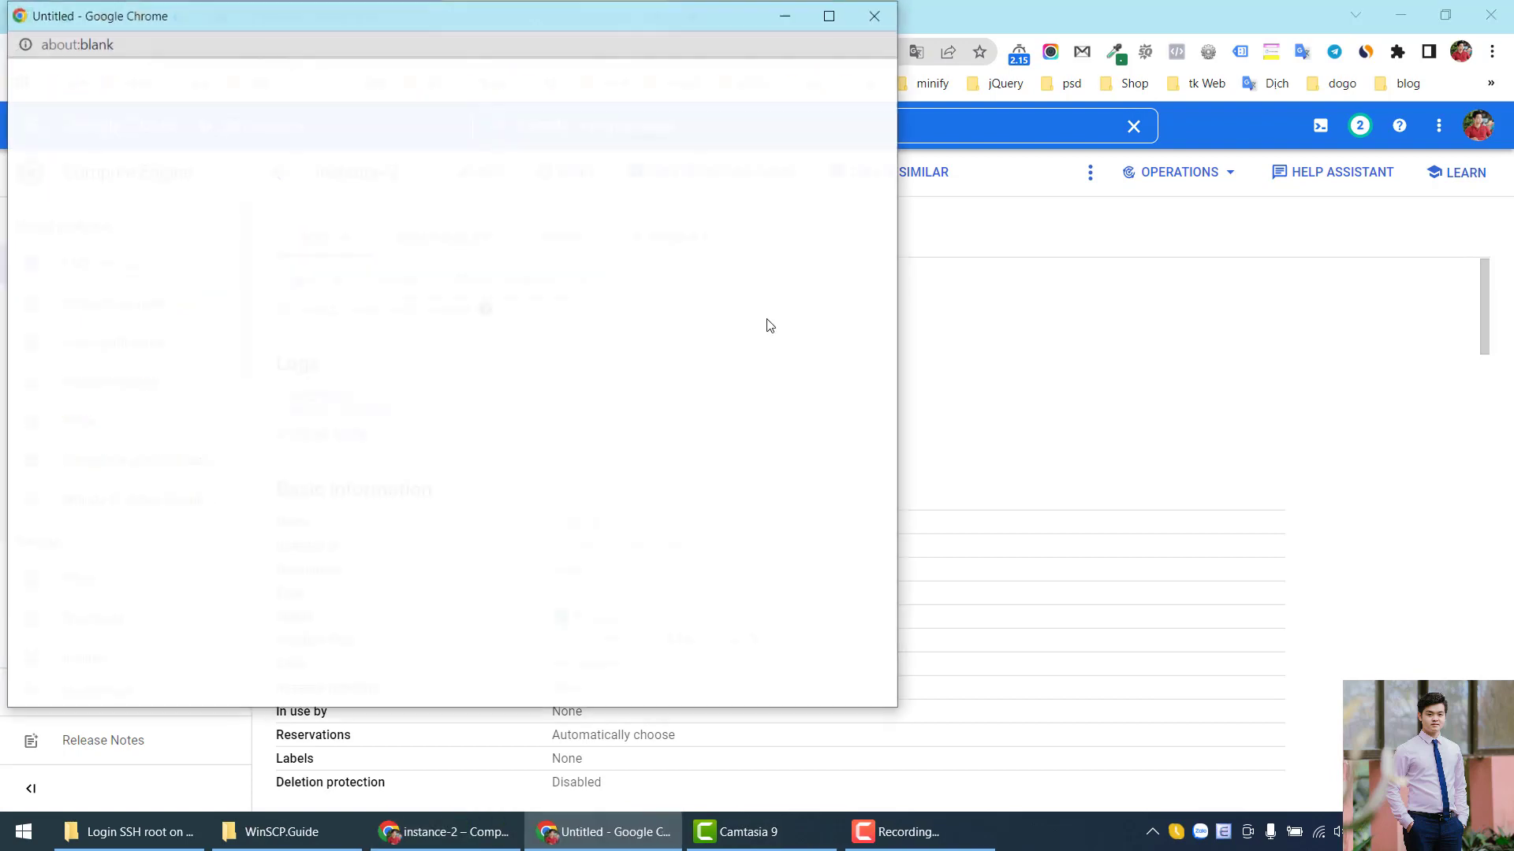
left_click_drag(457, 25, 540, 102)
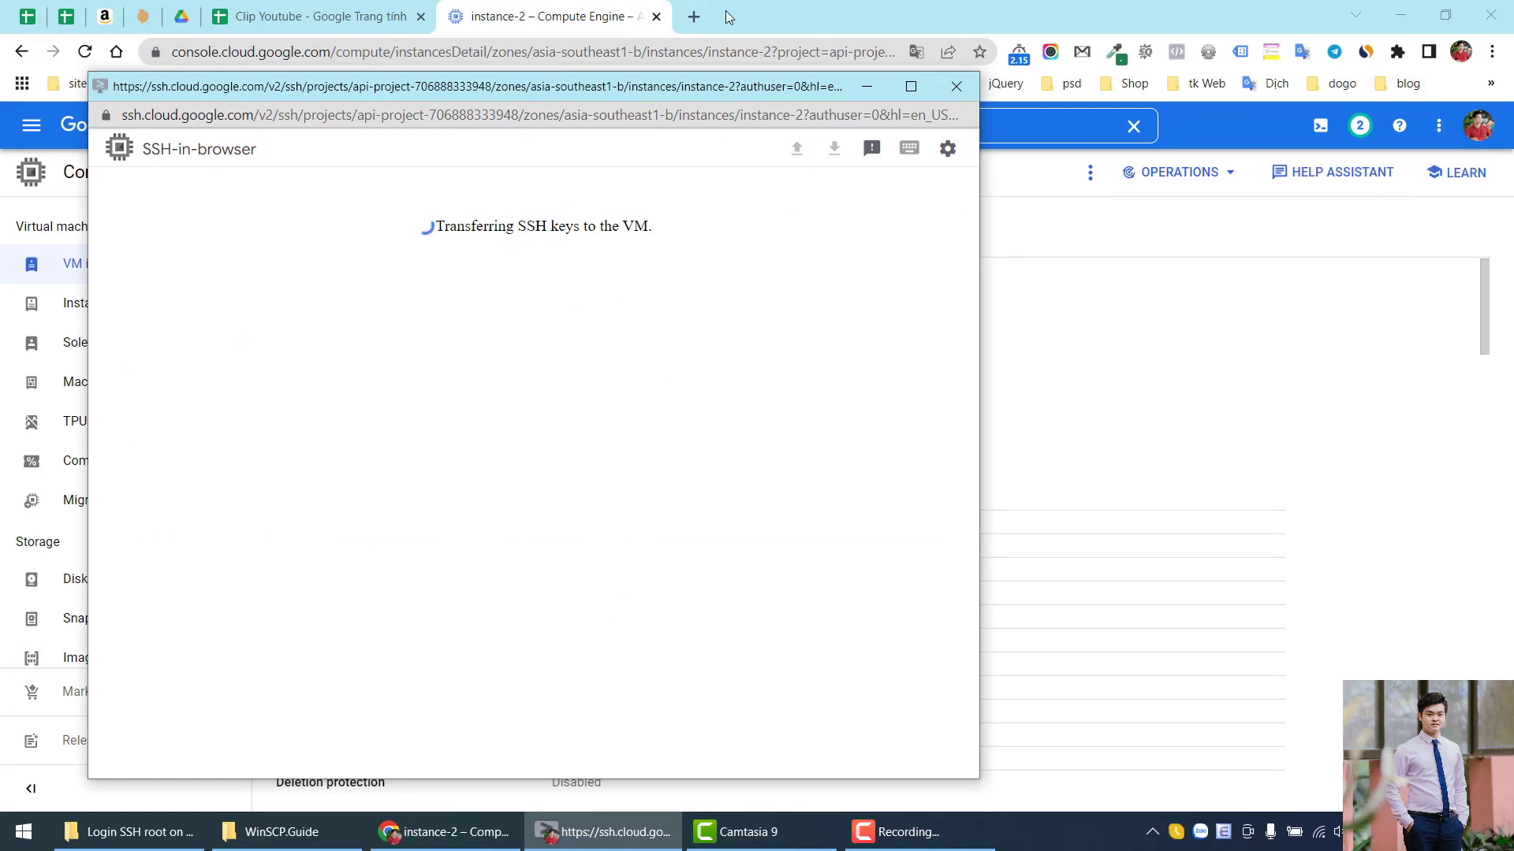
left_click(1147, 308)
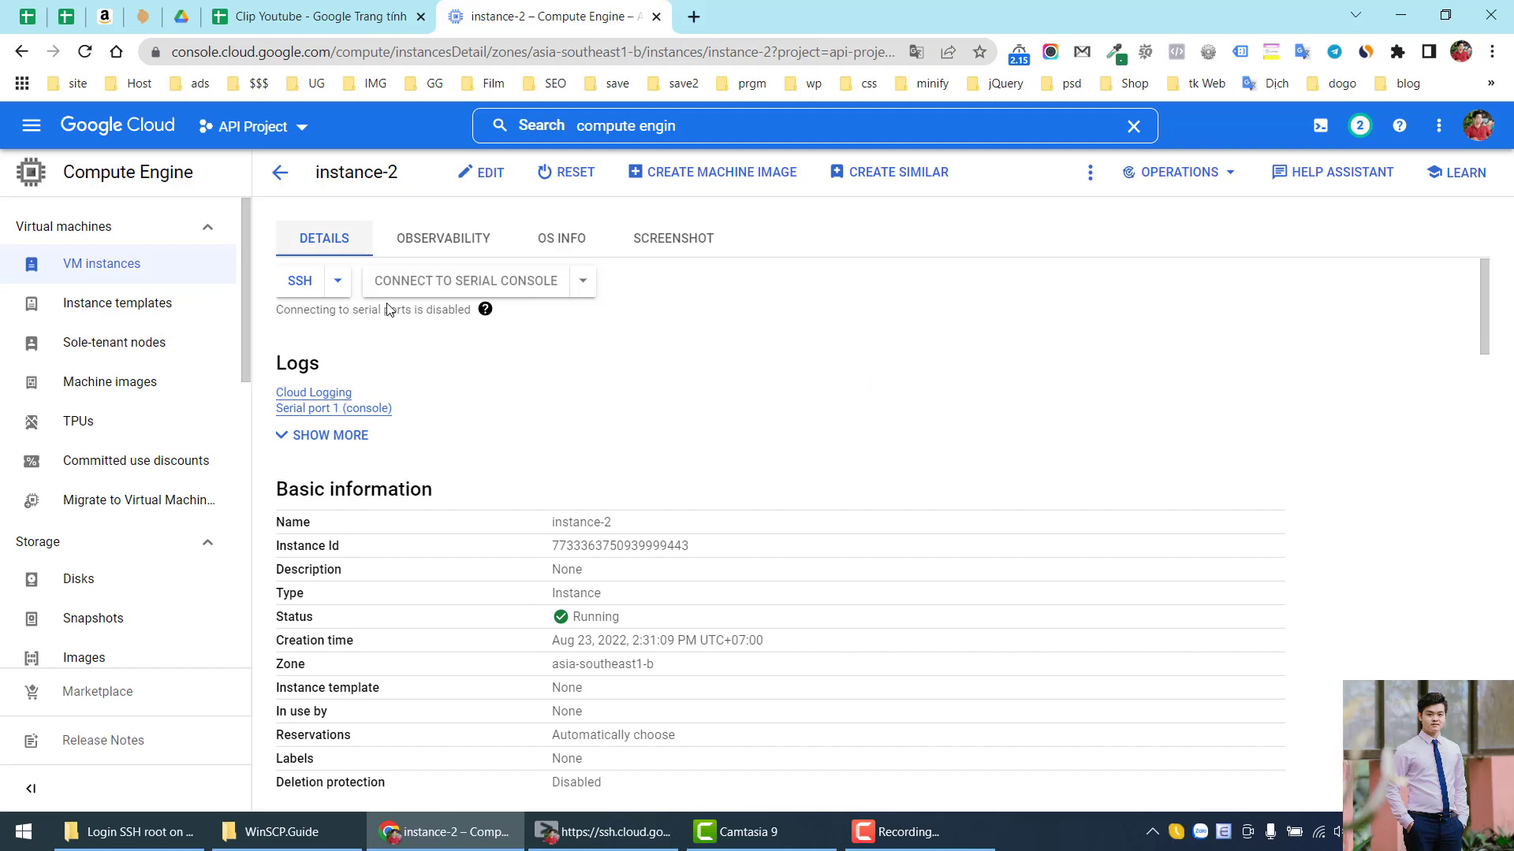
left_click(671, 838)
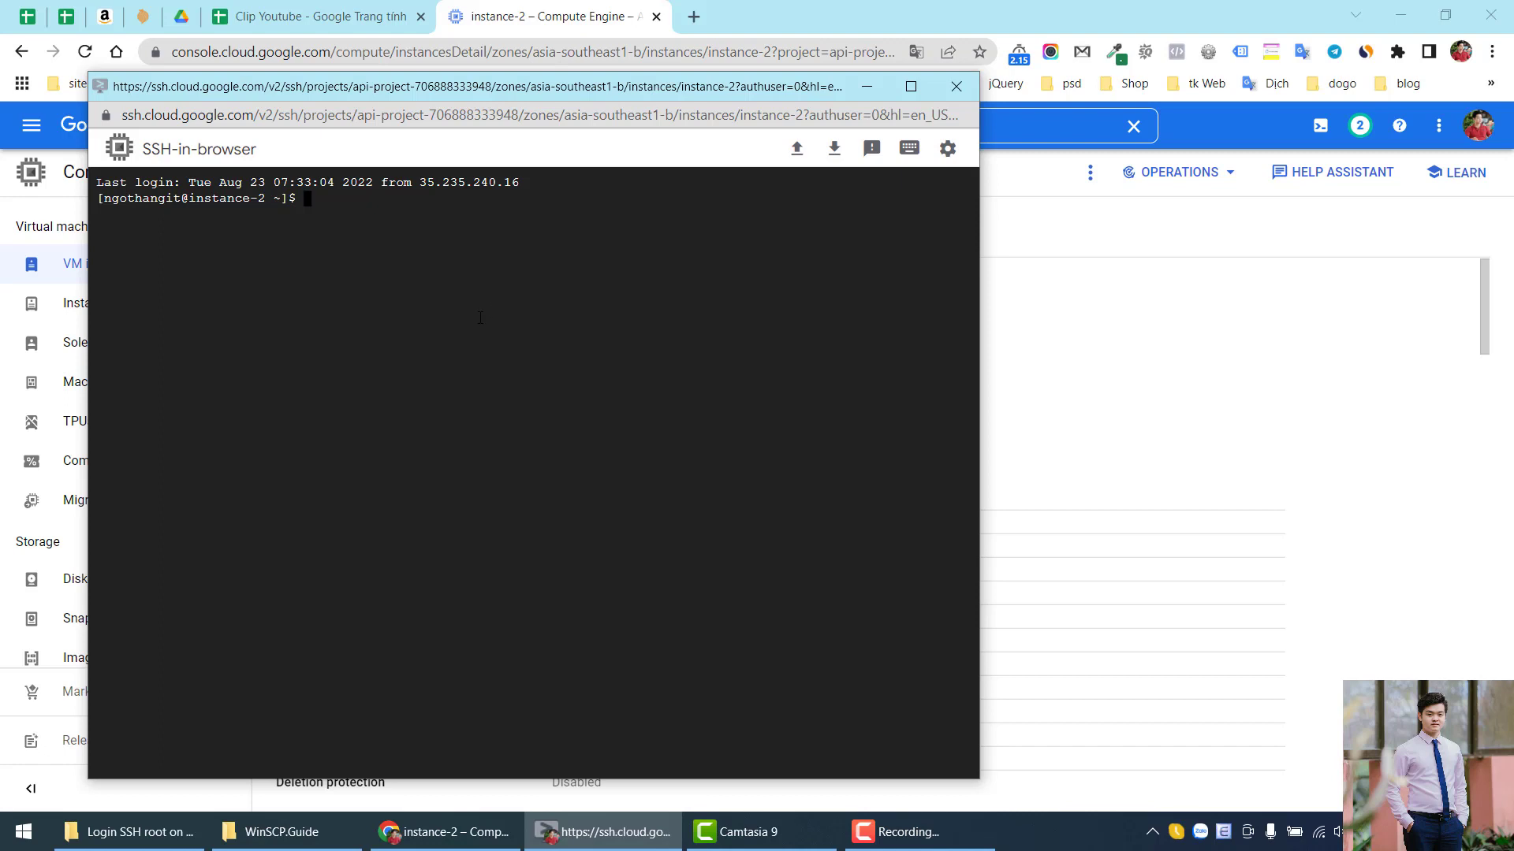
Return to the guide spreadsheet and select the sudo passwd command in the text of step 2.2.
left_click(318, 15)
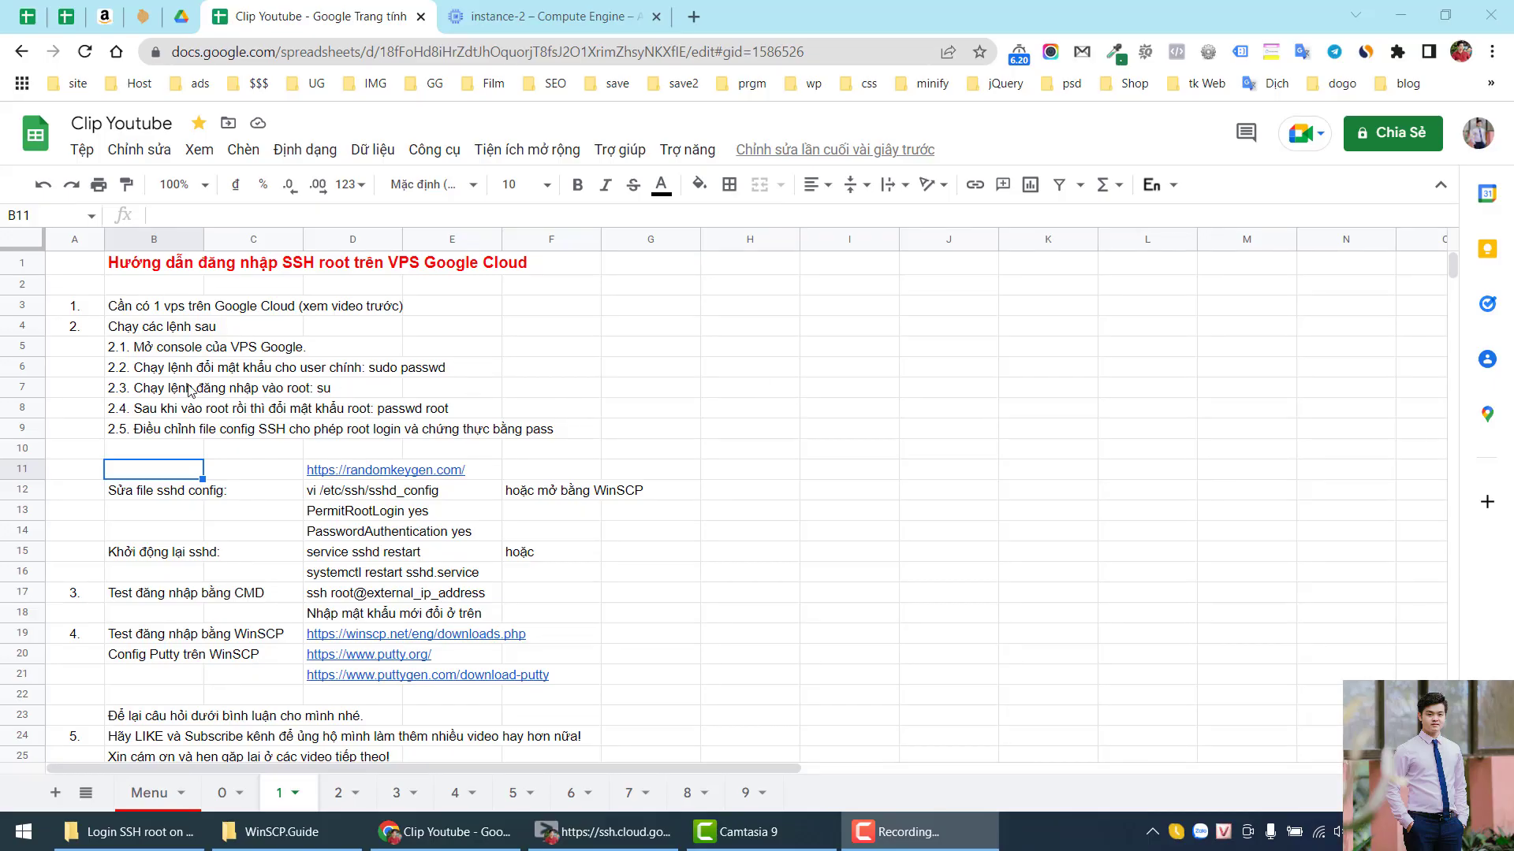
left_click(134, 375)
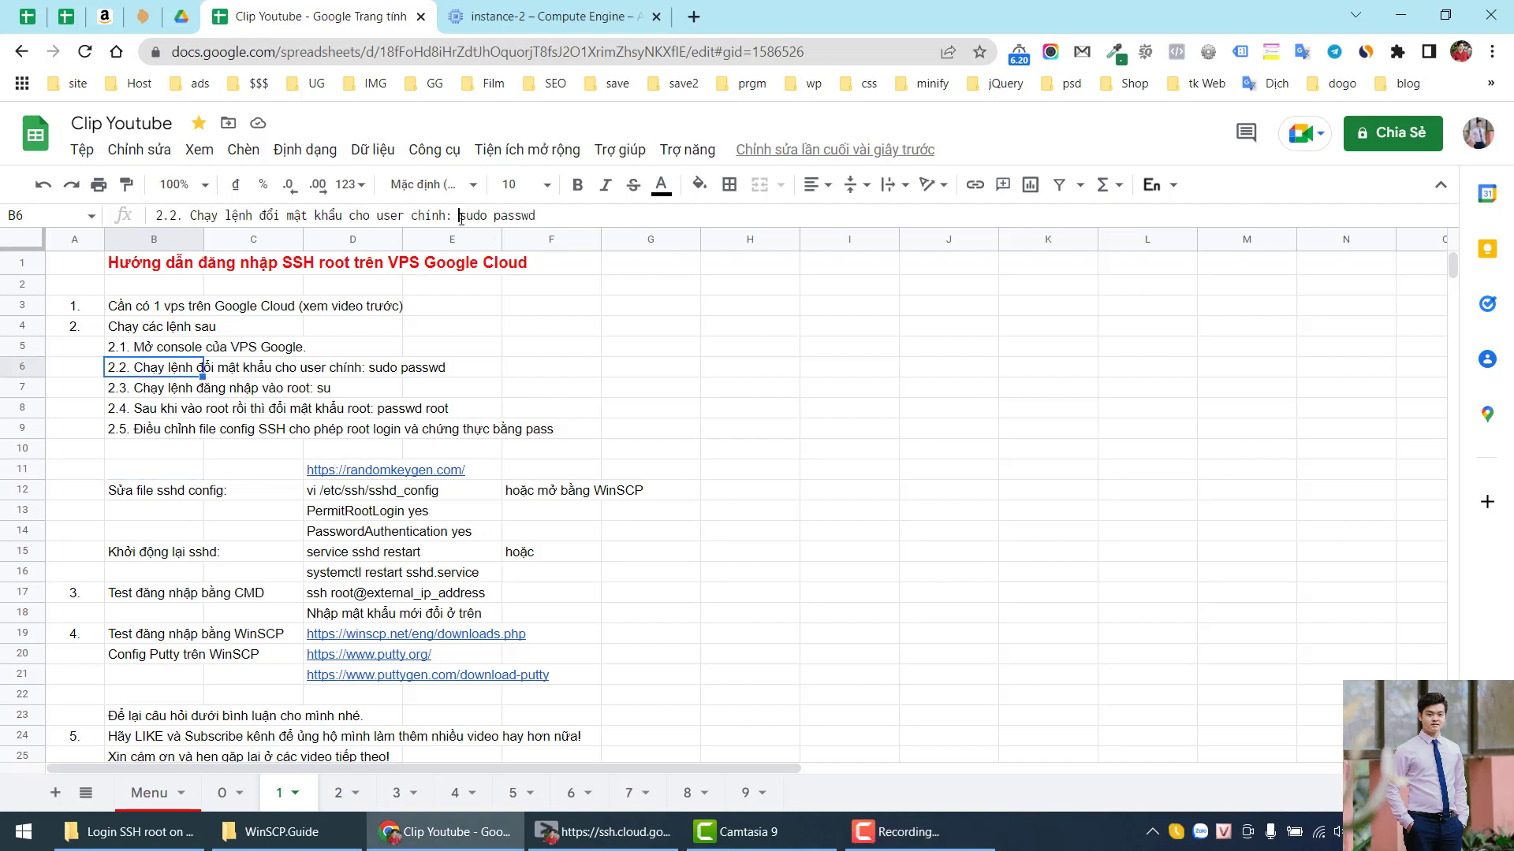
left_click_drag(459, 216, 543, 220)
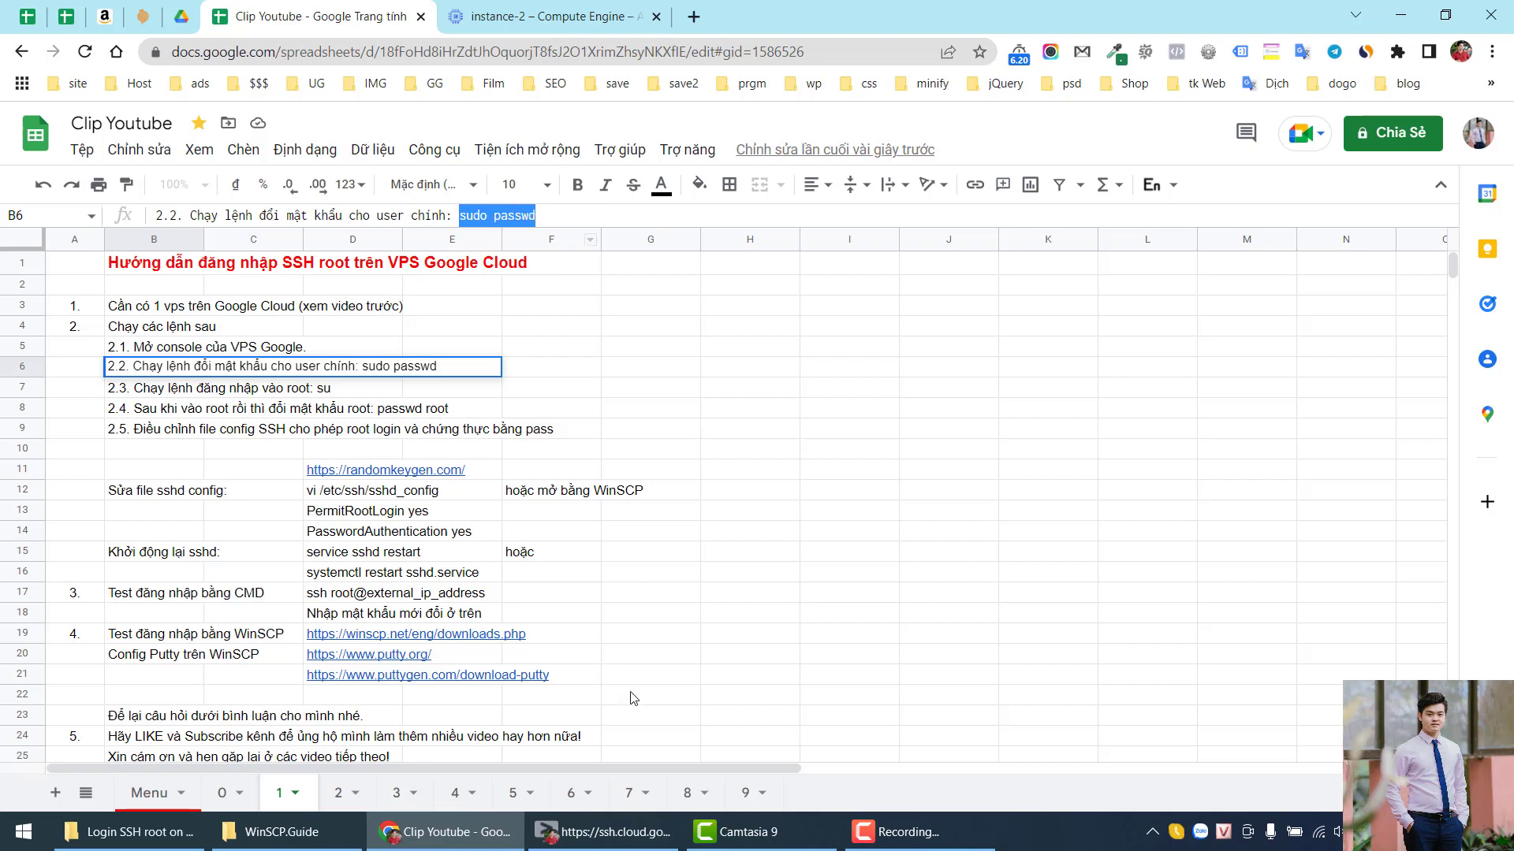
Switch to the SSH-in-browser window and run sudo passwd at the instance's prompt.
left_click(611, 831)
right_click(400, 316)
left_click_drag(346, 285, 347, 295)
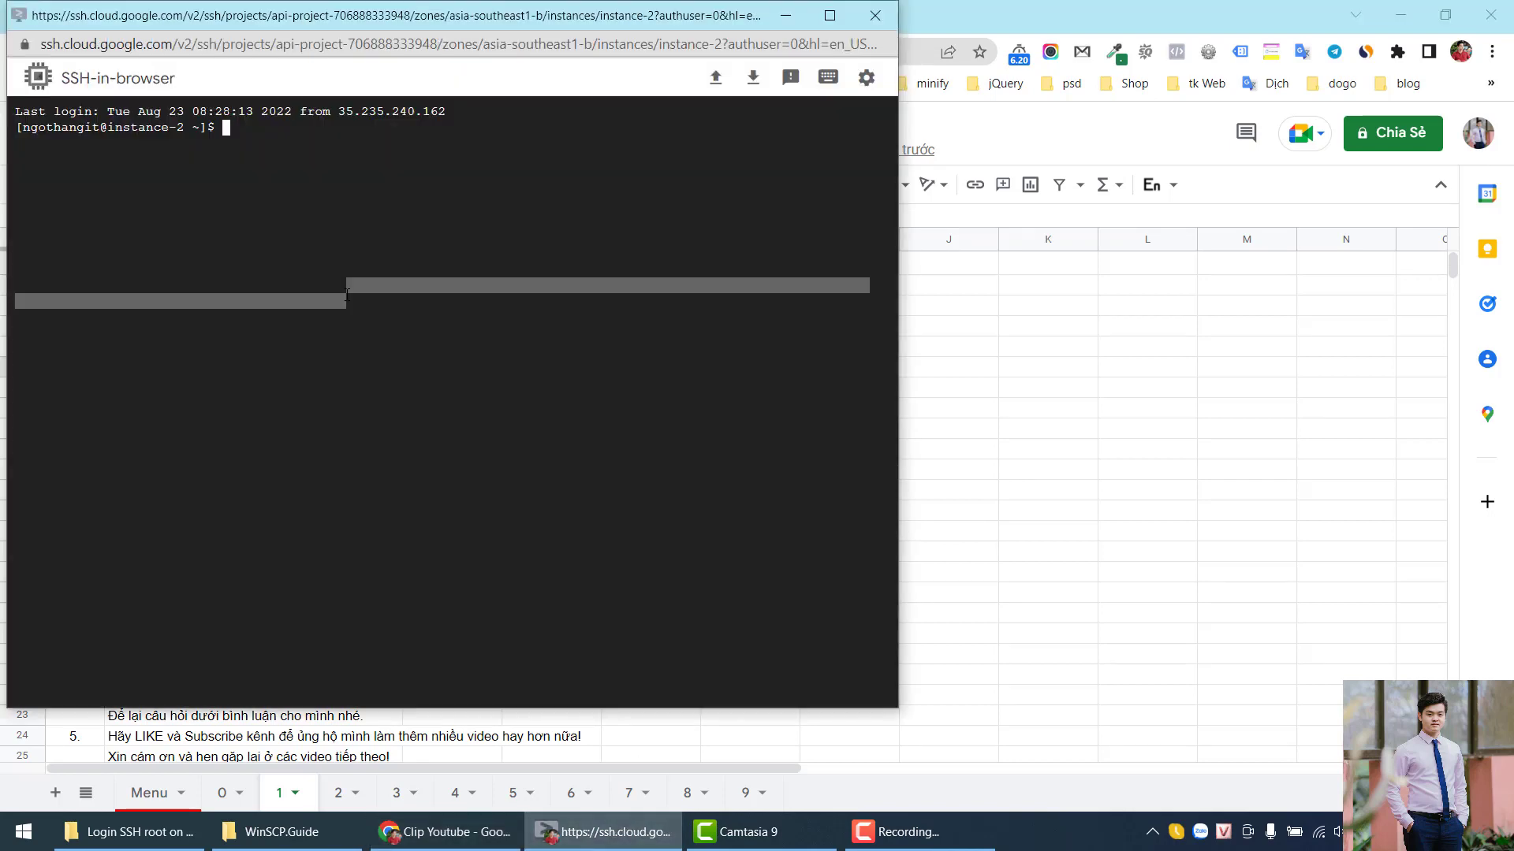
key("Return")
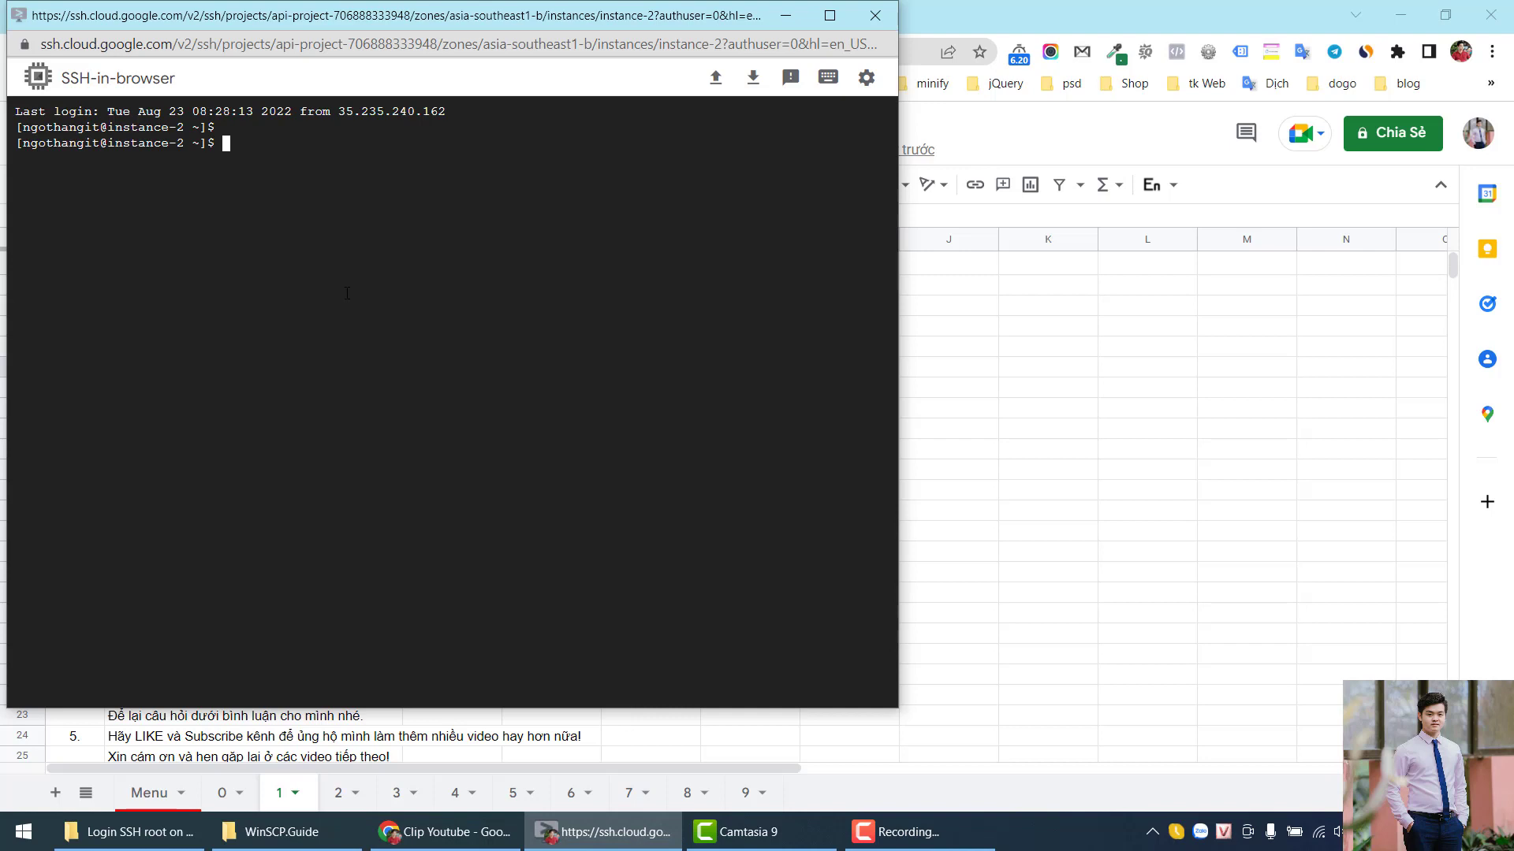
key("Return")
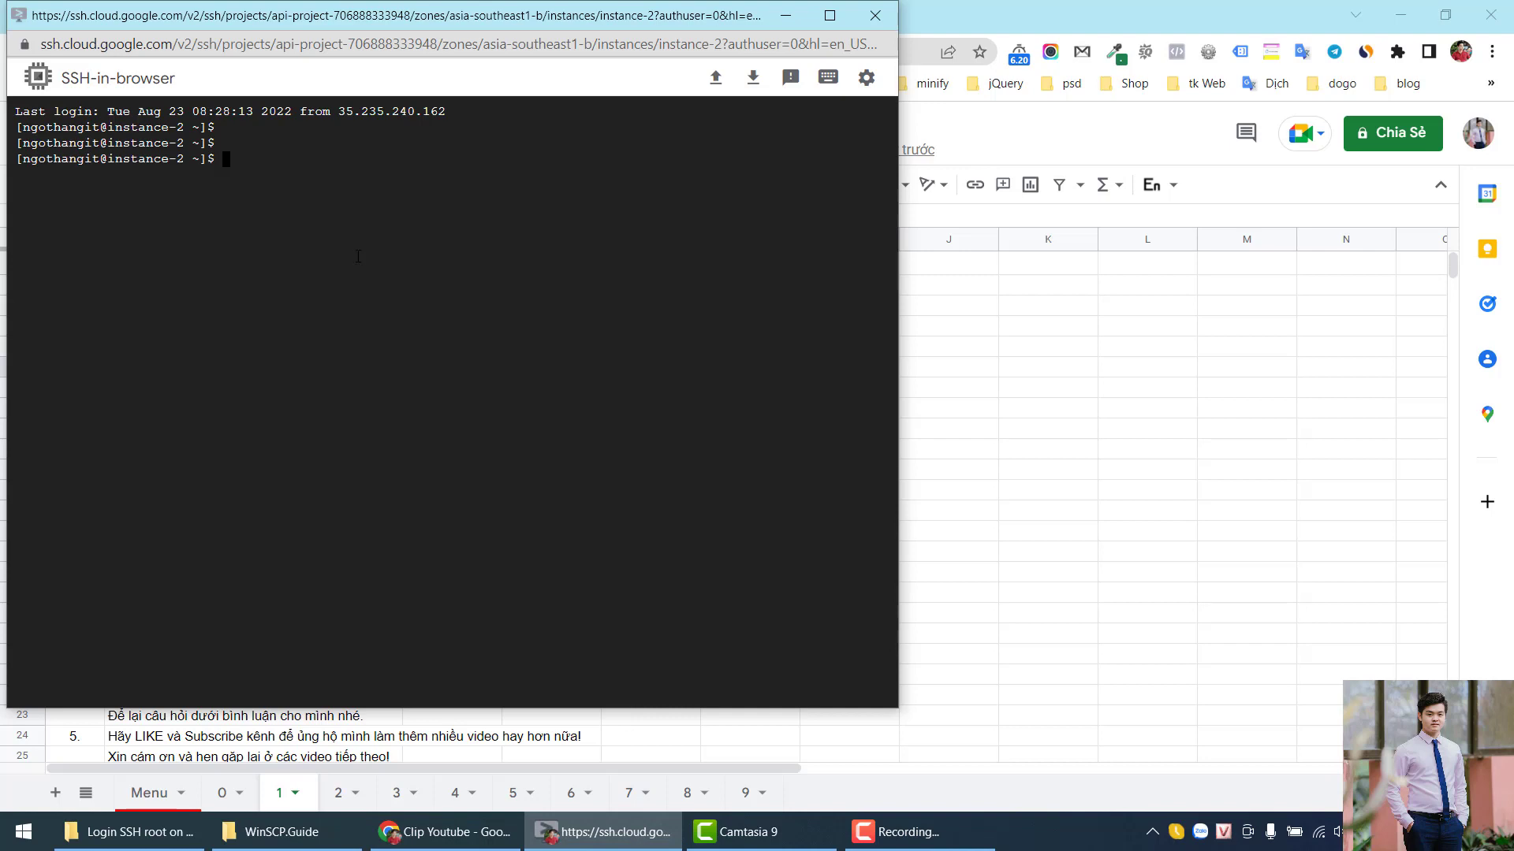
right_click(358, 256)
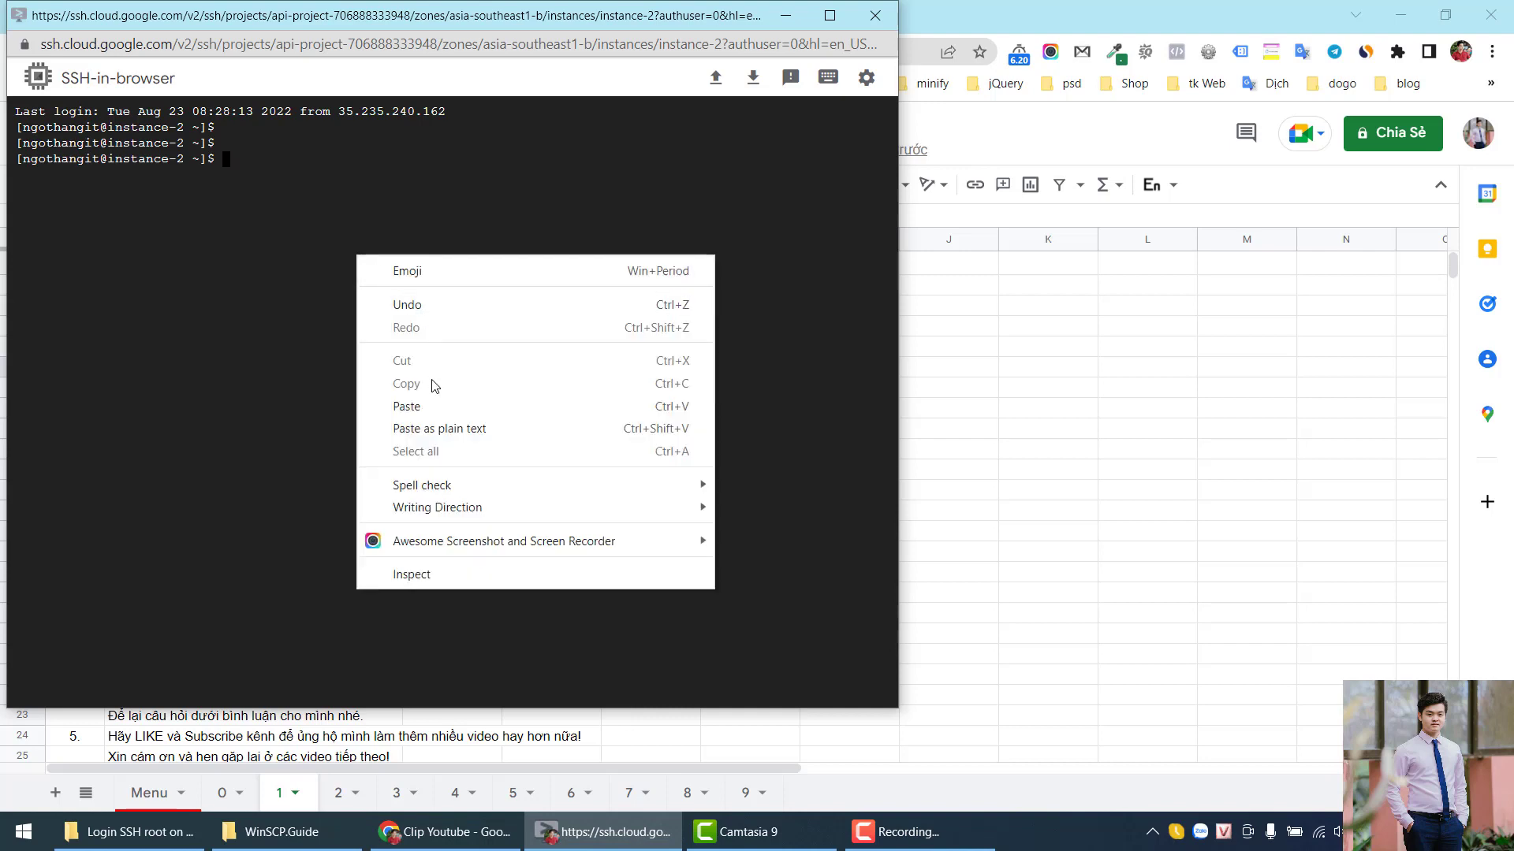
left_click(434, 402)
type("su")
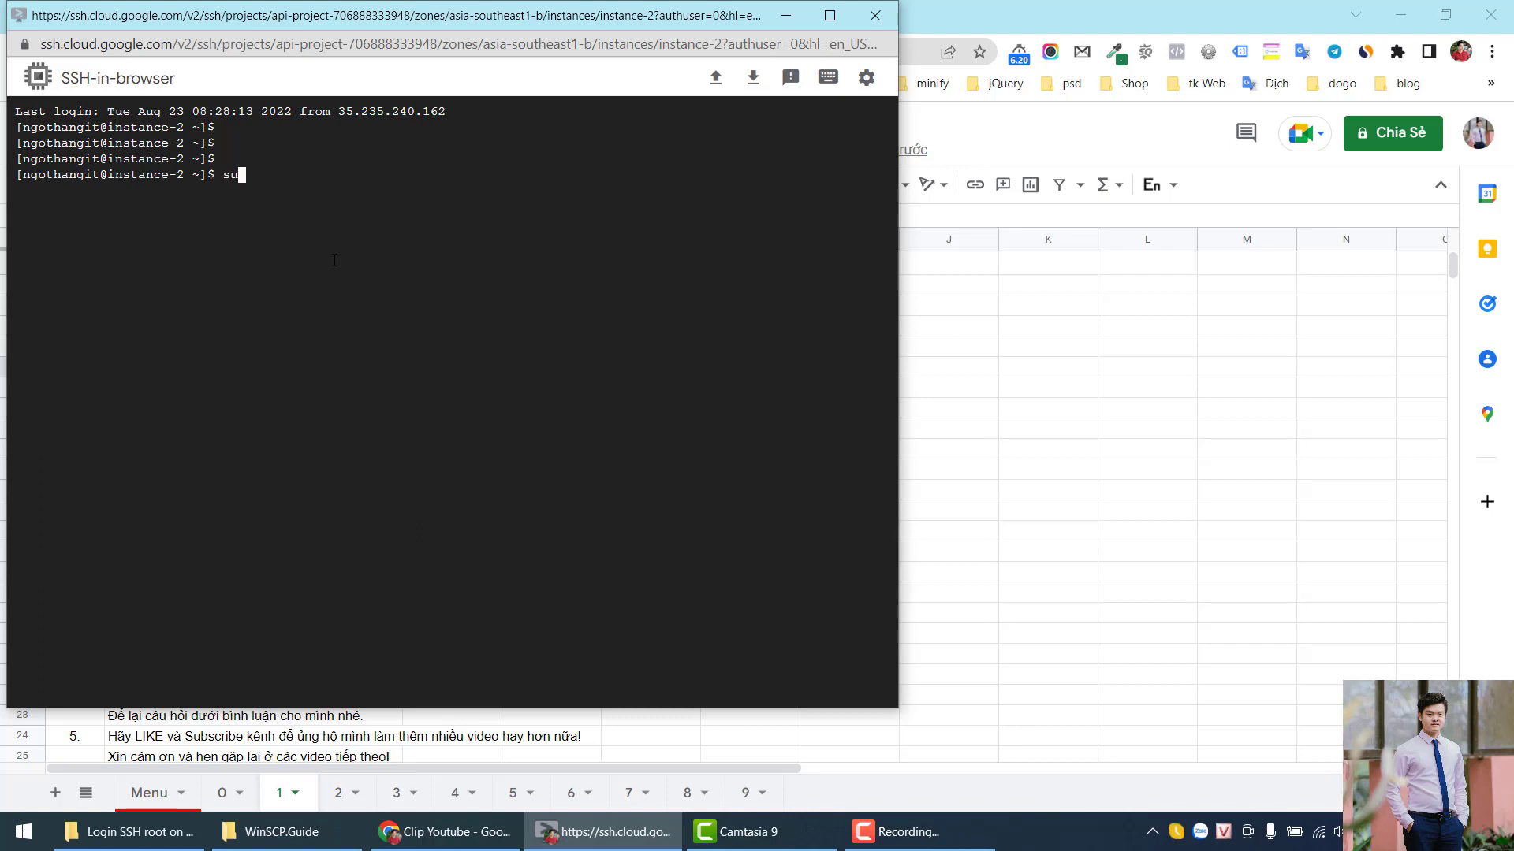
type("do passwd")
key("Return")
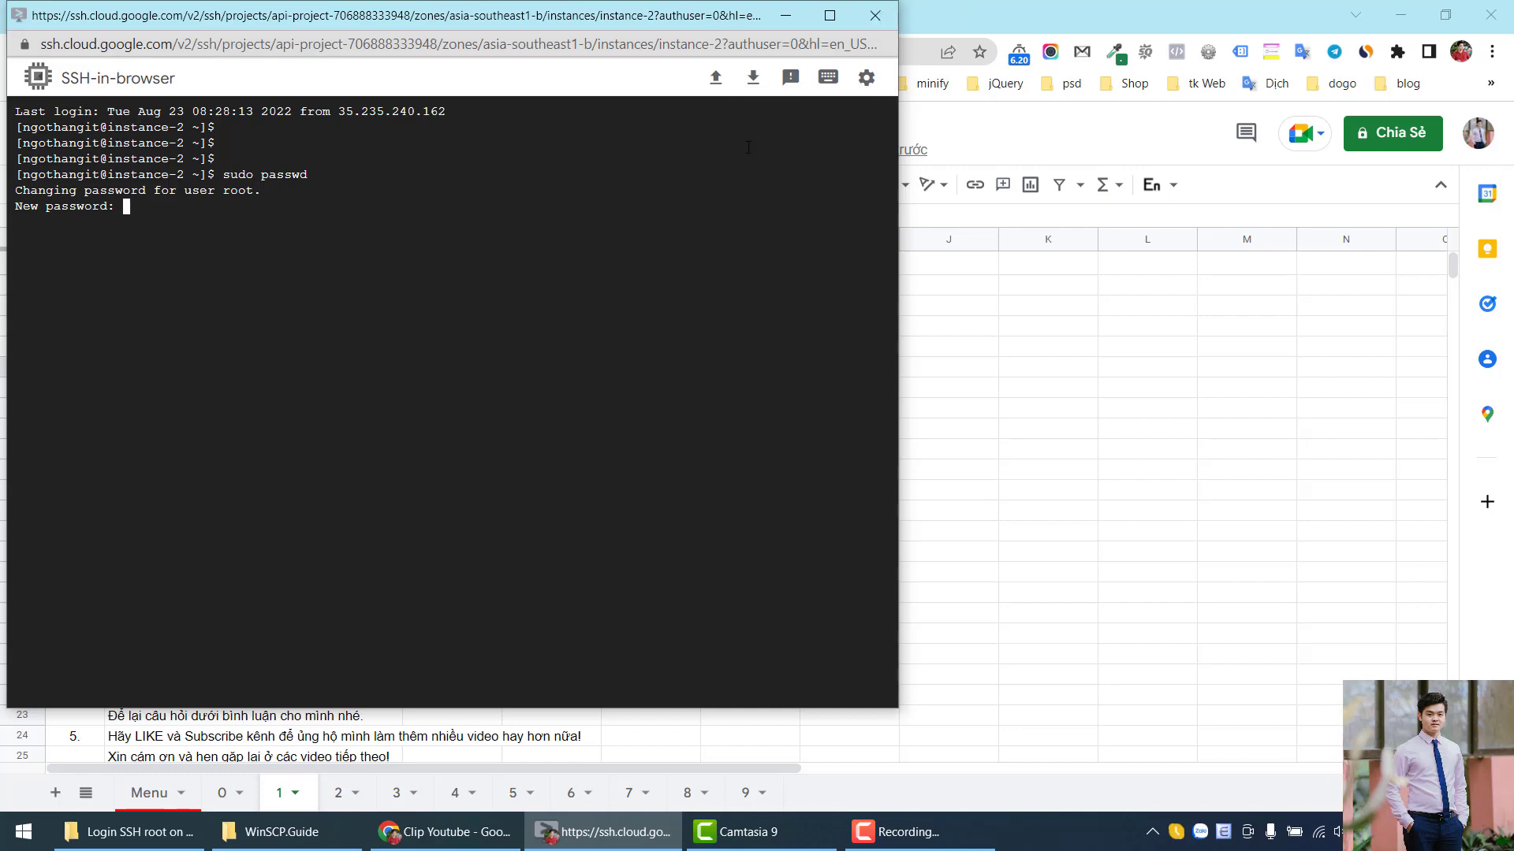
Go back to the guide spreadsheet and open the randomkeygen.com link from cell D11.
left_click(919, 98)
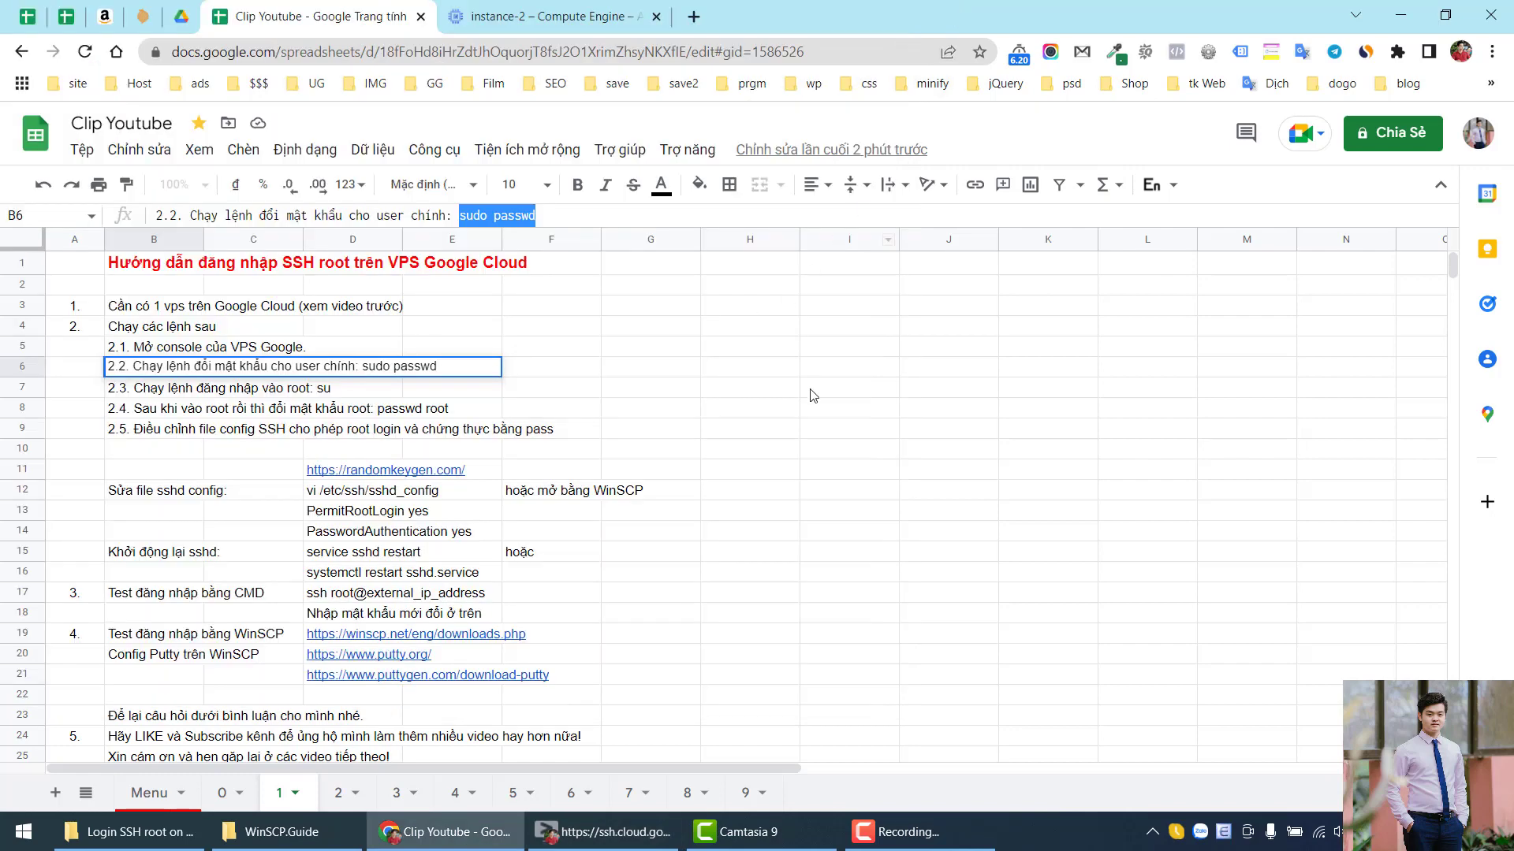
left_click(162, 466)
left_click(315, 471)
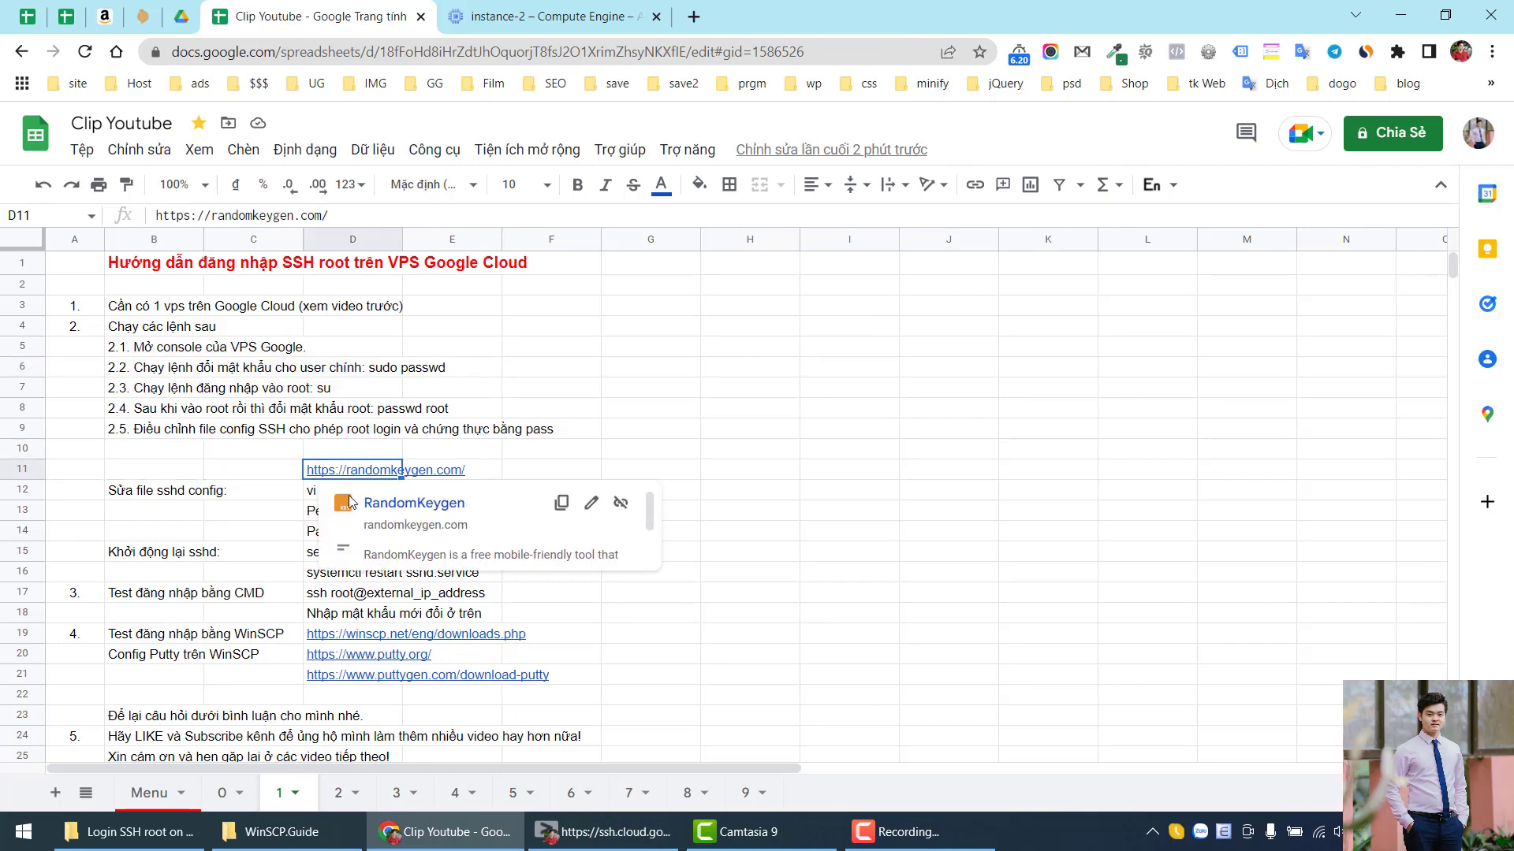
left_click(367, 508)
left_click(304, 6)
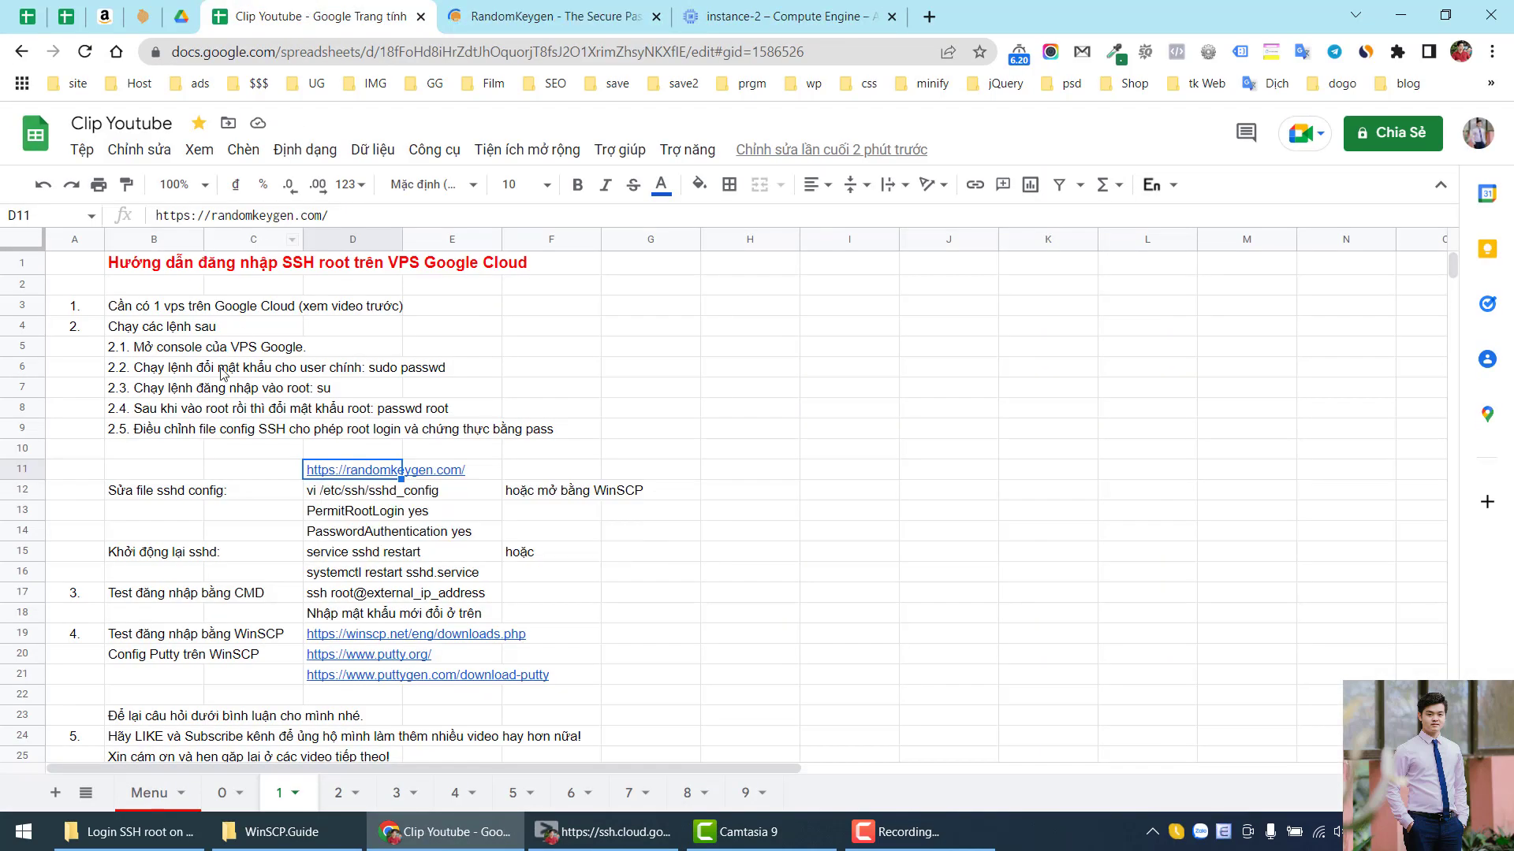
left_click(168, 471)
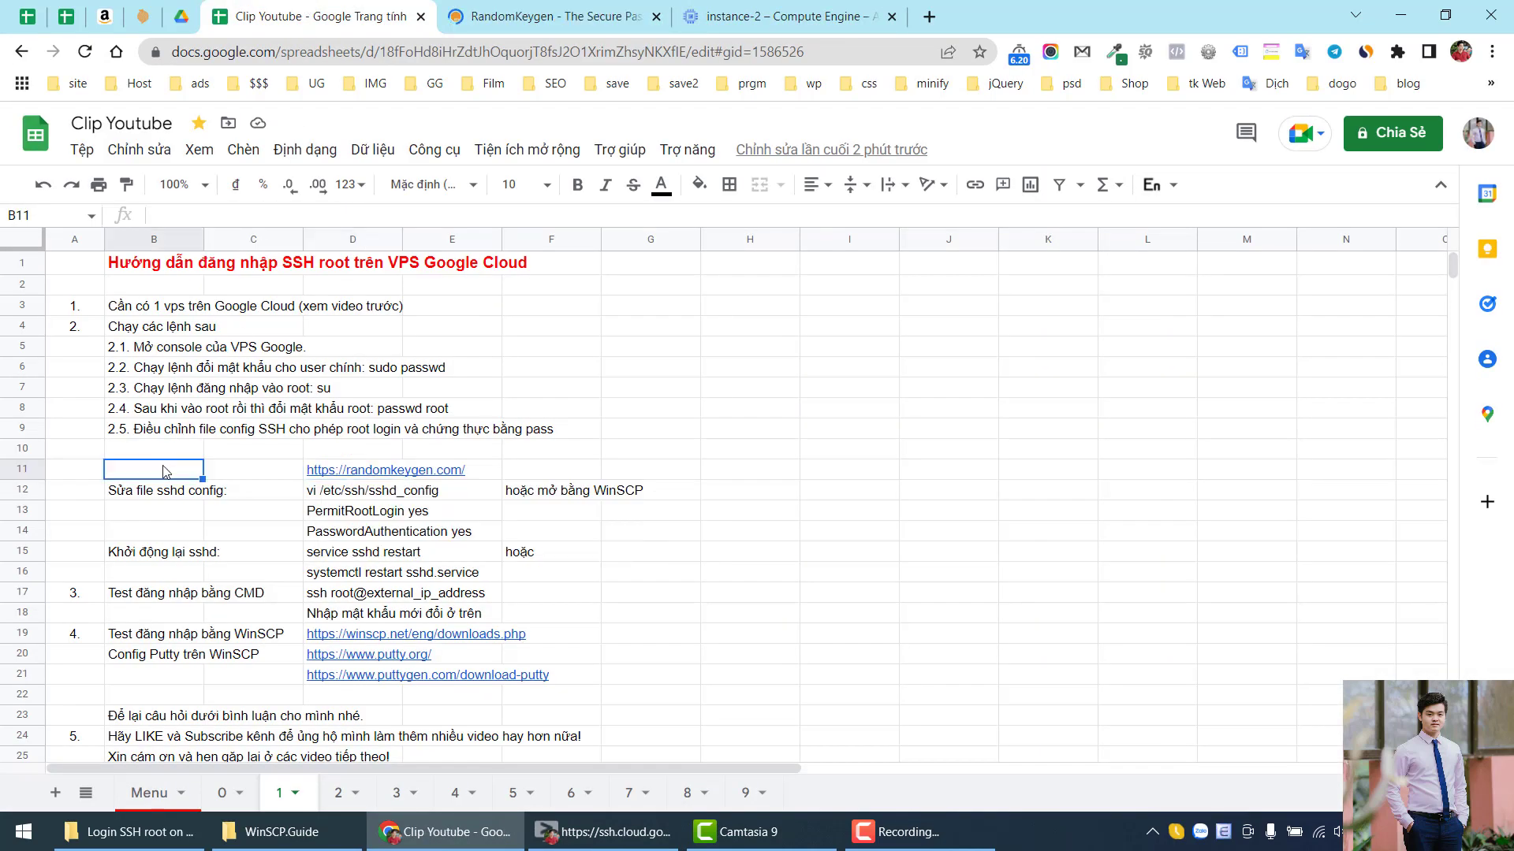
left_click(543, 12)
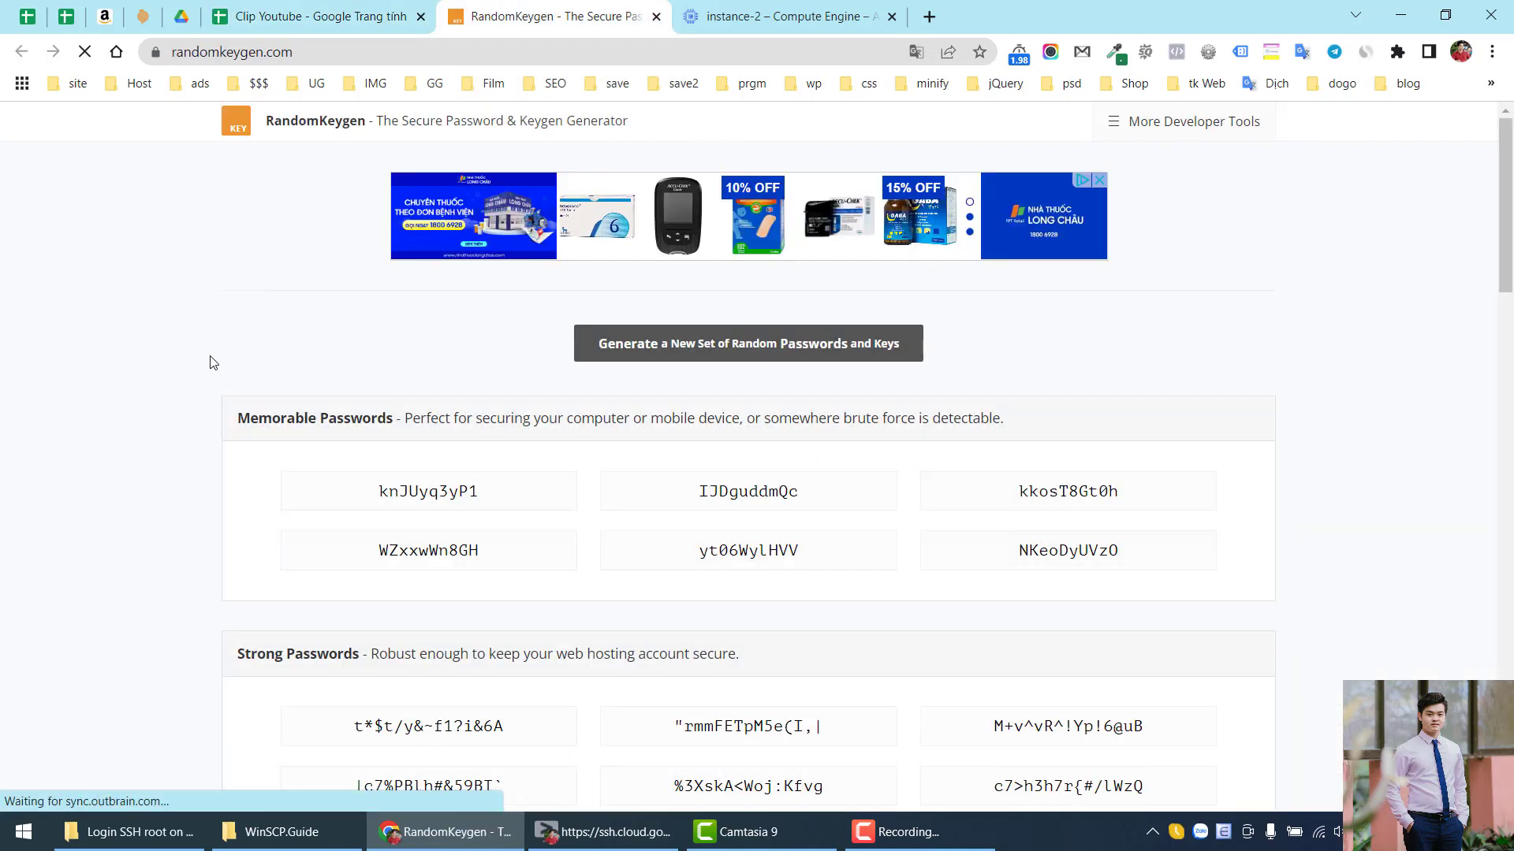
Examine the memorable, strong and Fort Knox password groups and the encryption keys offered on RandomKeygen.
scroll(174, 407, "down", 1)
scroll(168, 409, "down", 1)
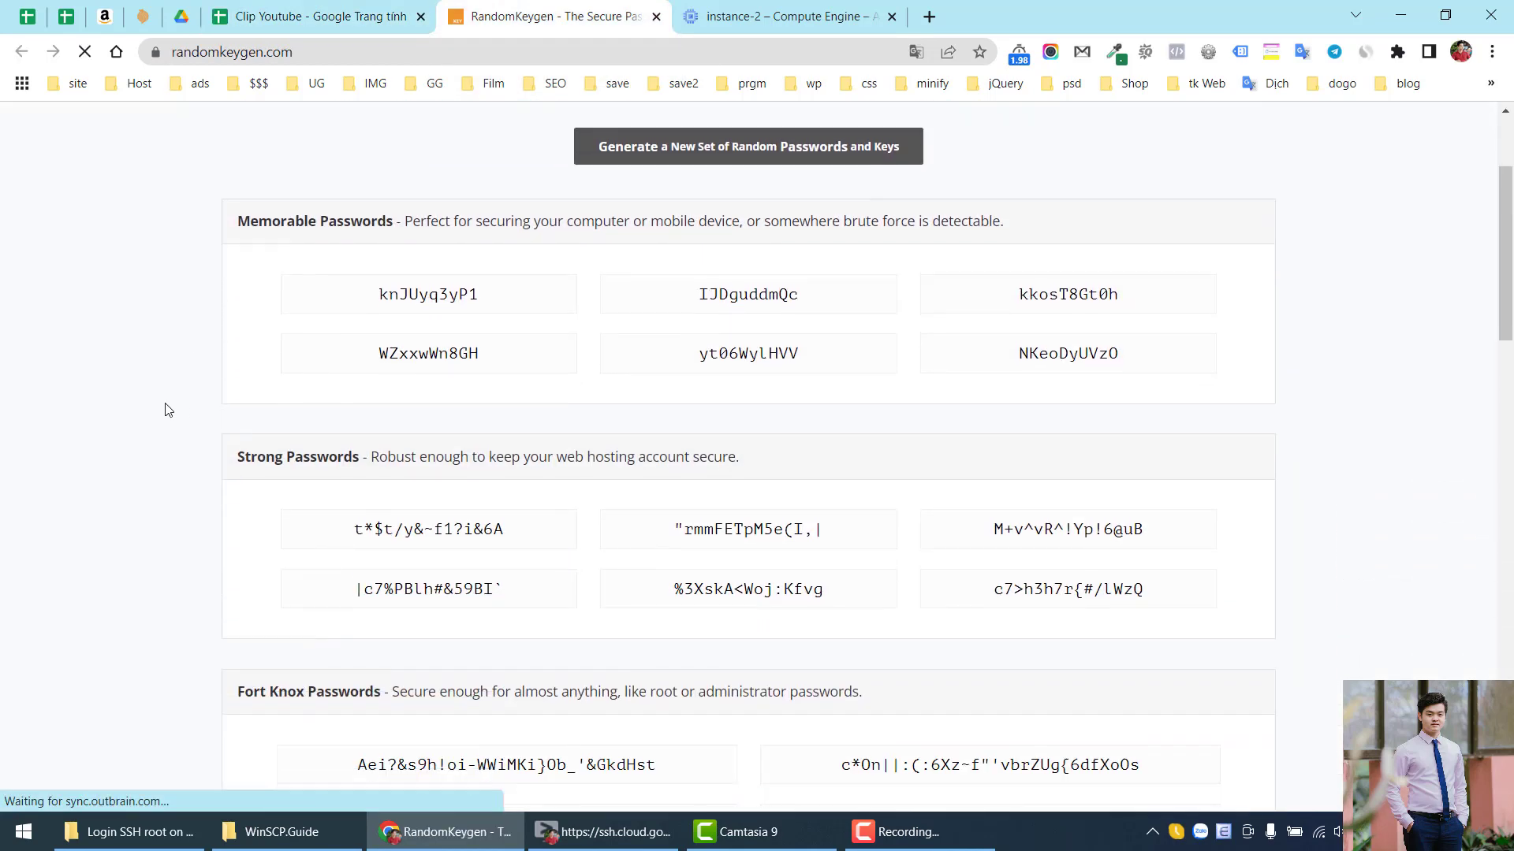
scroll(508, 422, "down", 1)
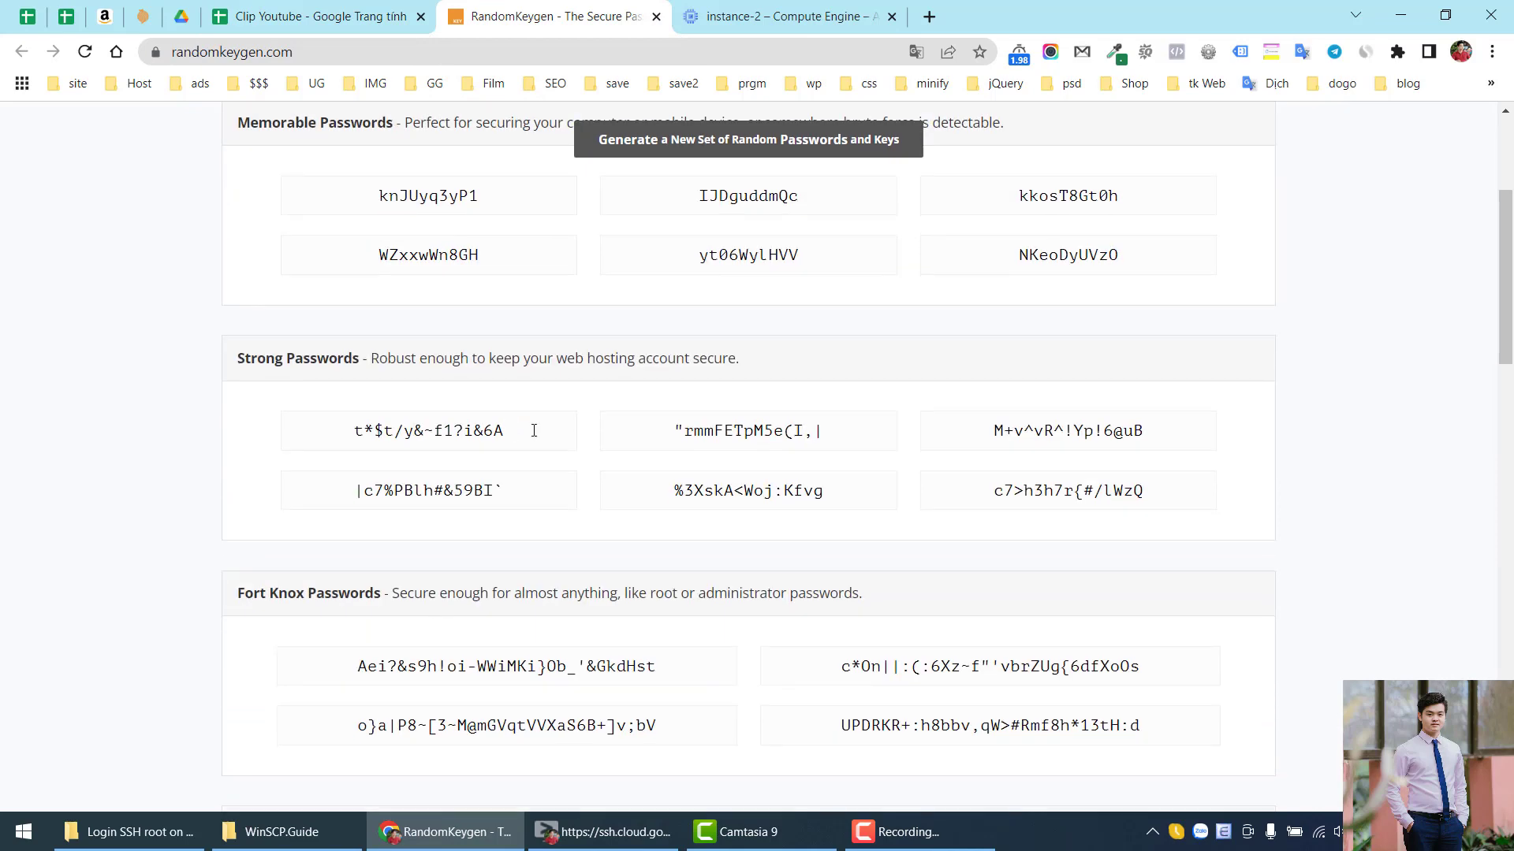
scroll(666, 436, "down", 1)
scroll(152, 371, "up", 2)
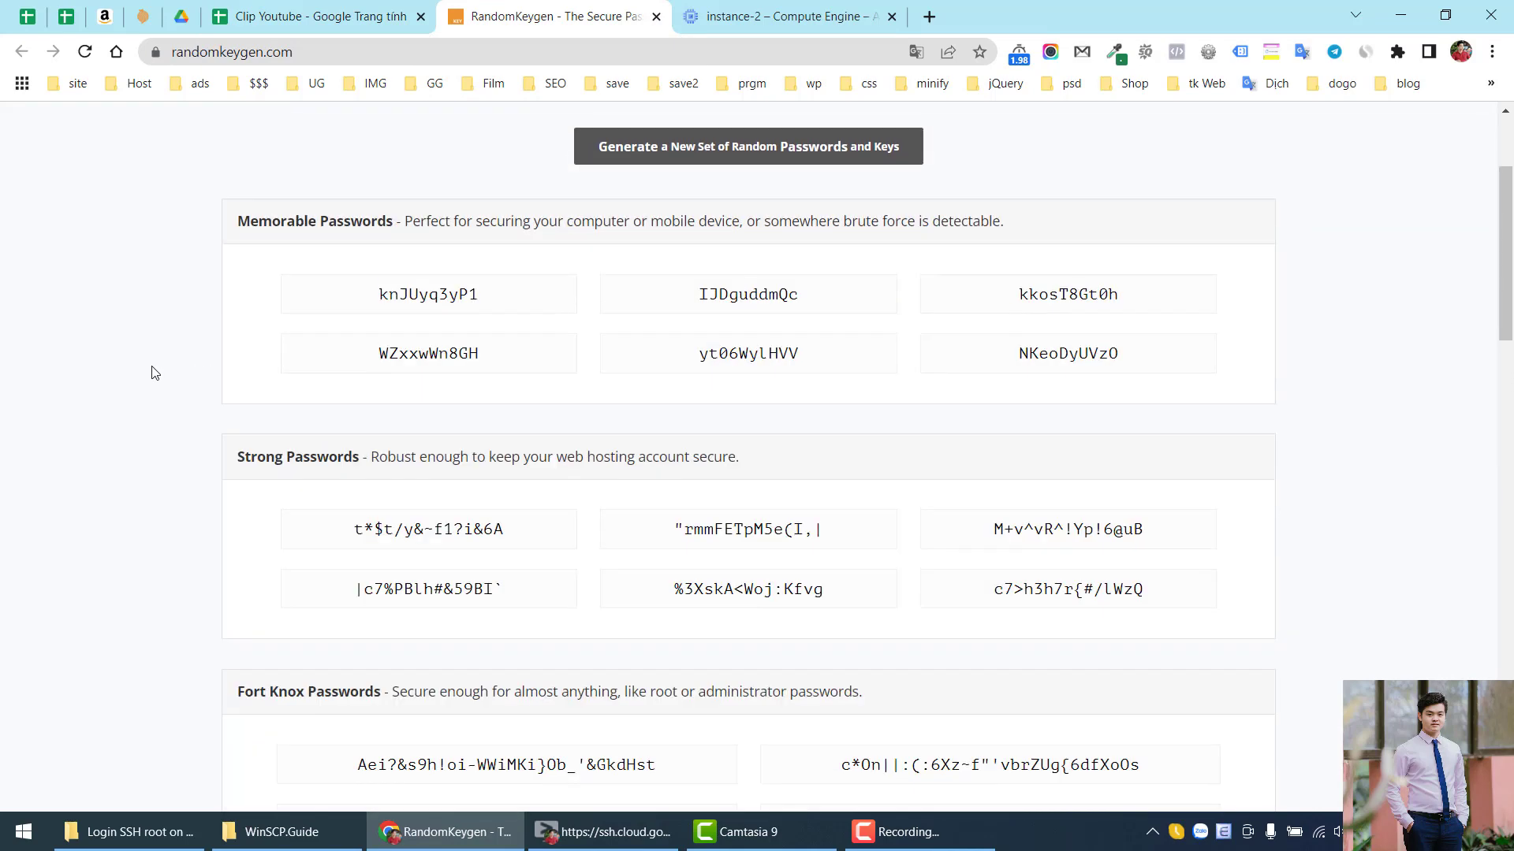
scroll(155, 372, "down", 6)
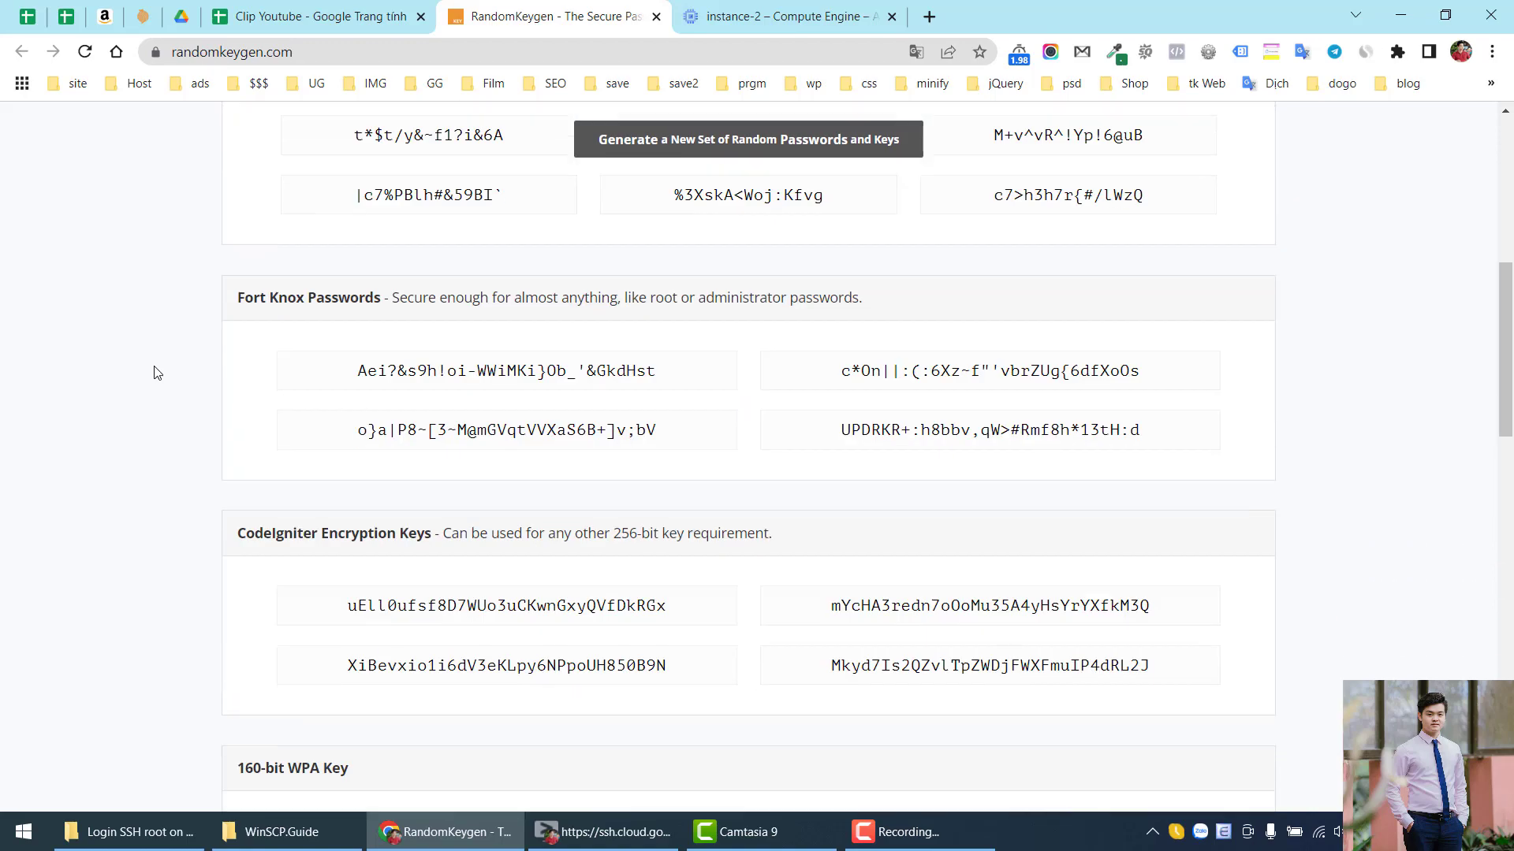
scroll(155, 372, "up", 6)
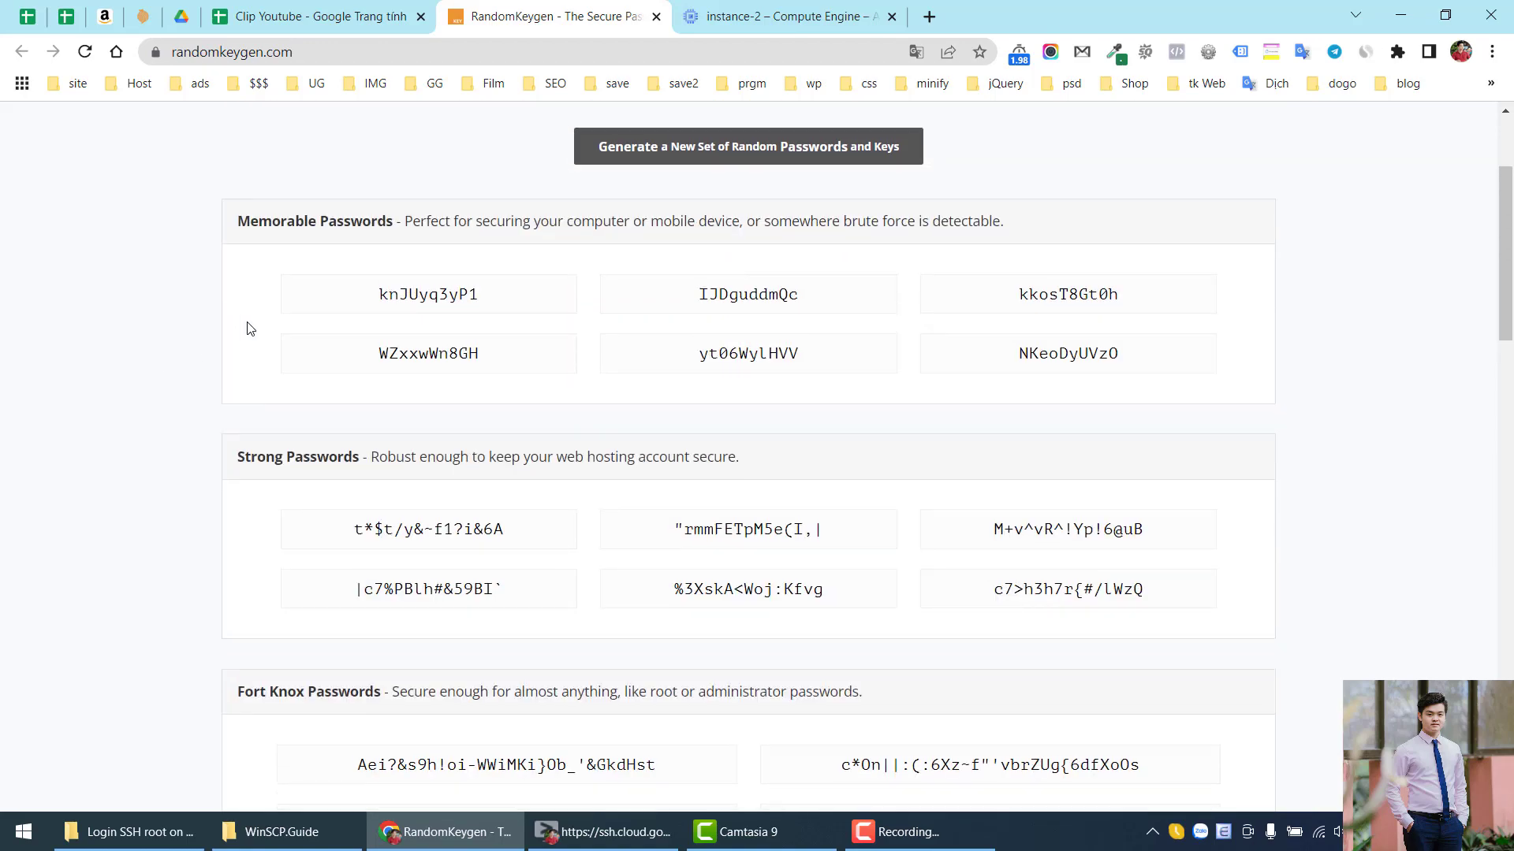
scroll(418, 437, "down", 5)
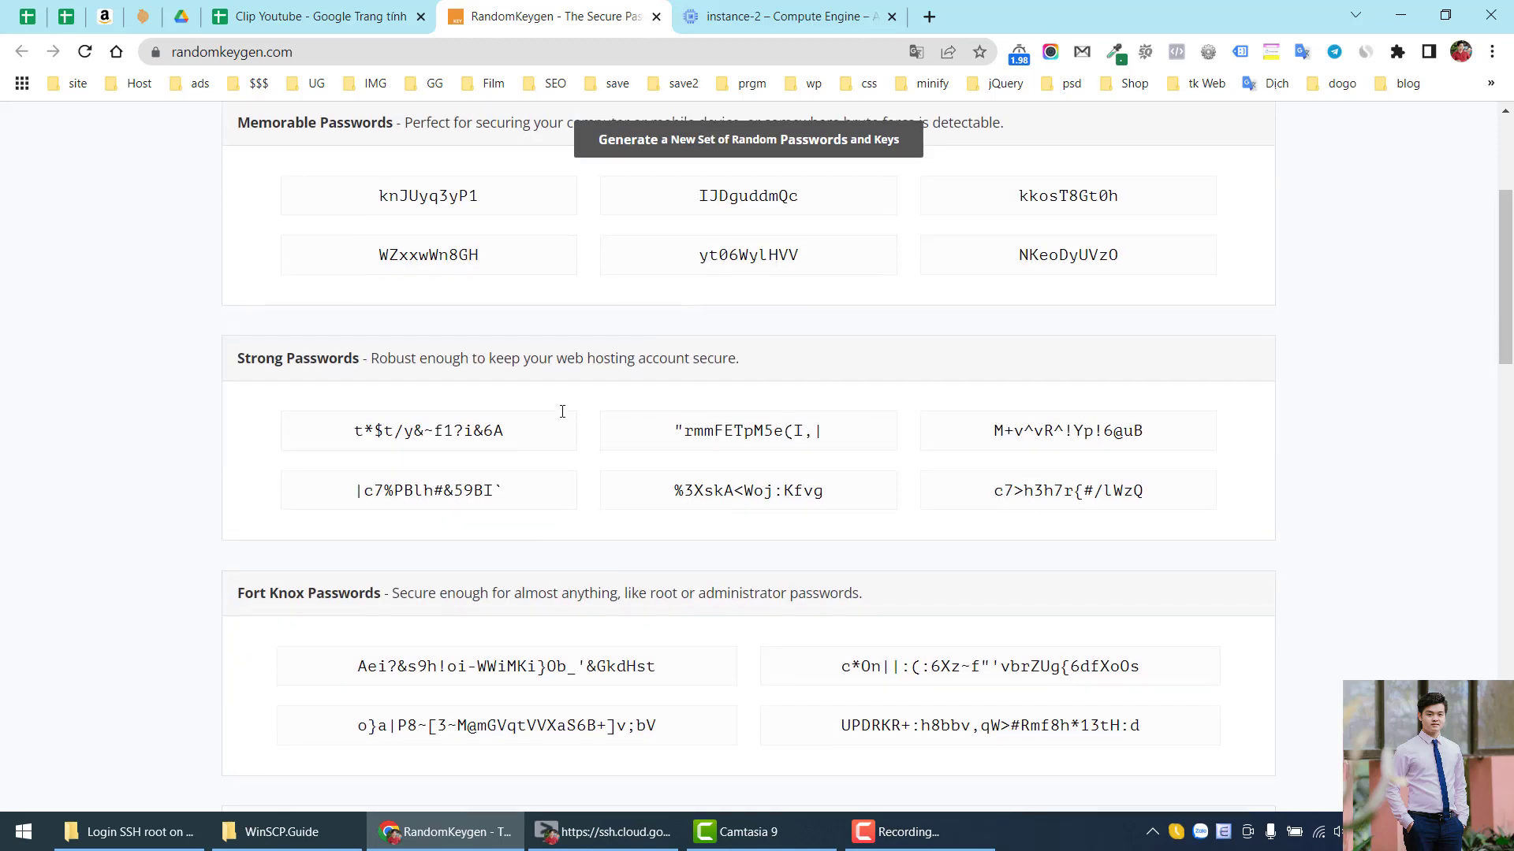
scroll(741, 384, "down", 5)
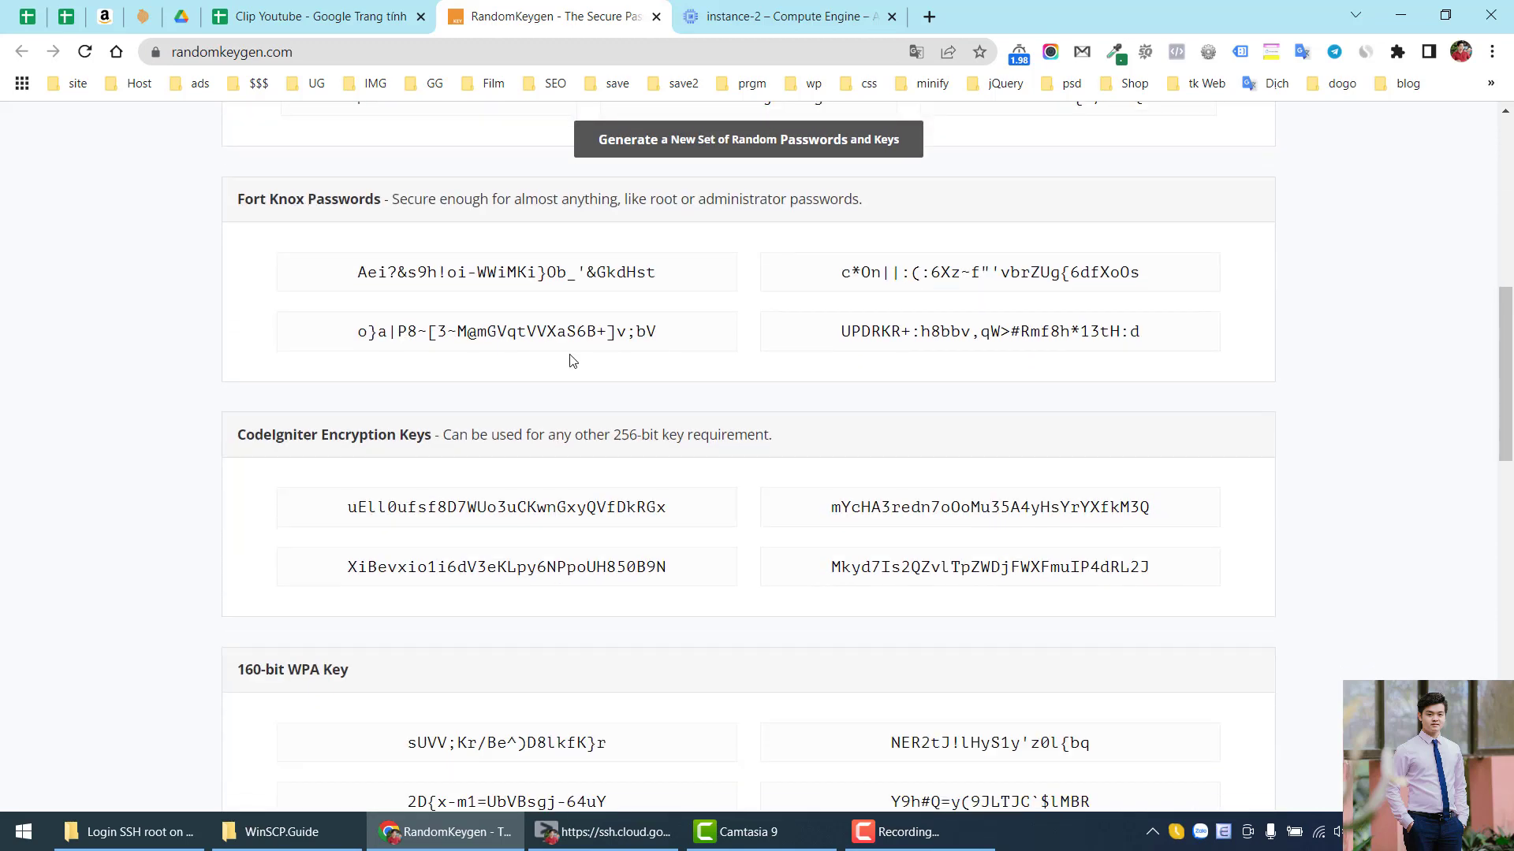
scroll(207, 495, "up", 15)
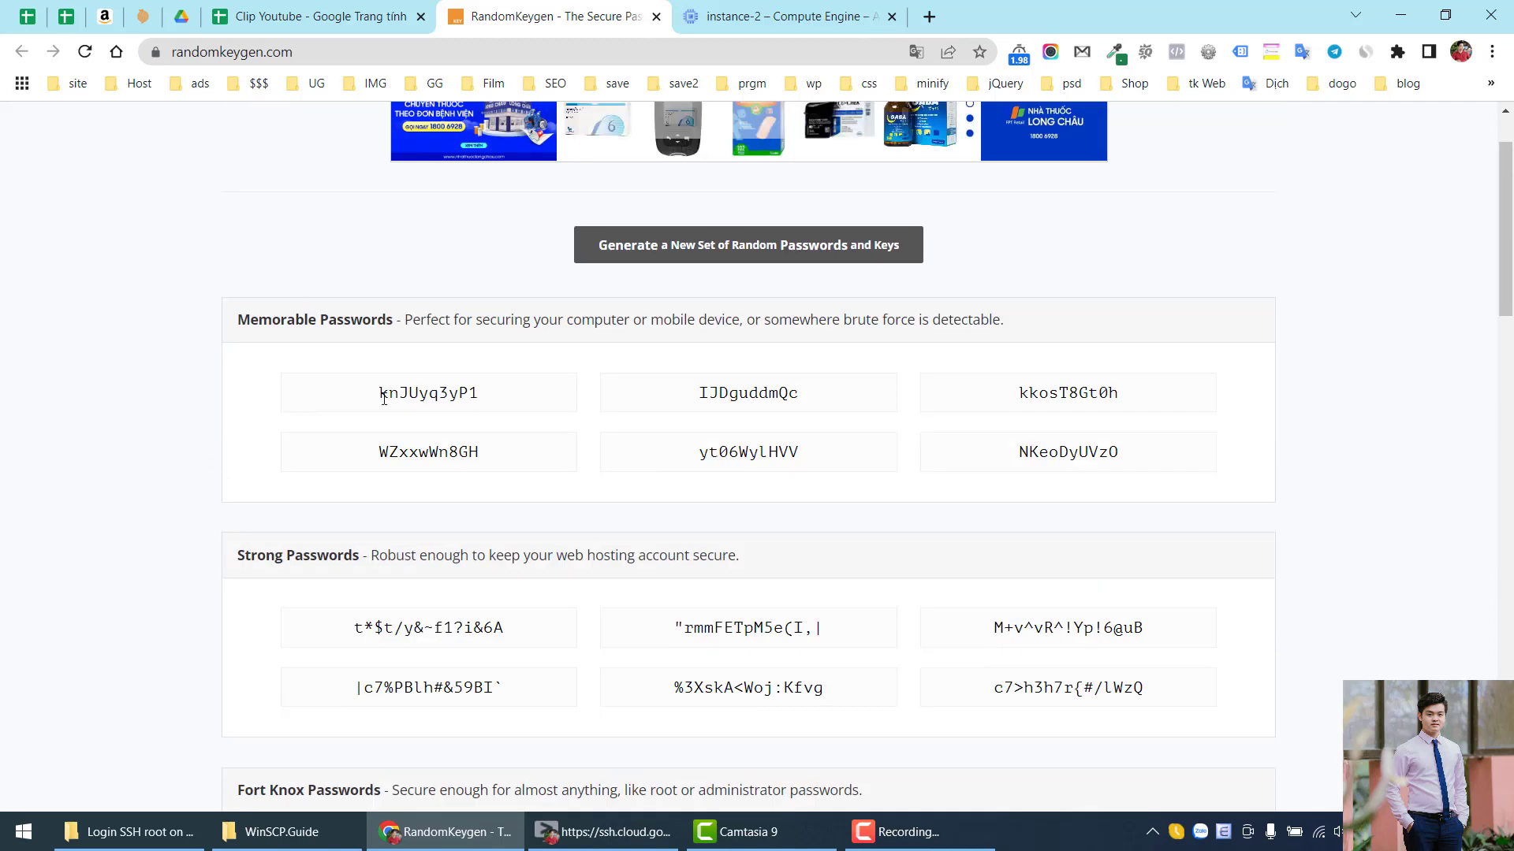
Copy the first generated memorable password and paste it into cell F4 of the guide spreadsheet.
left_click(428, 406)
key("ctrl+c")
left_click(320, 10)
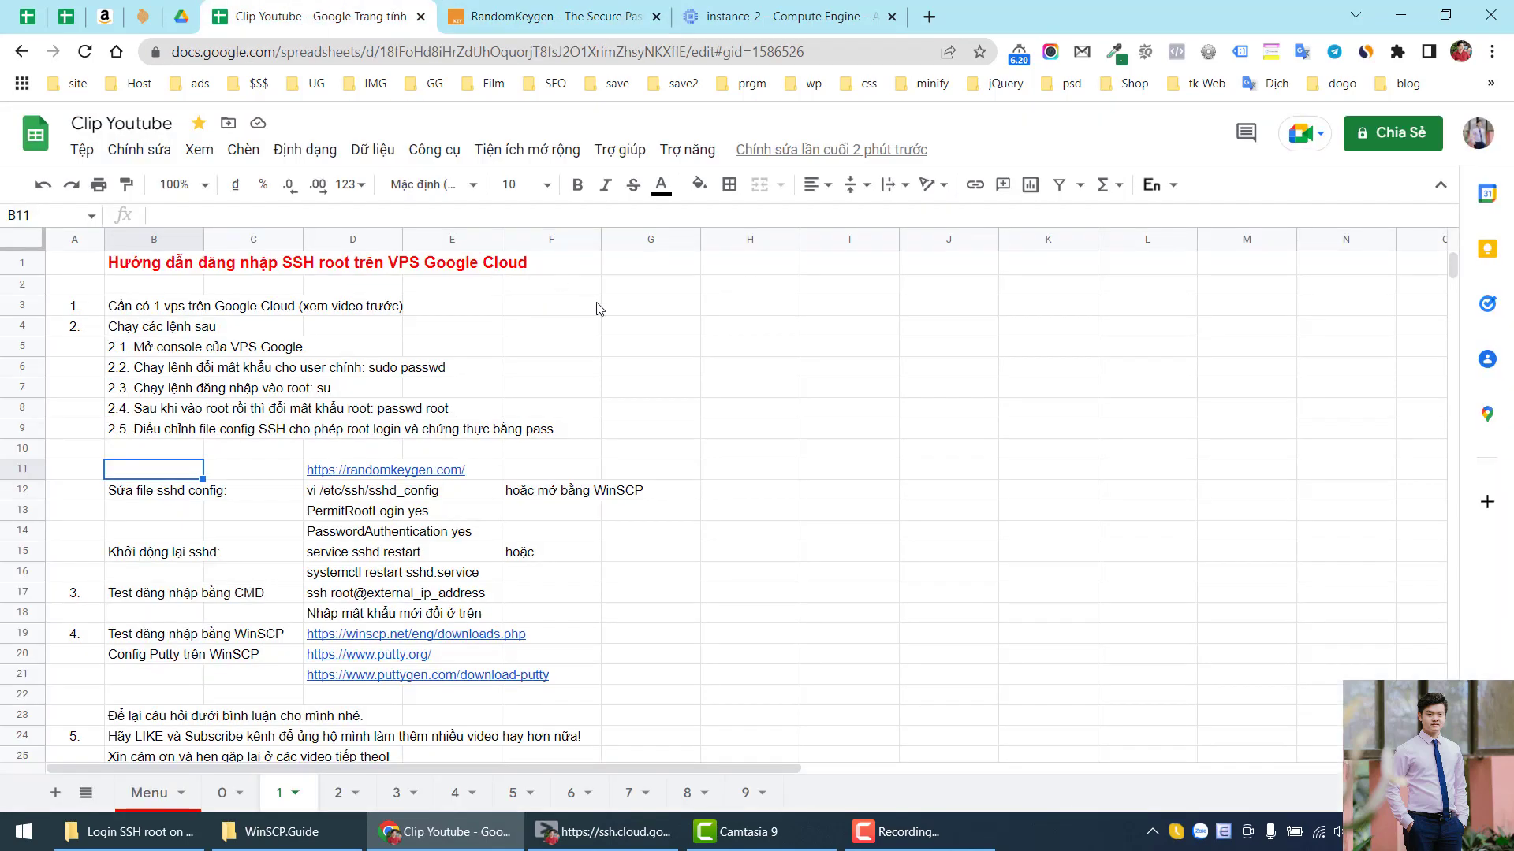
left_click(580, 327)
key("ctrl+v")
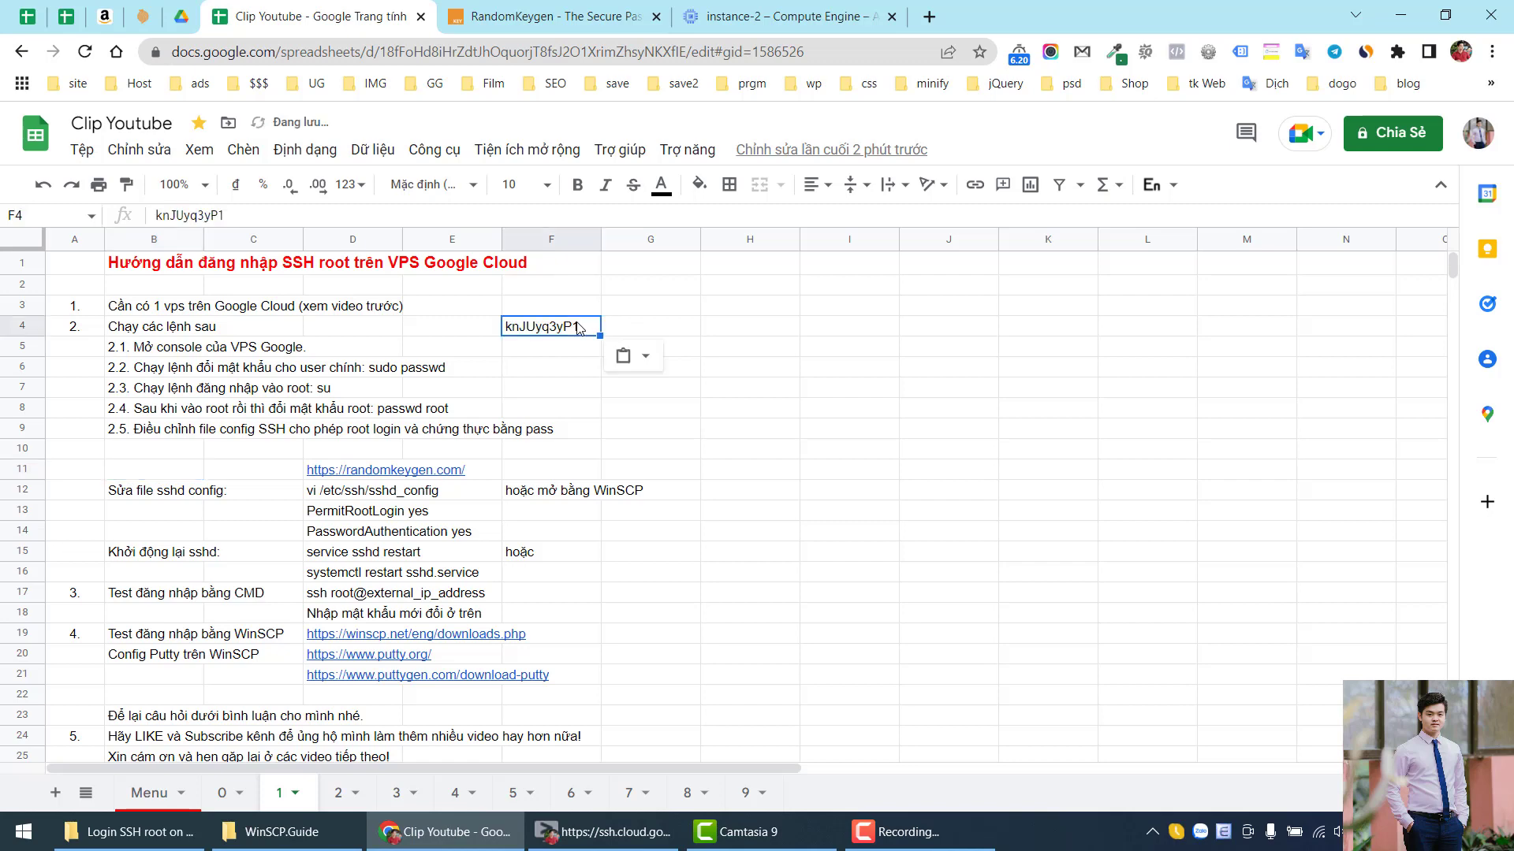
Switch to the SSH-in-browser window and enter the generated password at both the new password and retype prompts.
left_click(544, 15)
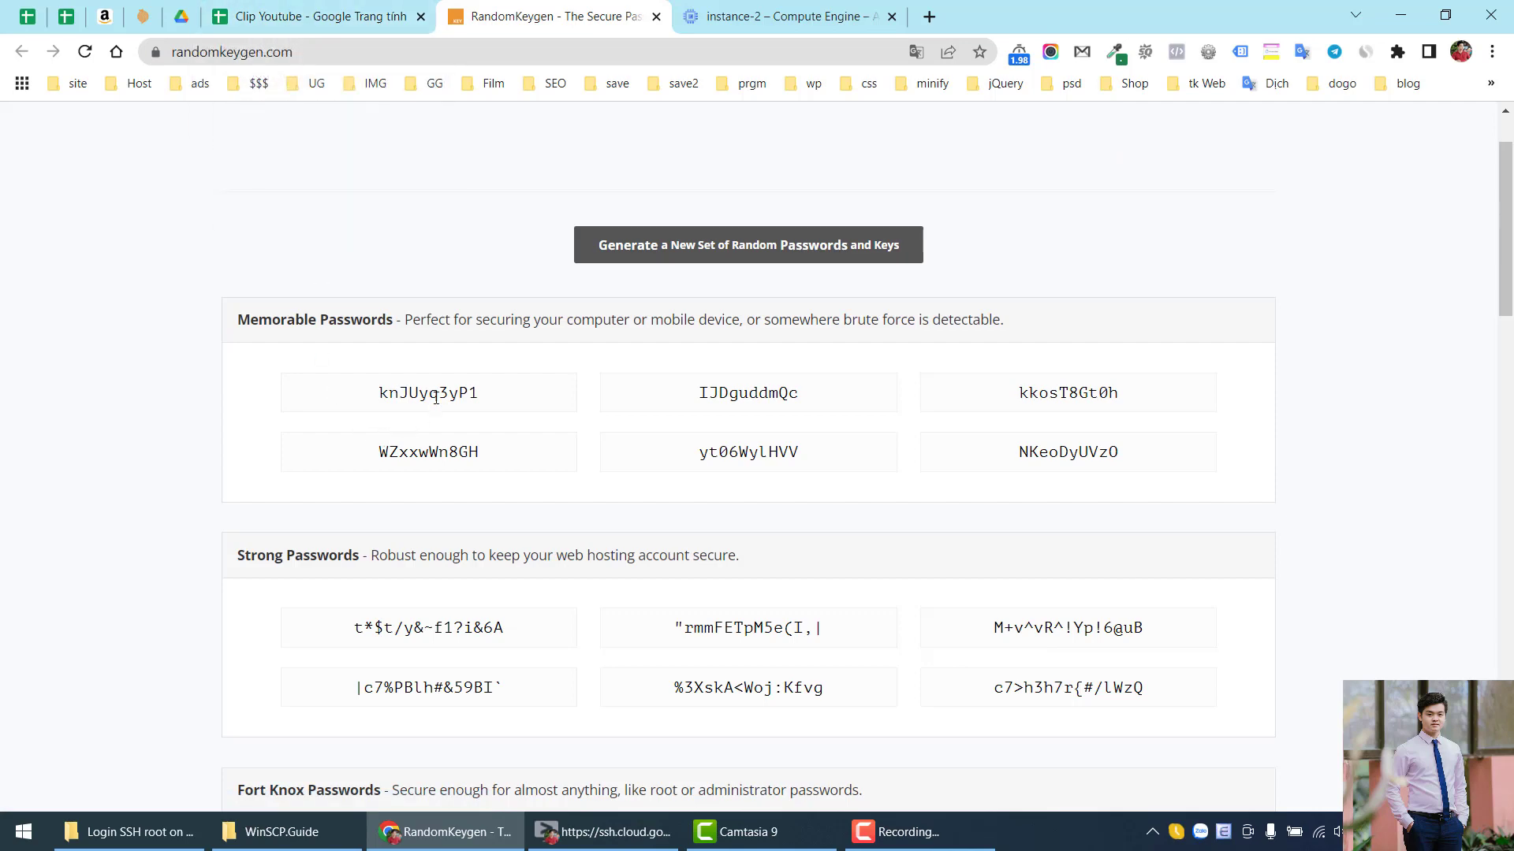
left_click(280, 9)
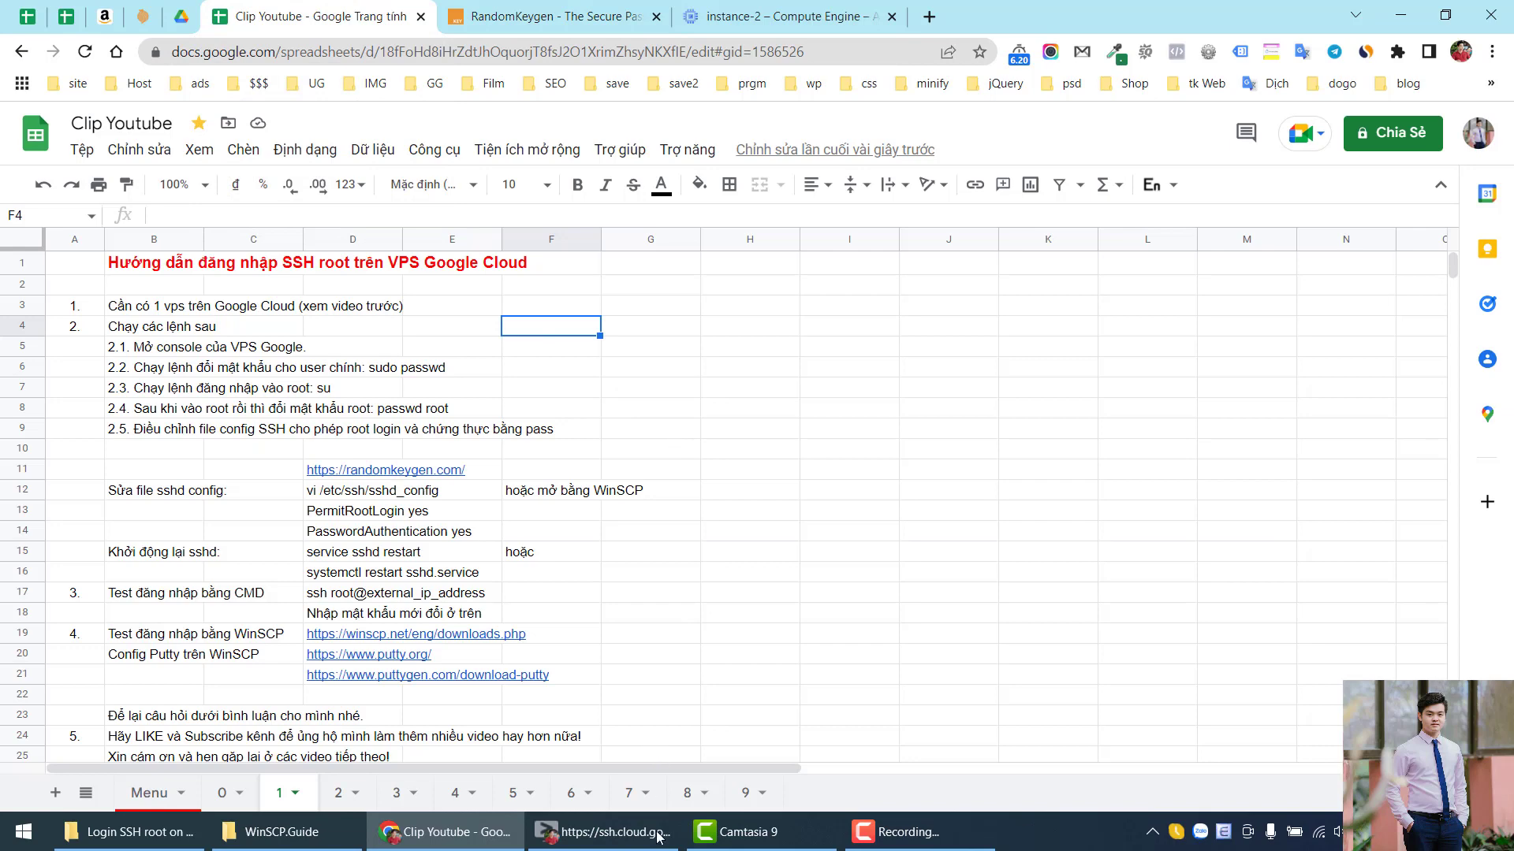
left_click(658, 837)
right_click(170, 253)
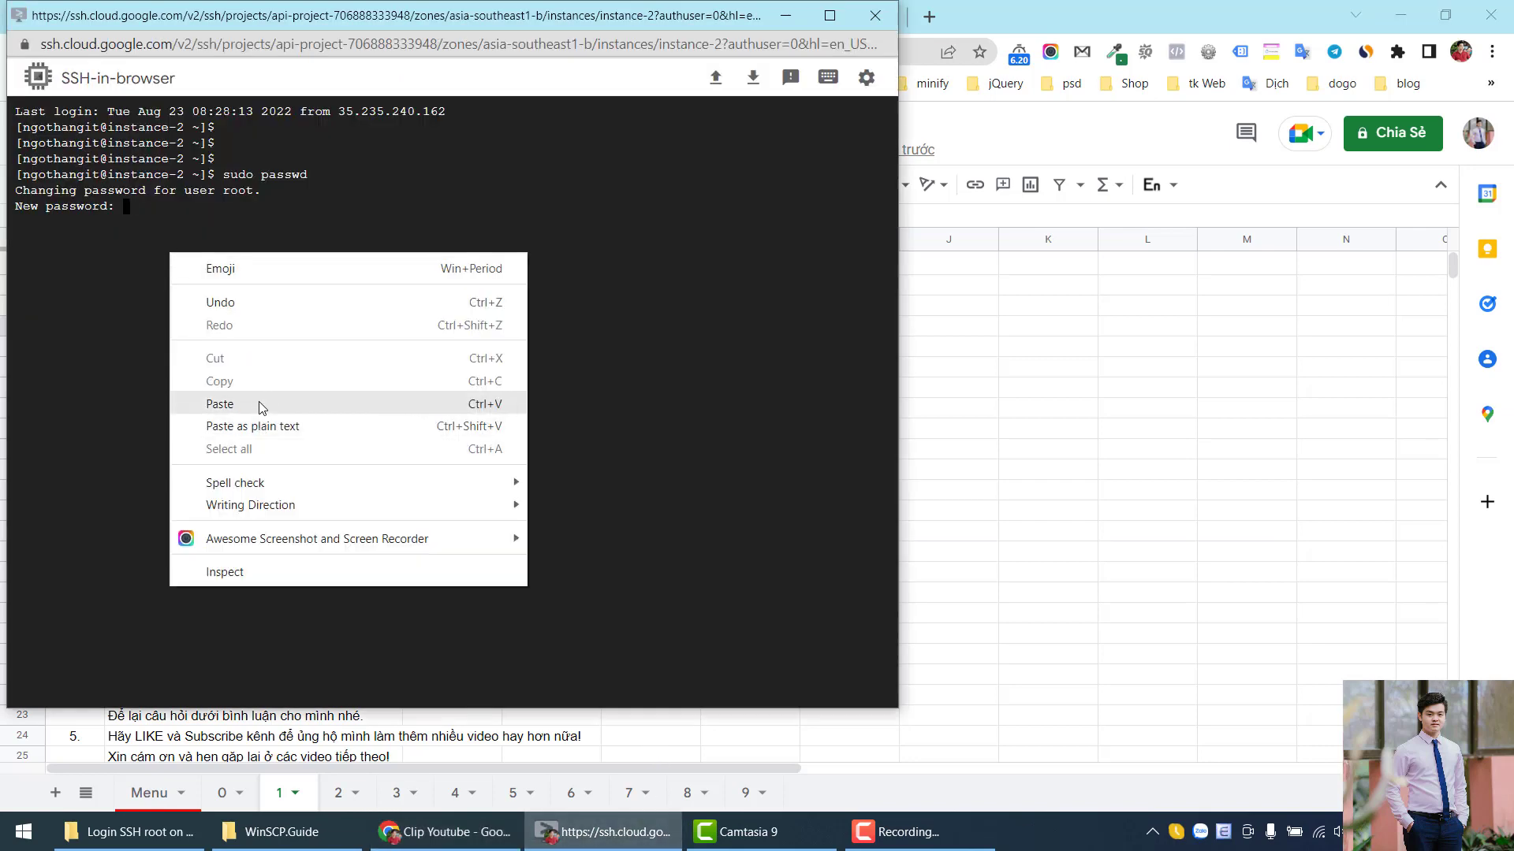
left_click(220, 403)
key("Return")
right_click(282, 303)
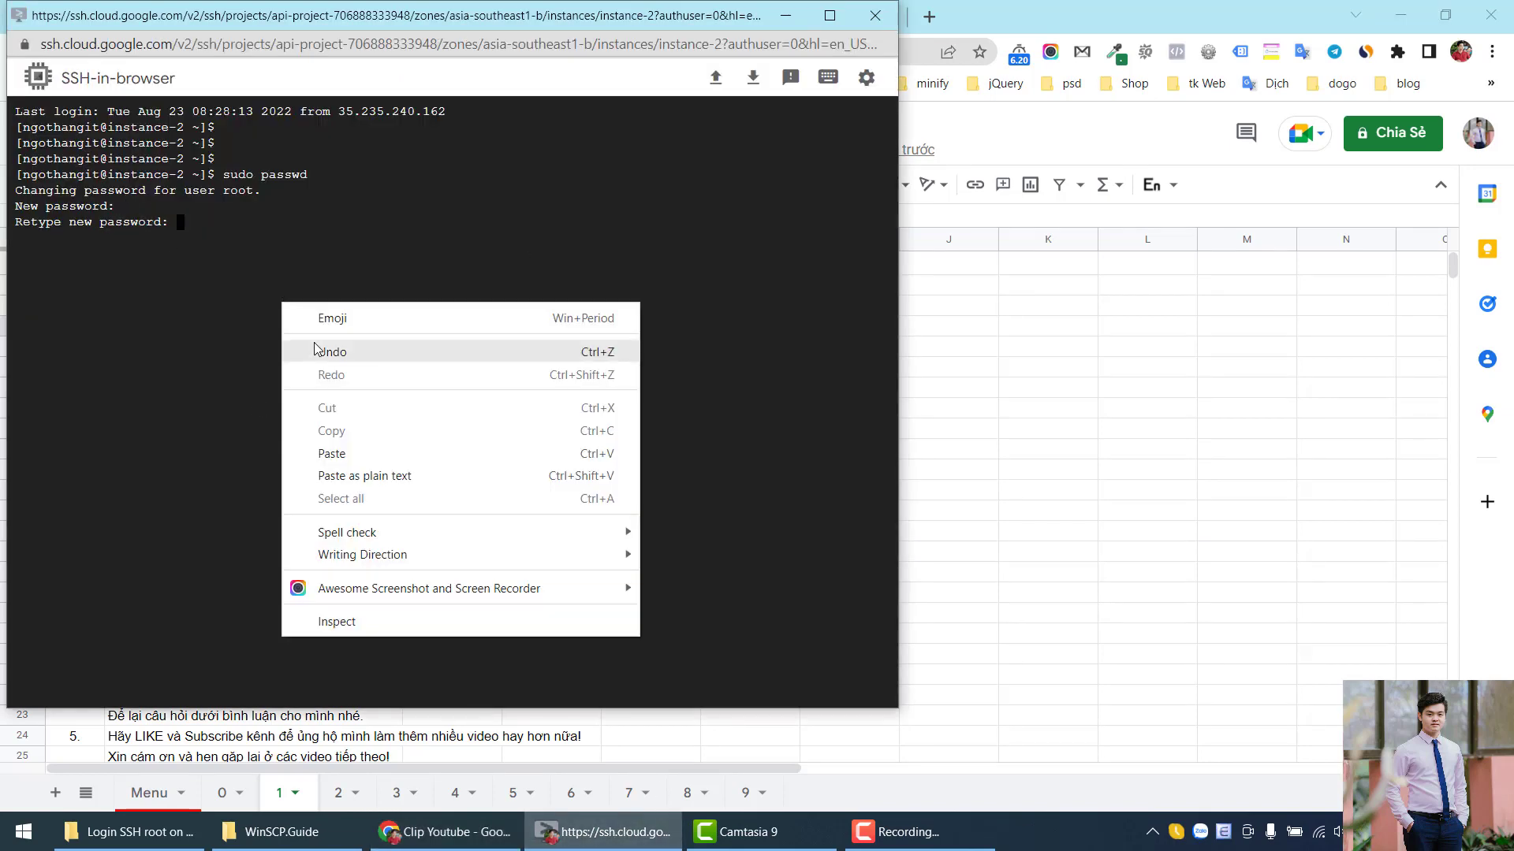
left_click(357, 448)
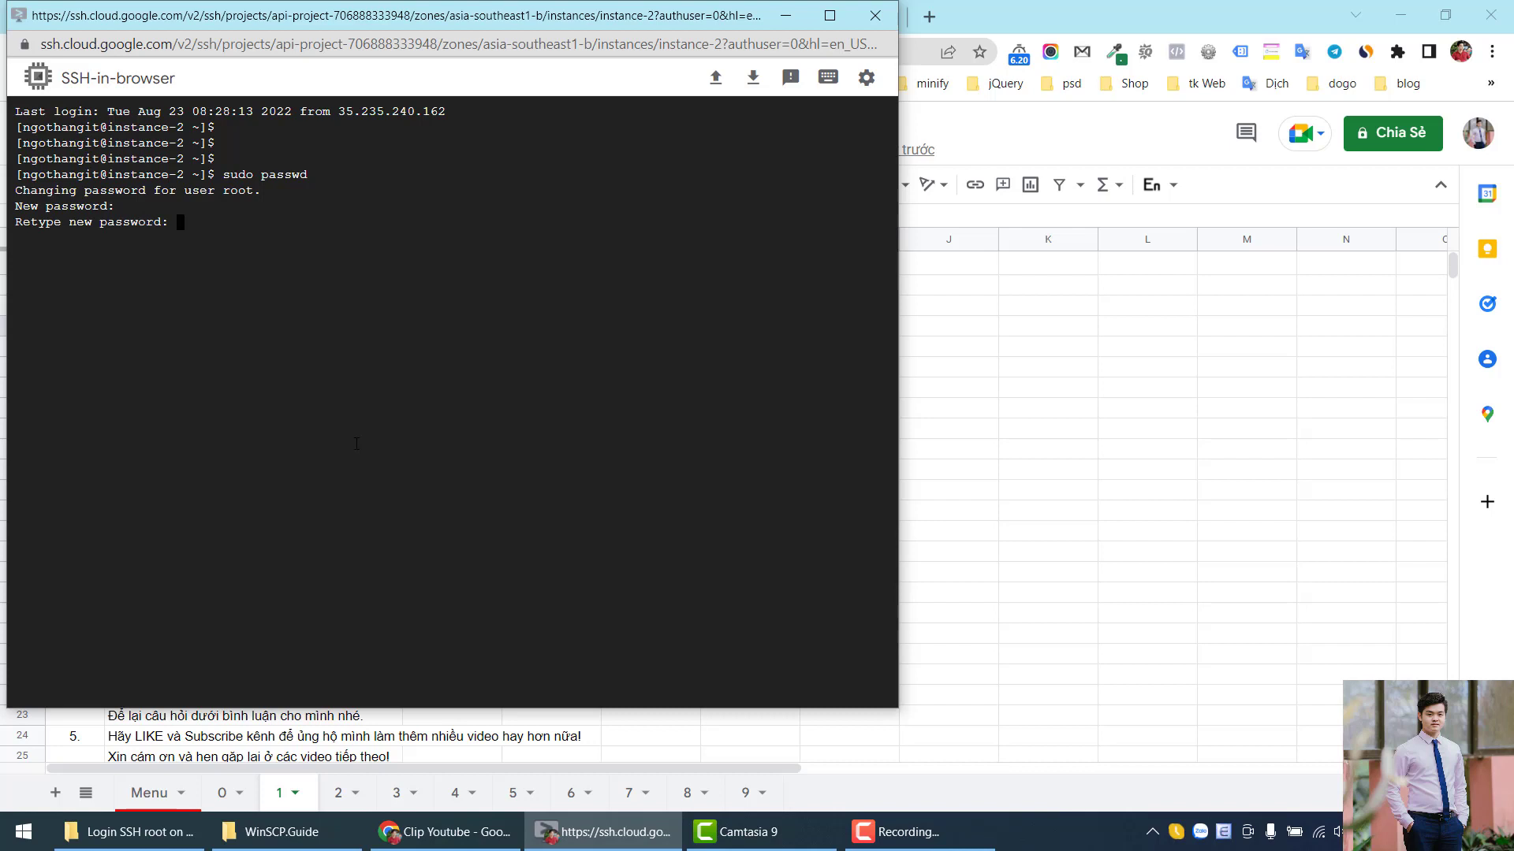
key("Return")
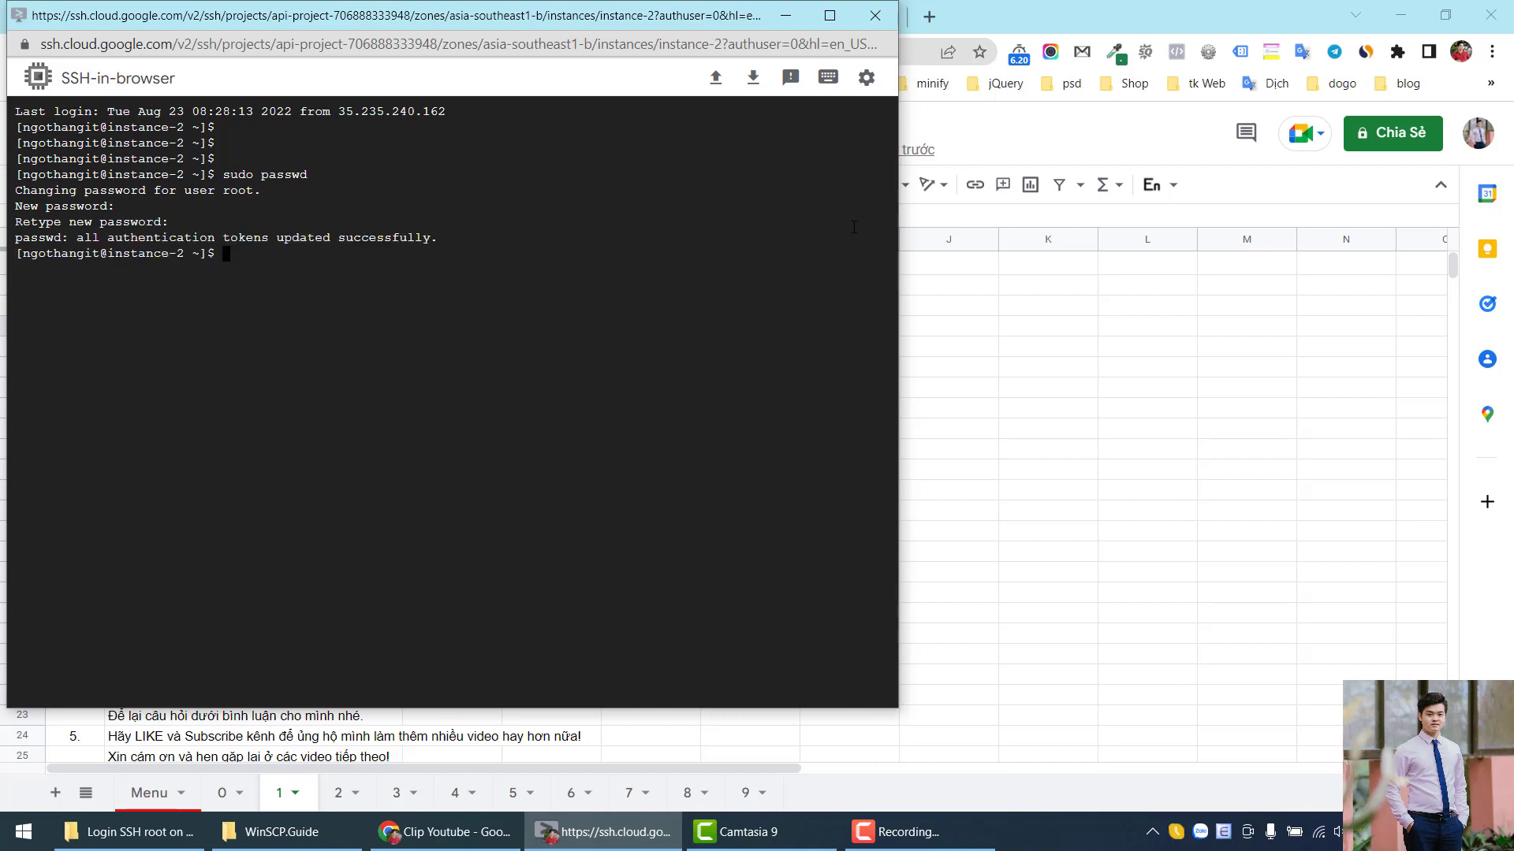
Check step 2.3 in the guide spreadsheet, run su in the SSH session and enter the root password.
left_click(865, 186)
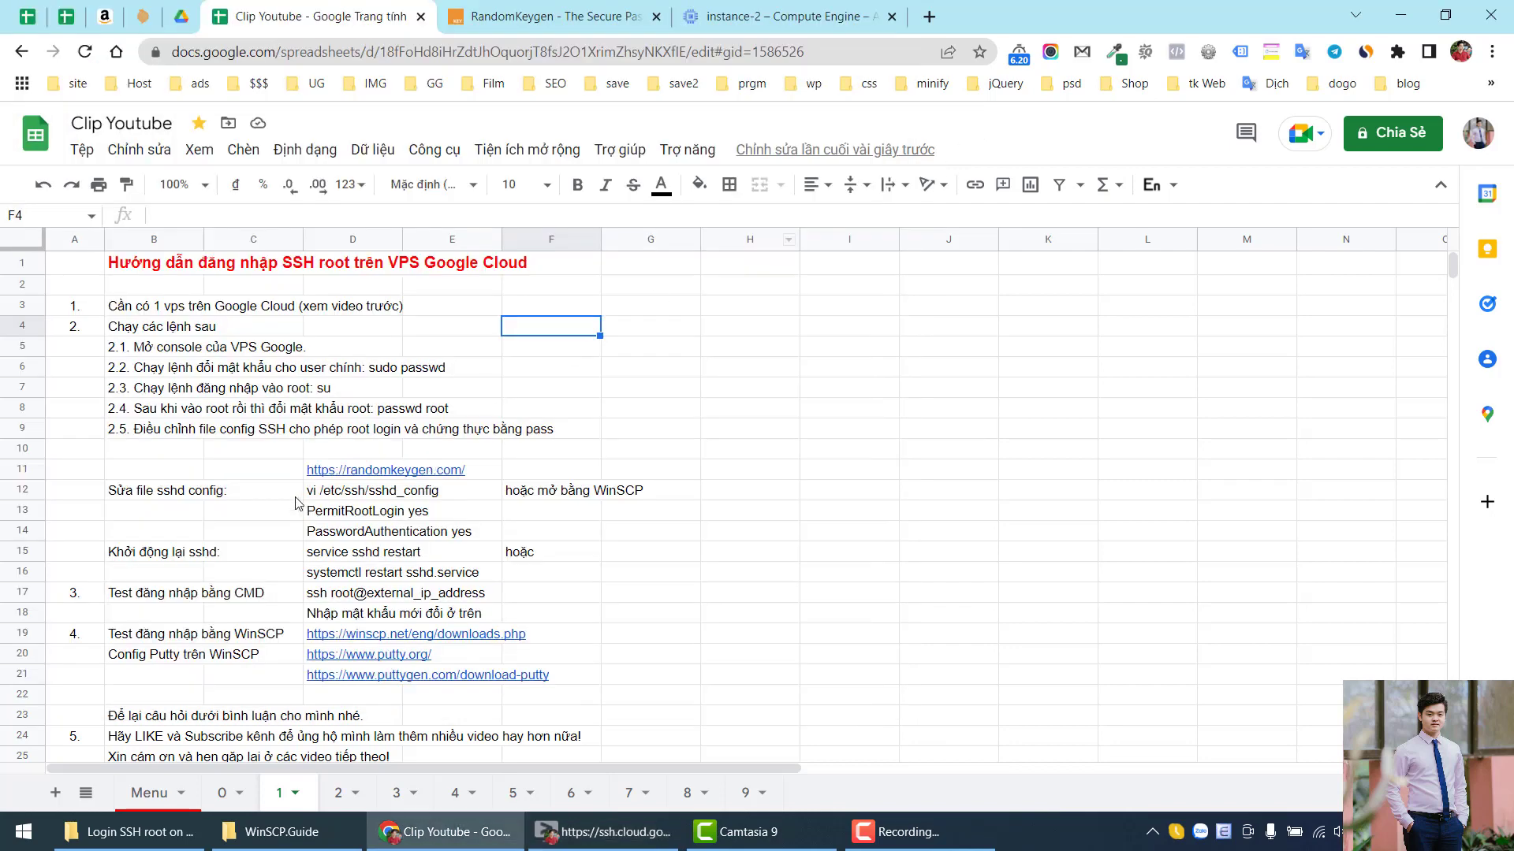
left_click(146, 393)
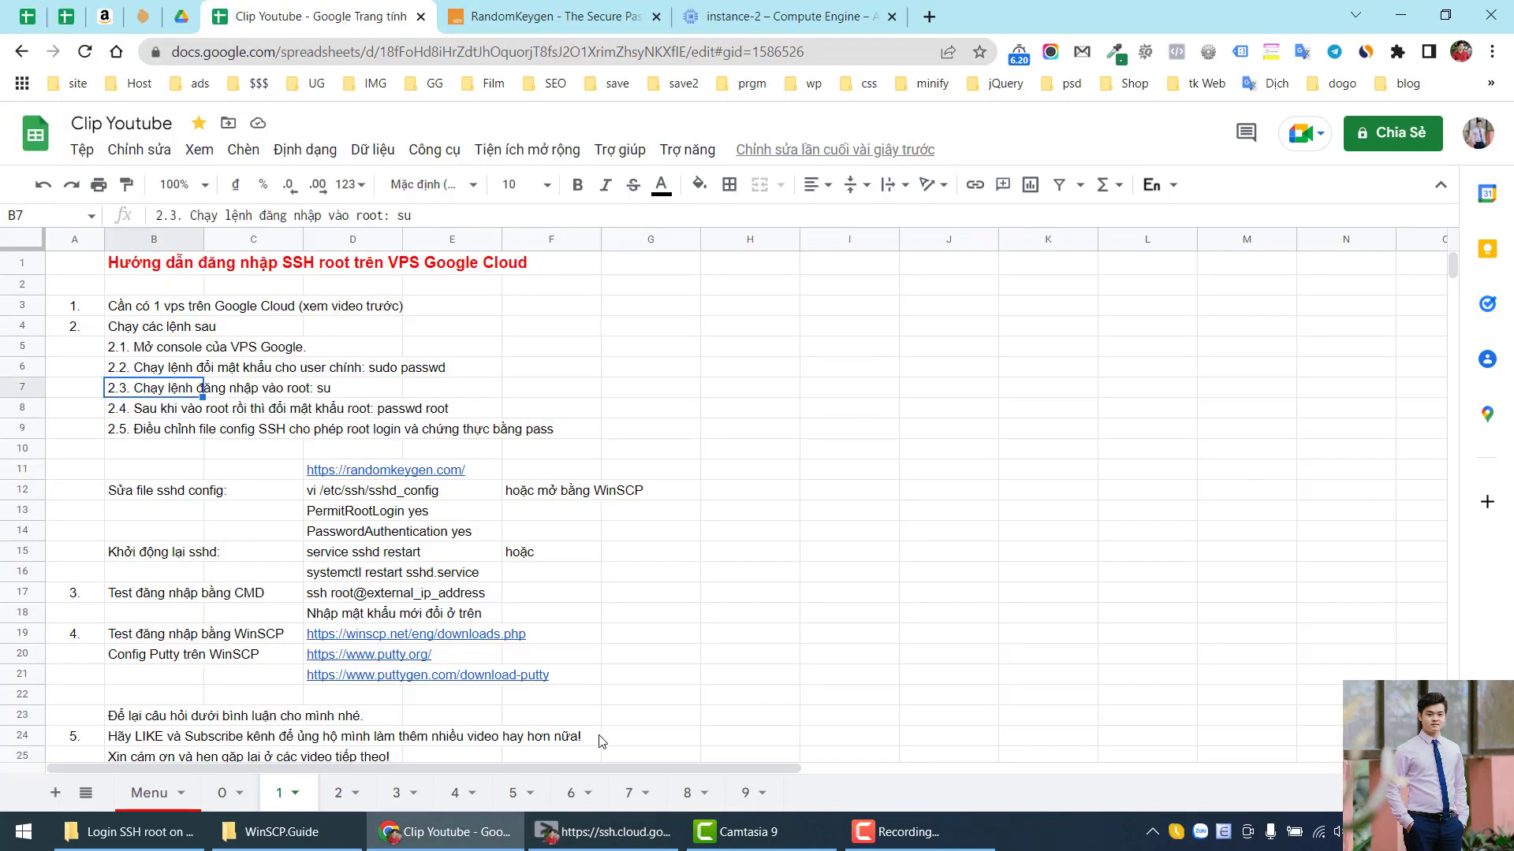
left_click(605, 832)
type("su")
key("Return")
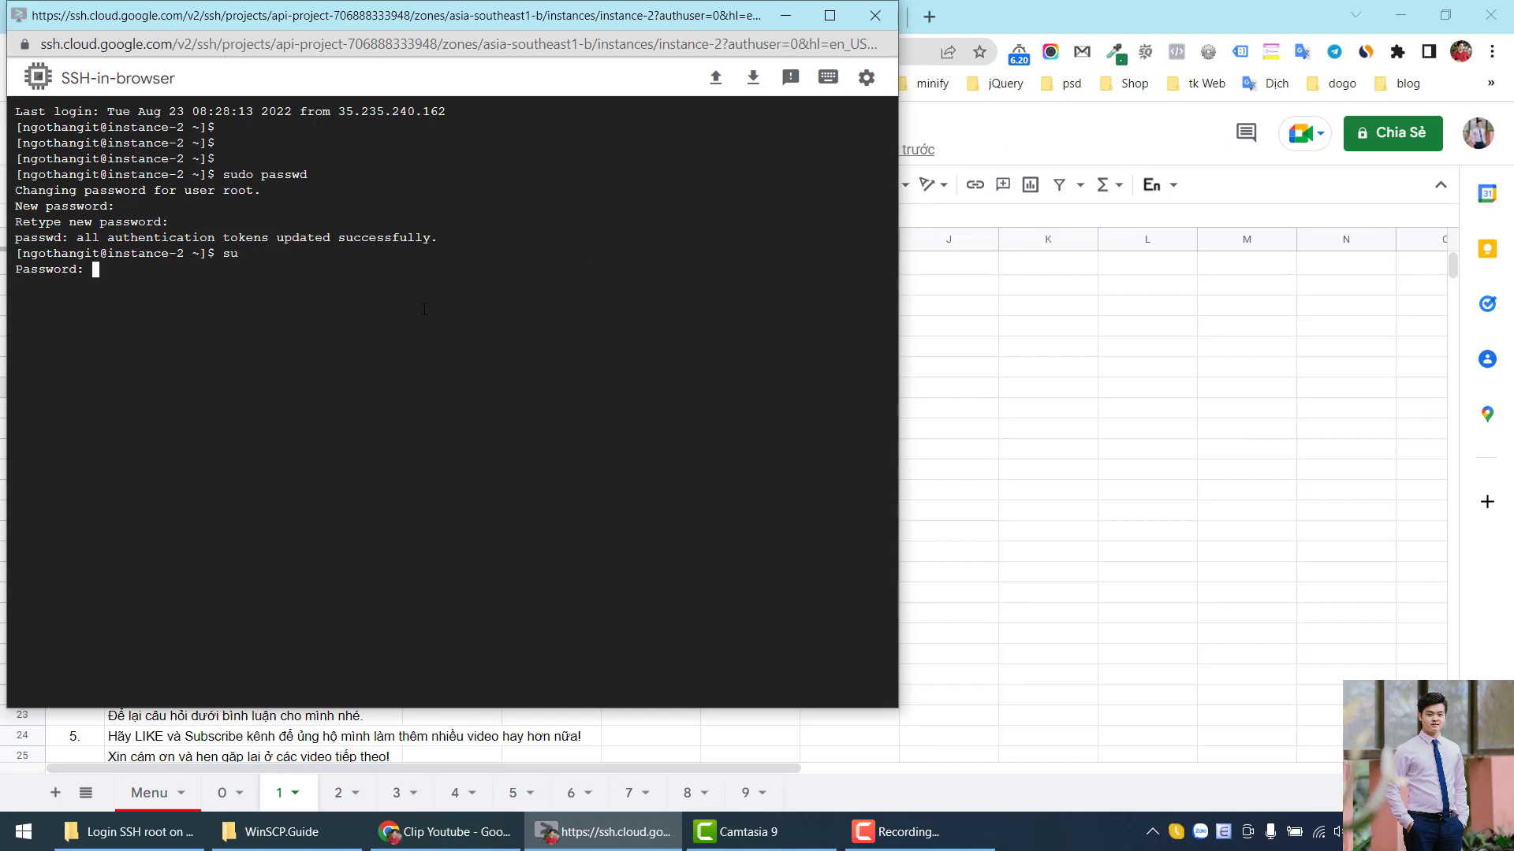
right_click(288, 320)
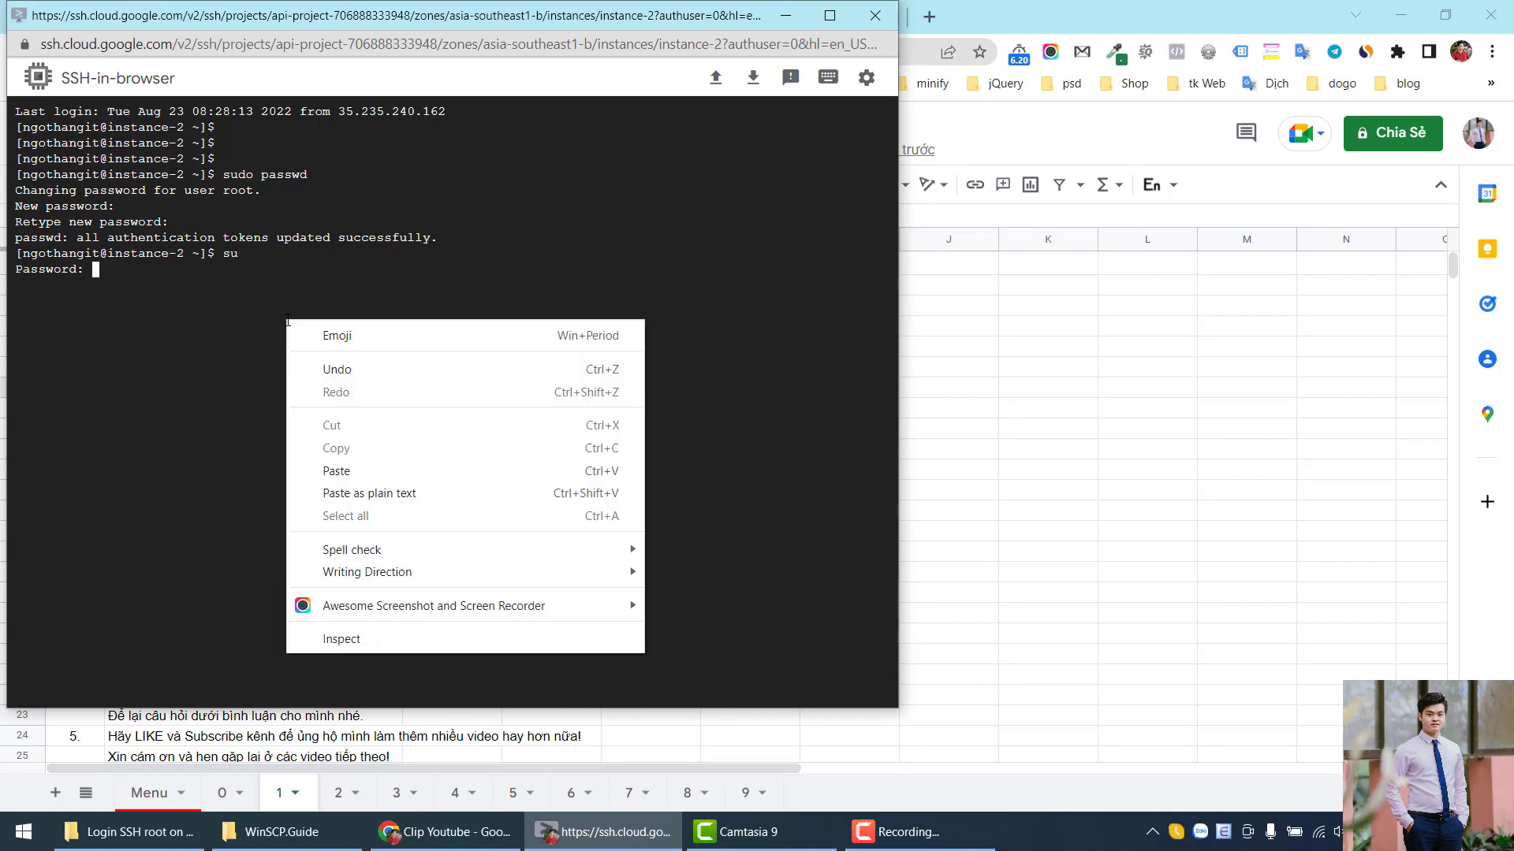
left_click(375, 468)
key("Return")
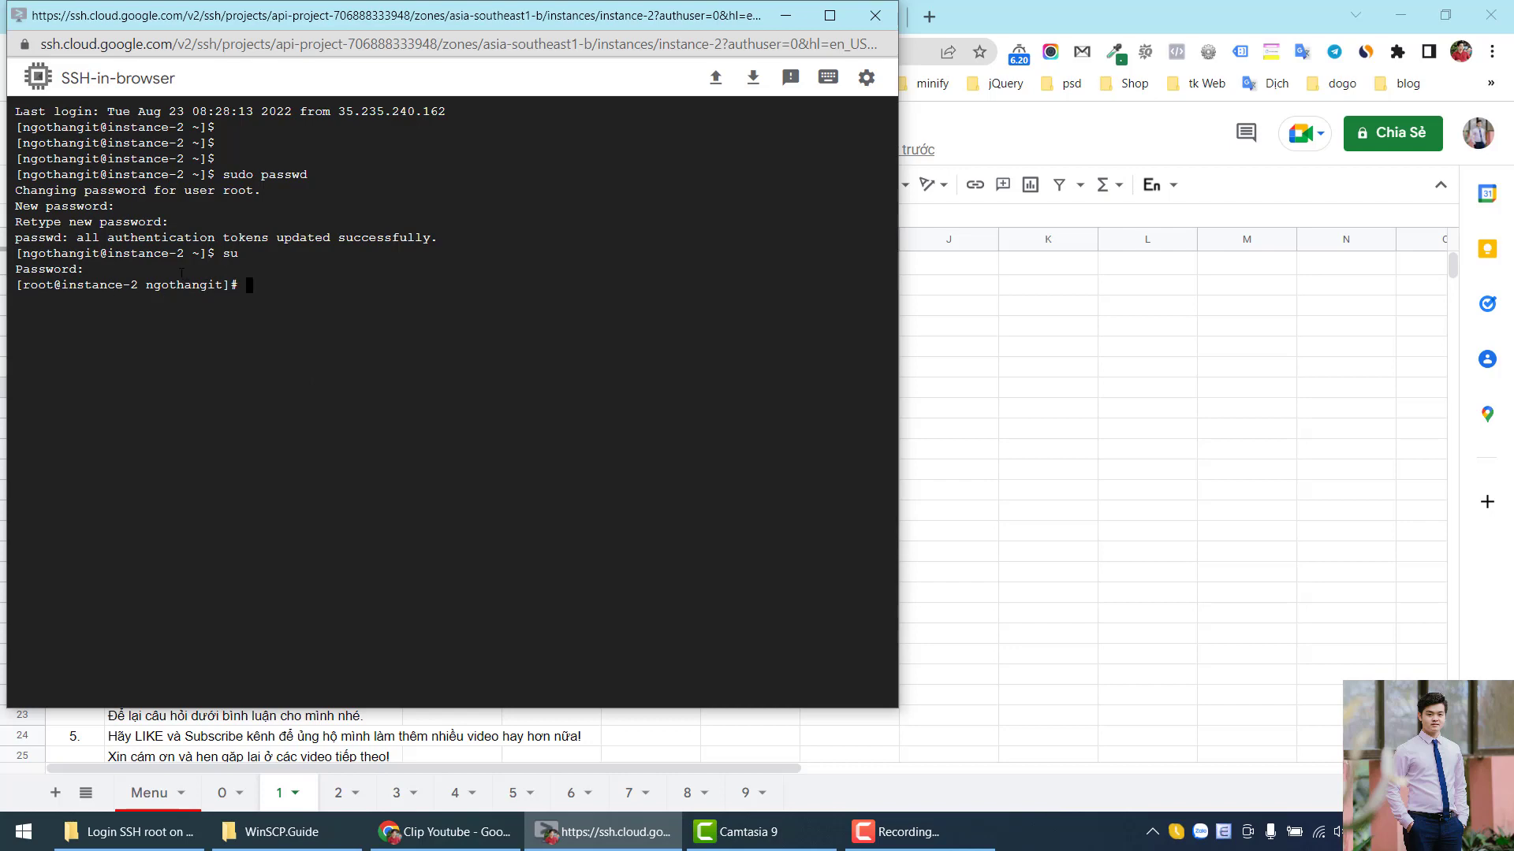
Copy the passwd root command from cell B8 of the guide spreadsheet and run it in the SSH session.
left_click(1022, 150)
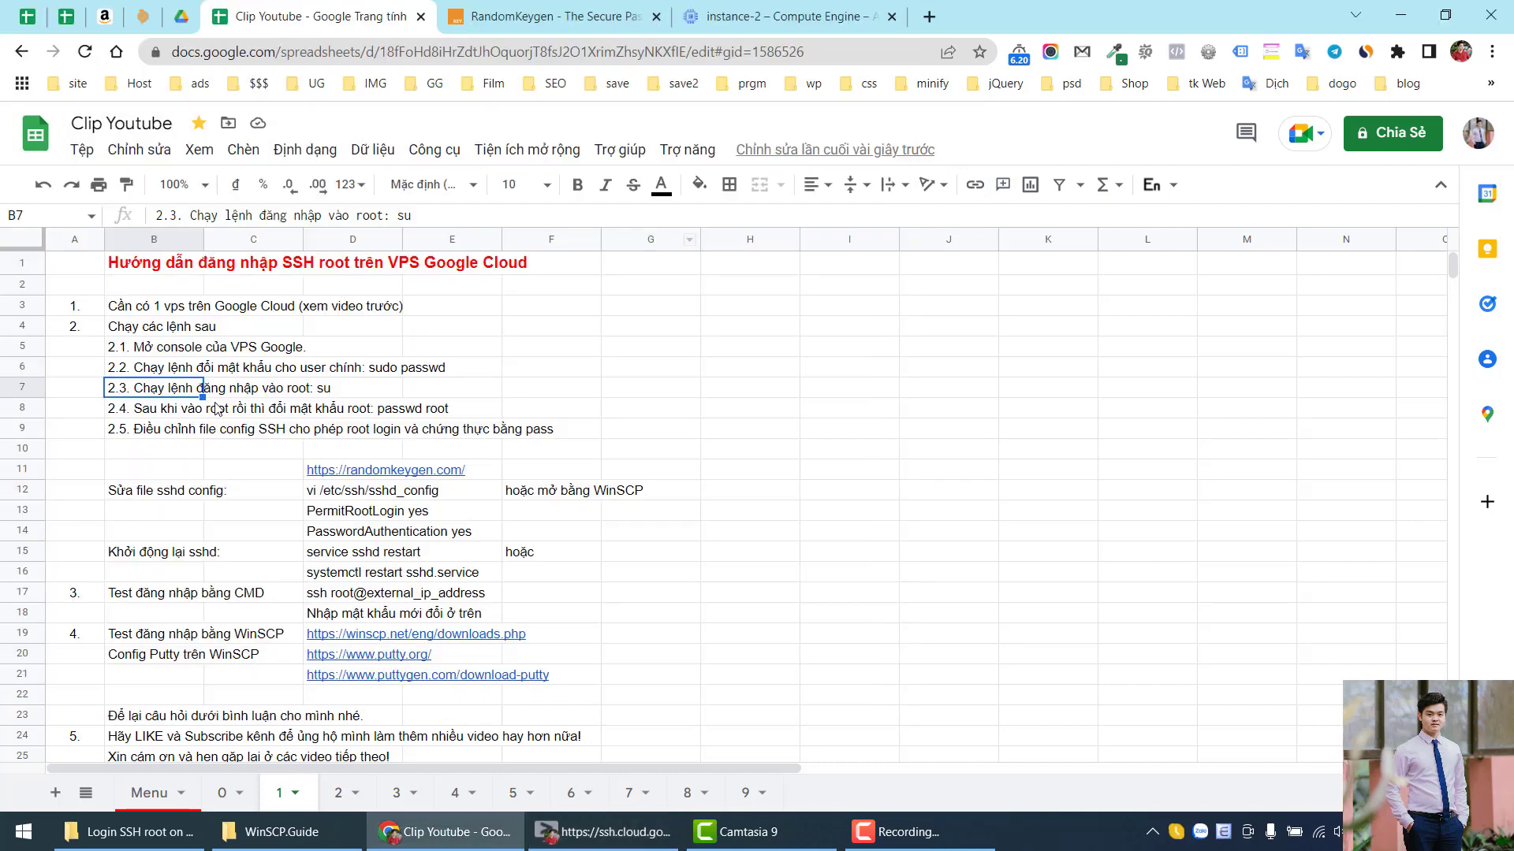
left_click(131, 416)
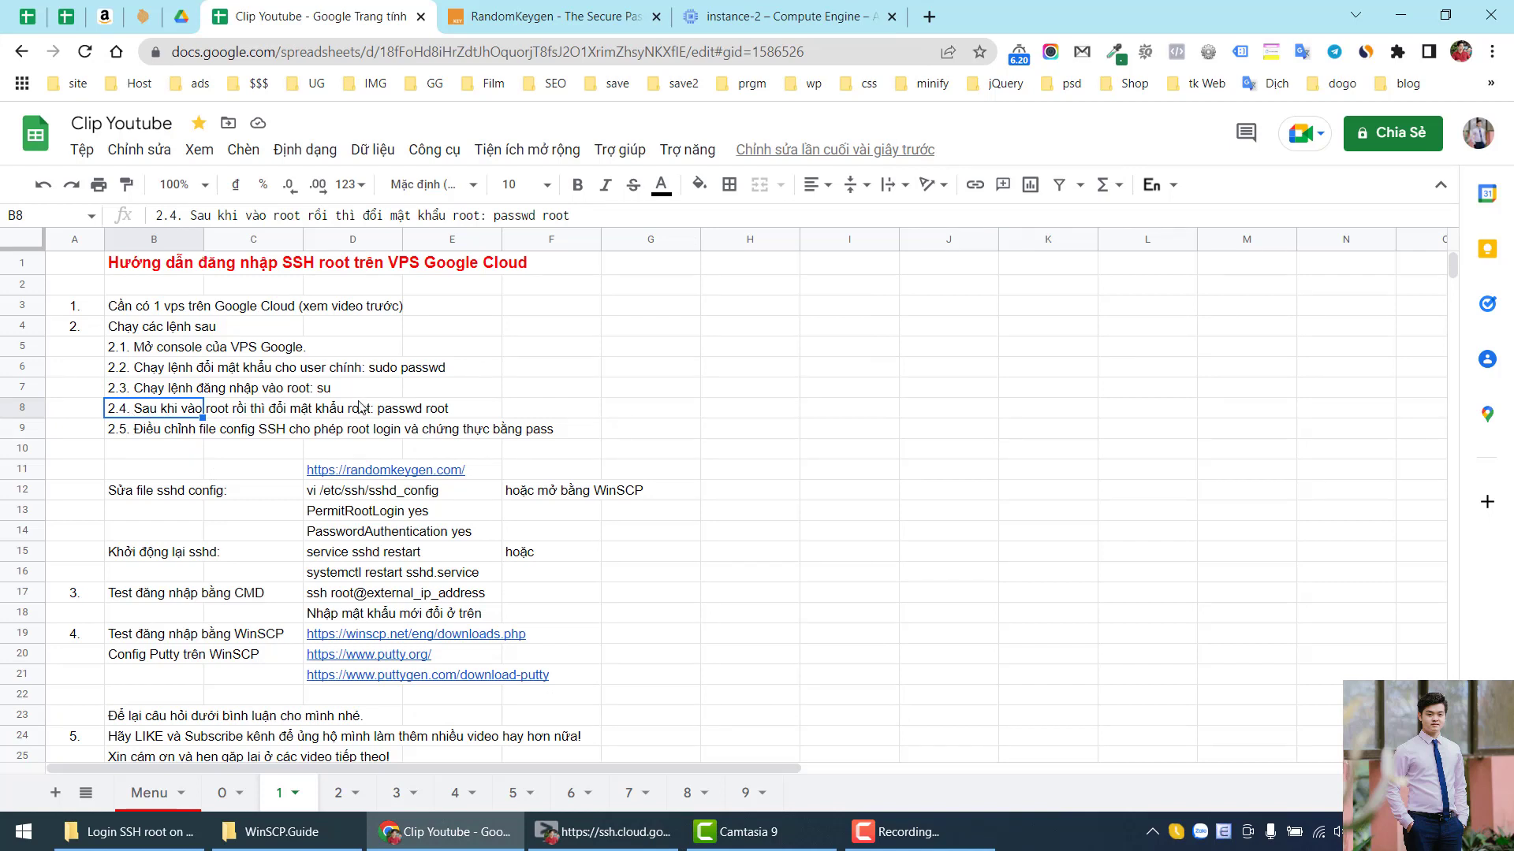
left_click(492, 217)
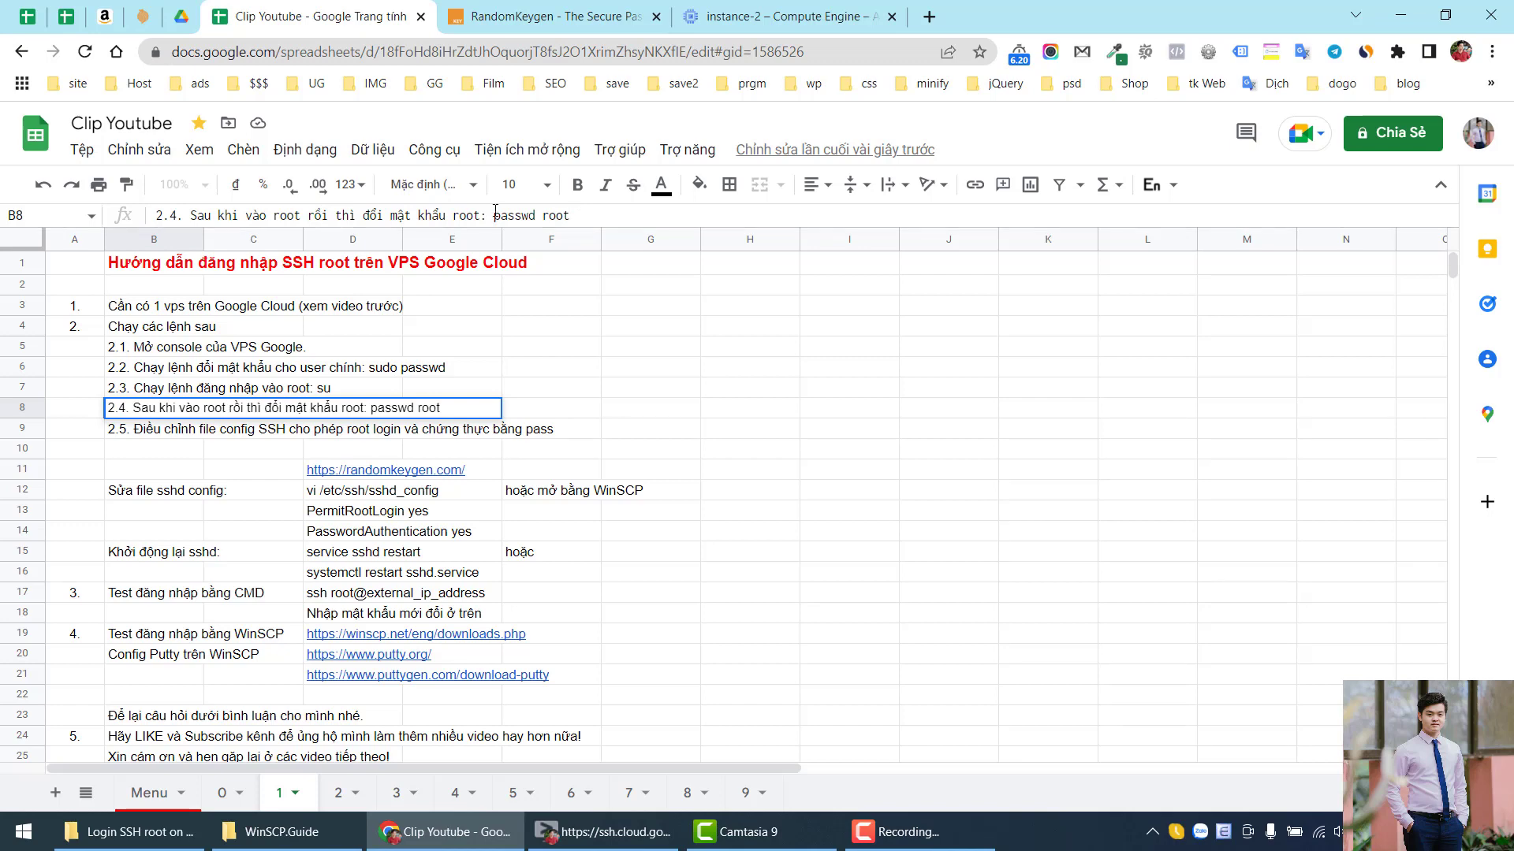
left_click(494, 216, "shift")
key("super+c")
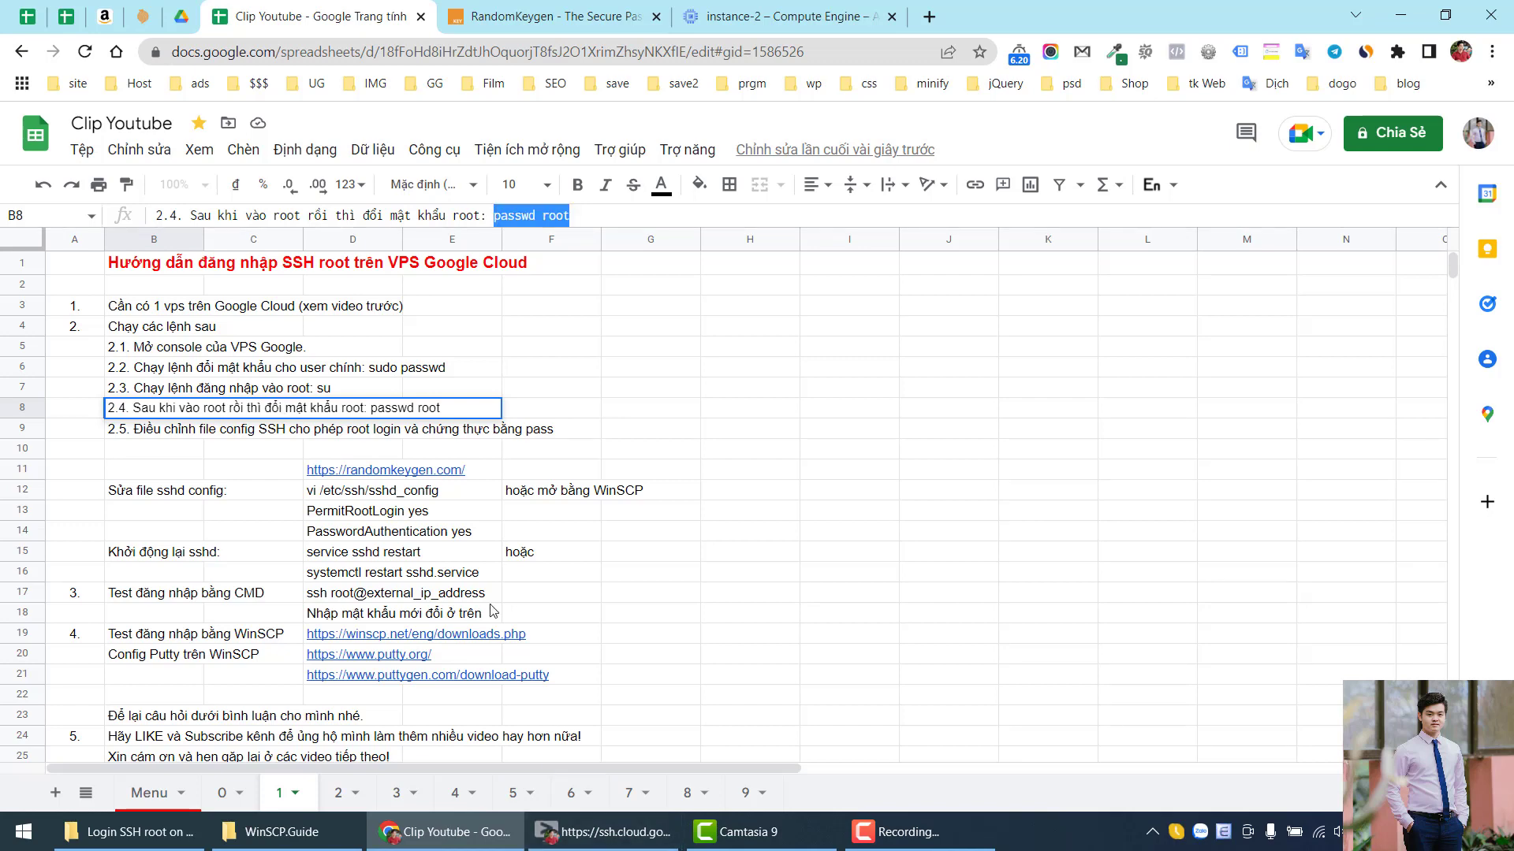
left_click(593, 832)
right_click(293, 345)
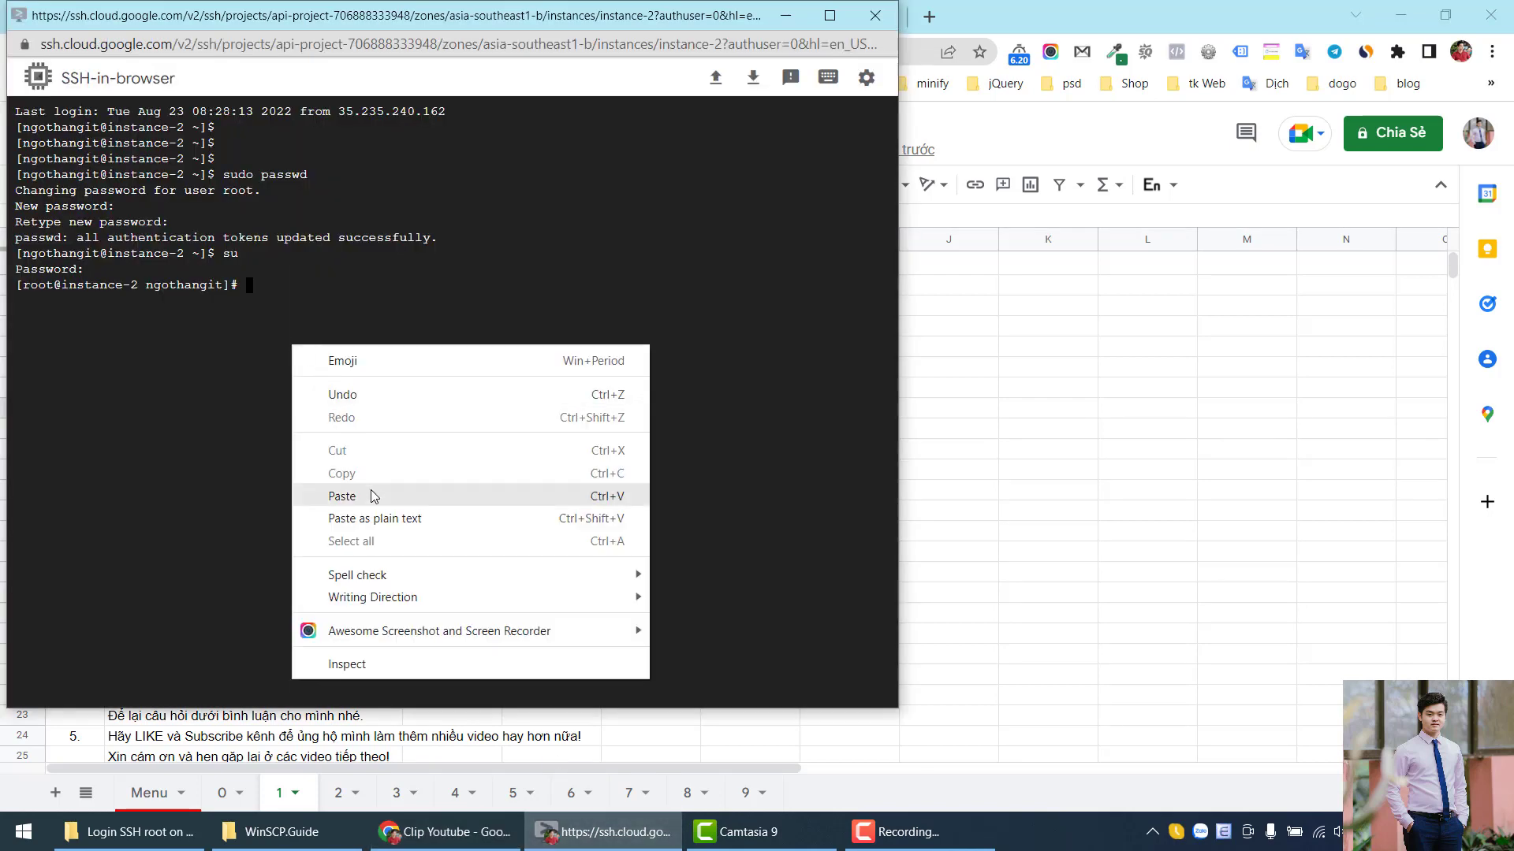
left_click(375, 495)
key("Return")
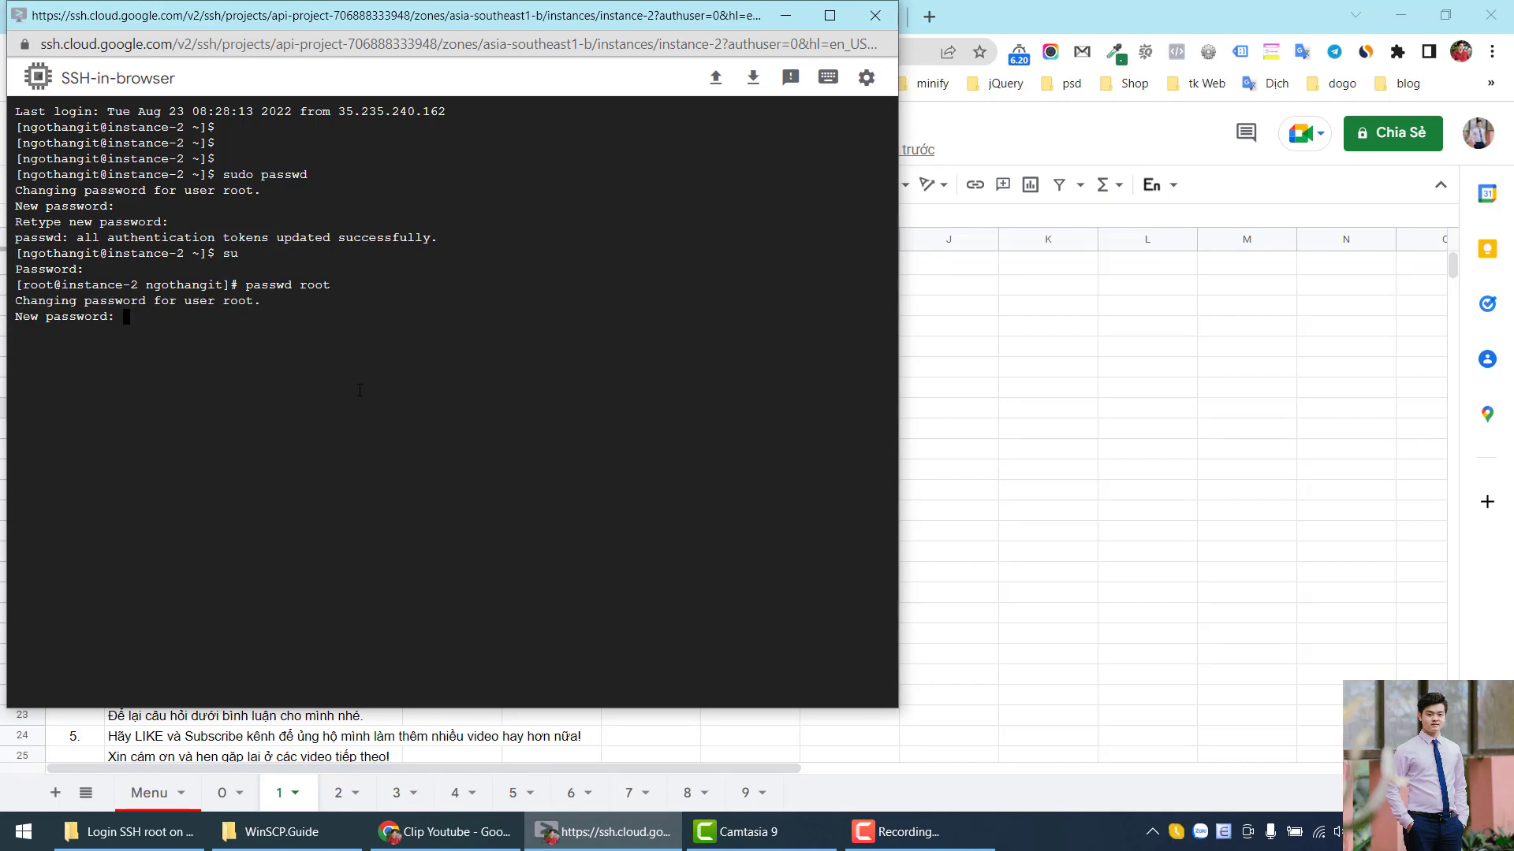
Copy the second memorable password in the first row on RandomKeygen and paste it into cell G8 of the guide spreadsheet.
key("alt+Tab")
key("ctrl+Tab")
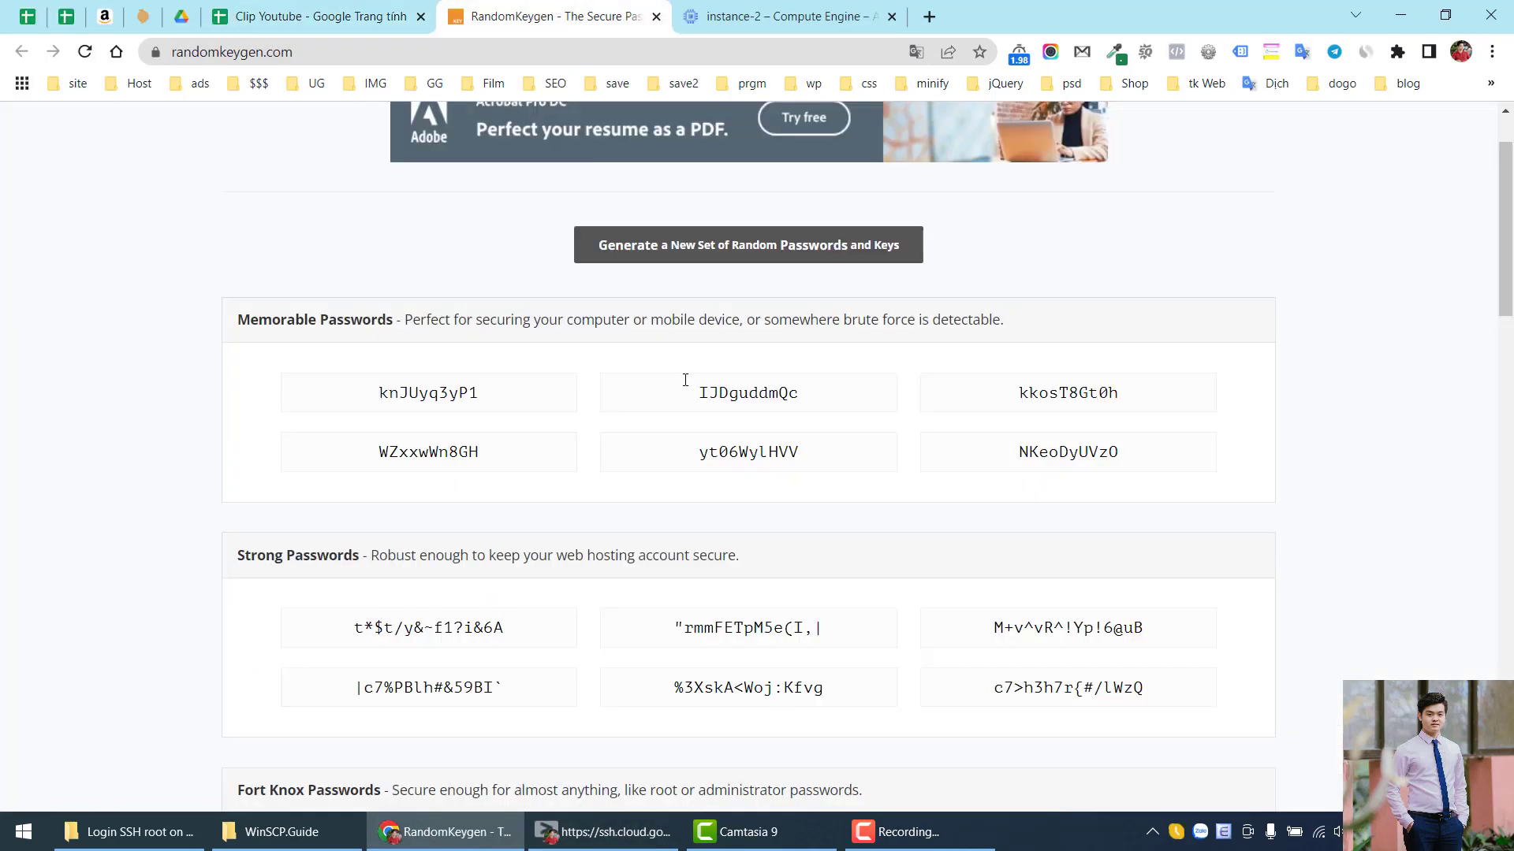
left_click(721, 380)
key("ctrl+shift+Tab")
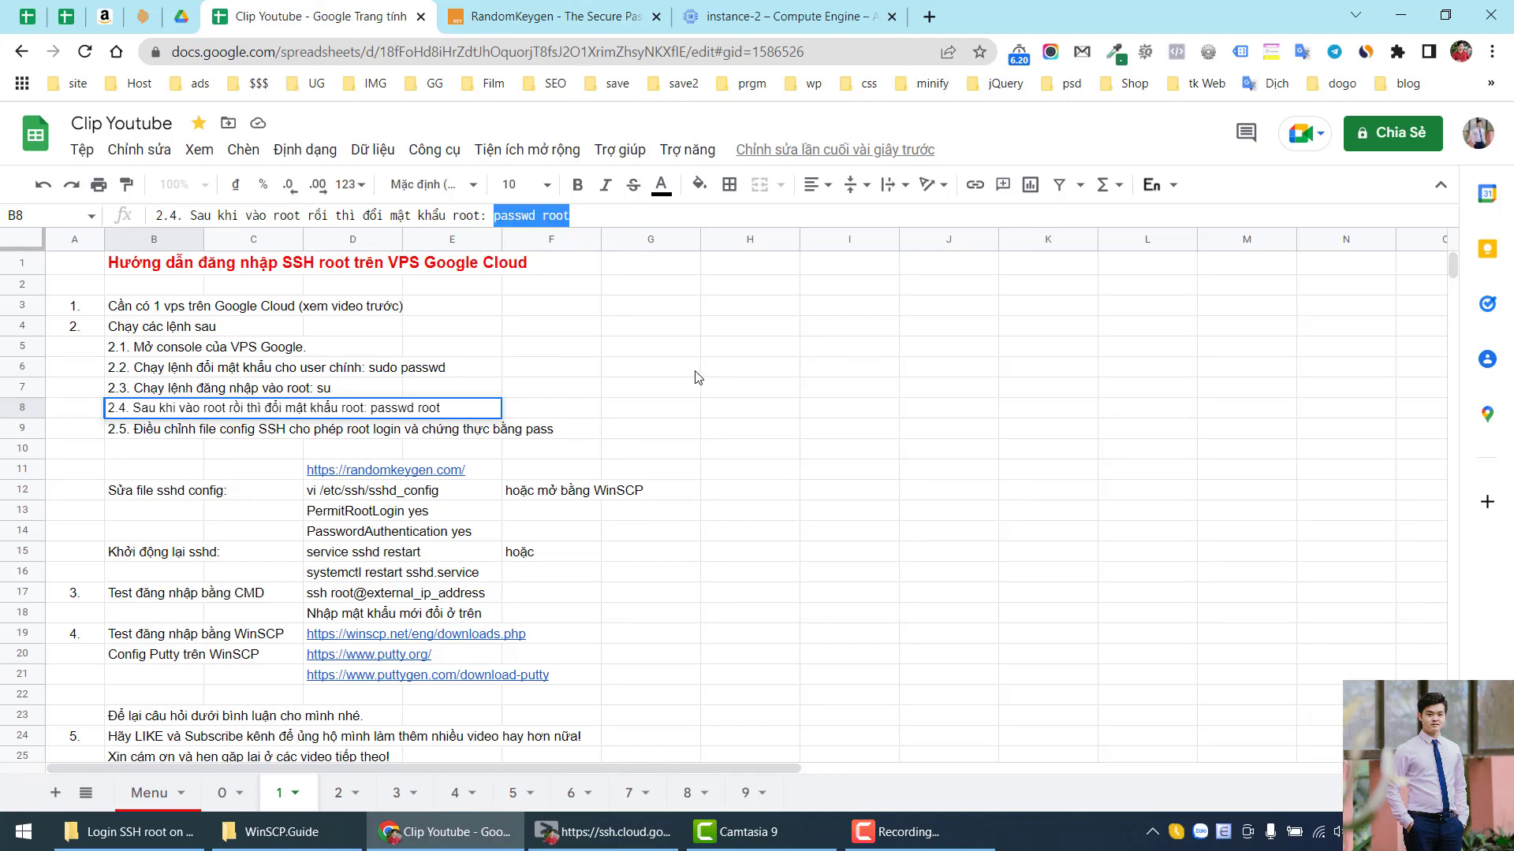
double_click(645, 410)
key("ctrl+v")
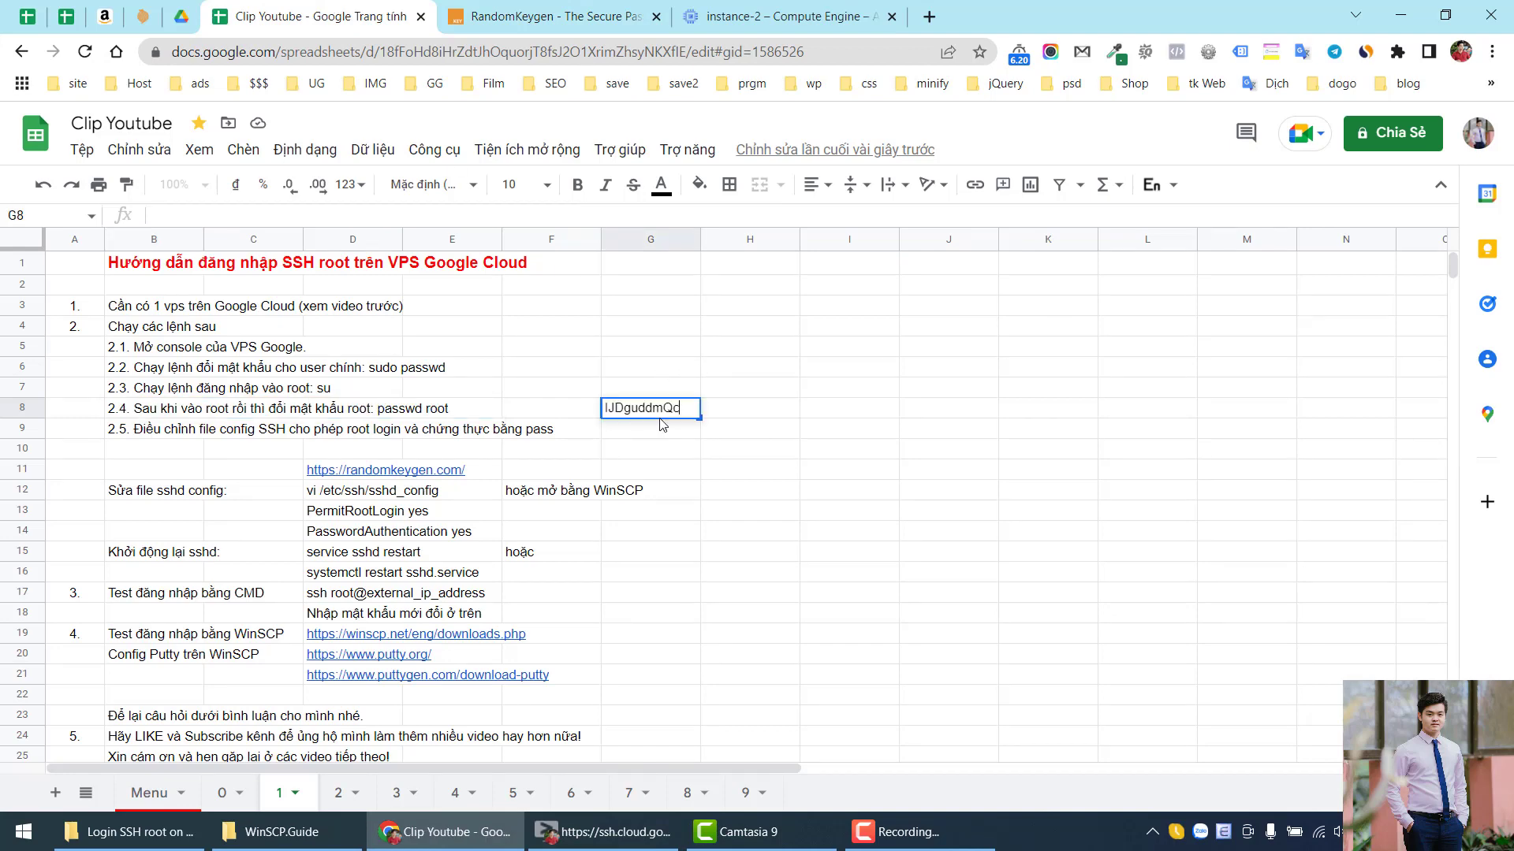
left_click(721, 417)
left_click(653, 405)
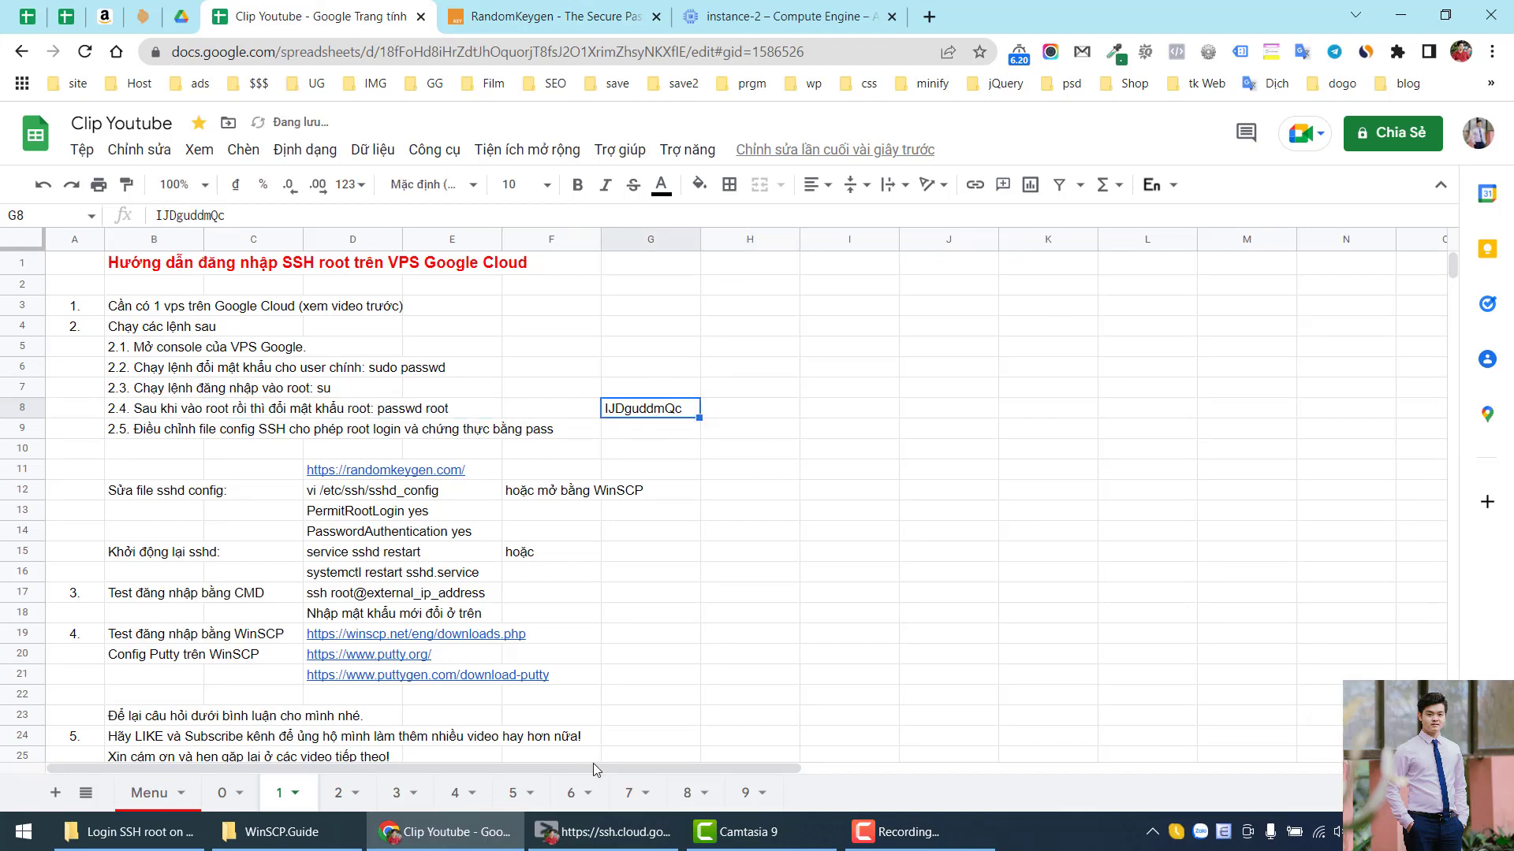
In the SSH session, enter the second generated password as the new root password and retype it.
left_click(603, 831)
right_click(270, 348)
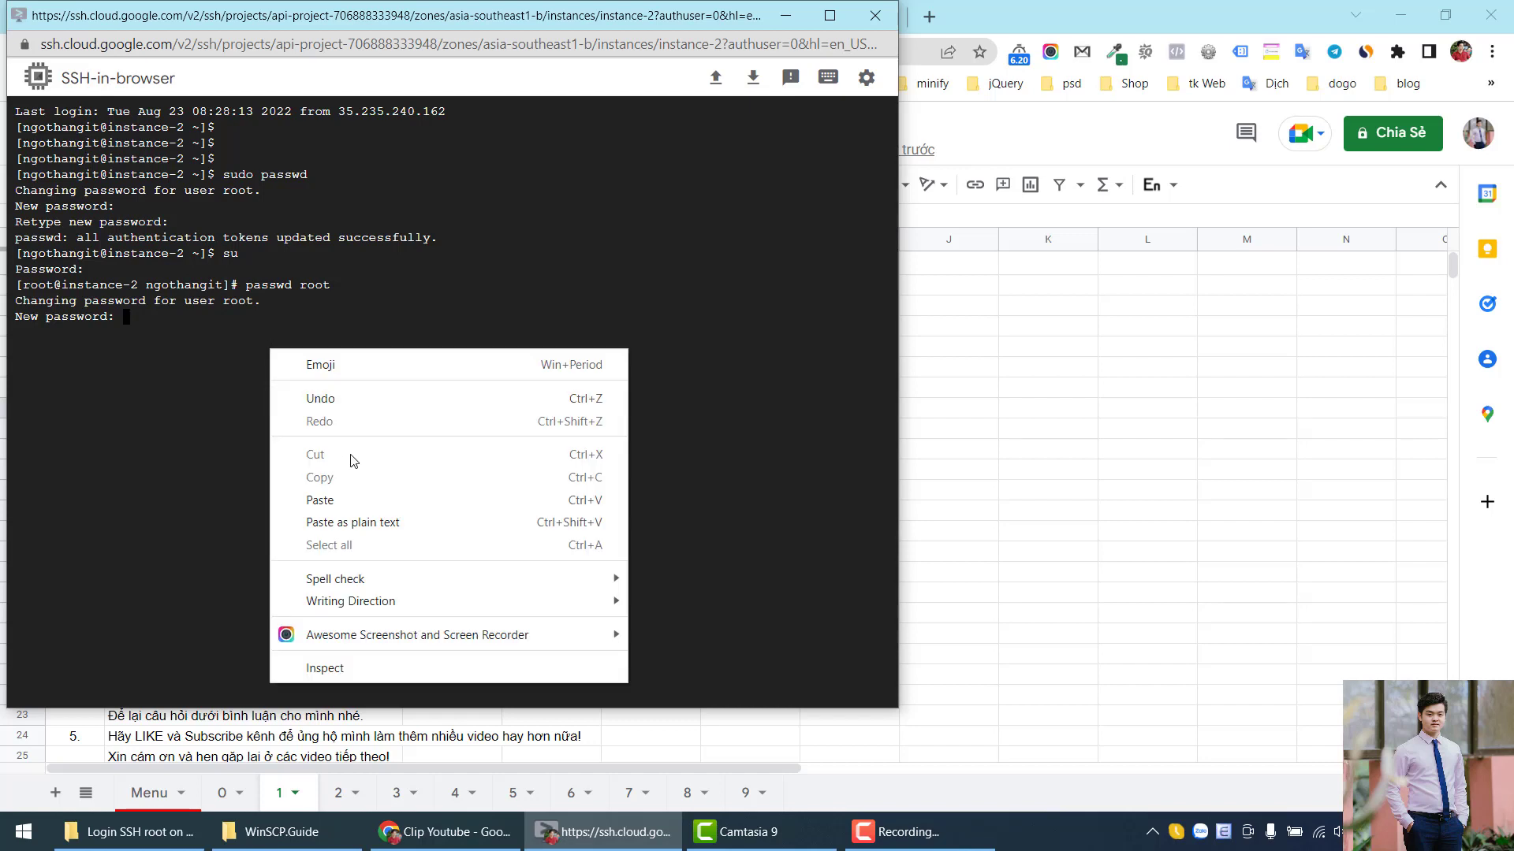
left_click(360, 501)
key("Return")
right_click(330, 391)
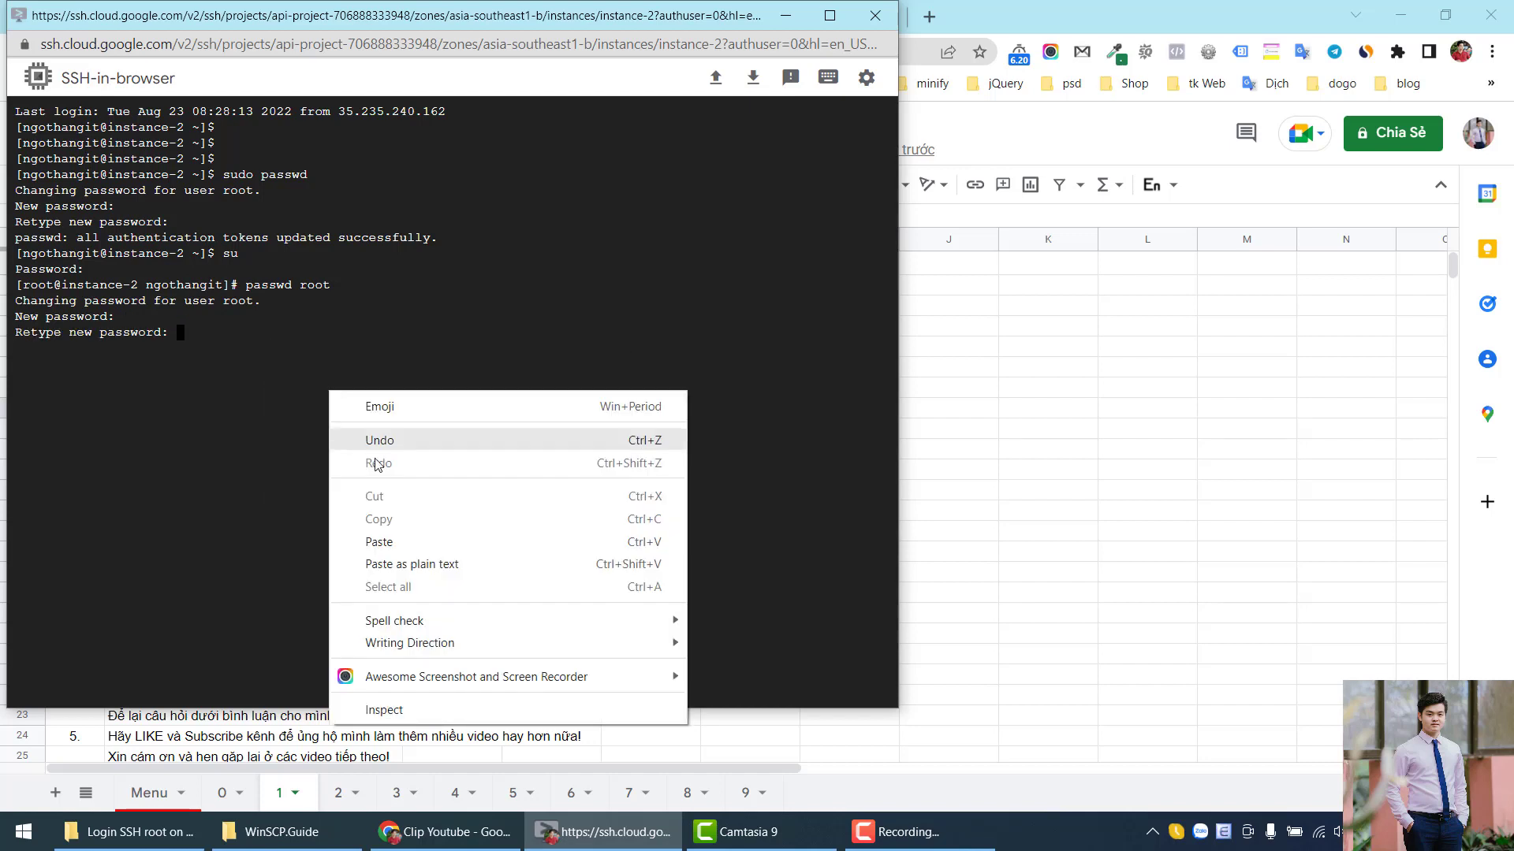
left_click(409, 536)
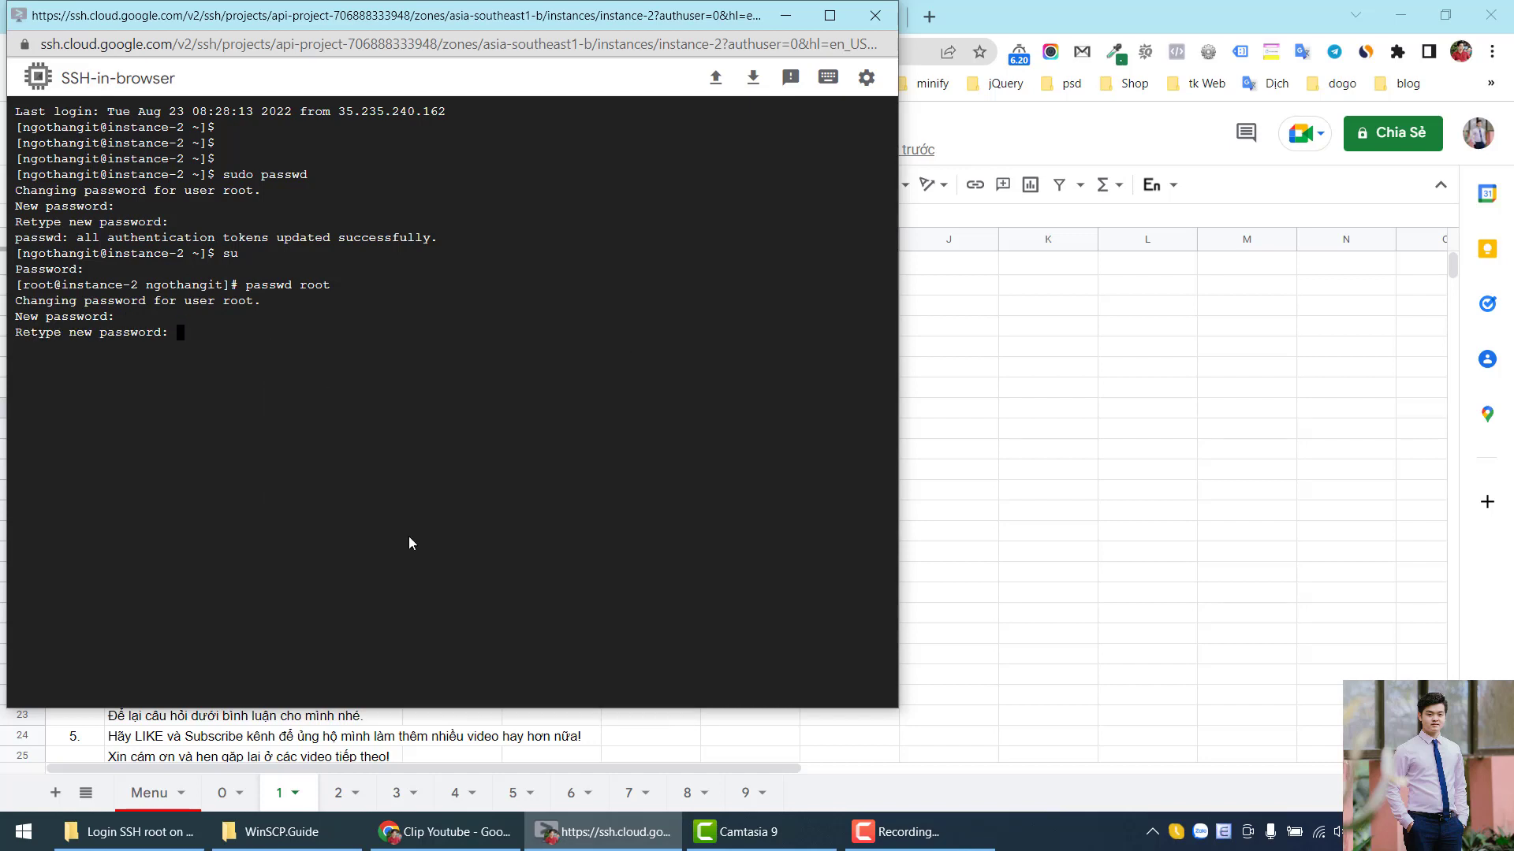
key("Return")
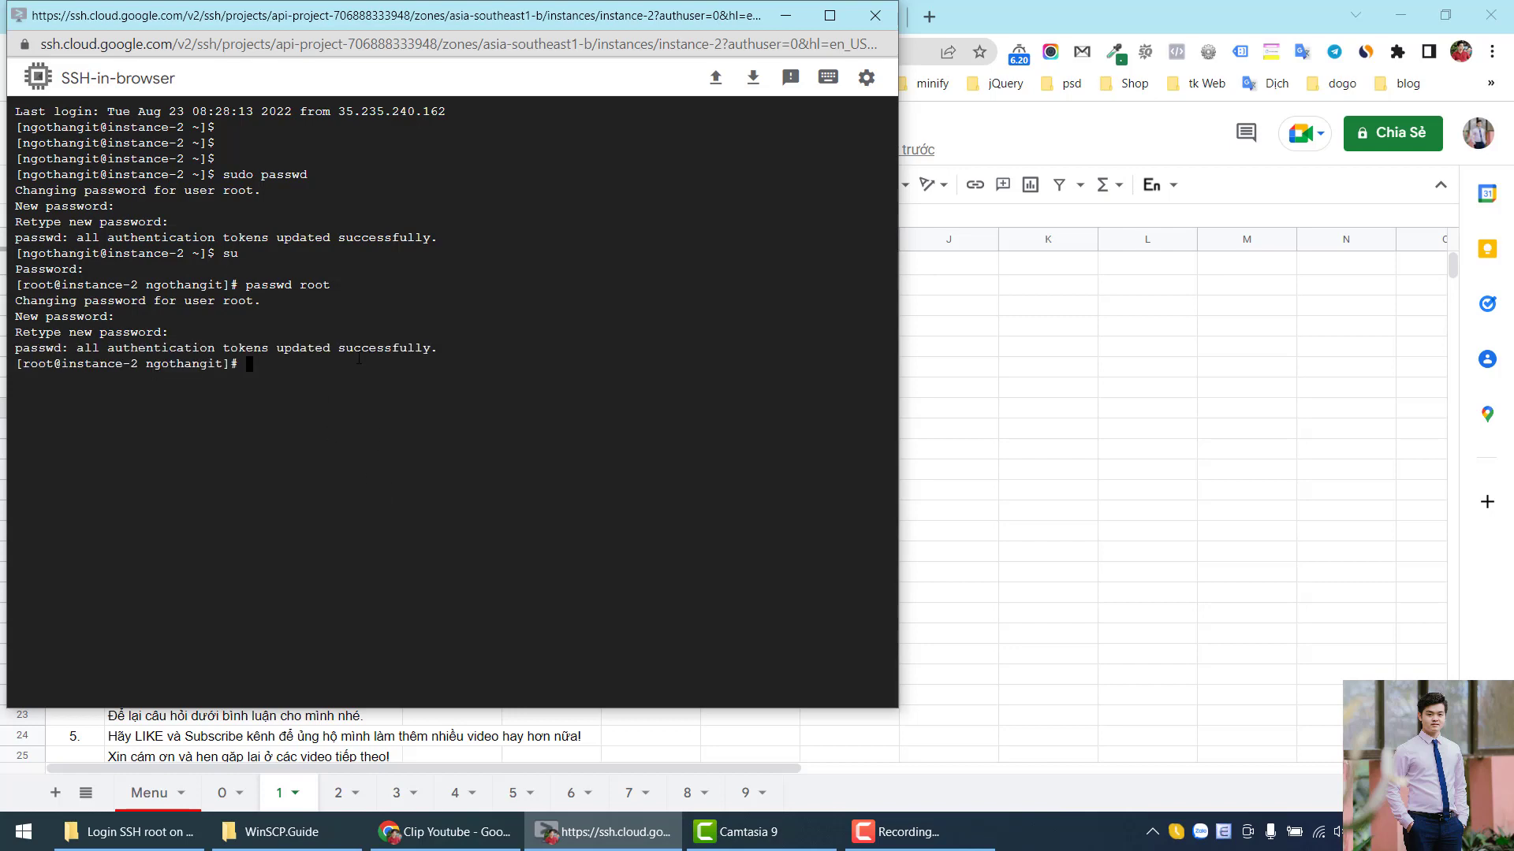
Copy the first memorable password from RandomKeygen again and paste it into cell G7 of the guide spreadsheet.
key("alt+Tab")
key("ctrl+Tab")
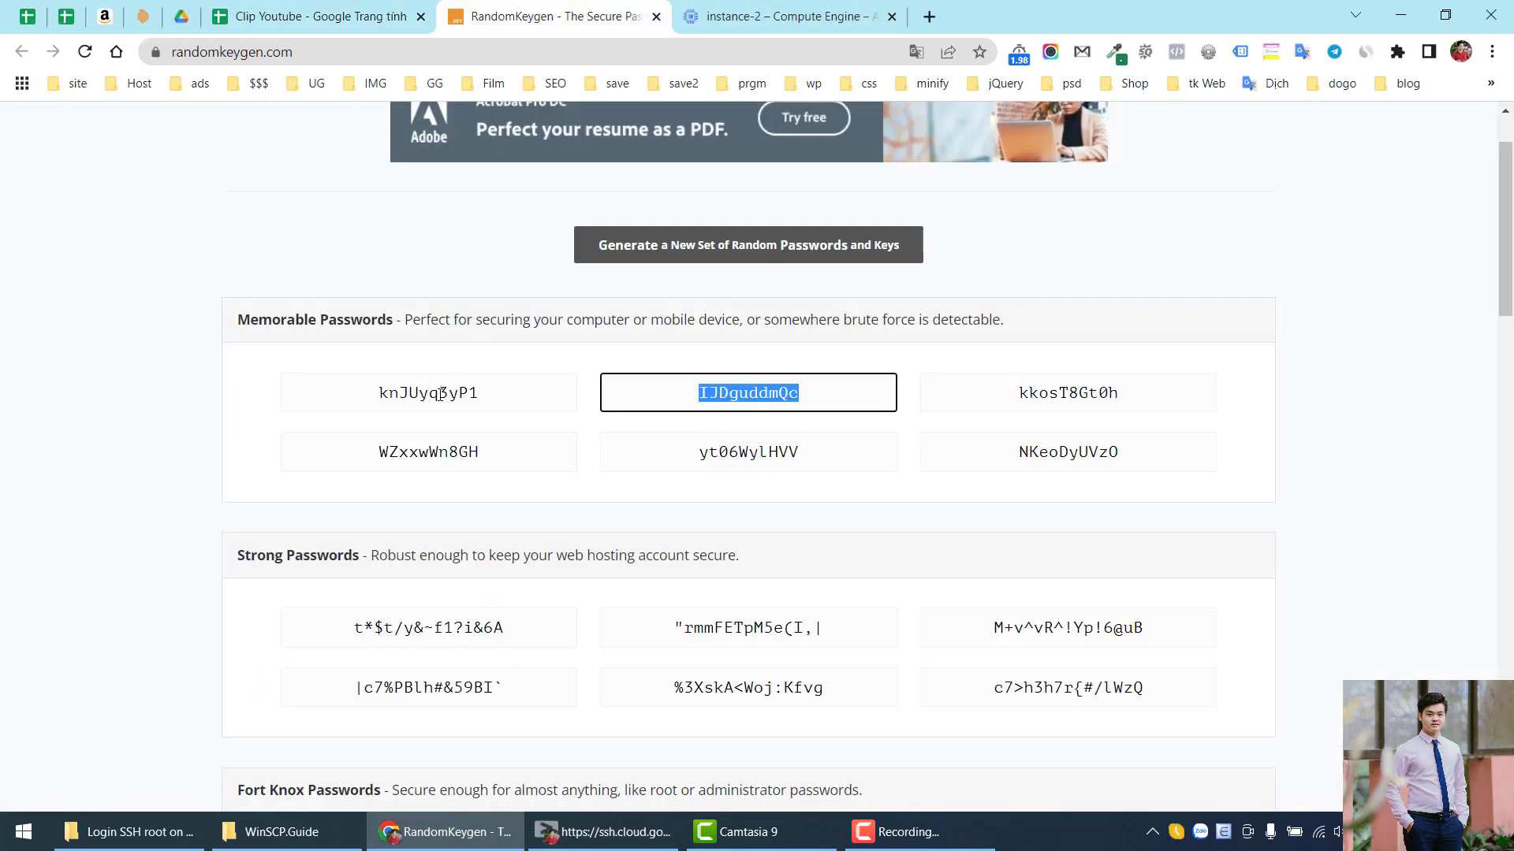
left_click(440, 393)
key("ctrl+shift+Tab")
left_click(651, 388)
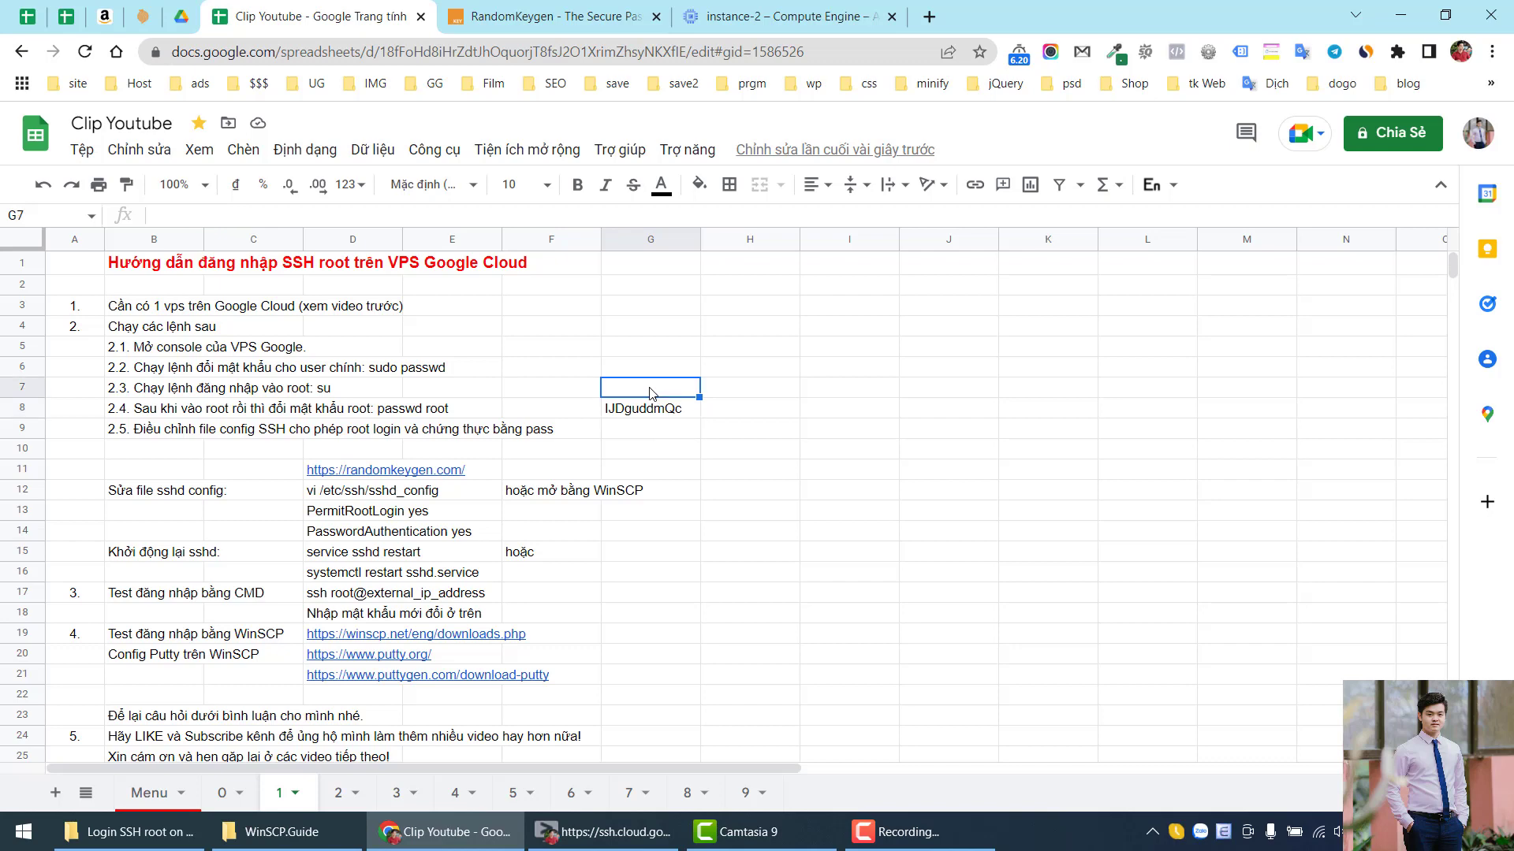
key("ctrl+v")
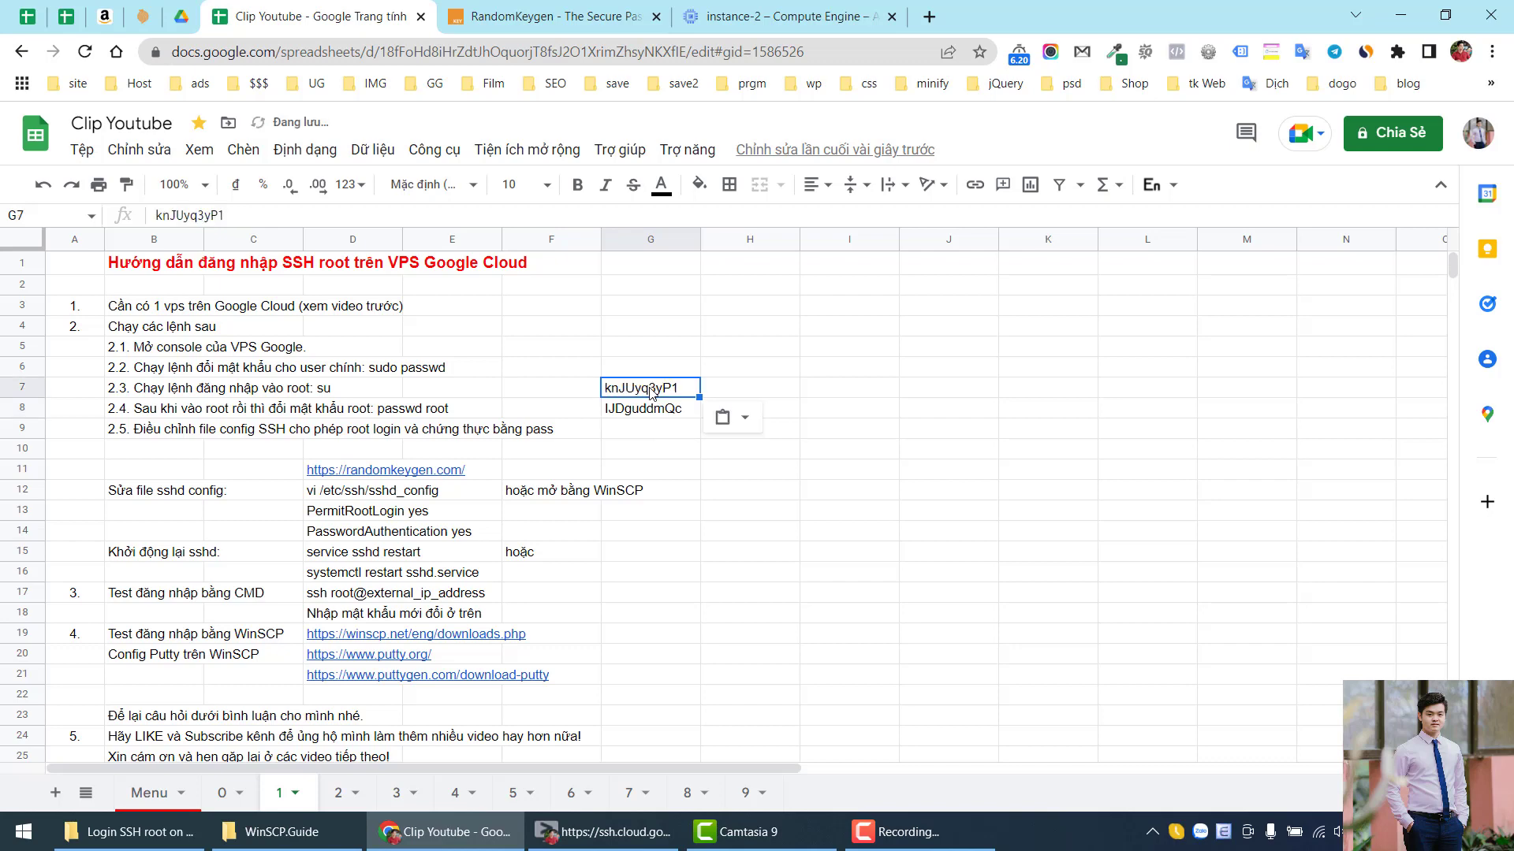
Review step 2.5 and the sshd config rows in the guide spreadsheet, and bring back the SSH-in-browser window.
left_click(620, 837)
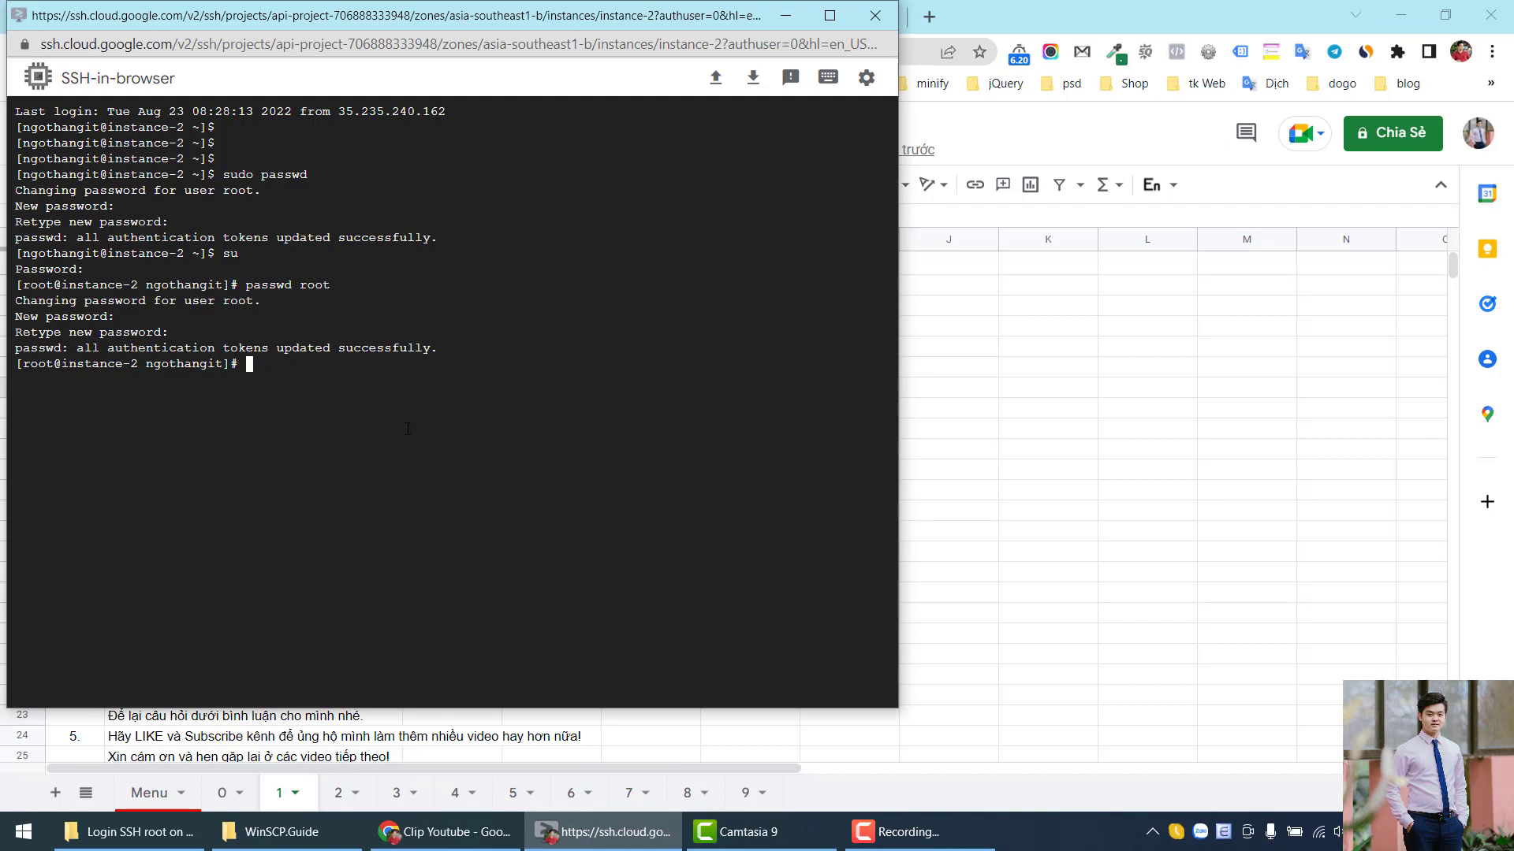
left_click(1031, 419)
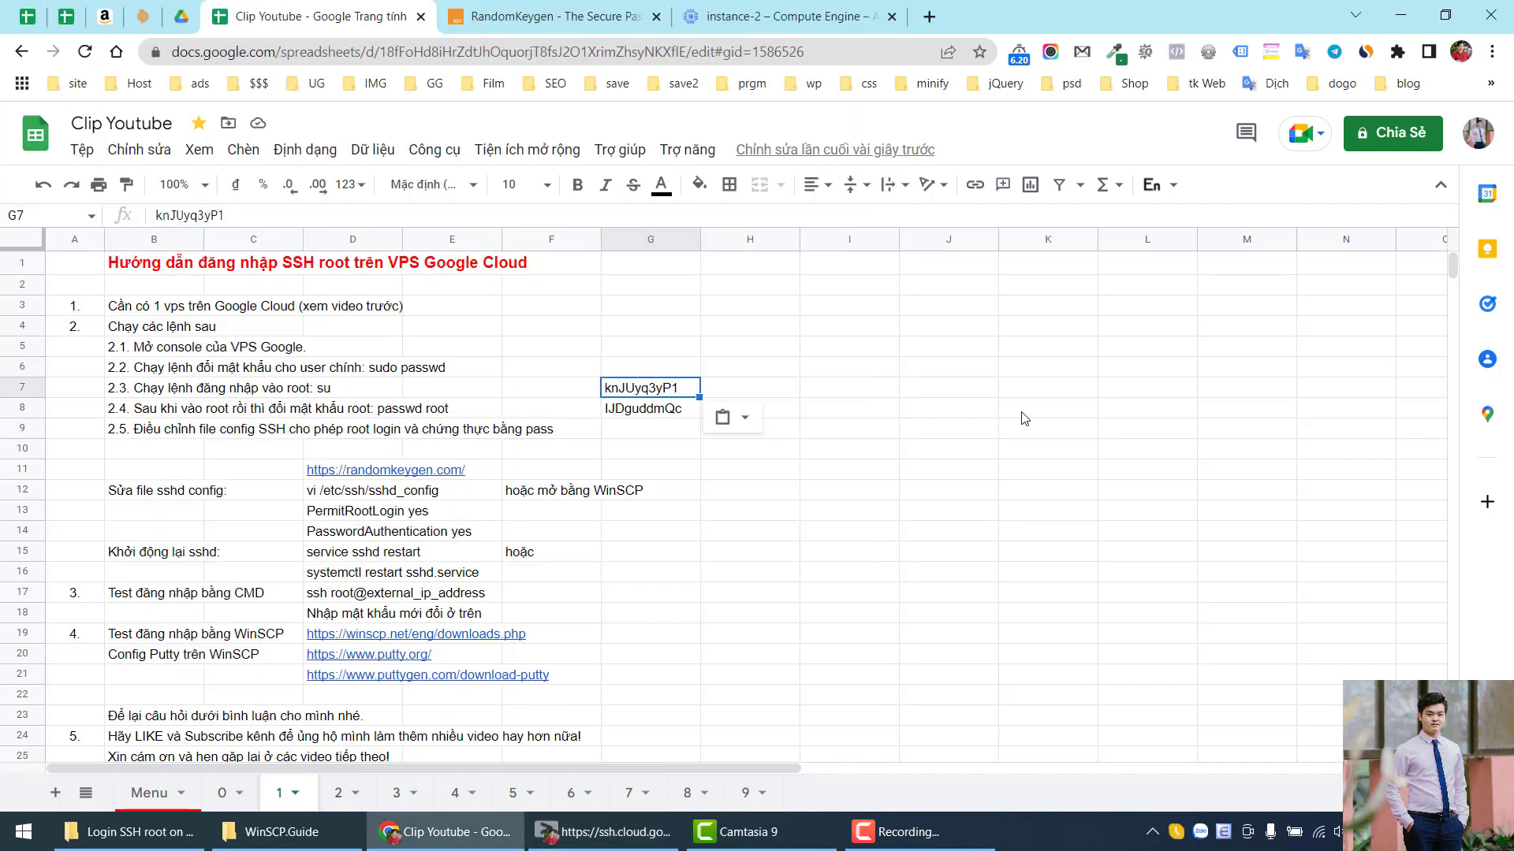
left_click(156, 456)
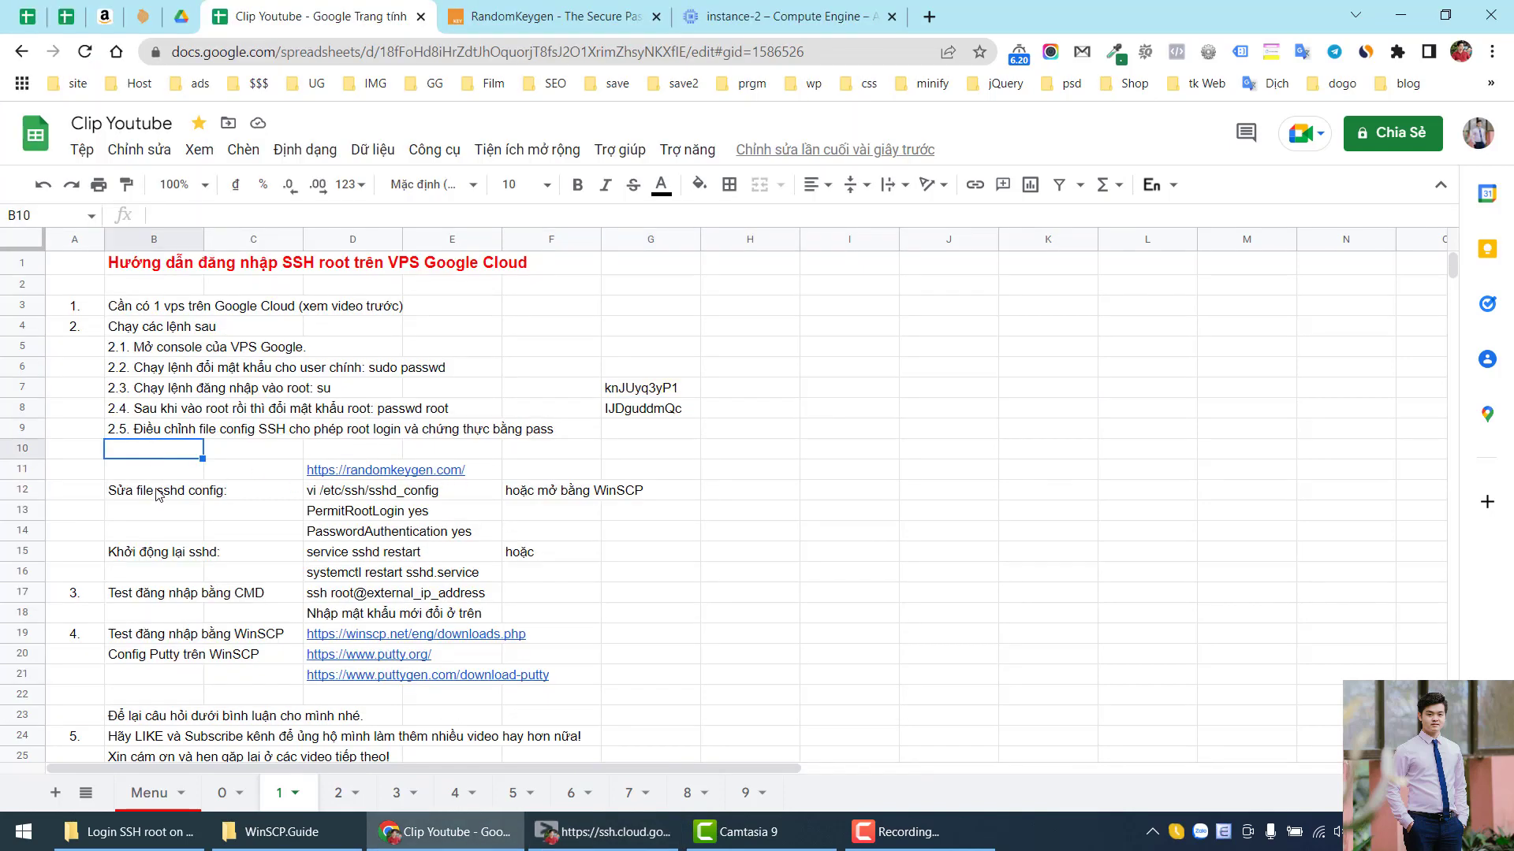
left_click(152, 432)
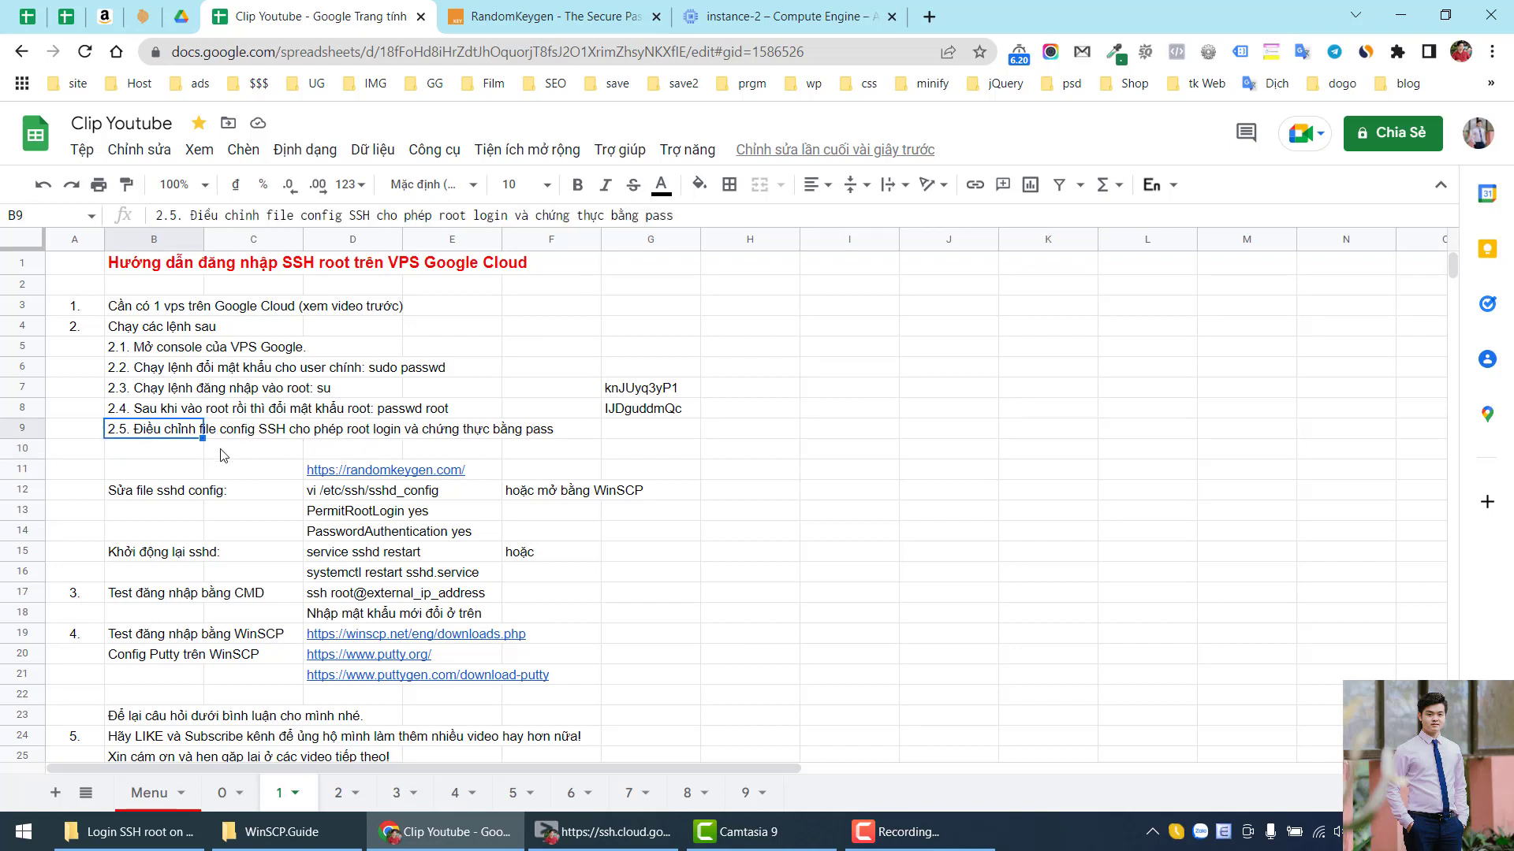
left_click(131, 496)
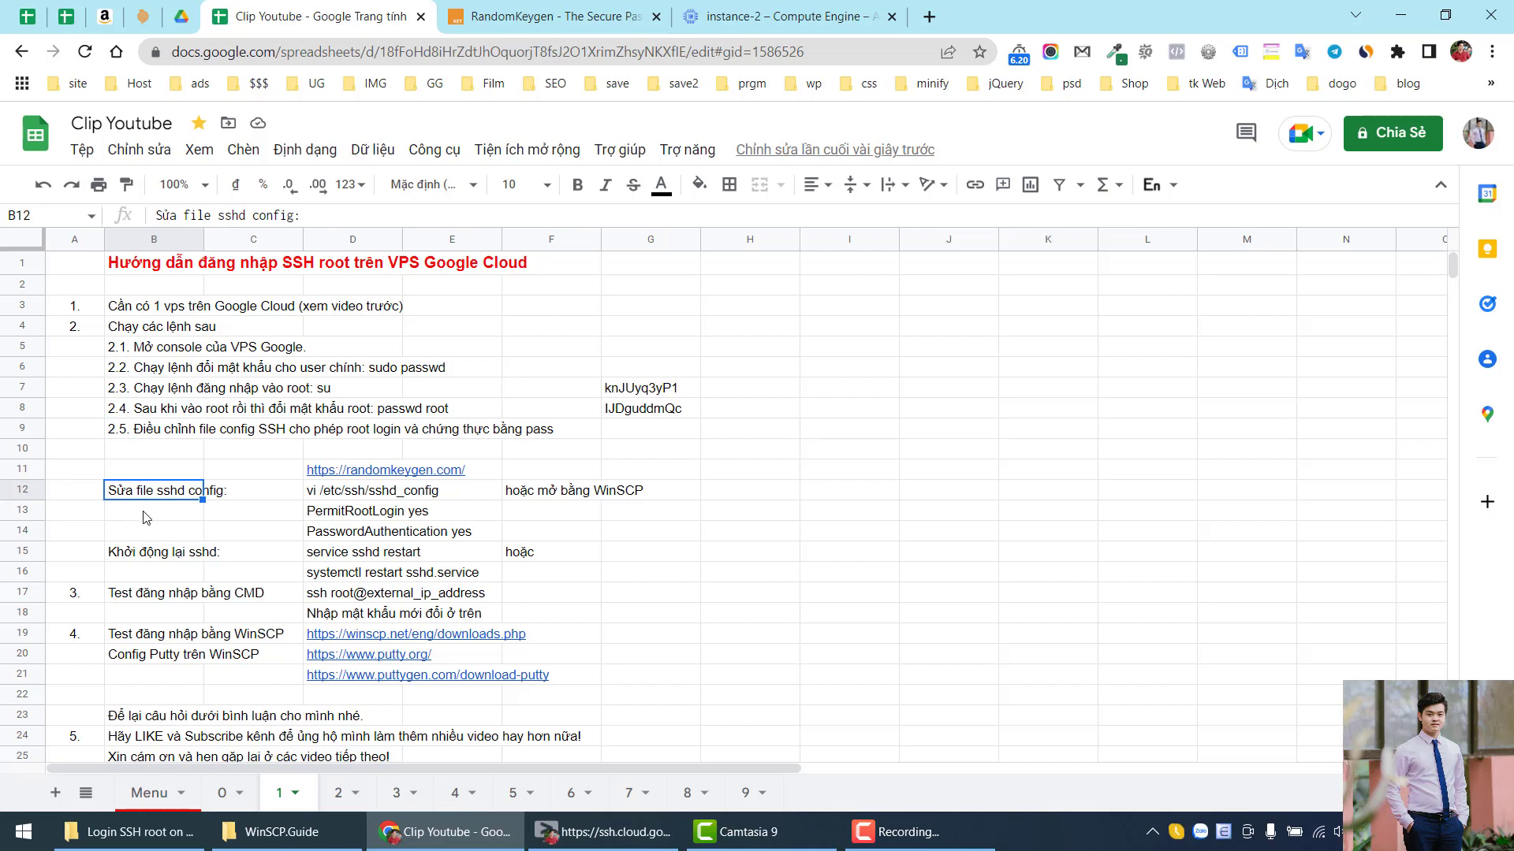
left_click(146, 514)
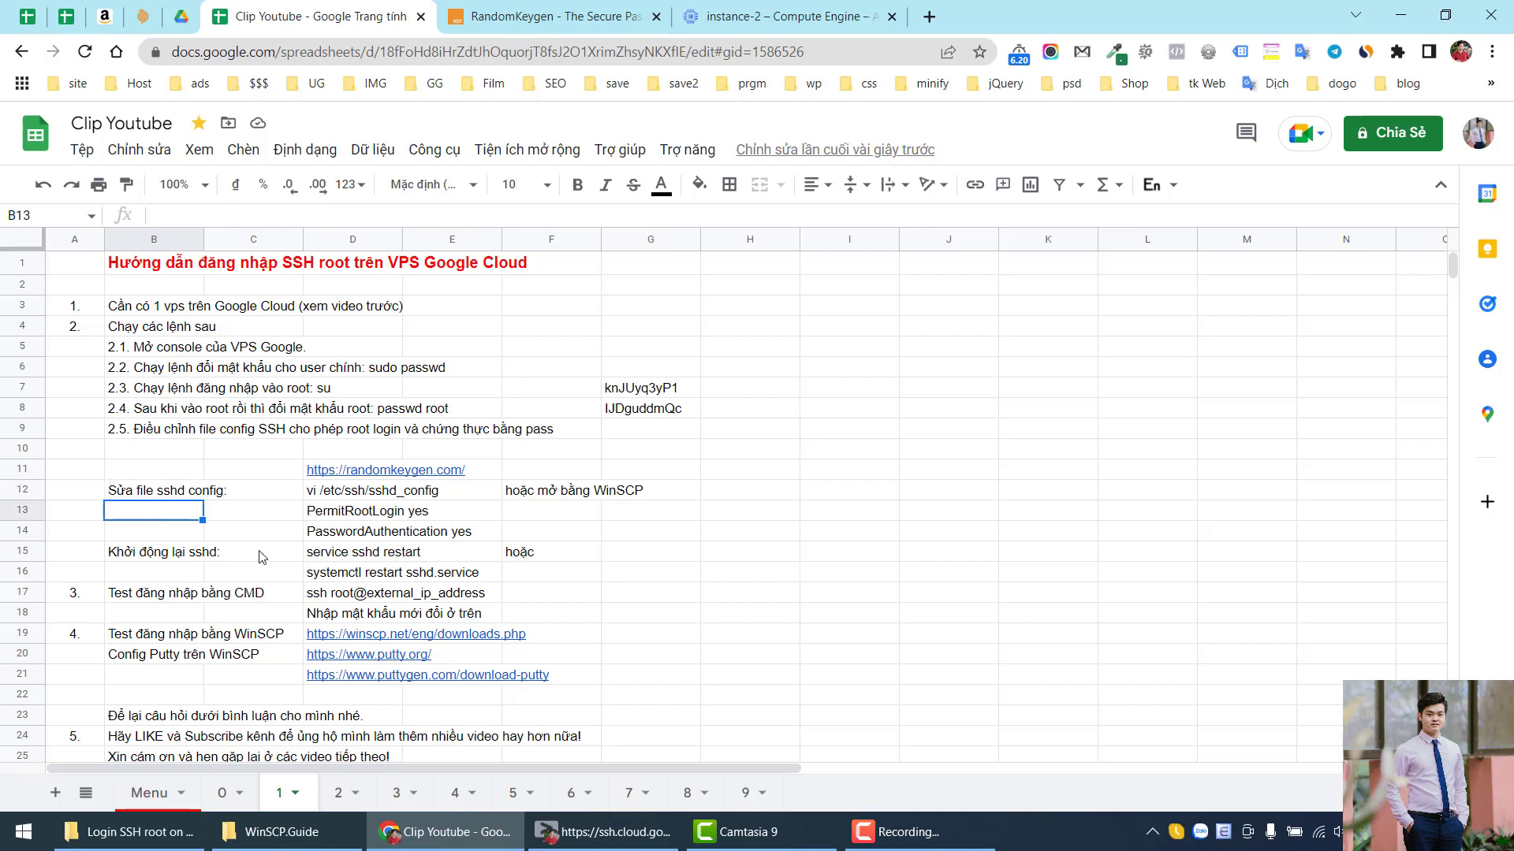
left_click(603, 832)
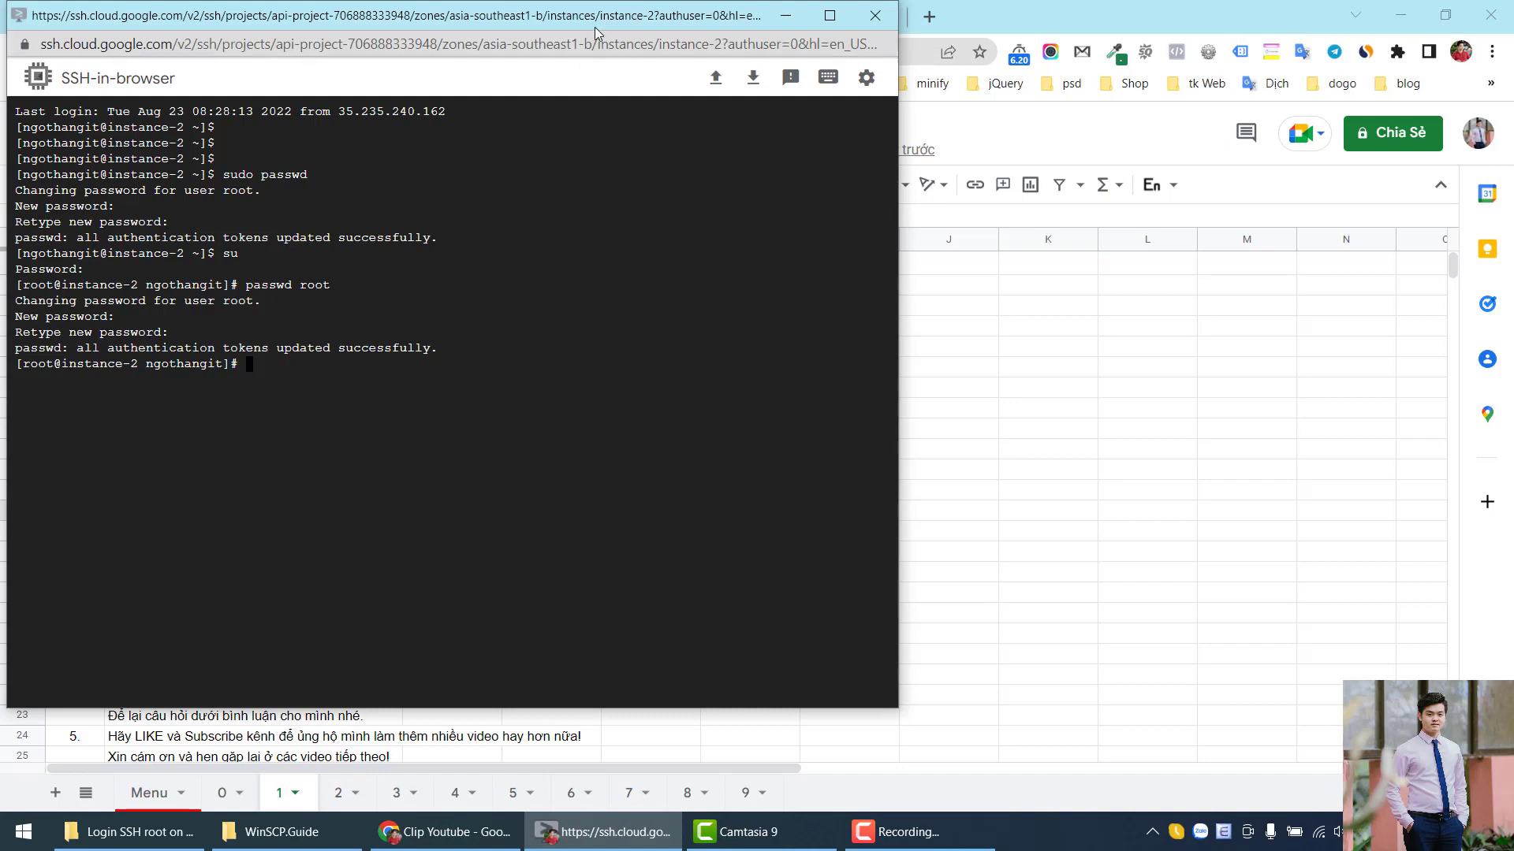
left_click_drag(595, 28, 678, 53)
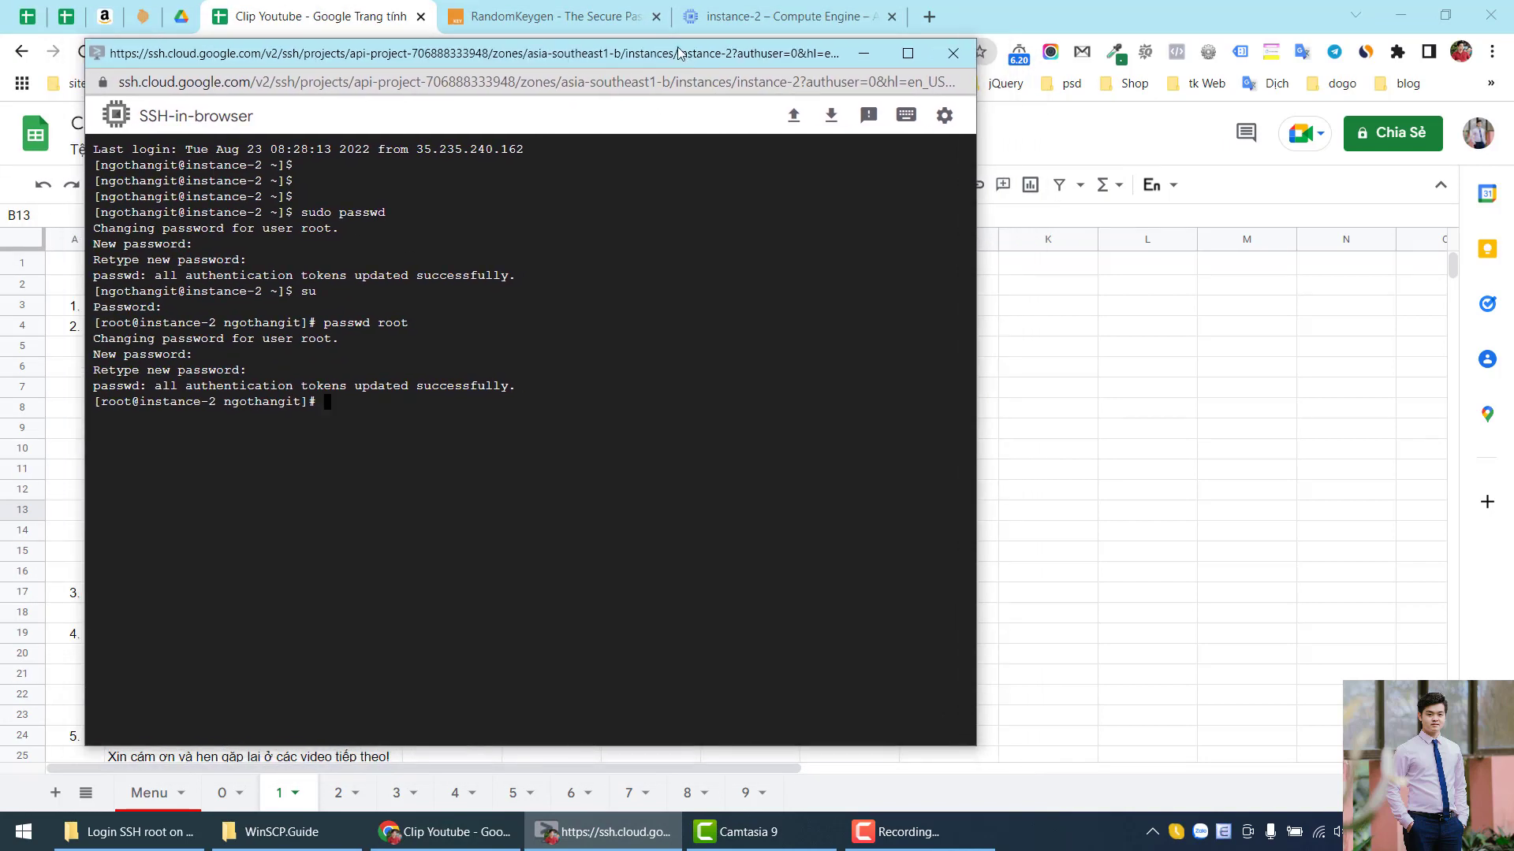
left_click(780, 17)
scroll(639, 473, "down", 4)
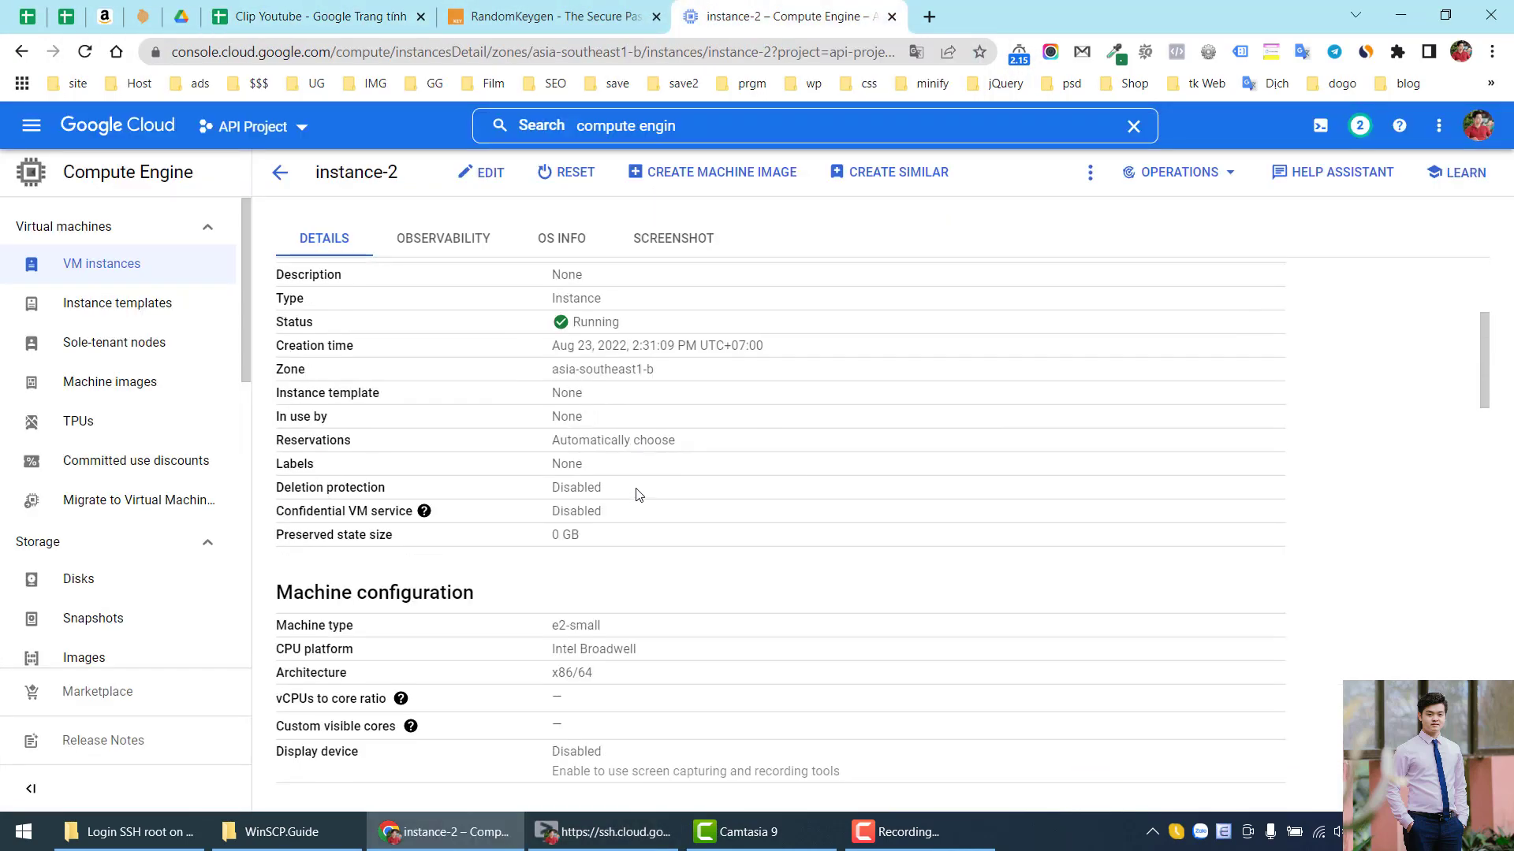
scroll(637, 494, "up", 4)
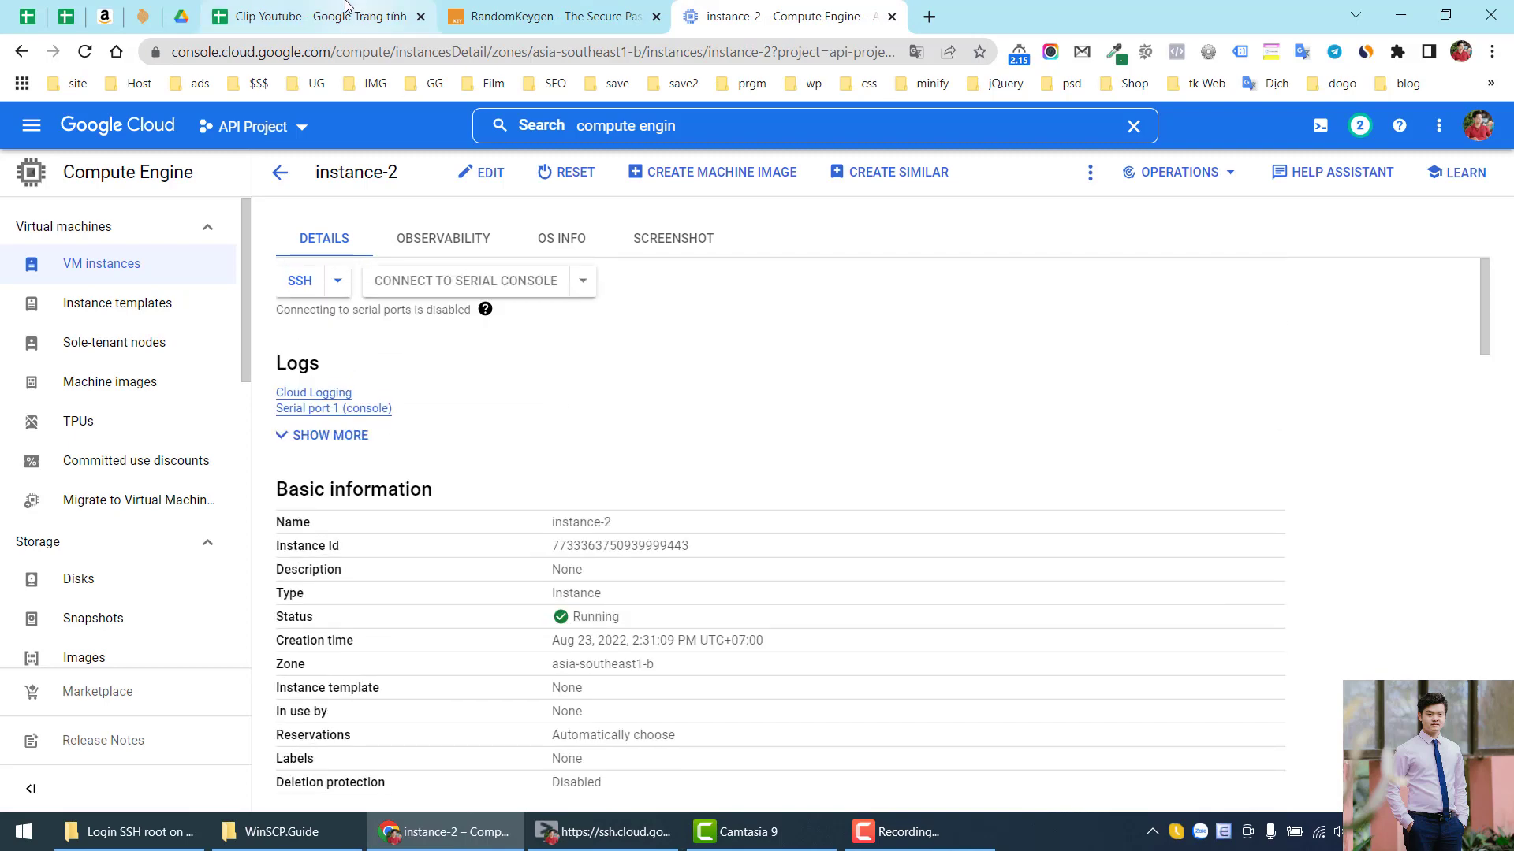
In the guide spreadsheet, copy the command vi /etc/ssh/sshd_config from cell D12.
left_click(324, 17)
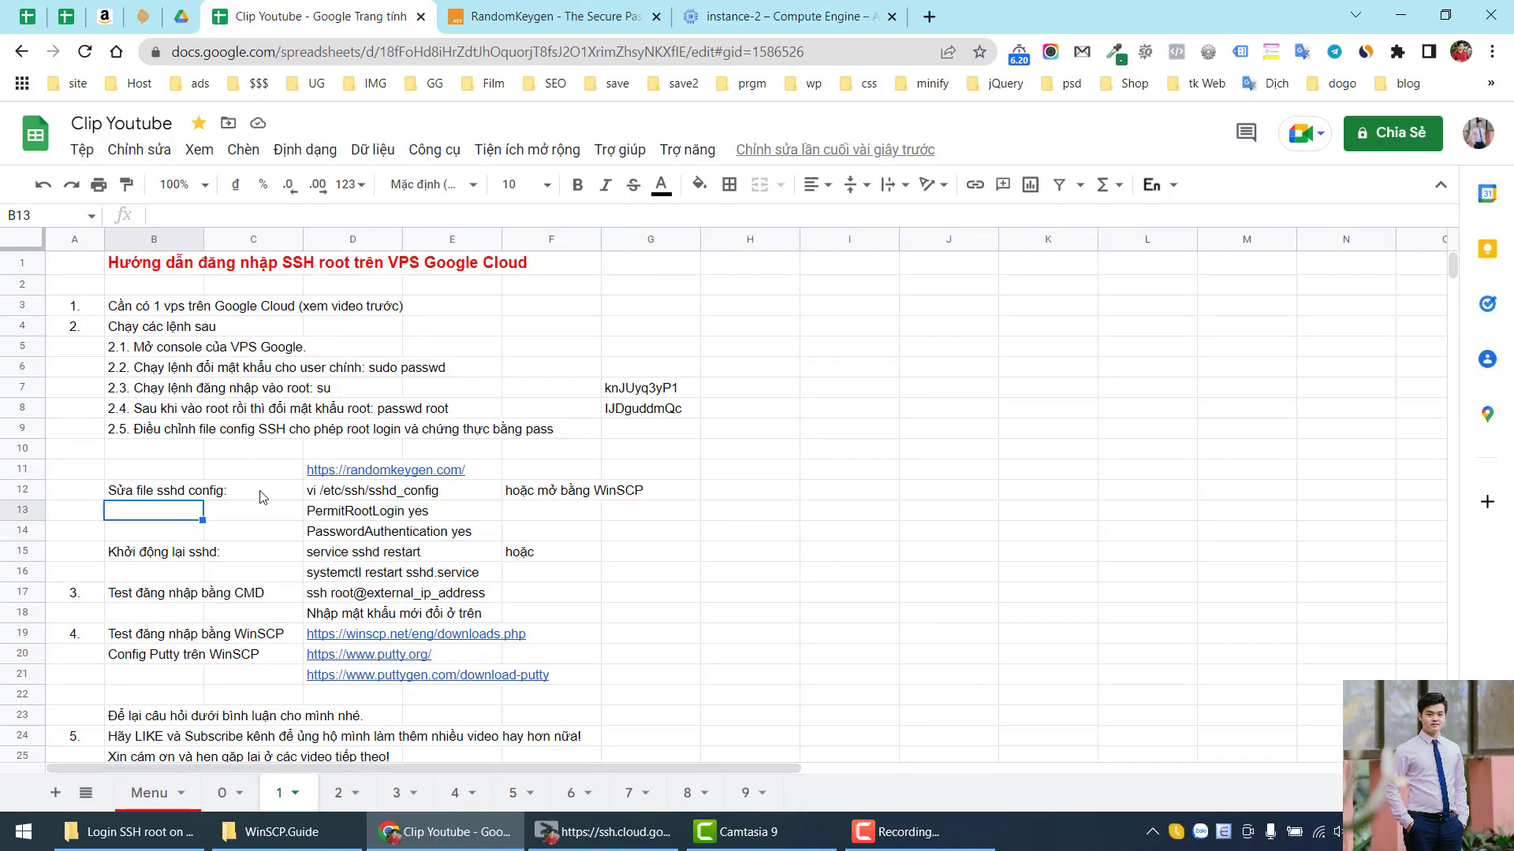
scroll(262, 497, "down", 1)
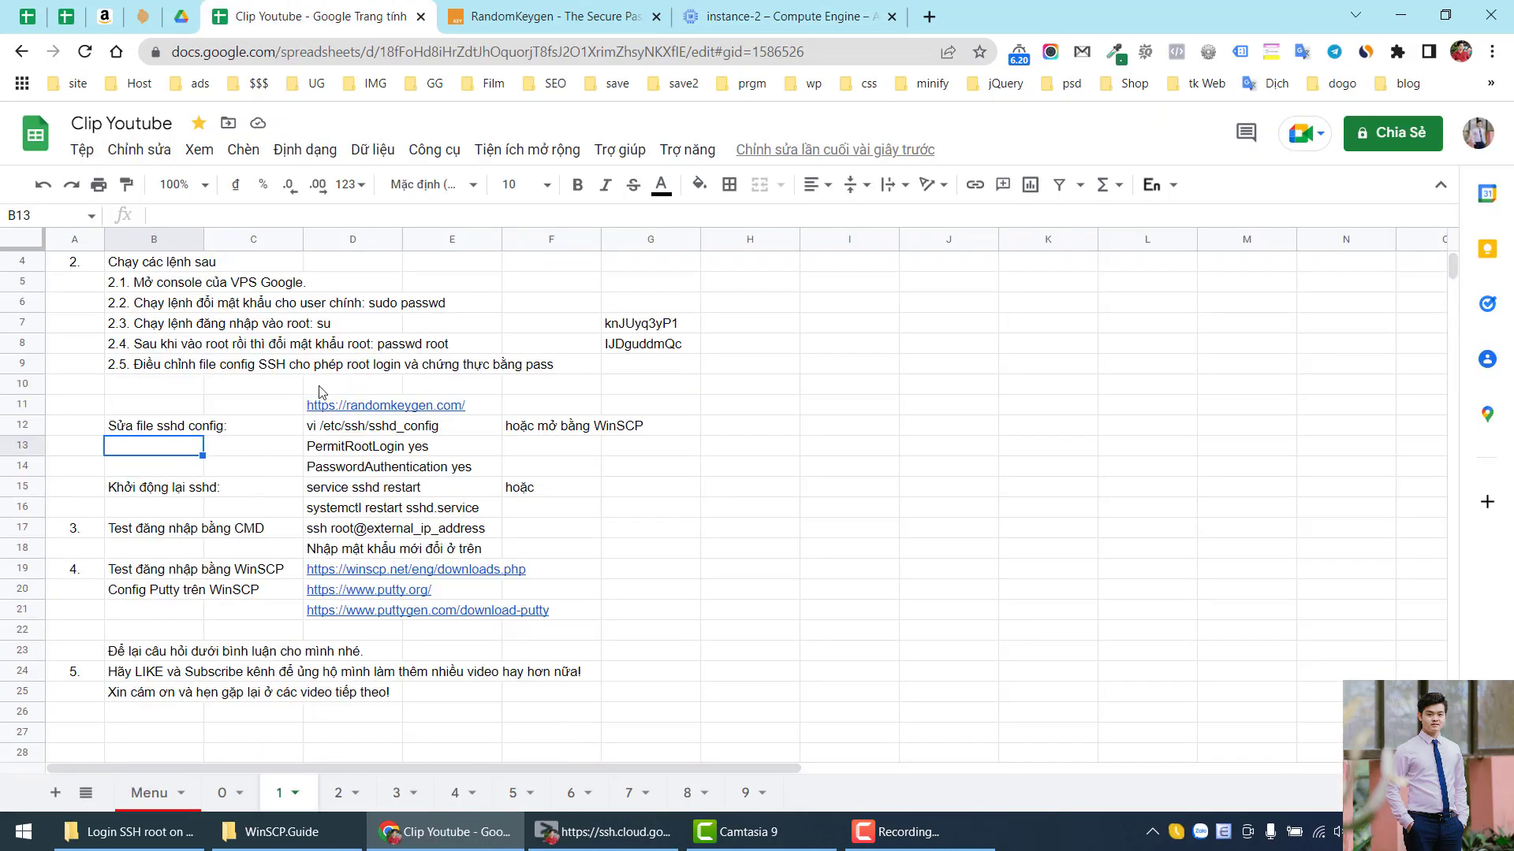
left_click(320, 433)
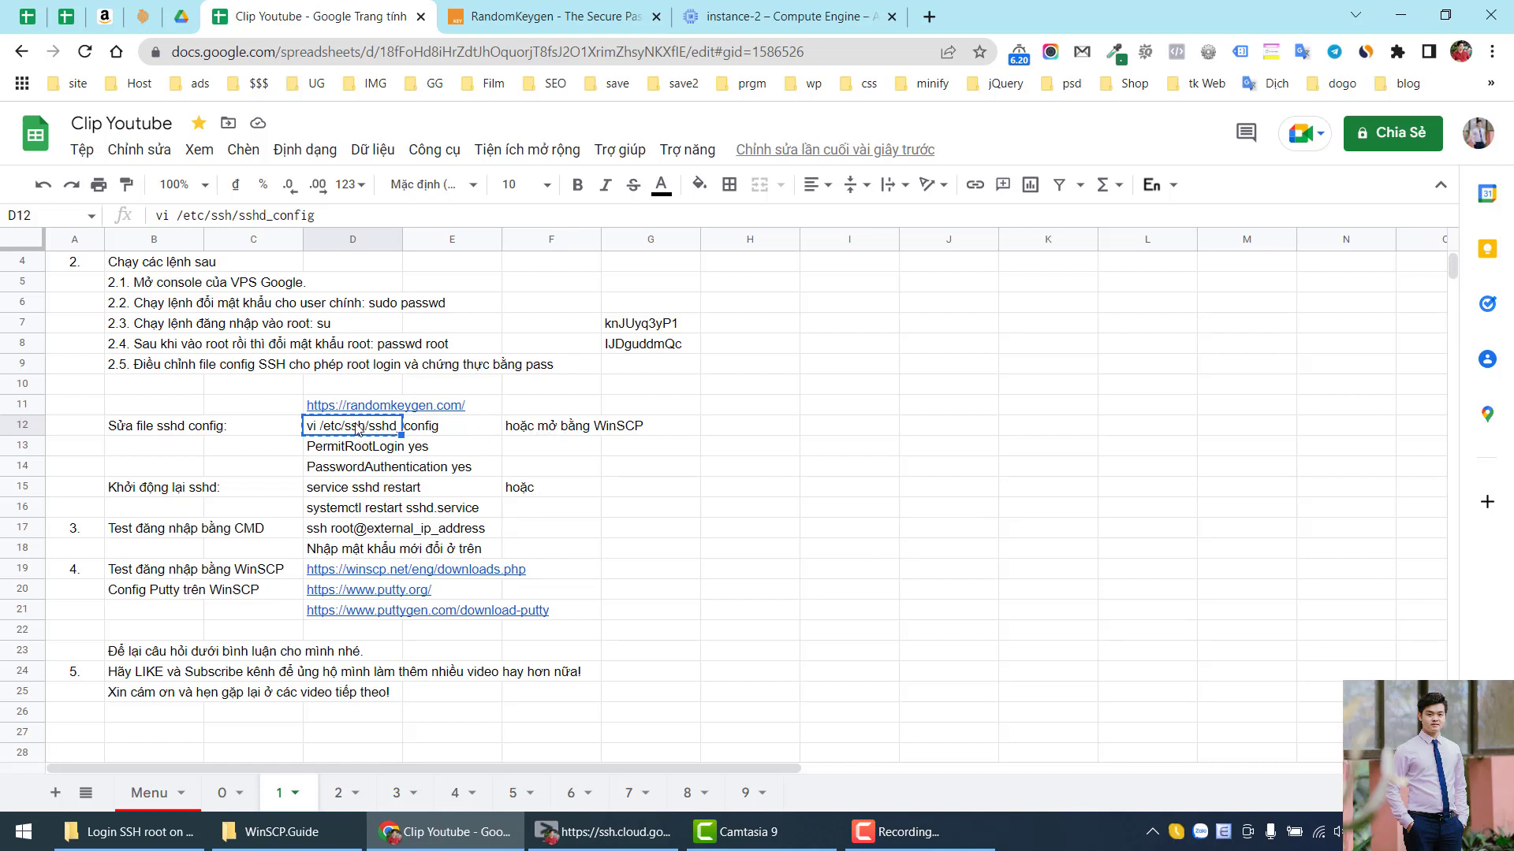
left_click(181, 429)
key("Right")
scroll(146, 446, "up", 1)
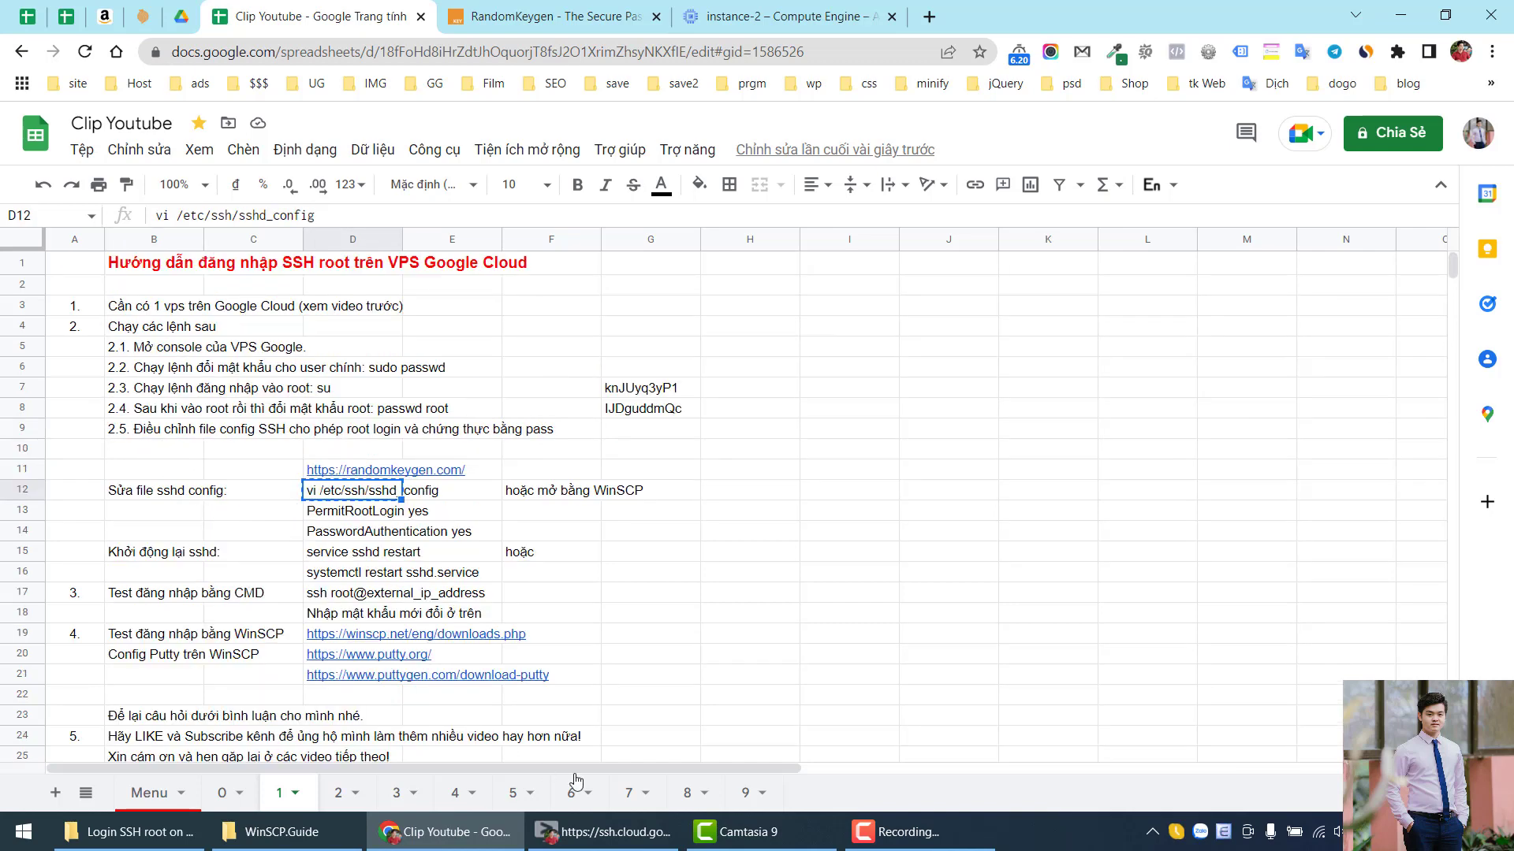
Paste and run vi /etc/ssh/sshd_config as root in the SSH-in-browser window.
left_click(605, 833)
right_click(380, 428)
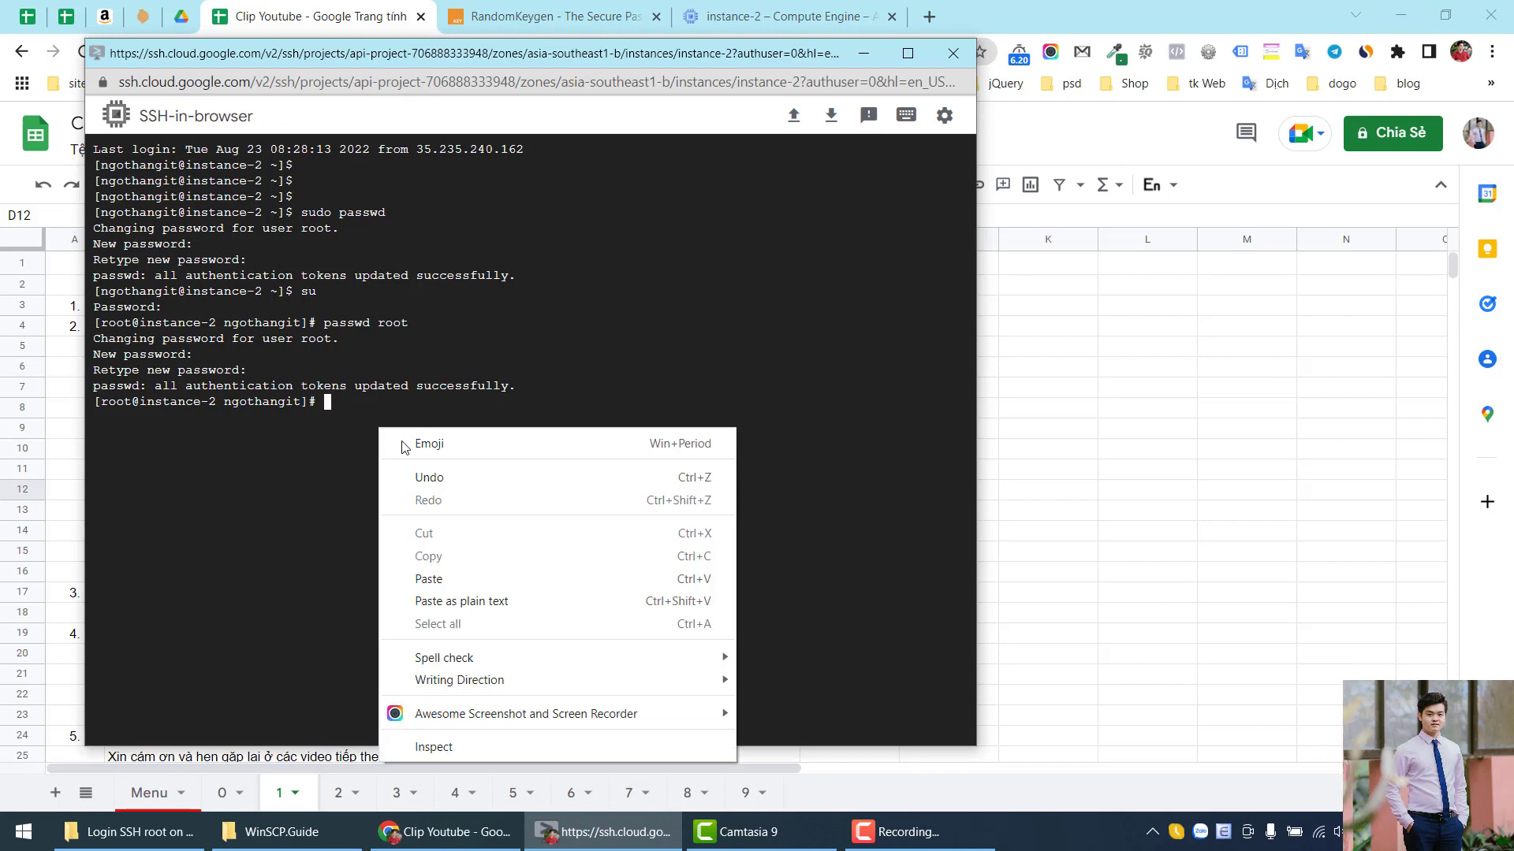
left_click(465, 579)
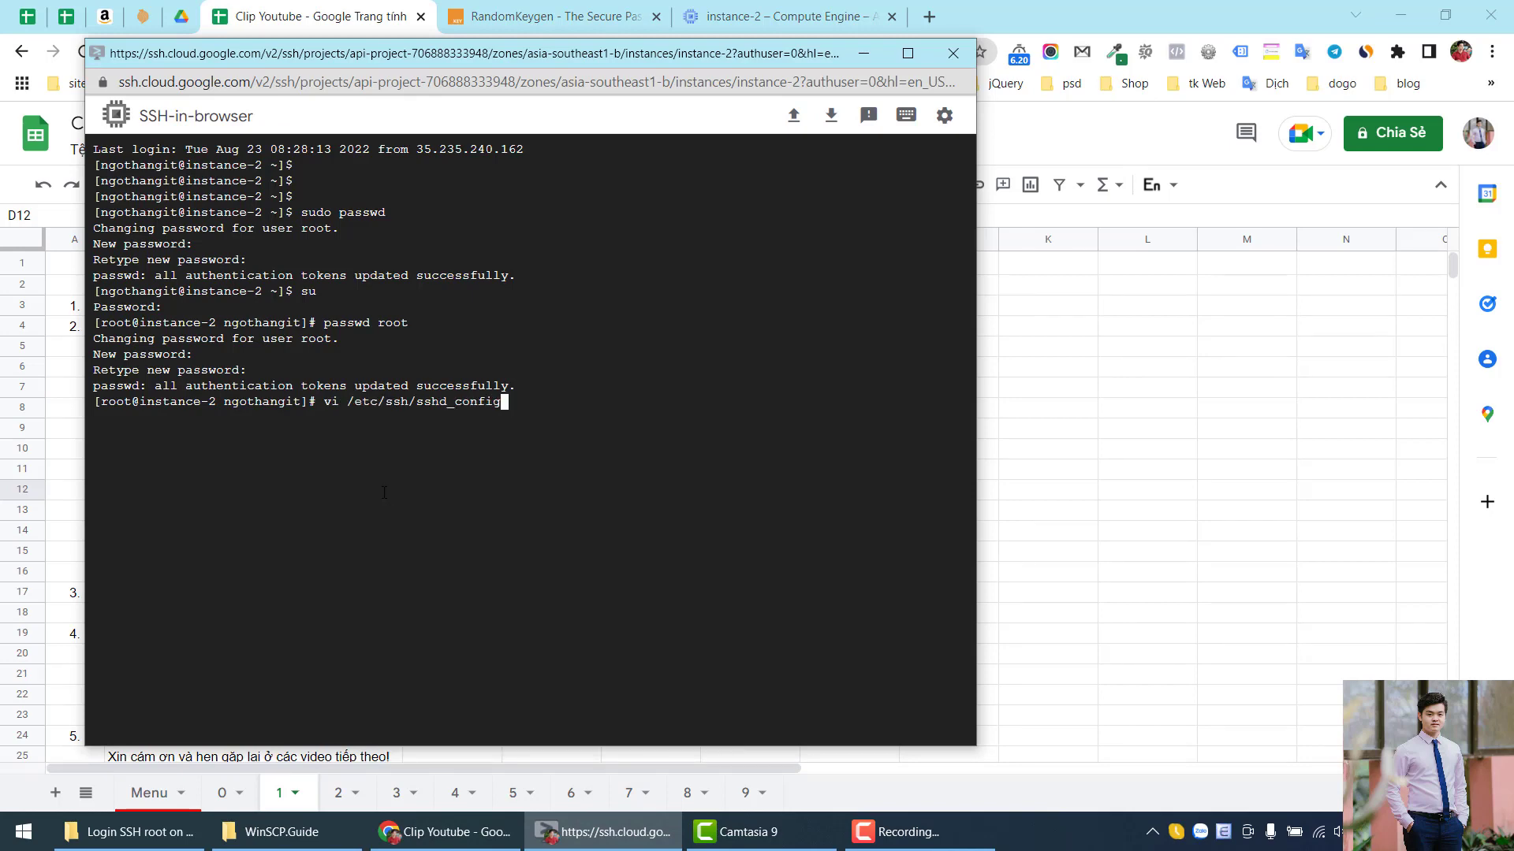
key("Return")
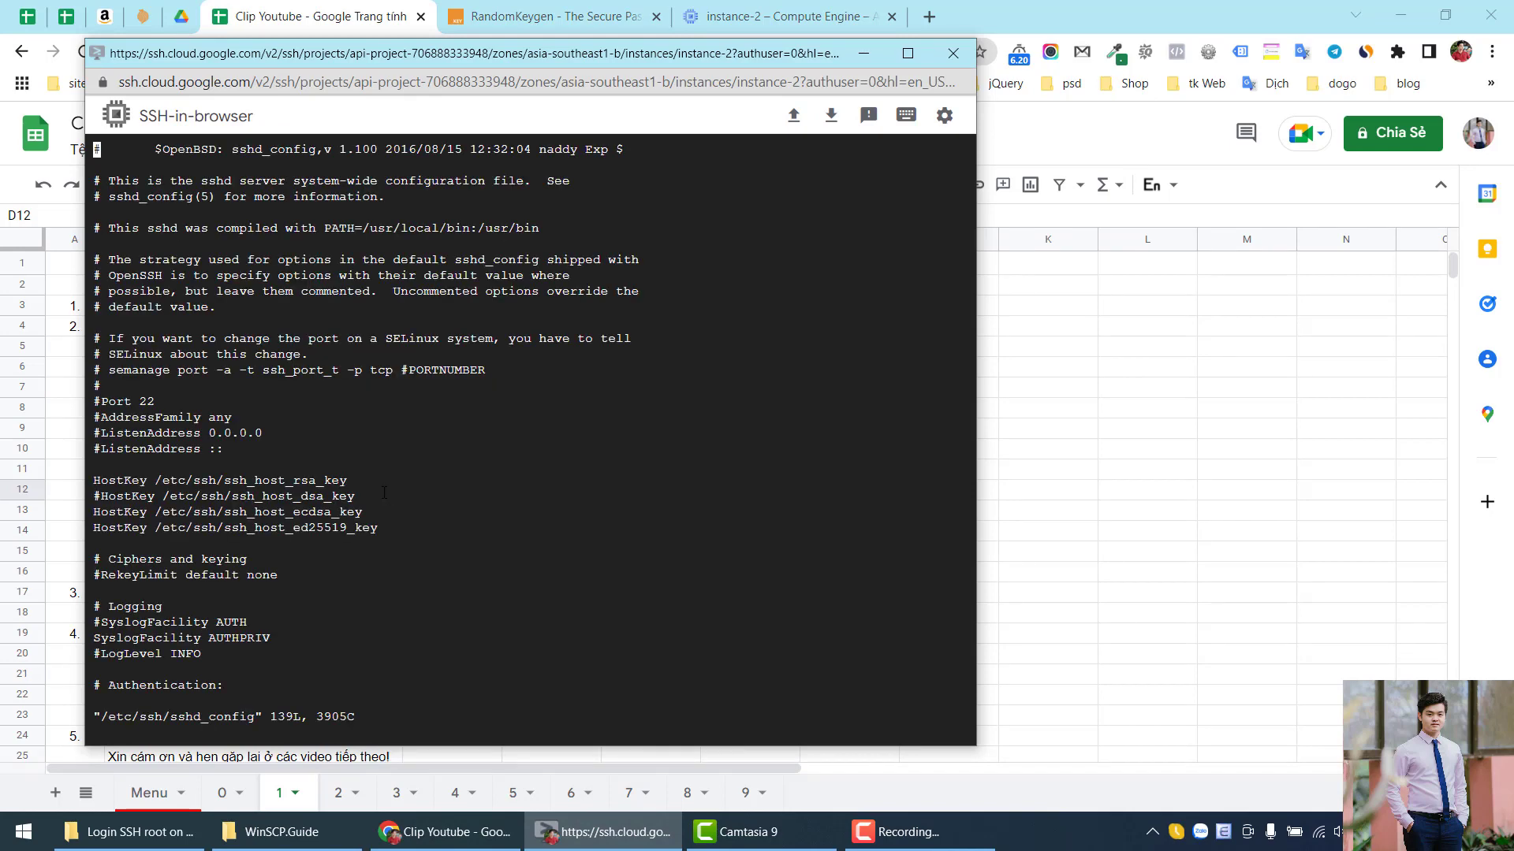
In the Authentication section of sshd_config, set PermitRootLogin to yes.
key("Down")
key("Down")
key("Down")
key("Down")
key("Down")
key("Down")
key("Down")
key("Down")
key("Down")
key("Down")
key("Down")
key("Down")
key("Down")
key("Down")
key("Down")
key("Down")
key("Down")
key("Down")
key("Down")
key("Down")
key("Down")
key("Down")
key("Down")
key("Down")
key("Down")
key("Down")
key("Down")
key("Down")
key("Down")
key("Down")
key("Down")
key("Down")
key("Down")
key("Down")
key("Down")
key("Down")
key("Down")
key("Down")
key("Down")
key("Down")
key("Down")
key("Down")
key("Down")
key("Down")
key("Down")
key("Down")
key("Down")
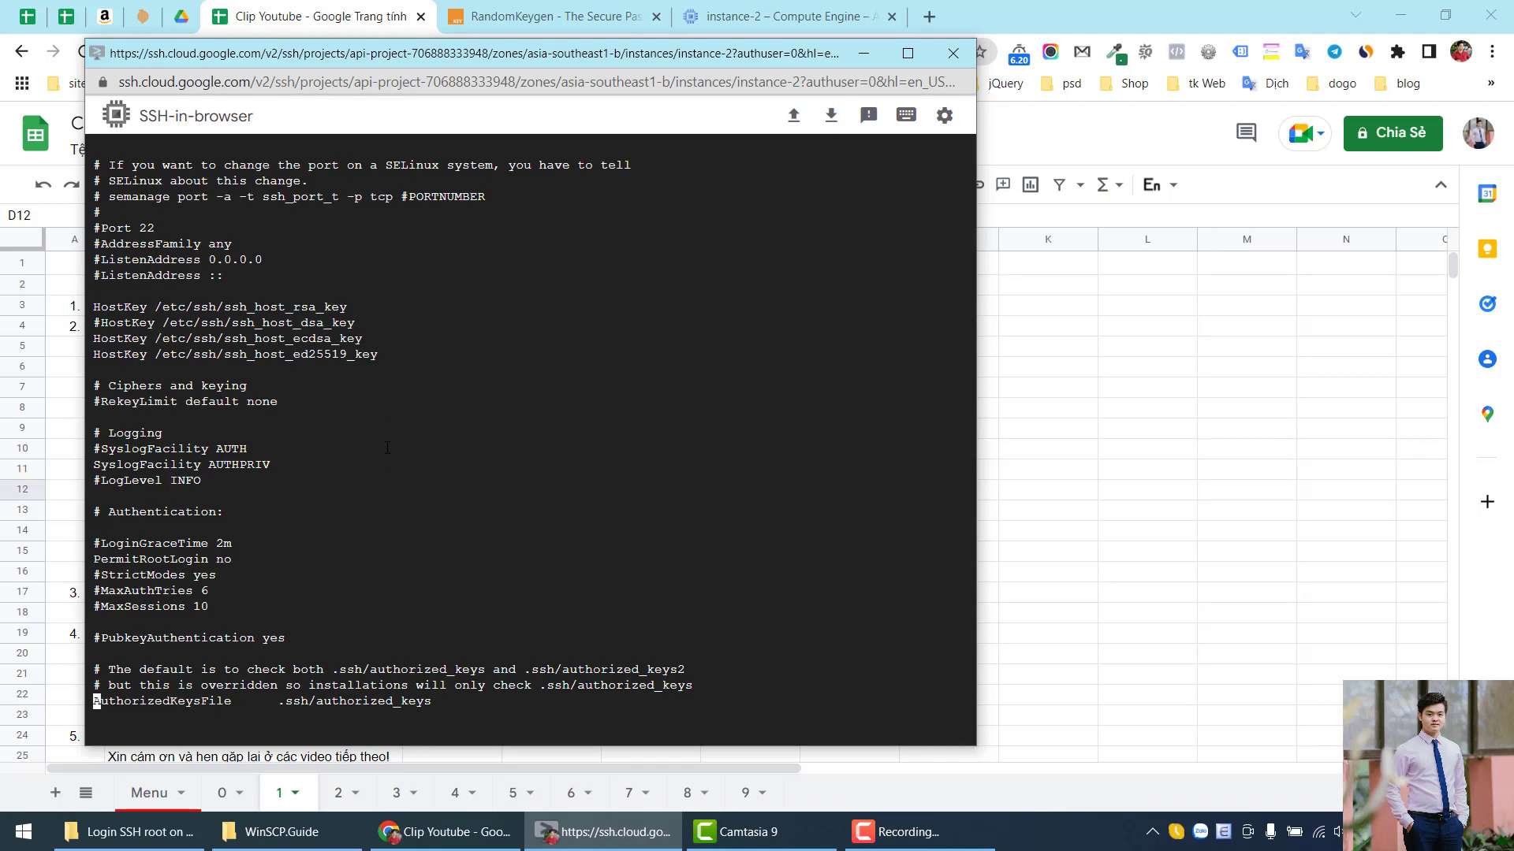
key("Up")
key("Up")
key("Up")
key("Up")
key("Up")
key("Up")
key("Up")
key("Up")
key("Up")
key("Up")
key("Up")
key("Up")
key("Up")
key("Up")
key("Up")
key("Up")
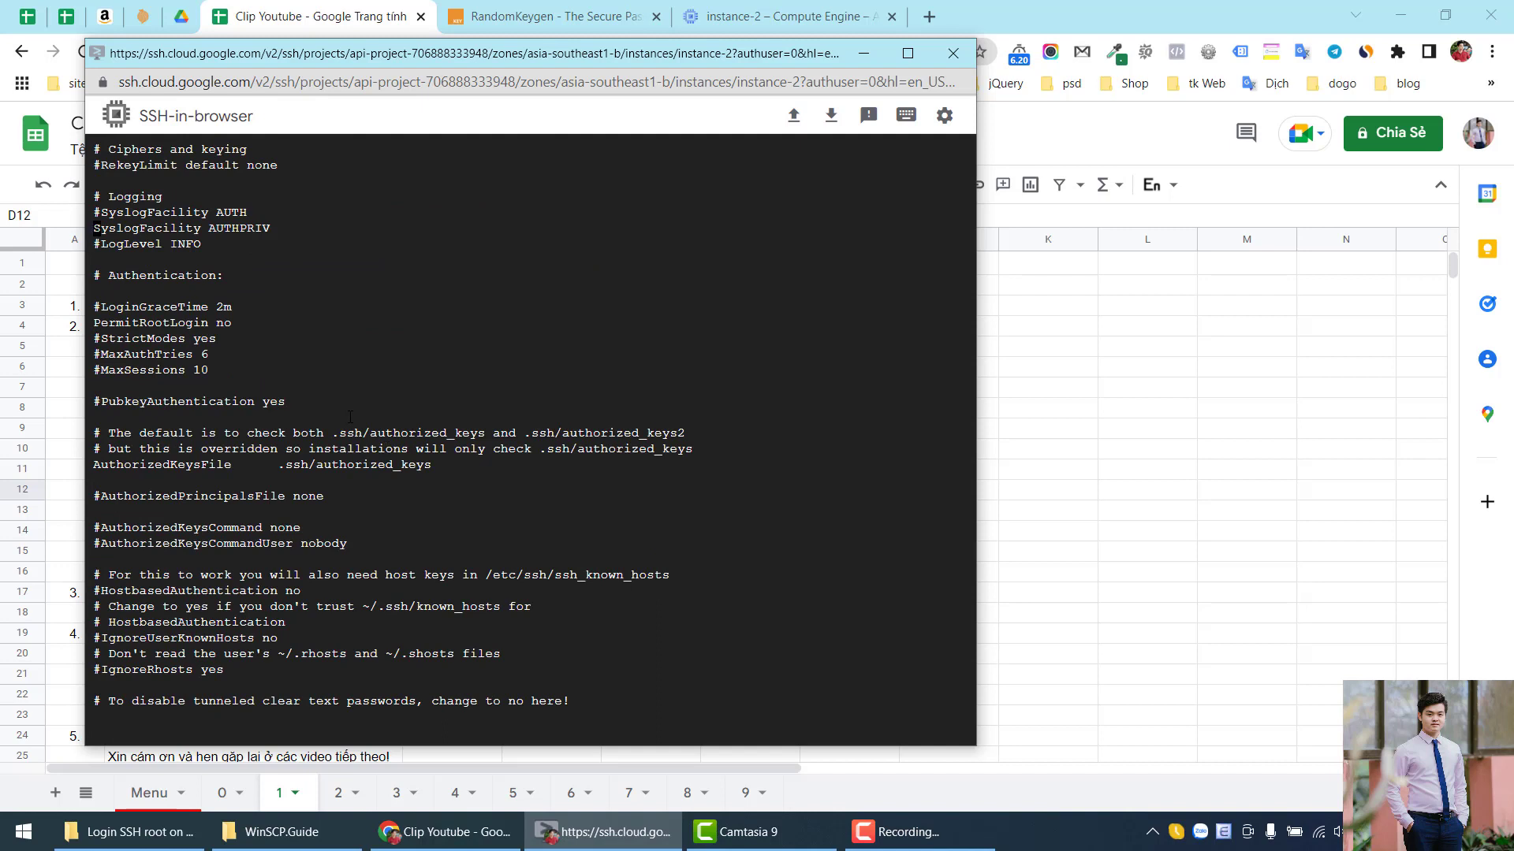
key("Down")
key("Down")
key("Down")
key("Down")
key("Down")
key("Down")
key("Right")
key("Right")
key("Right")
key("Right")
key("Right")
key("Right")
key("Right")
key("Right")
key("Right")
key("Right")
key("Right")
key("Right")
key("Right")
key("Right")
key("Right")
key("Right")
key("Right")
key("Right")
key("i")
key("Delete")
key("BackSpace")
type("yes")
Comment out the uncommented PasswordAuthentication no line in sshd_config with a leading #.
key("Down")
key("Down")
key("Down")
key("Down")
key("Down")
key("Down")
key("Down")
key("Down")
key("Down")
key("Down")
key("Down")
key("Down")
key("Down")
key("Down")
key("Down")
key("Down")
key("Down")
key("Down")
key("Down")
key("Down")
key("Down")
key("Down")
key("Down")
key("Down")
key("Down")
key("Down")
key("Down")
key("Down")
key("Down")
key("Down")
key("Down")
key("Down")
key("Down")
key("Down")
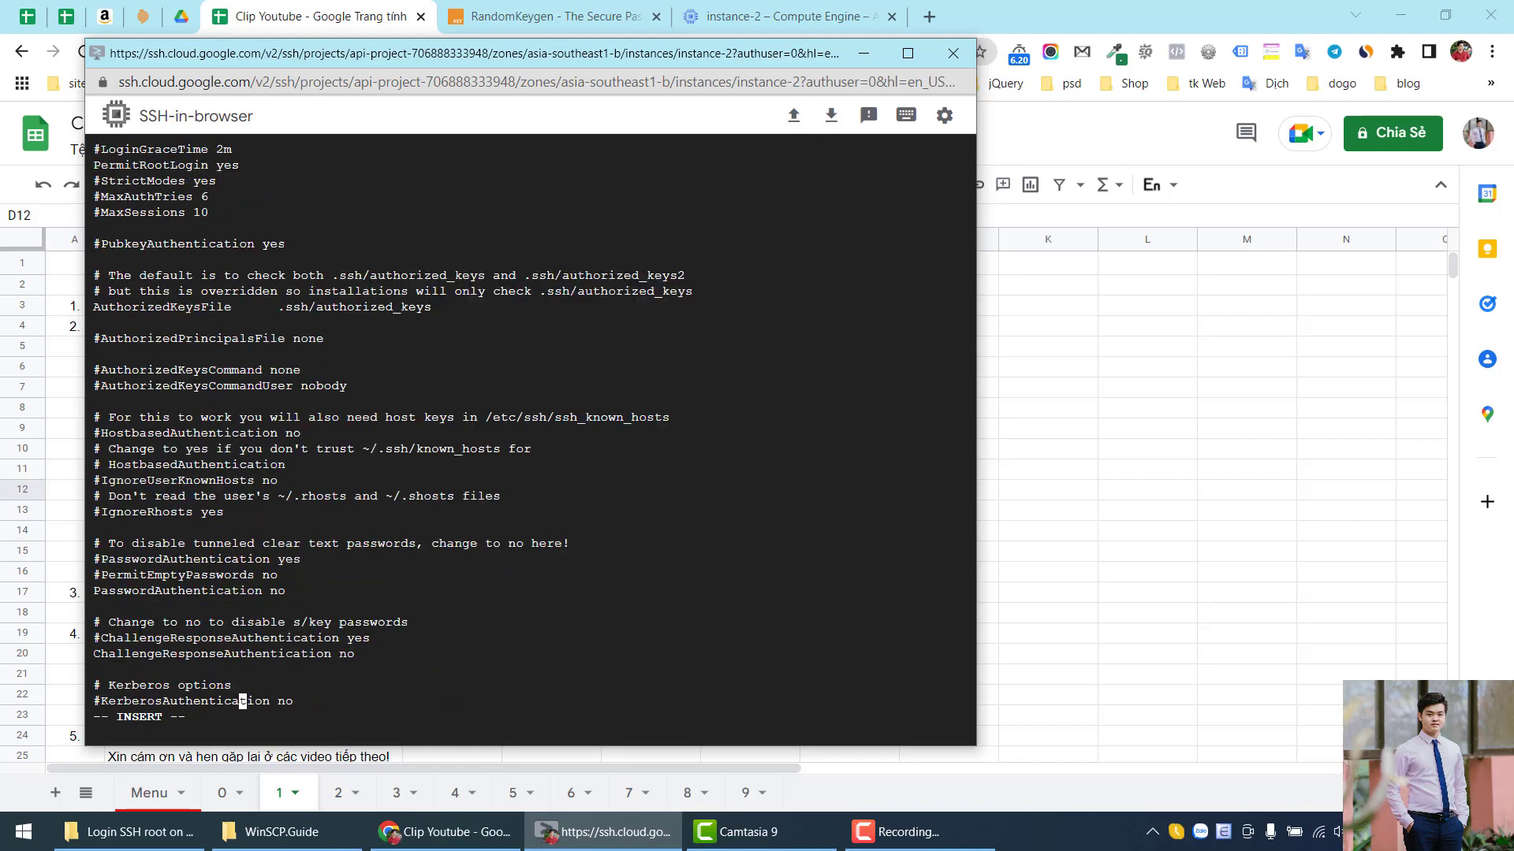
key("Down")
key("Down")
key("Down")
key("Down")
key("Down")
key("Down")
key("Down")
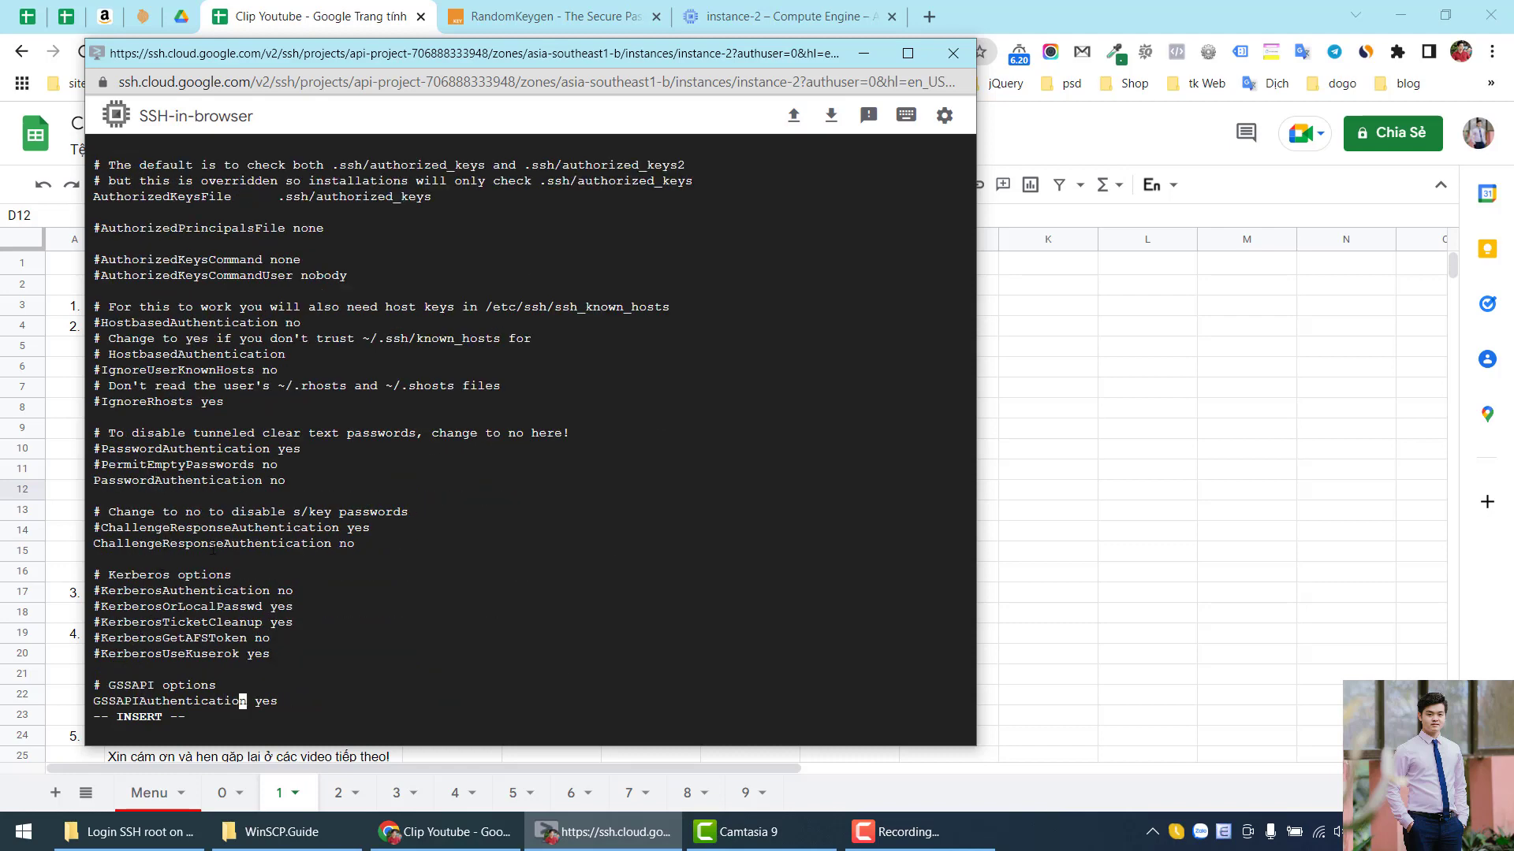
key("Up")
key("Up")
key("Up")
key("Up")
key("Up")
key("Up")
key("Up")
key("Up")
key("Up")
key("Up")
key("Up")
key("Up")
key("Up")
key("Up")
key("Up")
key("Down")
key("Right")
key("Right")
key("Right")
key("Right")
key("Right")
key("Left")
key("Left")
key("Left")
key("Left")
key("Left")
key("Left")
key("Left")
key("Left")
key("Left")
key("Left")
key("Left")
key("Left")
key("Left")
key("Left")
key("Left")
key("Left")
key("Left")
key("Left")
key("Left")
key("Left")
key("Left")
key("Left")
key("Left")
key("Left")
type("#")
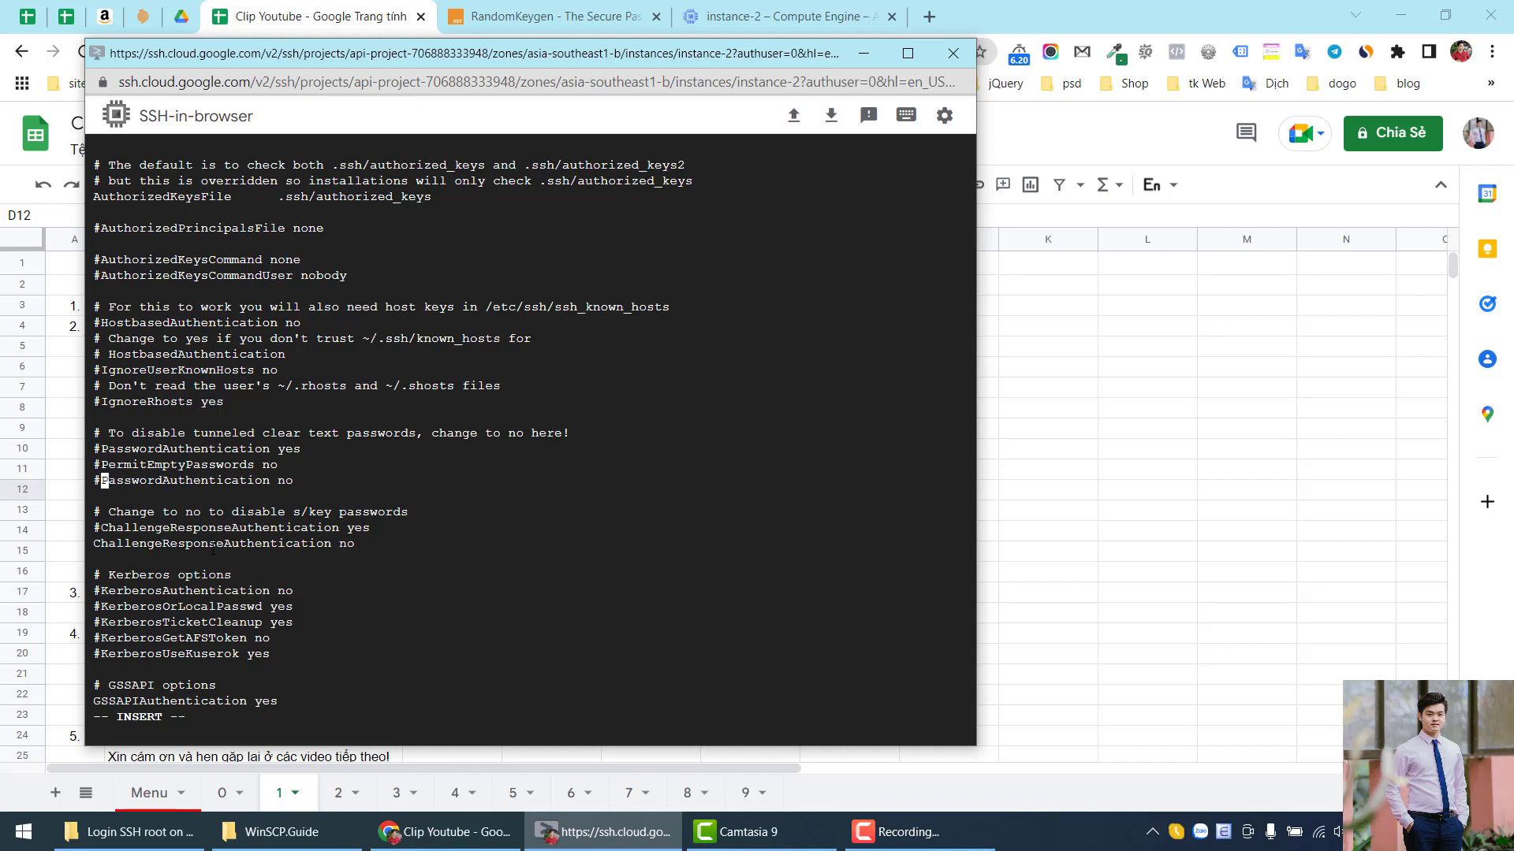
Uncomment the PasswordAuthentication yes line in sshd_config by removing its leading #.
key("Up")
key("Up")
key("BackSpace")
key("Right")
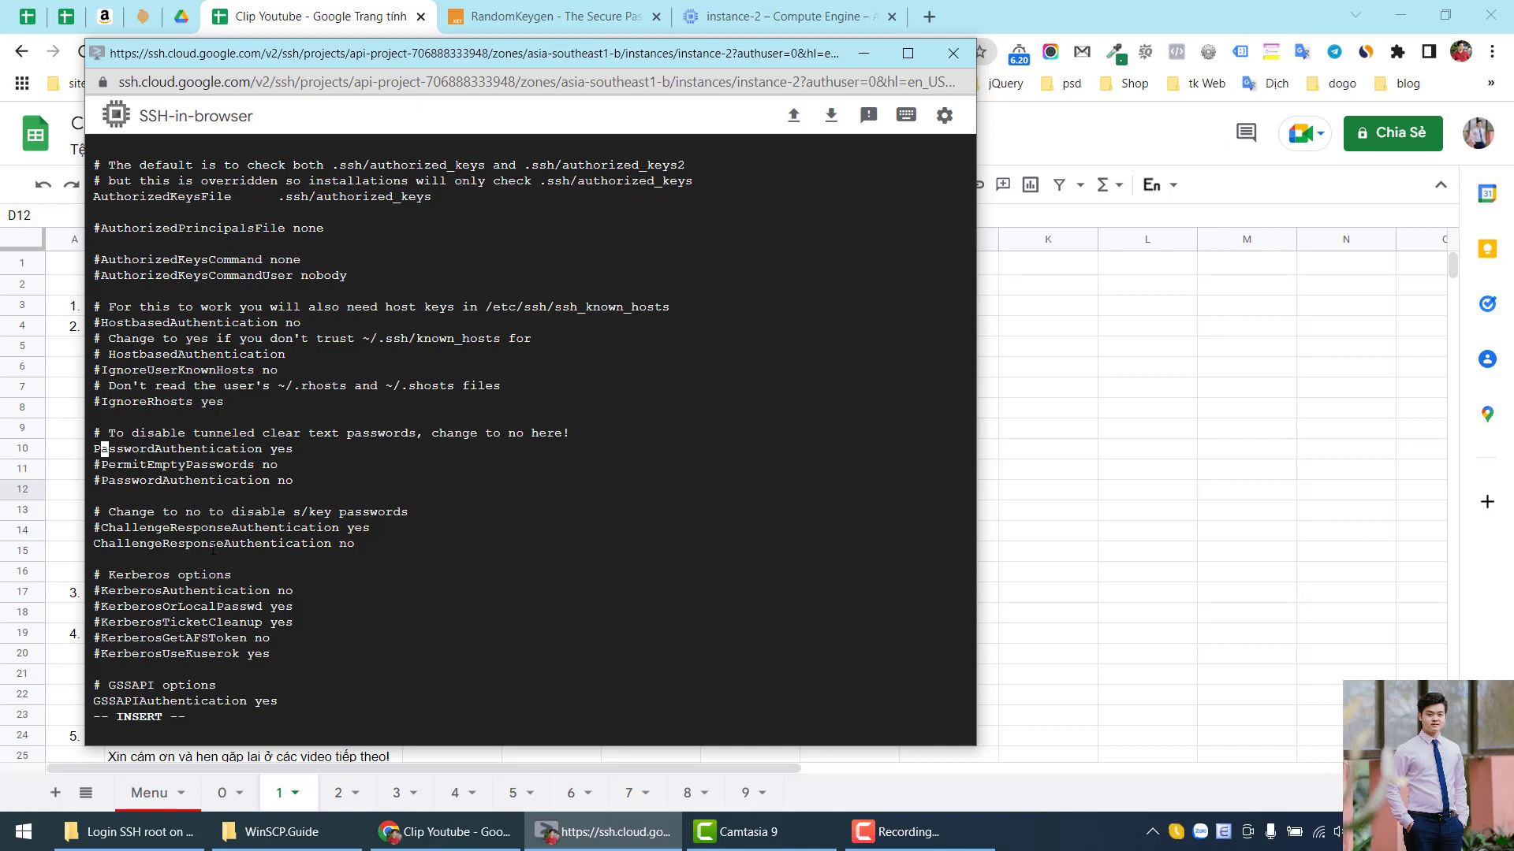
key("Right")
key("Right")
key("Right")
key("Right")
key("Right")
key("Right")
key("Right")
key("Right")
key("Right")
key("Right")
key("Right")
key("Right")
key("Right")
key("Right")
key("Right")
key("Right")
key("Right")
key("Right")
key("Right")
key("Right")
key("Right")
Save the sshd_config changes and quit vi with :wq!
key("Escape")
type(":wq!")
key("Return")
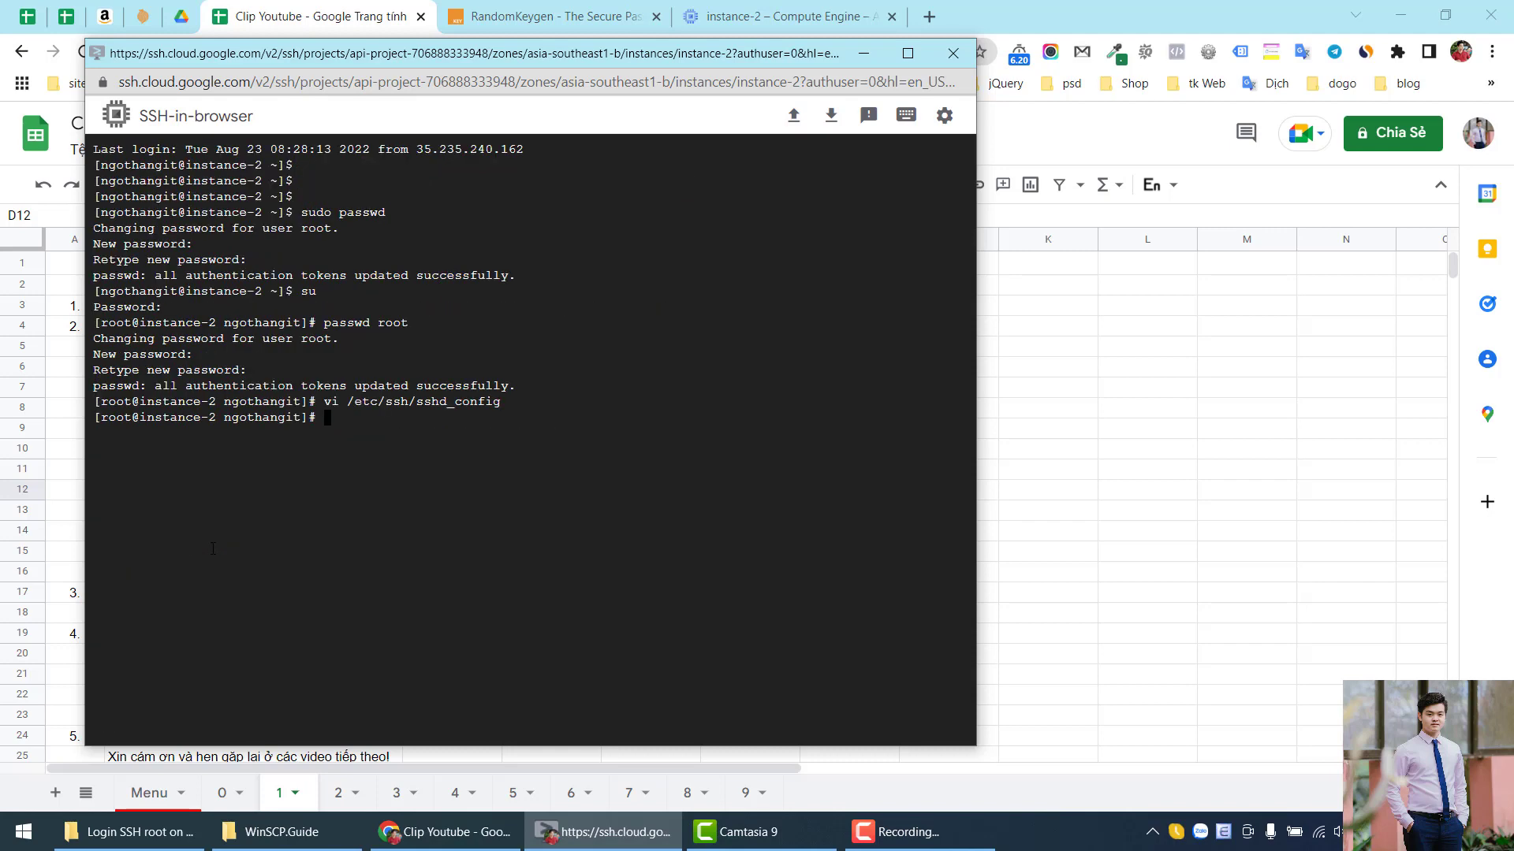
In the guide spreadsheet, copy the command service sshd restart from cell D15.
left_click(343, 22)
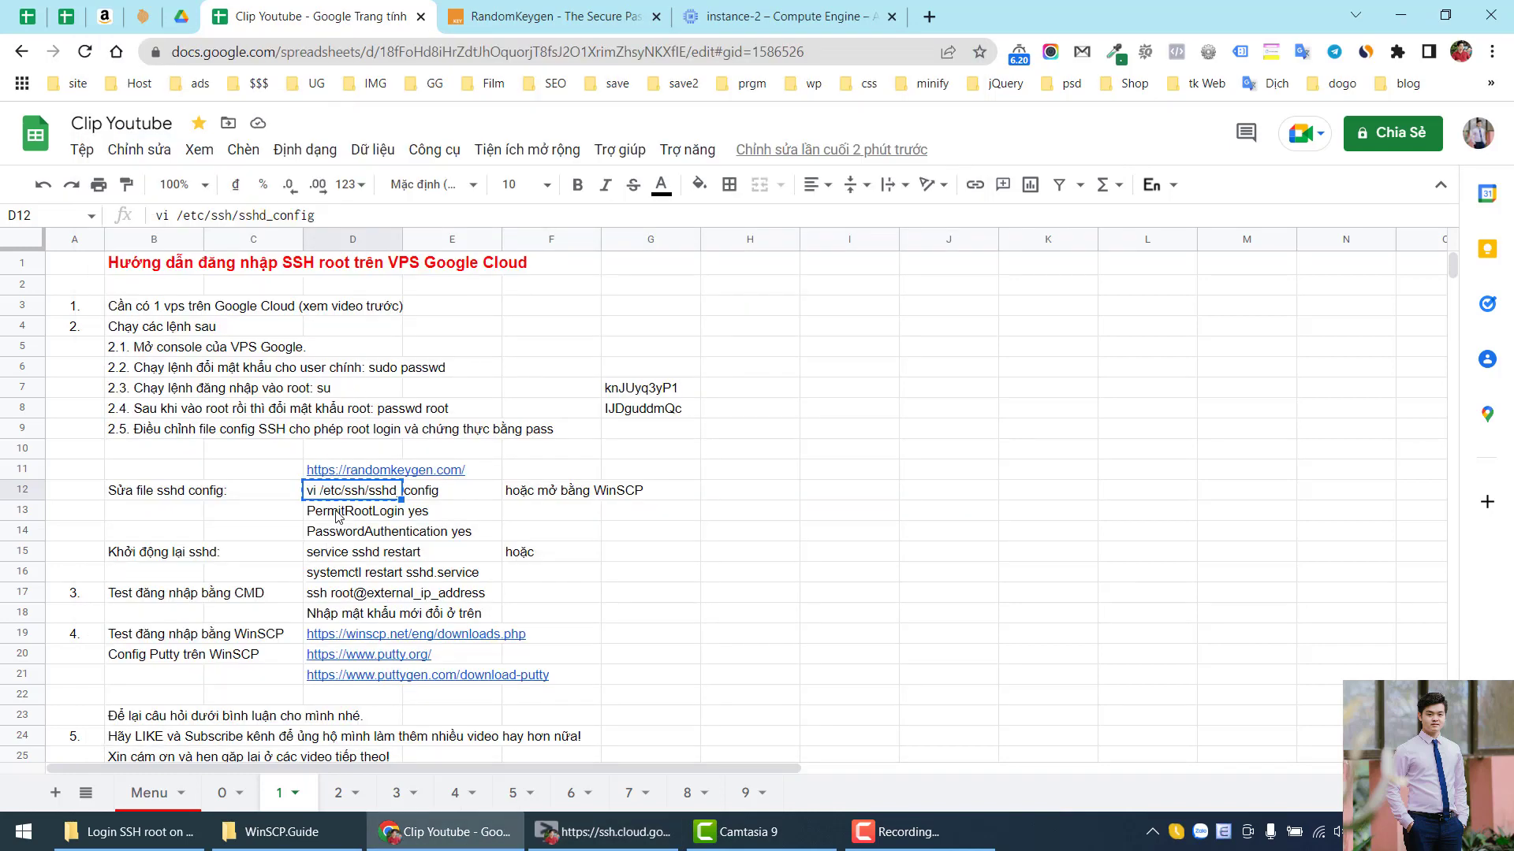
left_click_drag(336, 516, 337, 539)
left_click(333, 561)
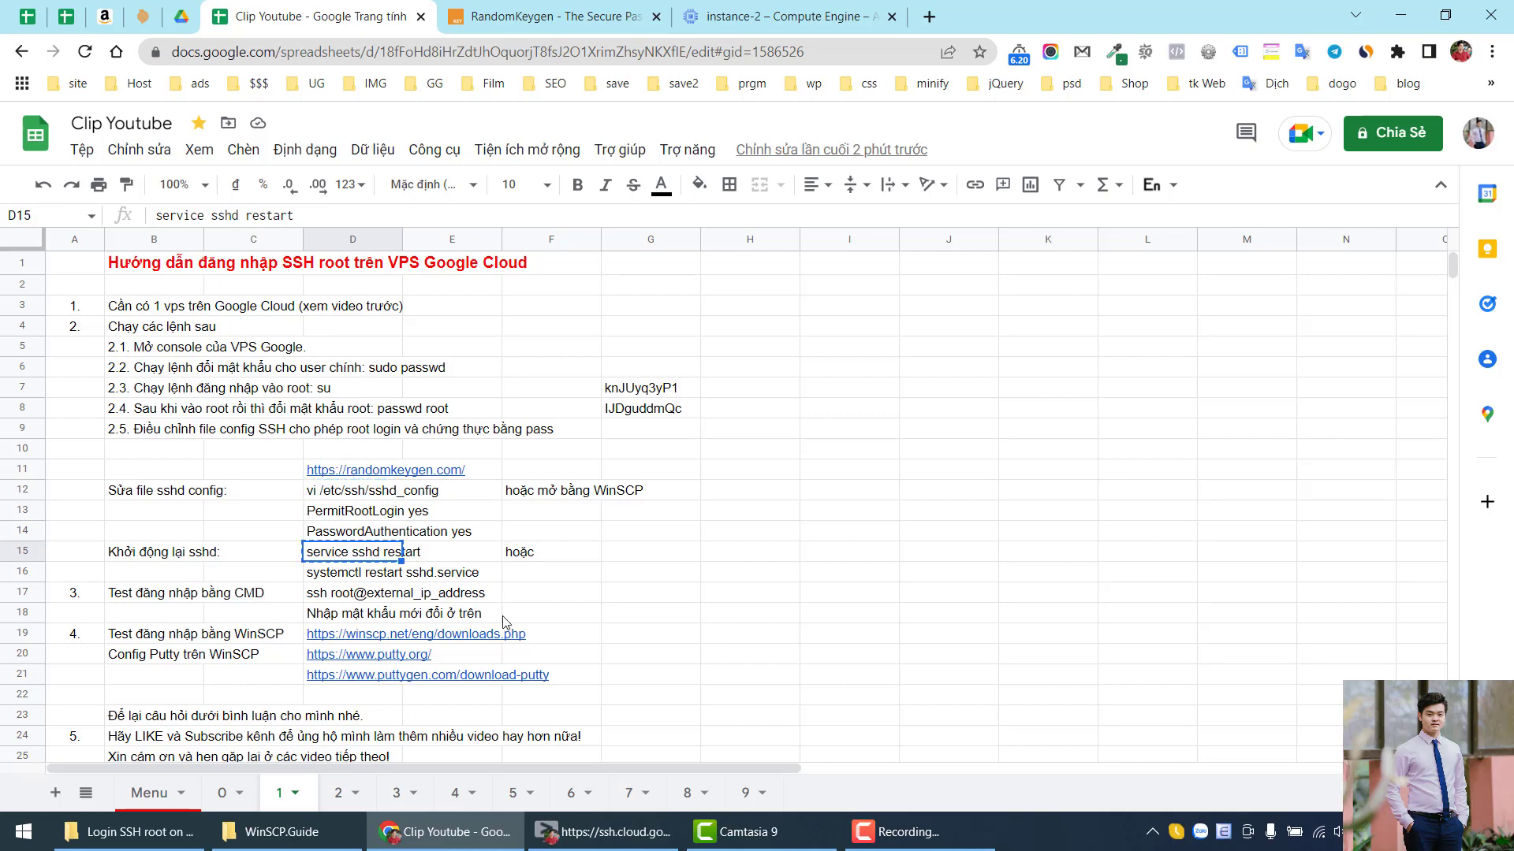
Paste and run service sshd restart as root in the SSH-in-browser window.
left_click(646, 832)
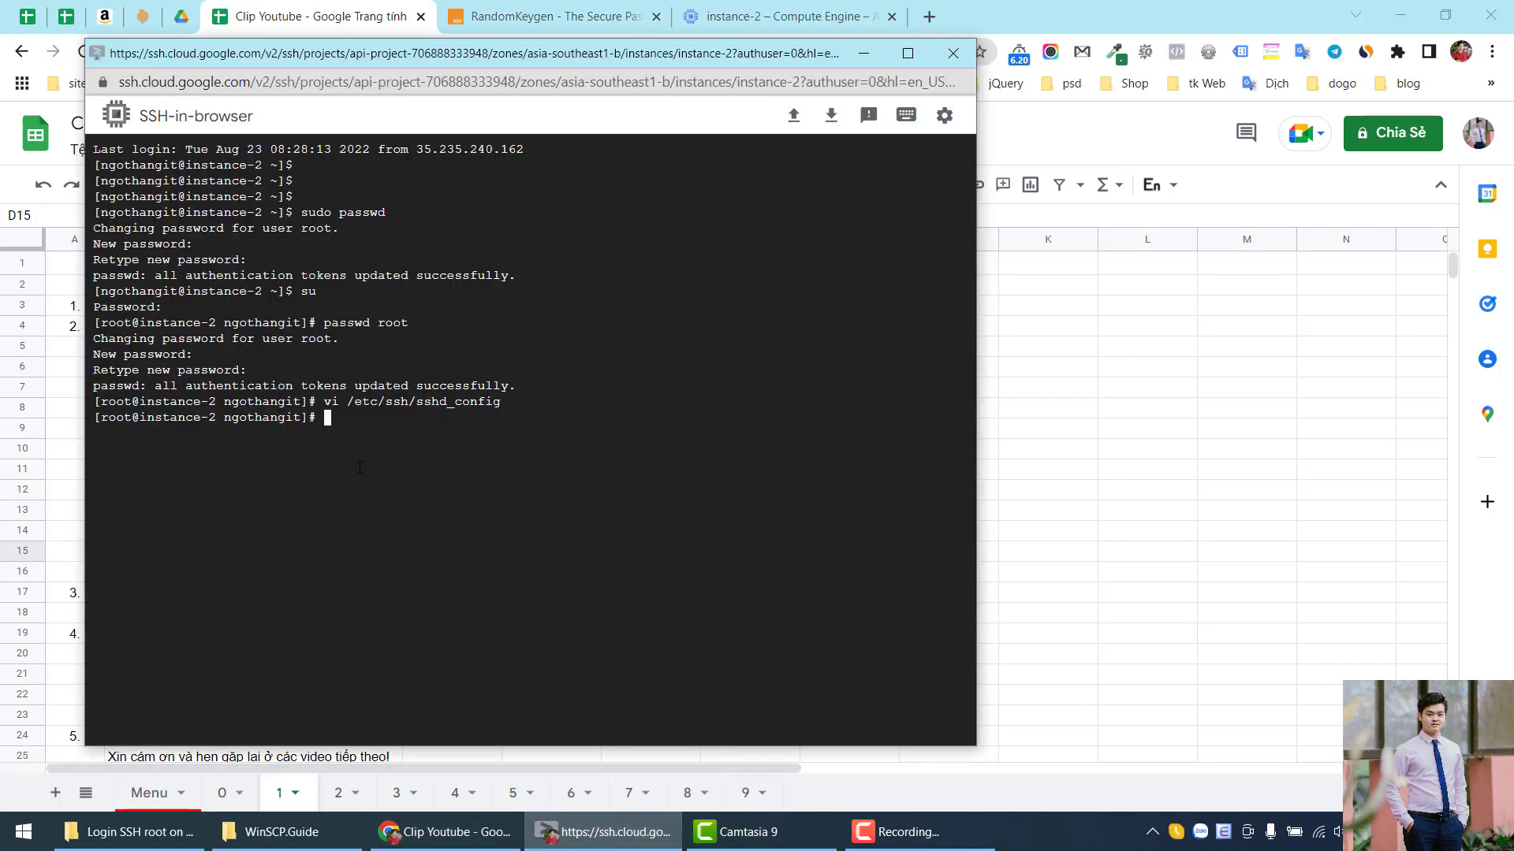
right_click(359, 468)
left_click(433, 613)
key("Return")
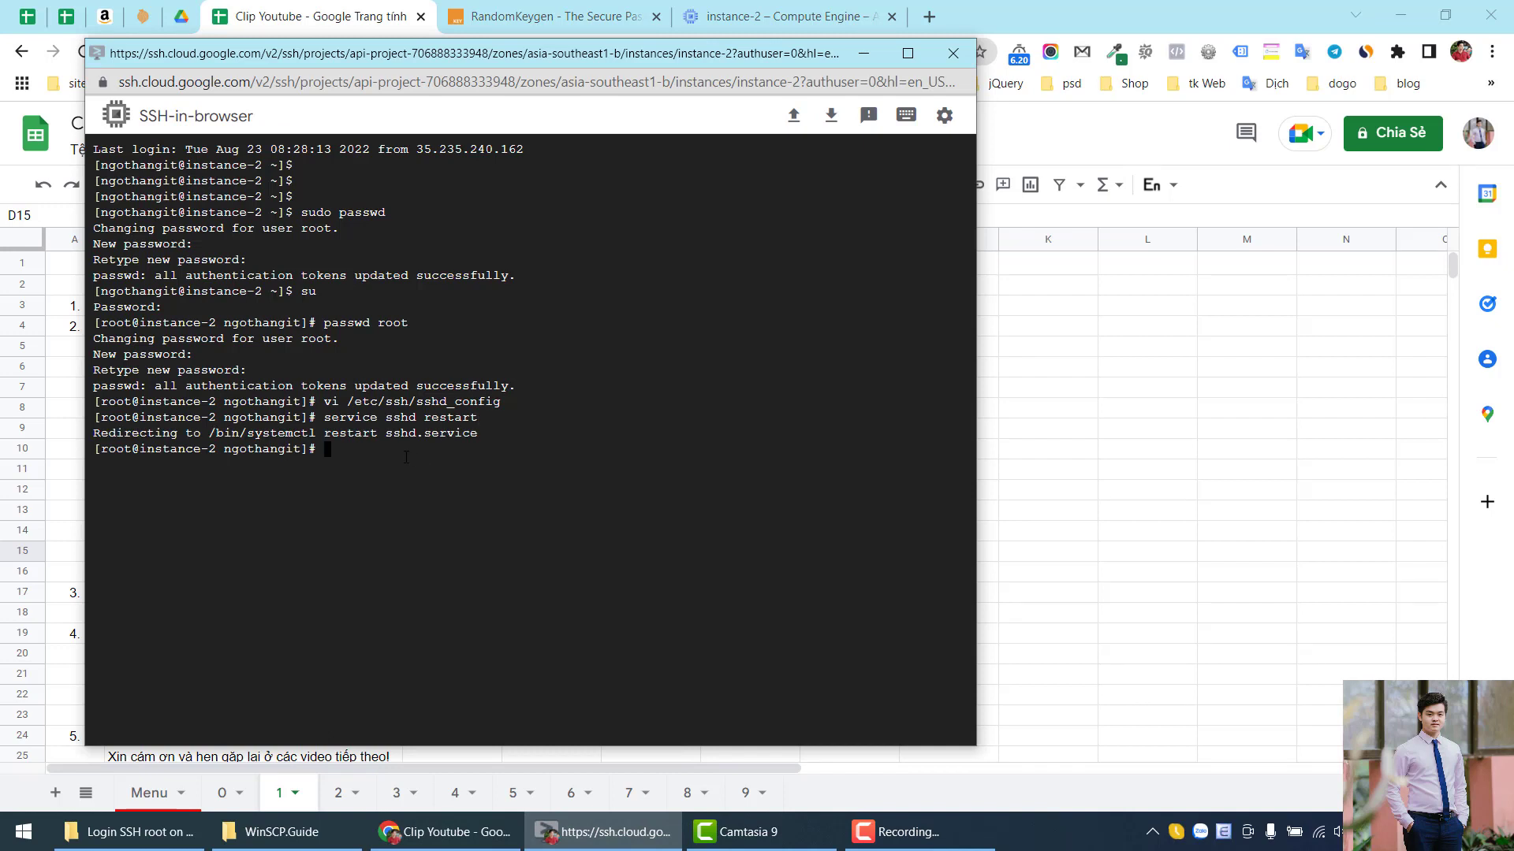
Check step 3 of the guide spreadsheet, then open a Windows Command Prompt and enter ssh root@ without running it.
left_click(347, 31)
key("ctrl+c")
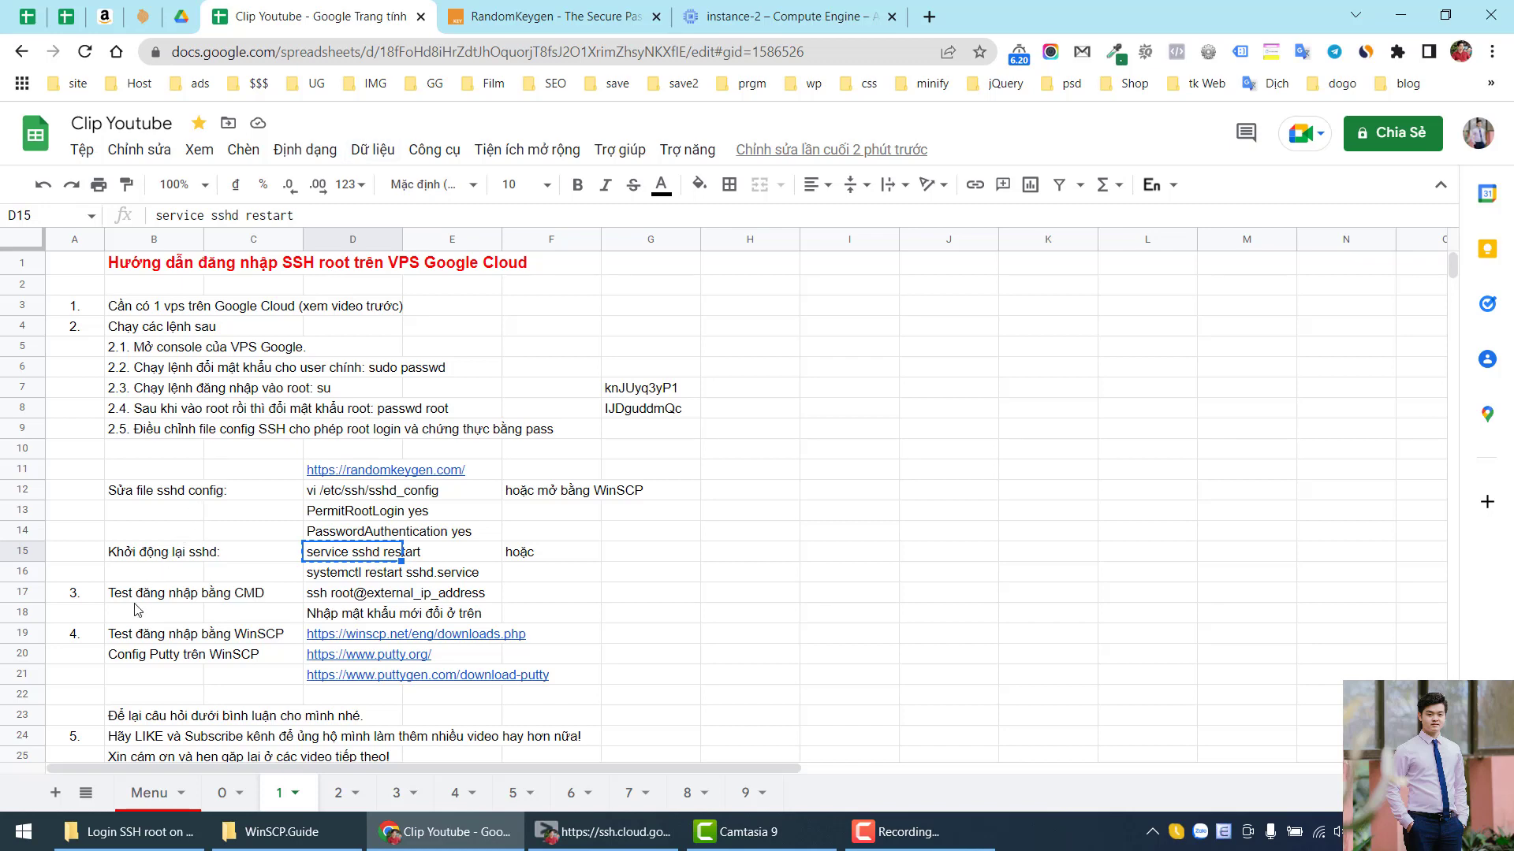
left_click(127, 589)
scroll(147, 536, "down", 1)
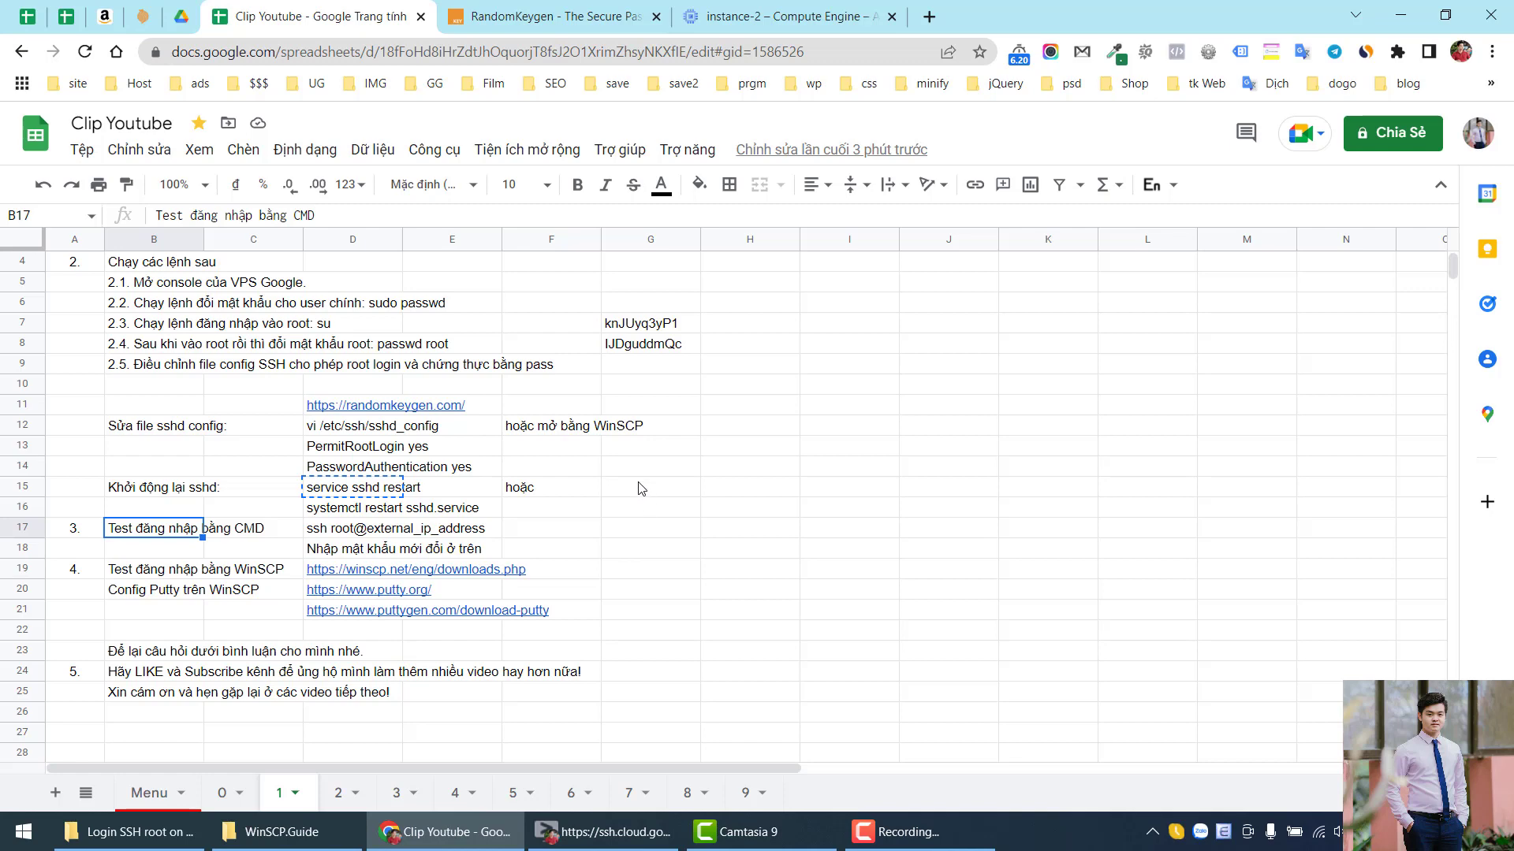
key("super+r")
type("cmd")
key("Return")
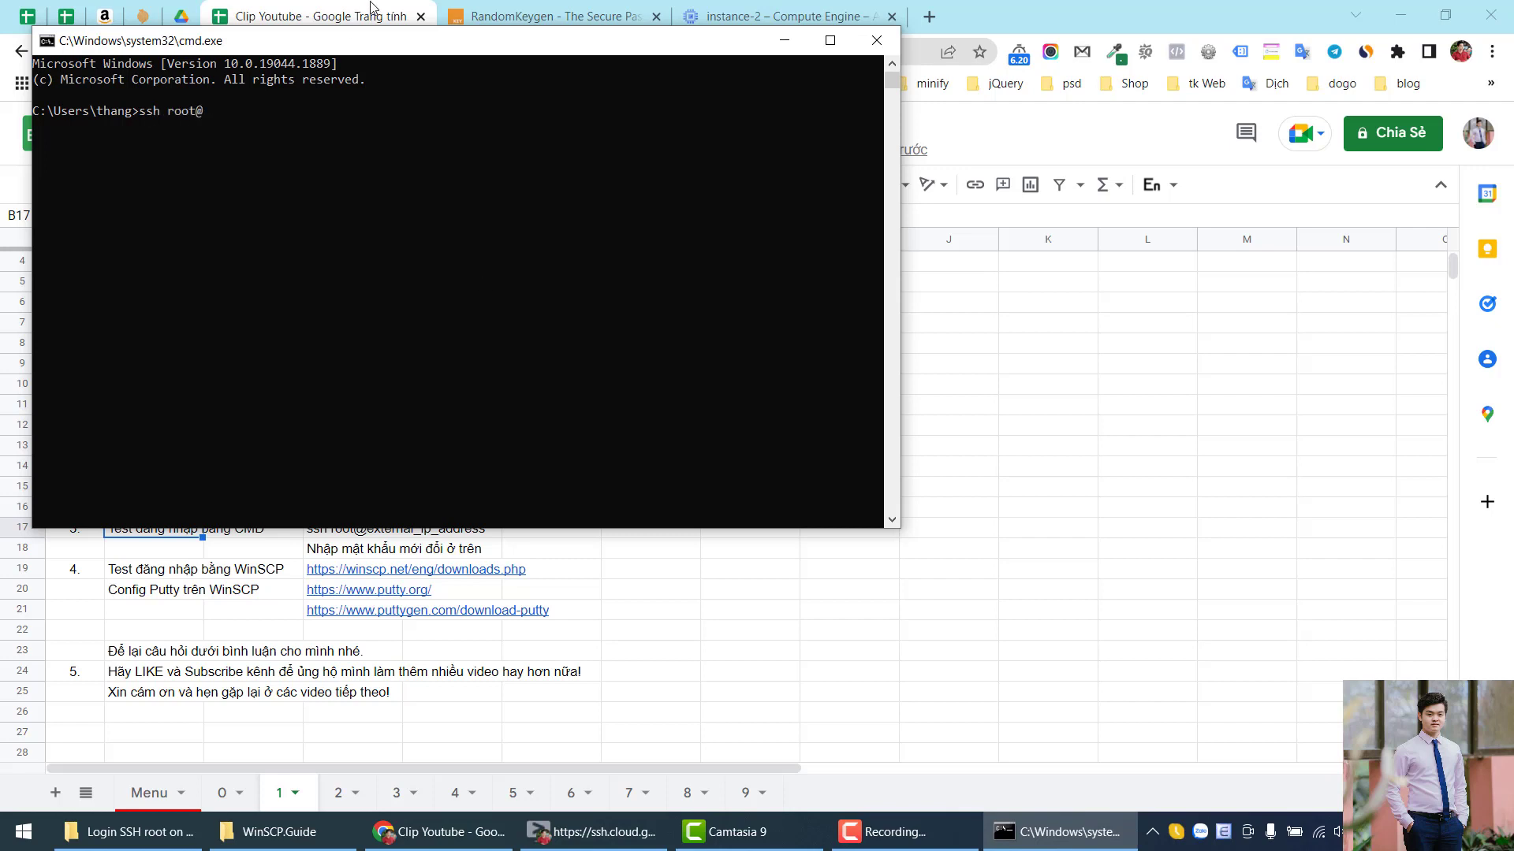
In the Compute Engine details of instance-2, copy the external IP address from the network interfaces table.
left_click(812, 15)
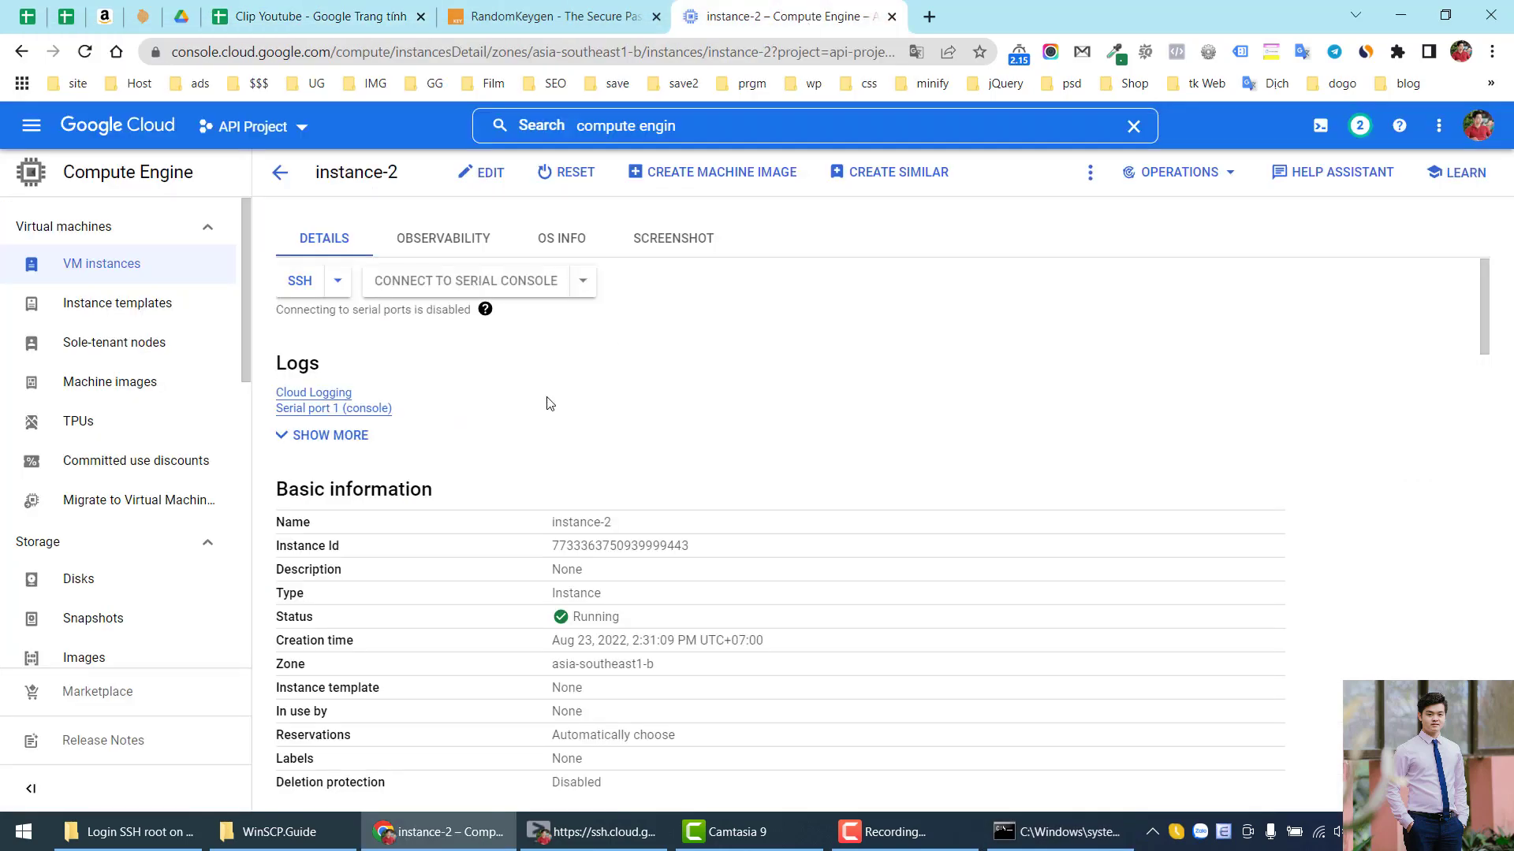
scroll(509, 450, "down", 12)
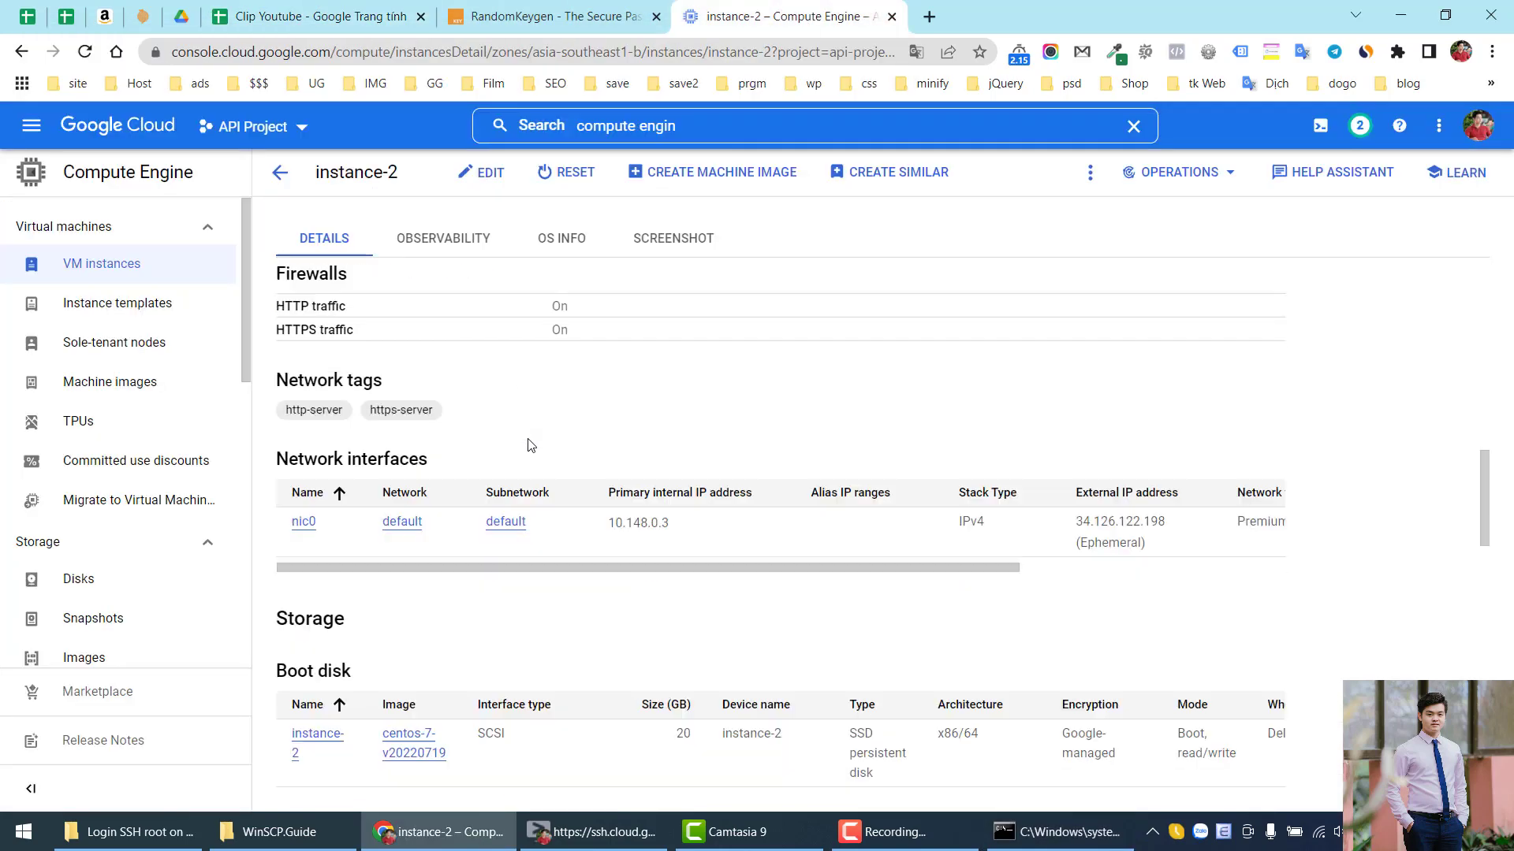
left_click_drag(1074, 482, 1170, 487)
left_click(593, 832)
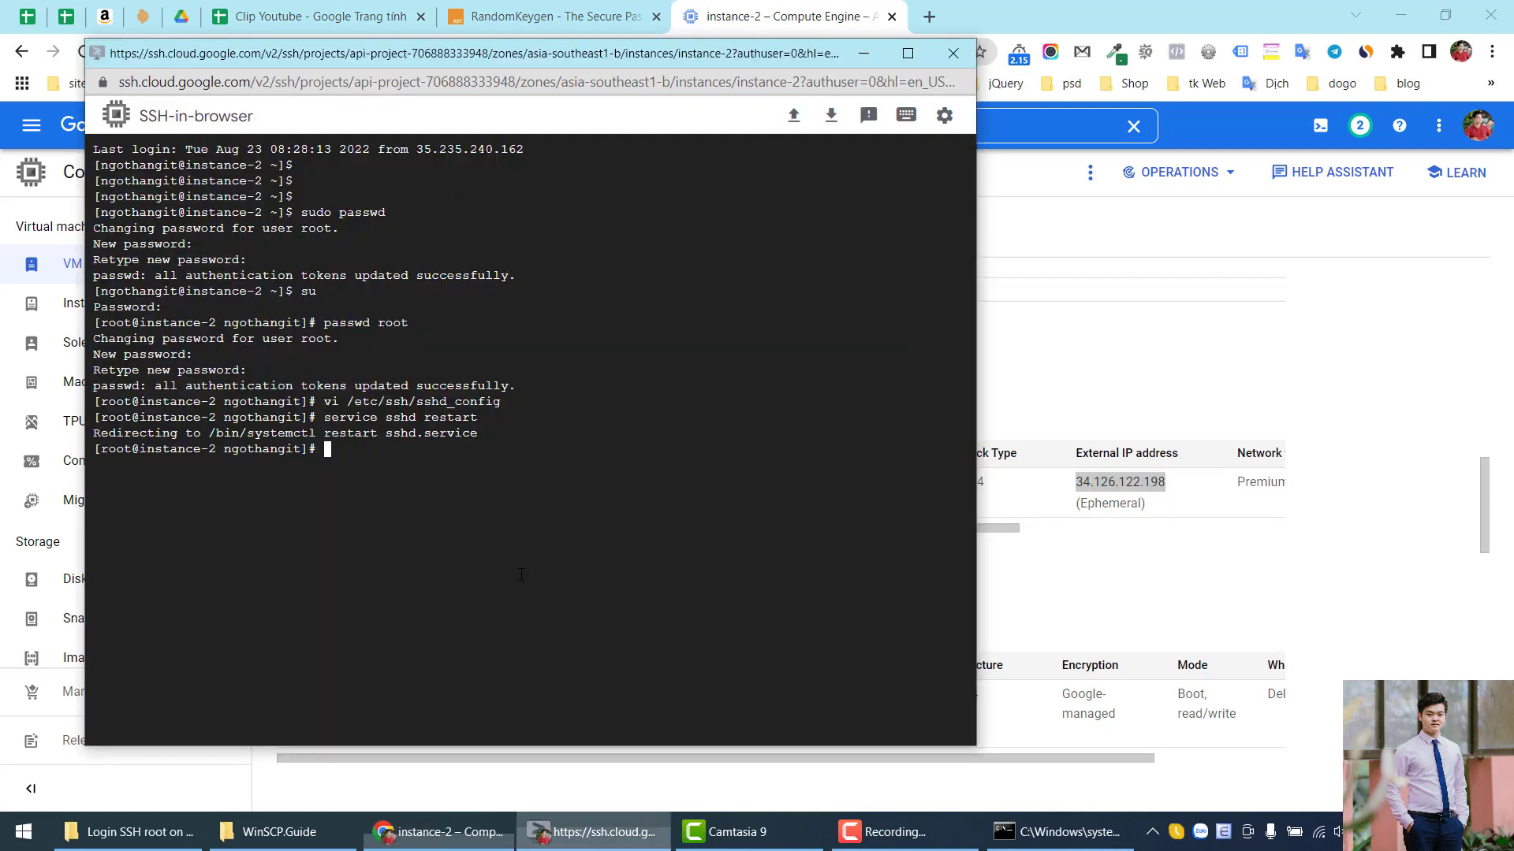
left_click(1056, 832)
type("ssh root@")
key("ctrl+v")
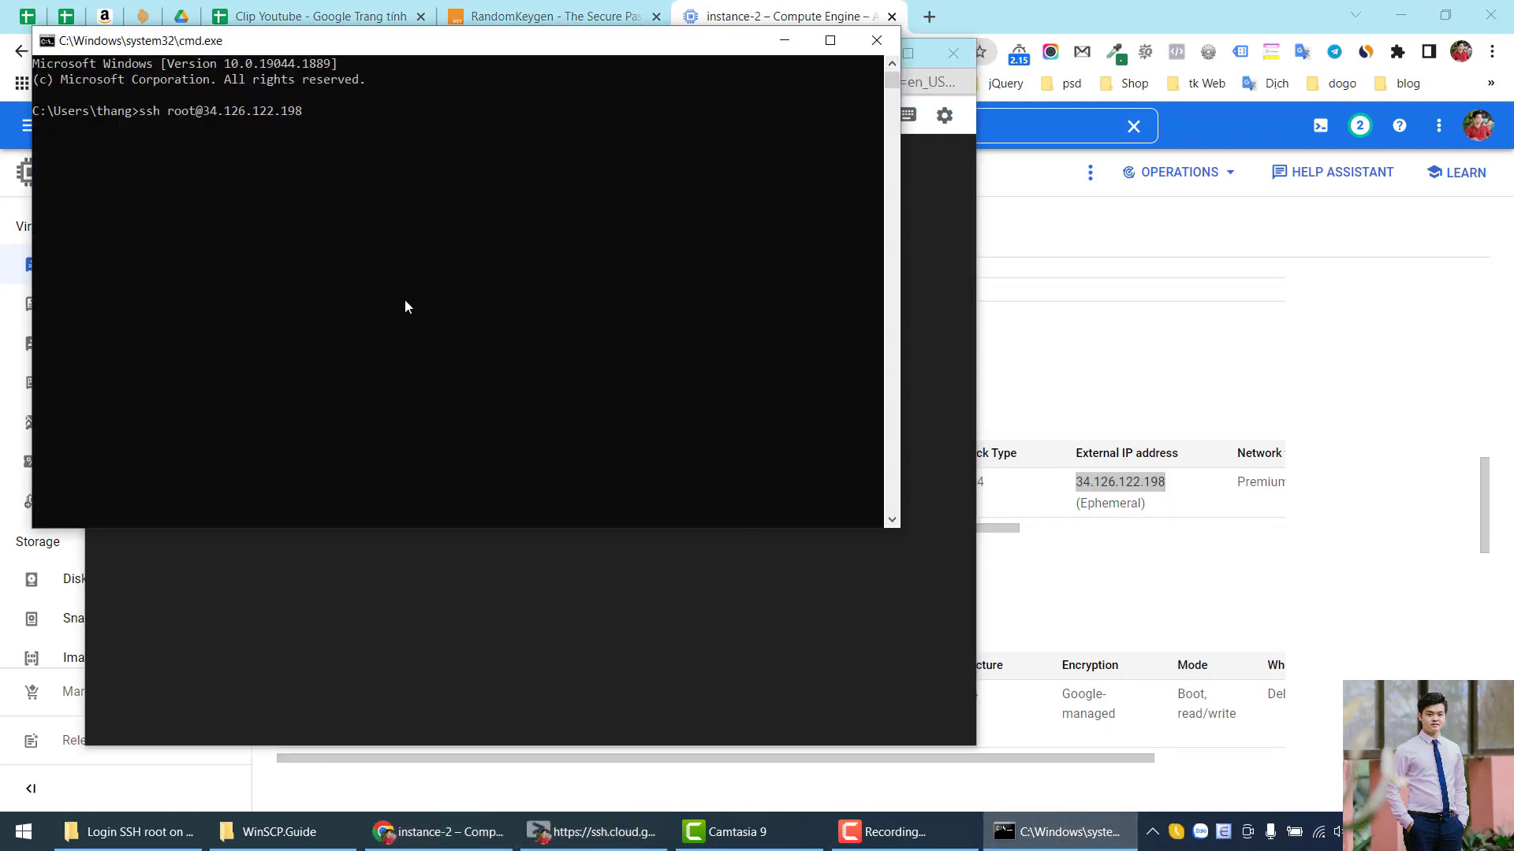
key("Return")
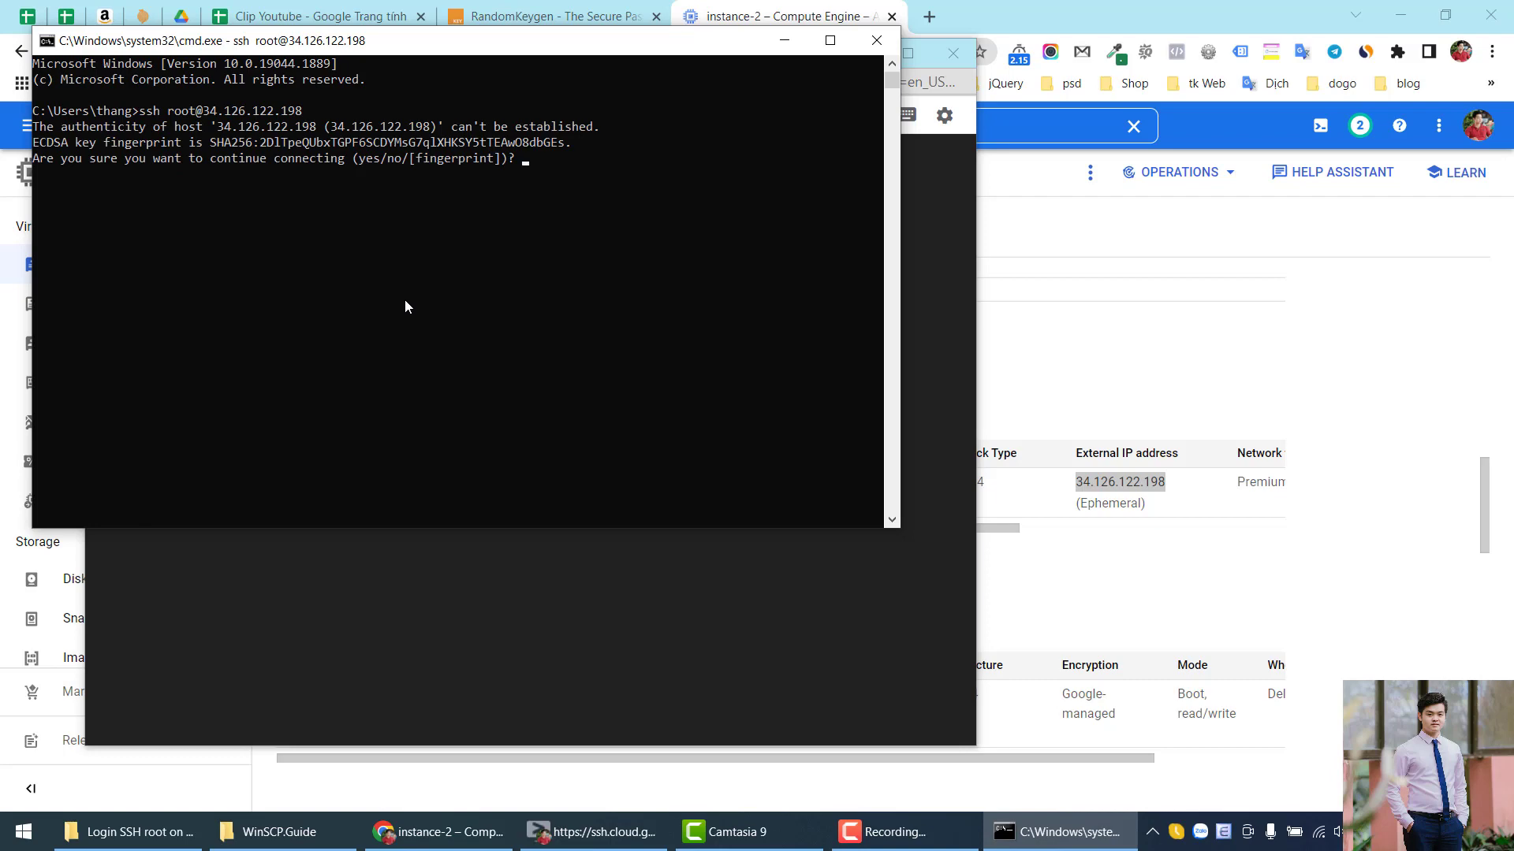
type("yes")
key("Return")
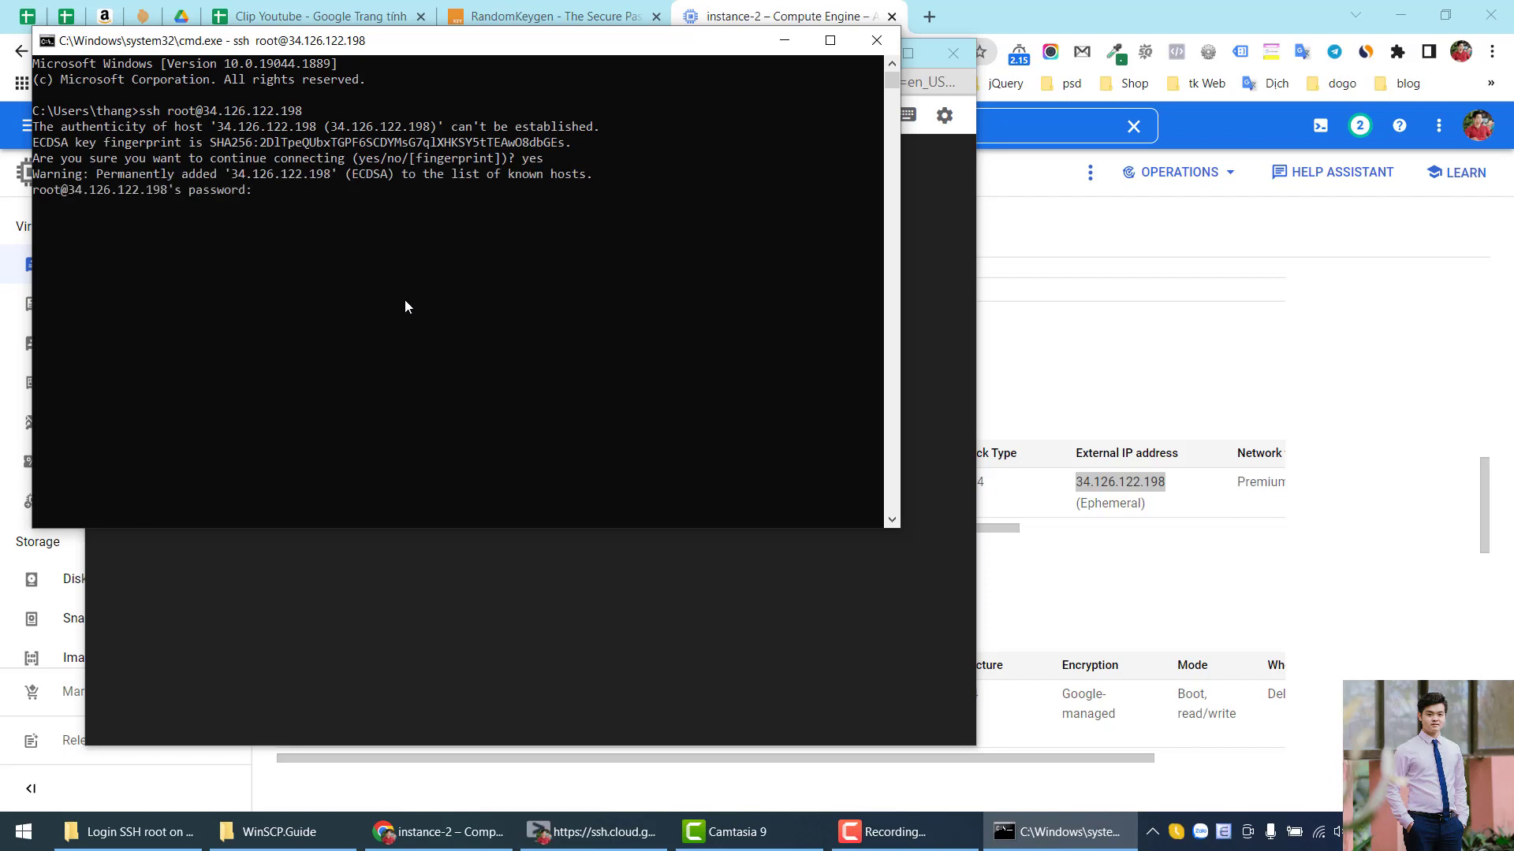
Copy the root password from cell G8 of the guide spreadsheet and submit it at the Command Prompt's SSH password prompt.
left_click(332, 6)
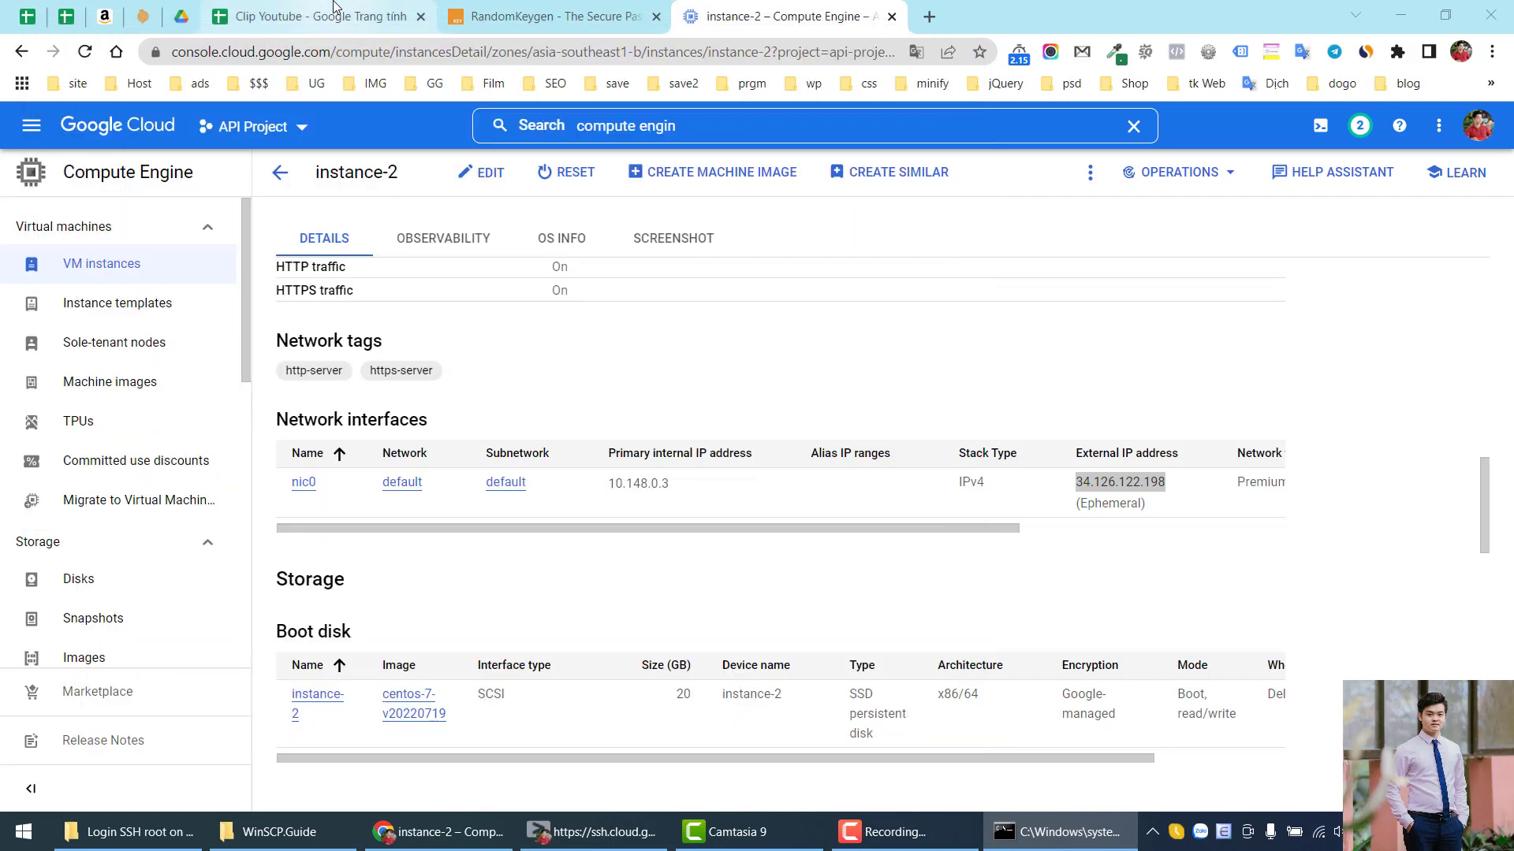
left_click(333, 6)
left_click(621, 345)
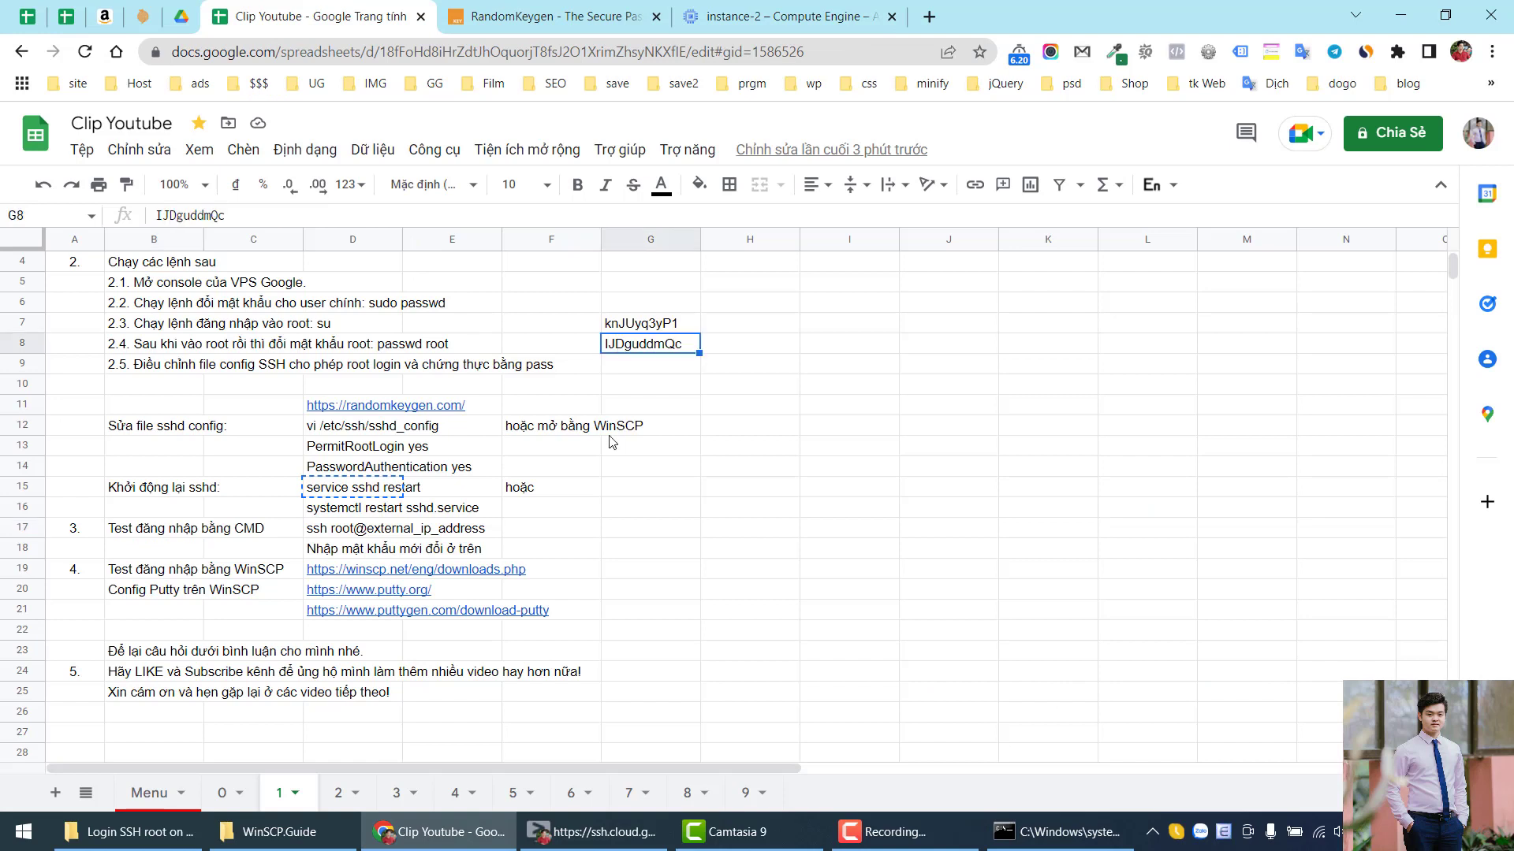
double_click(637, 344)
double_click(625, 341)
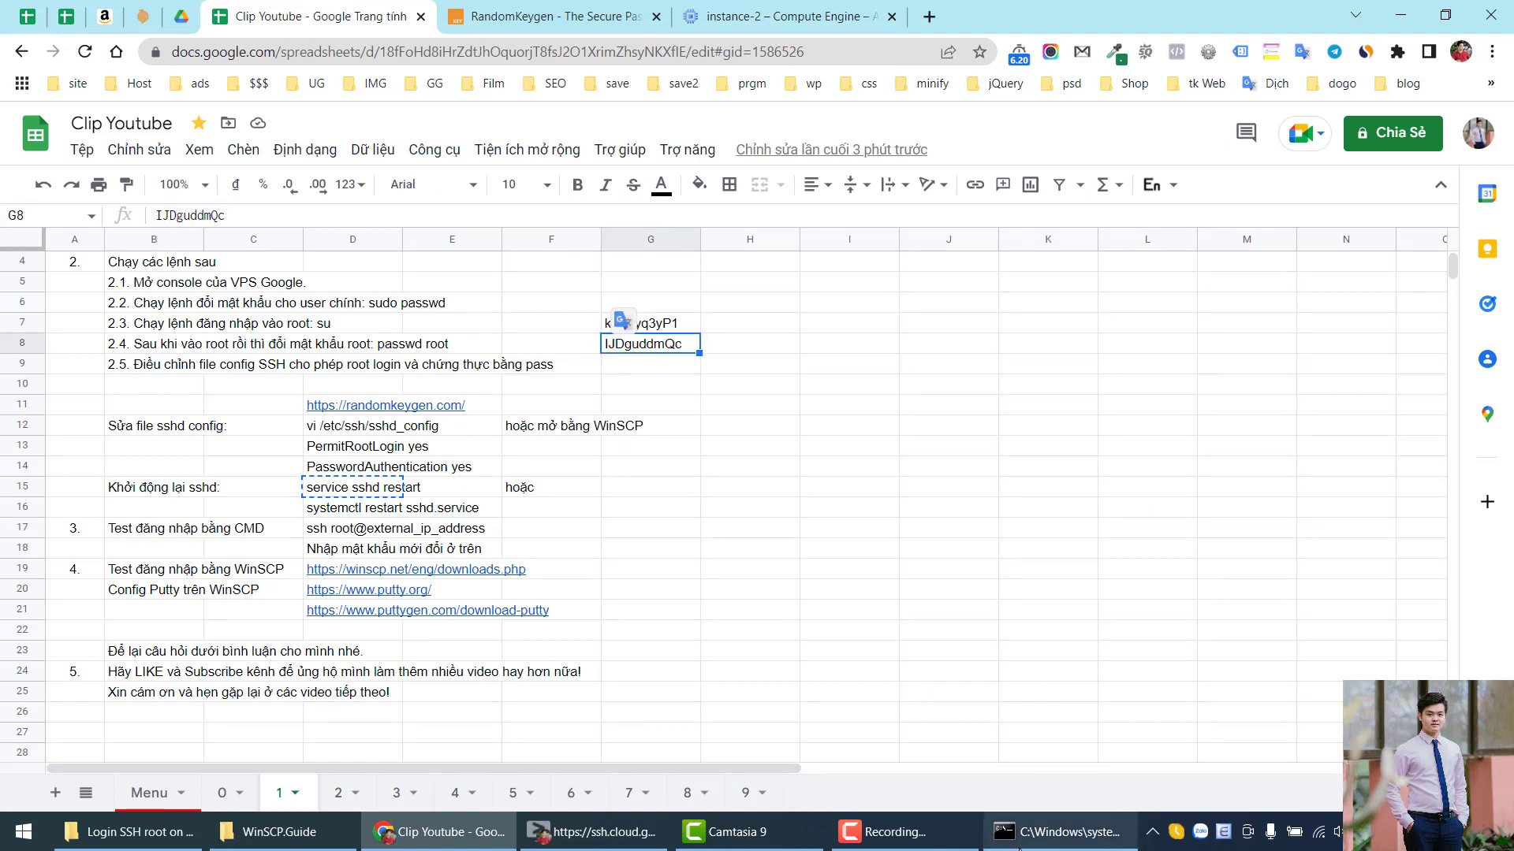
left_click(1056, 832)
key("ctrl+v")
key("Return")
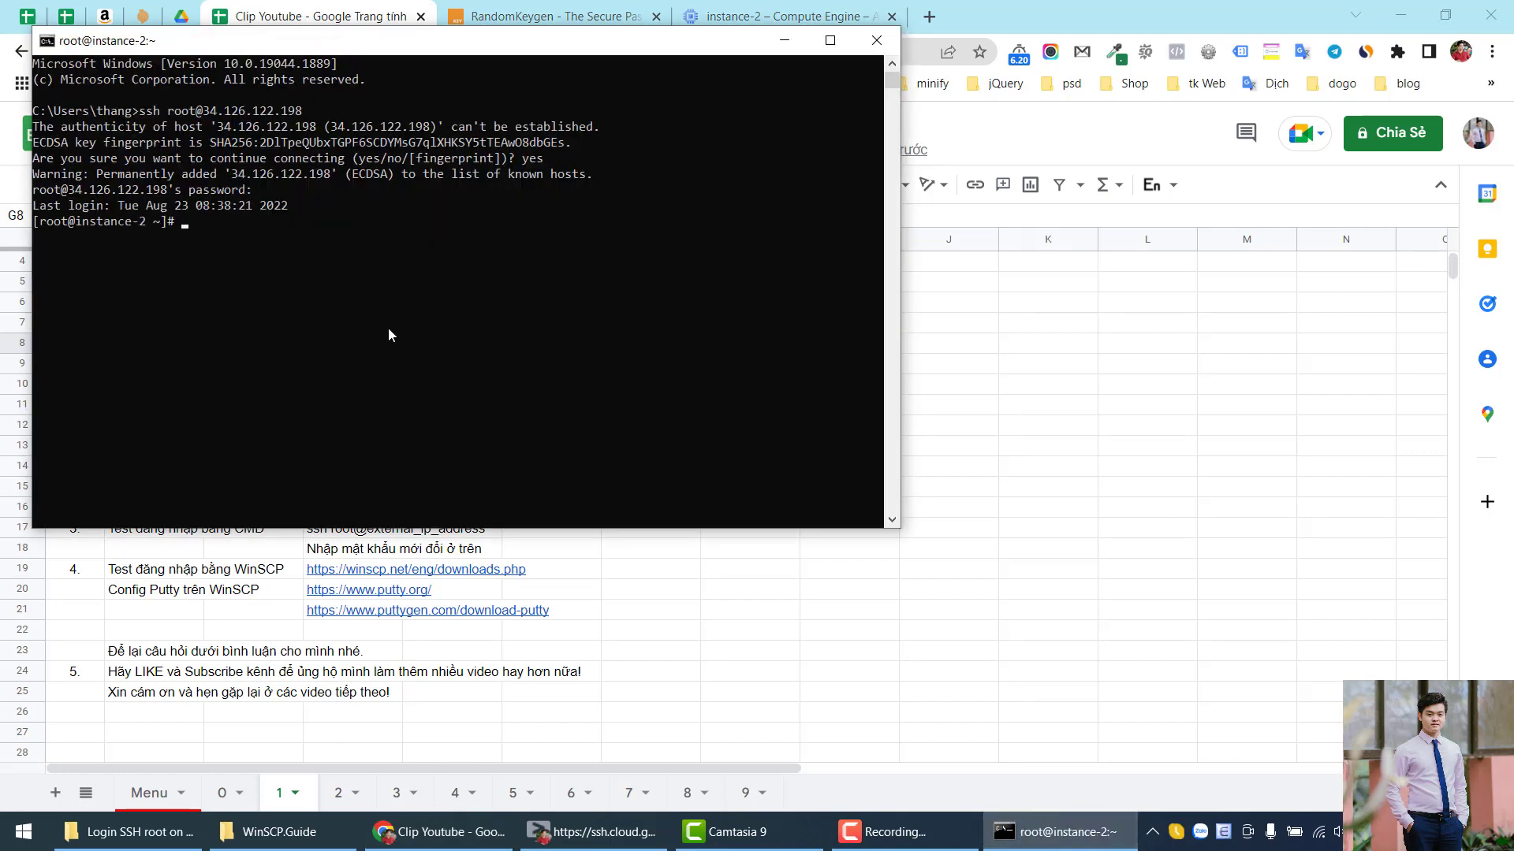
Run ls in the root session, log out with exit, and close the Command Prompt window.
type("ls")
key("Return")
type("cd")
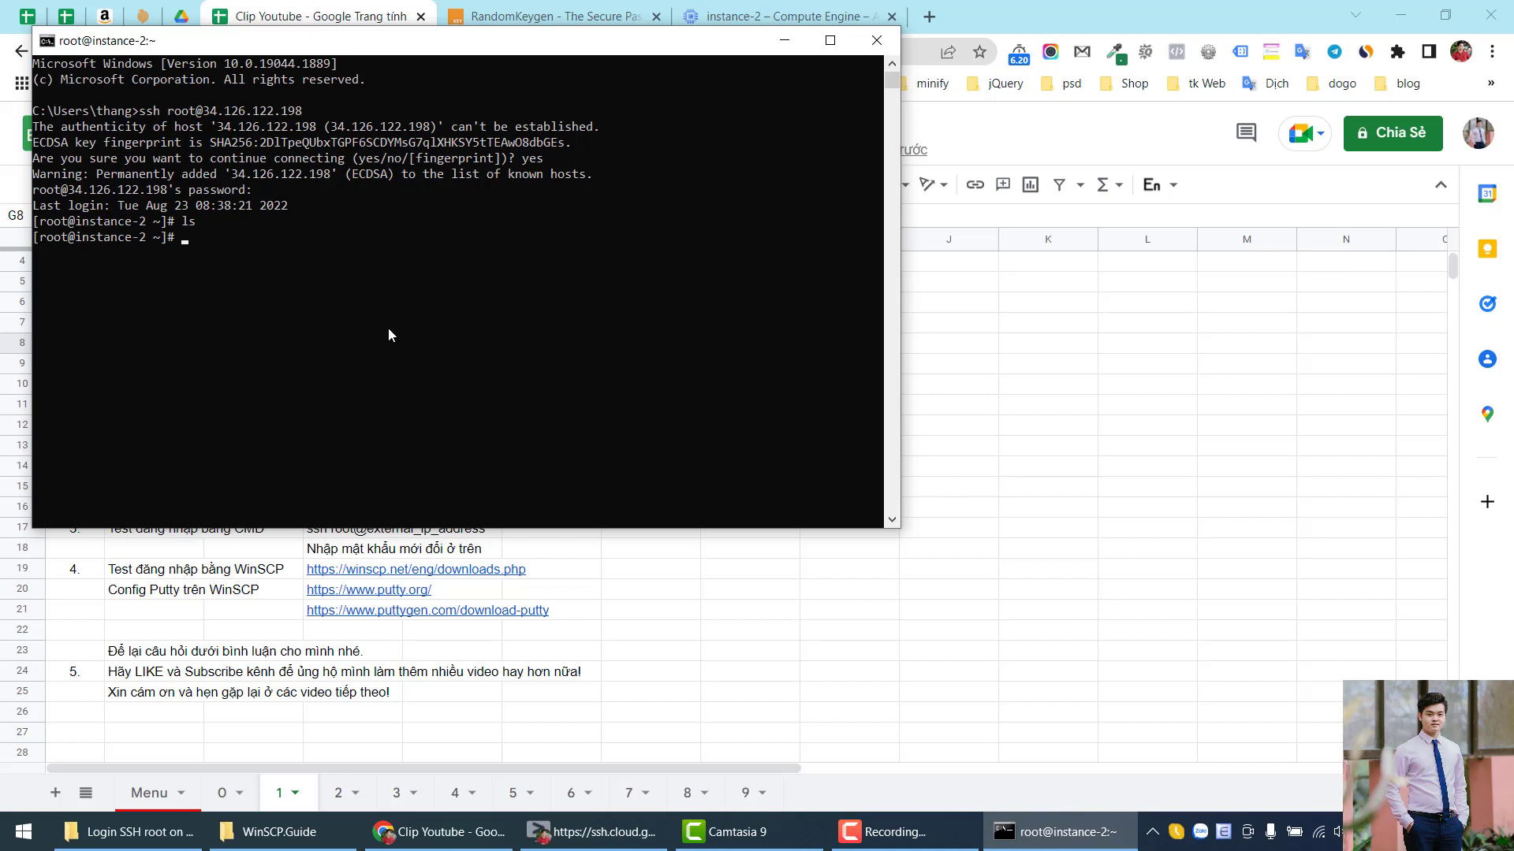
key("BackSpace")
key("BackSpace")
type("exit")
key("Return")
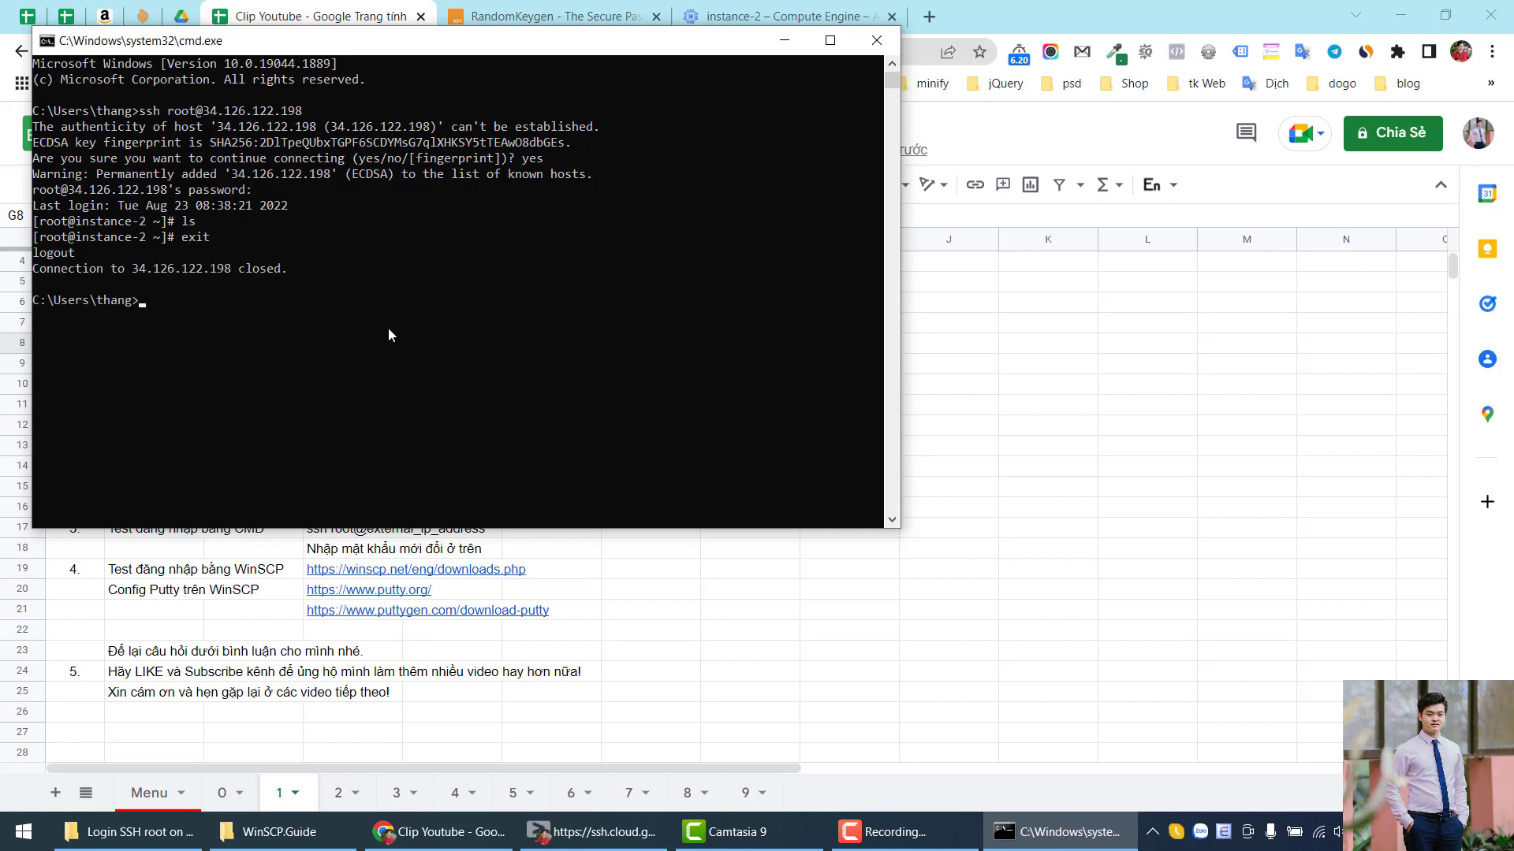
left_click(872, 49)
Return to the instance-2 details page and close the SSH-in-browser window.
left_click(603, 831)
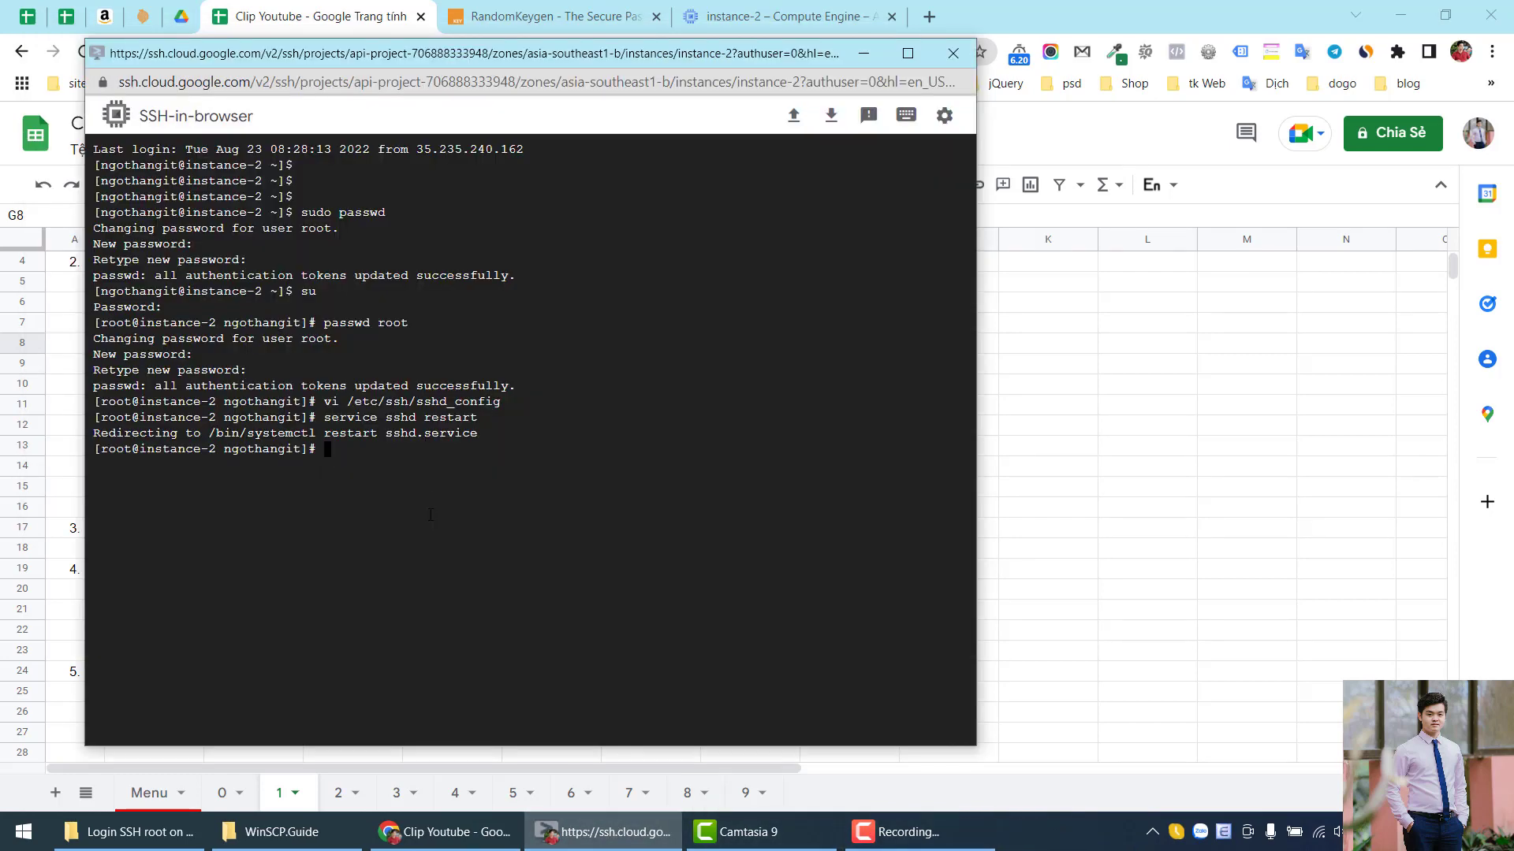
left_click_drag(381, 54, 542, 38)
left_click(743, 11)
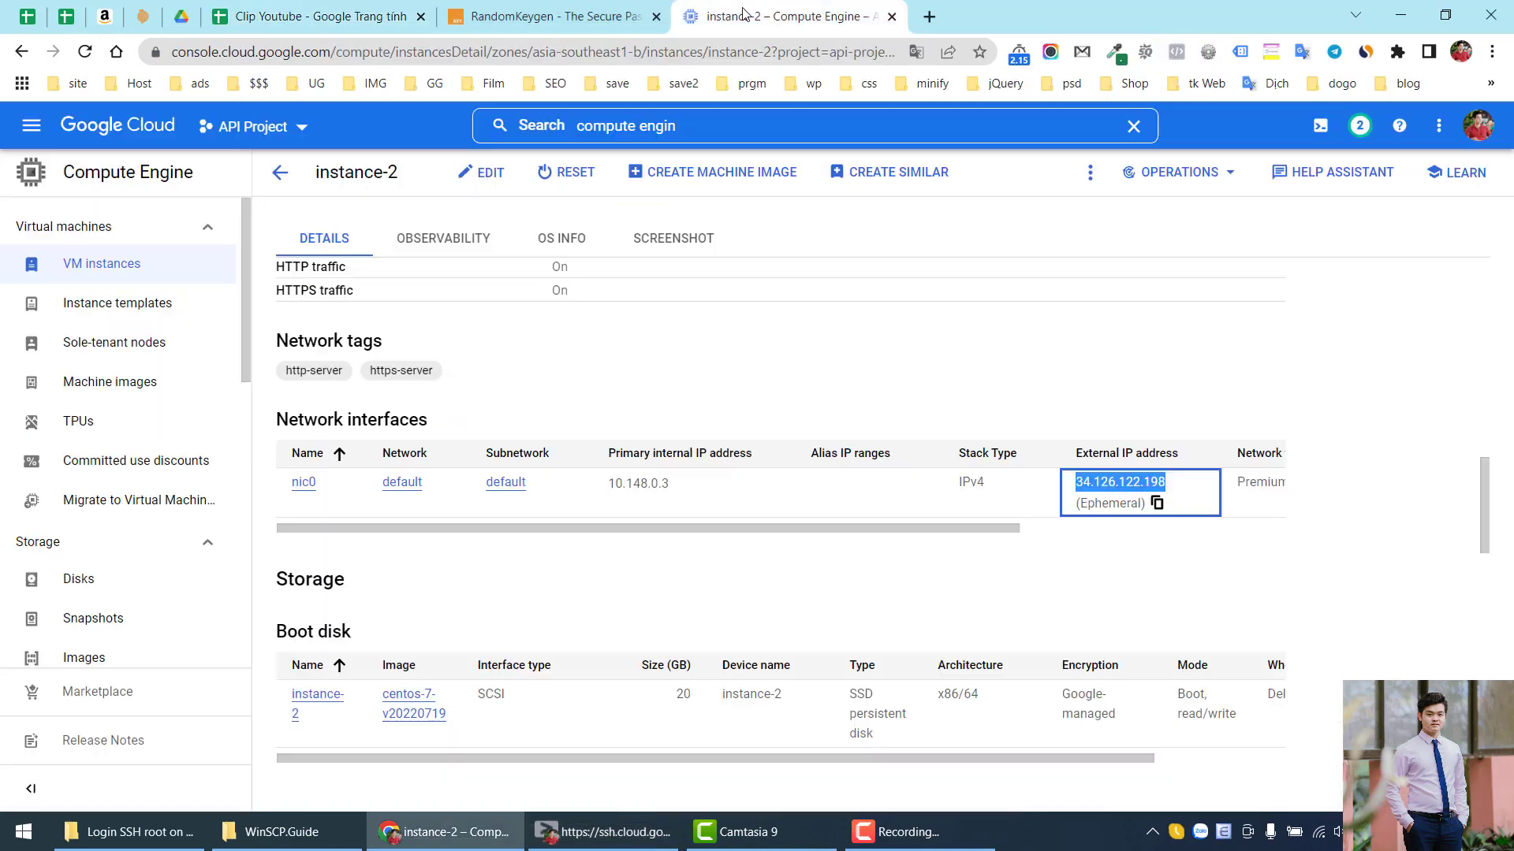
left_click(667, 358)
scroll(665, 339, "up", 15)
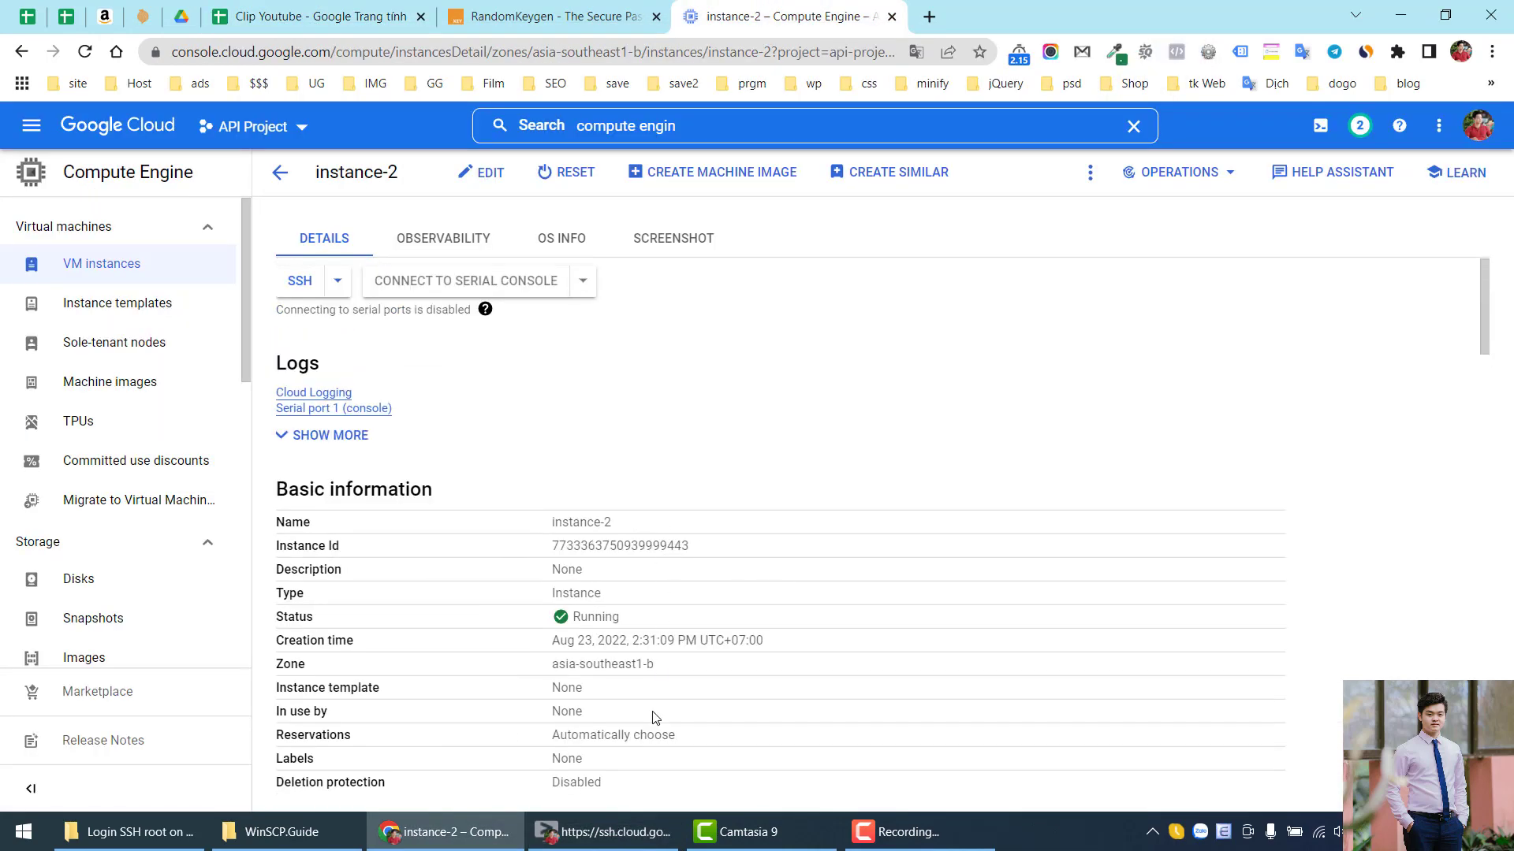
left_click(605, 832)
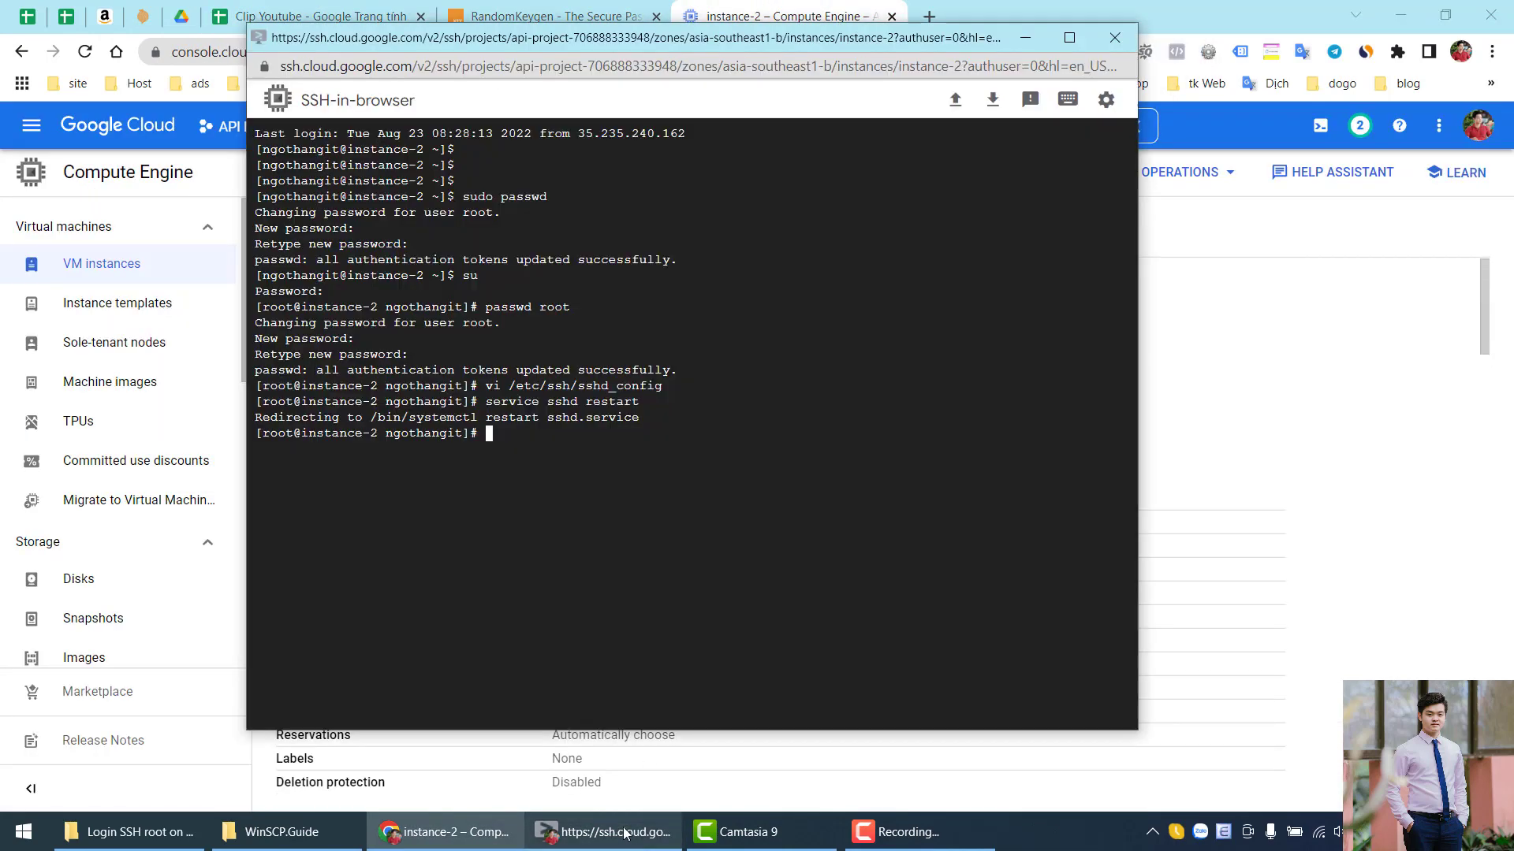
left_click(1114, 39)
Review the guide spreadsheet's remaining steps on testing the login with WinSCP and configuring Putty in rows 19 to 21.
left_click(368, 9)
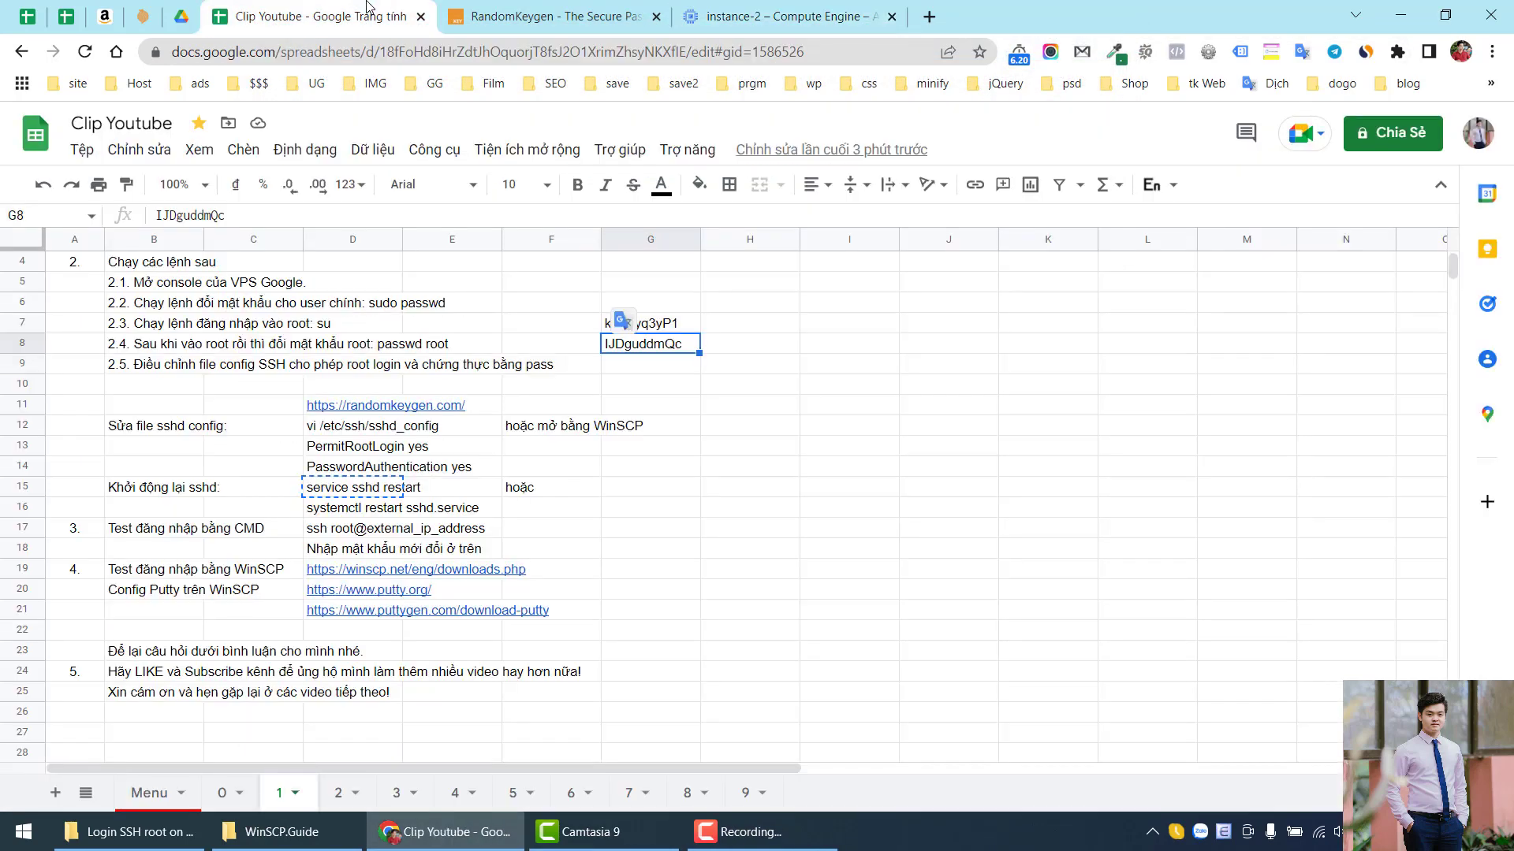
left_click(151, 513)
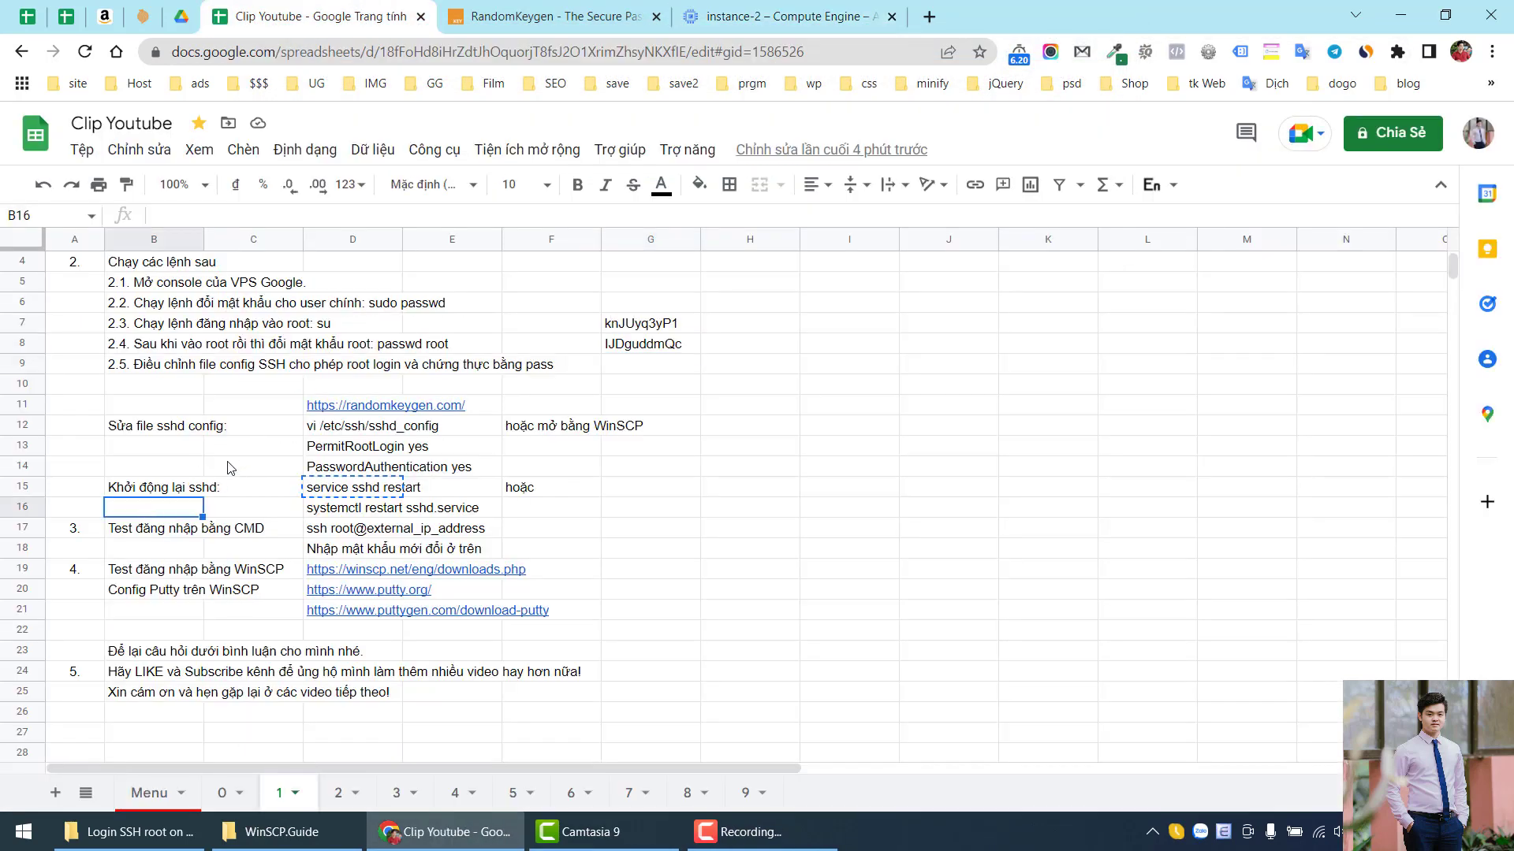
left_click(96, 544)
scroll(205, 439, "down", 1)
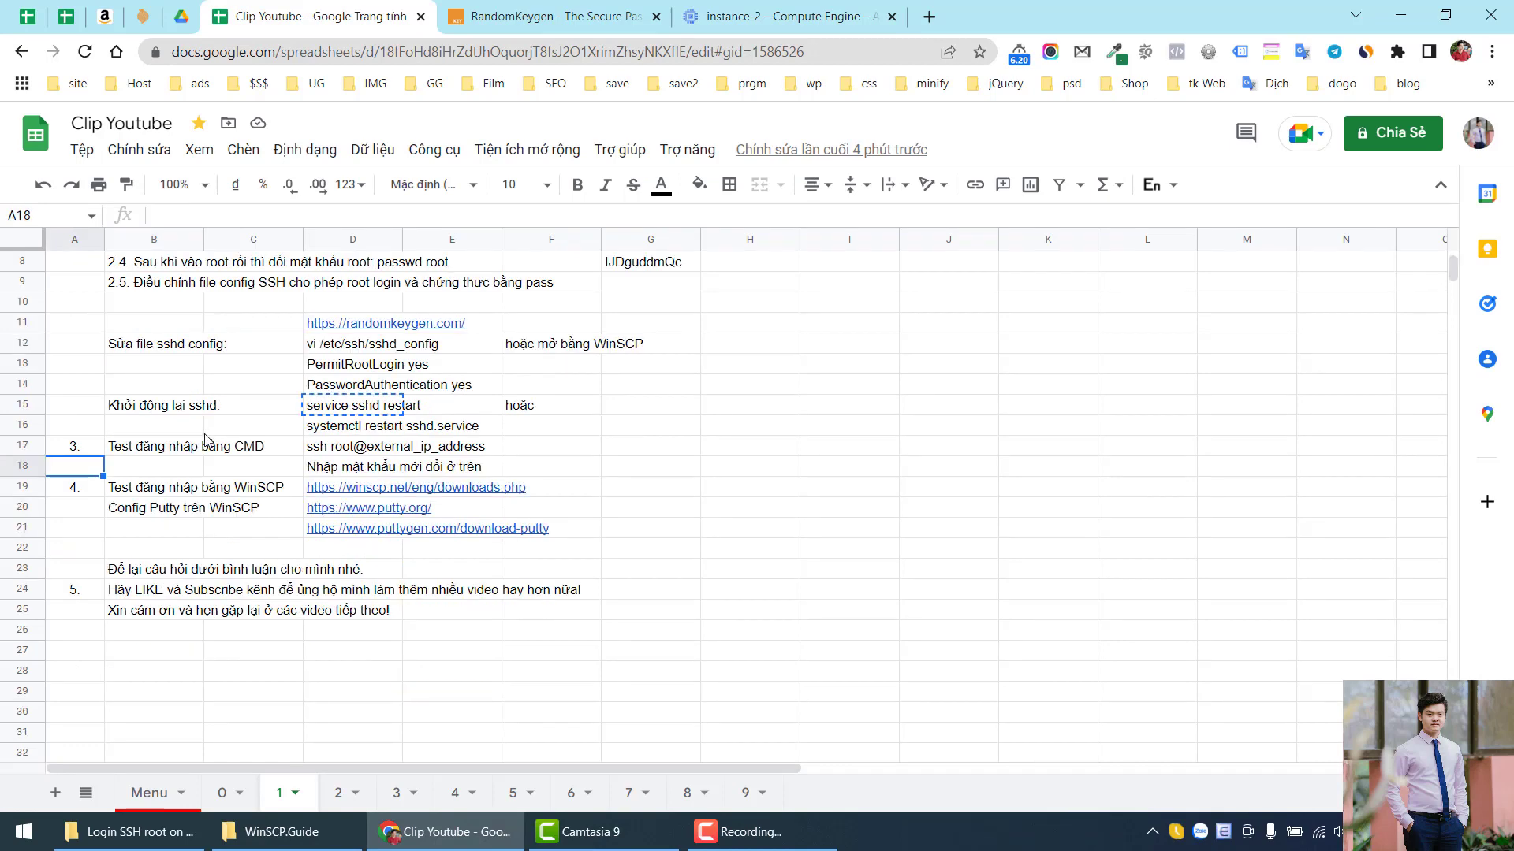
scroll(603, 399, "up", 2)
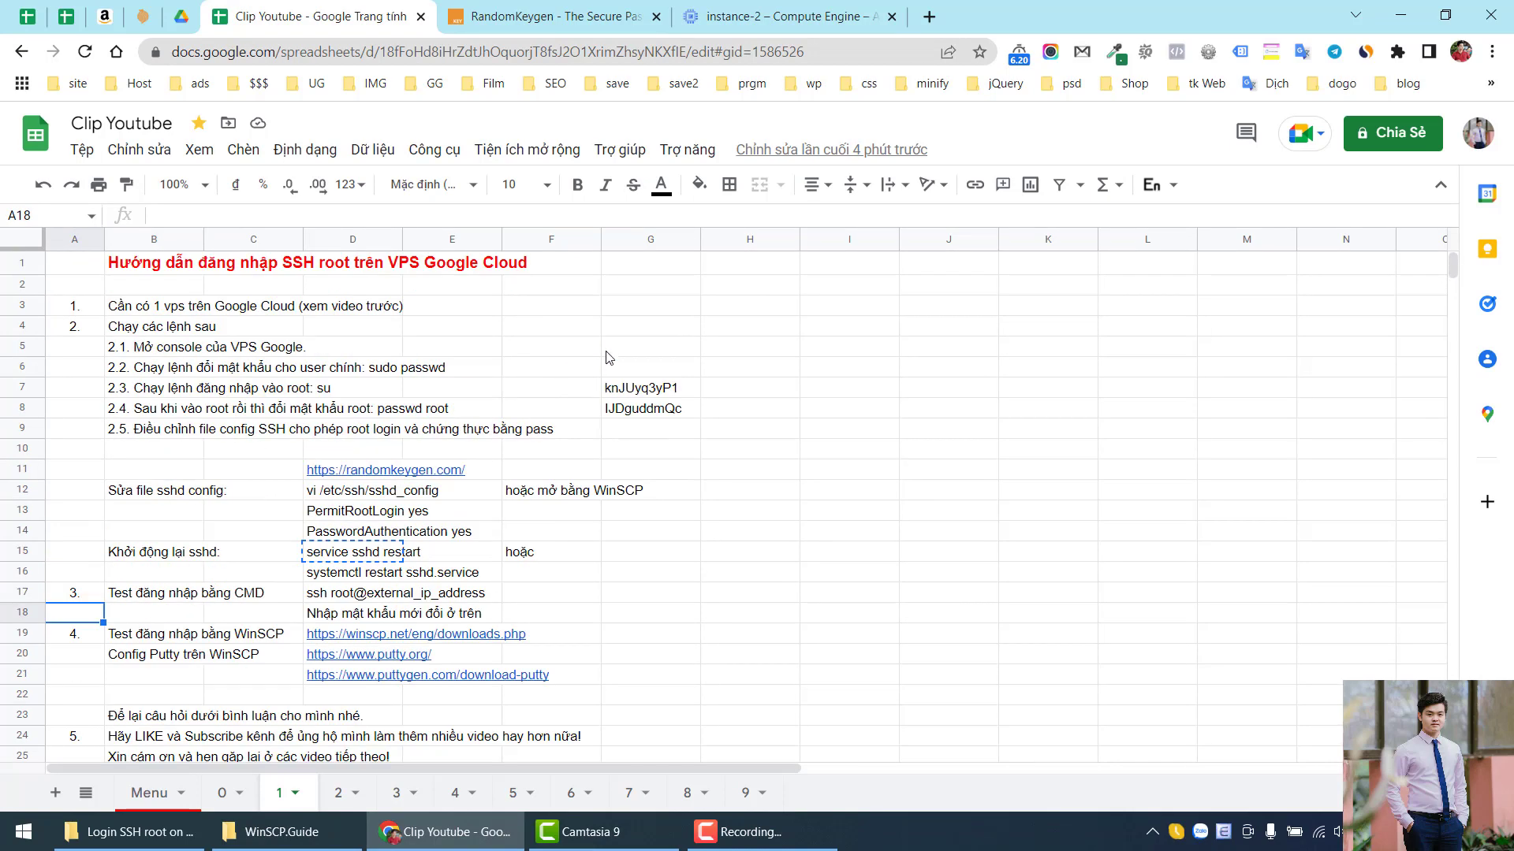
scroll(608, 357, "down", 3)
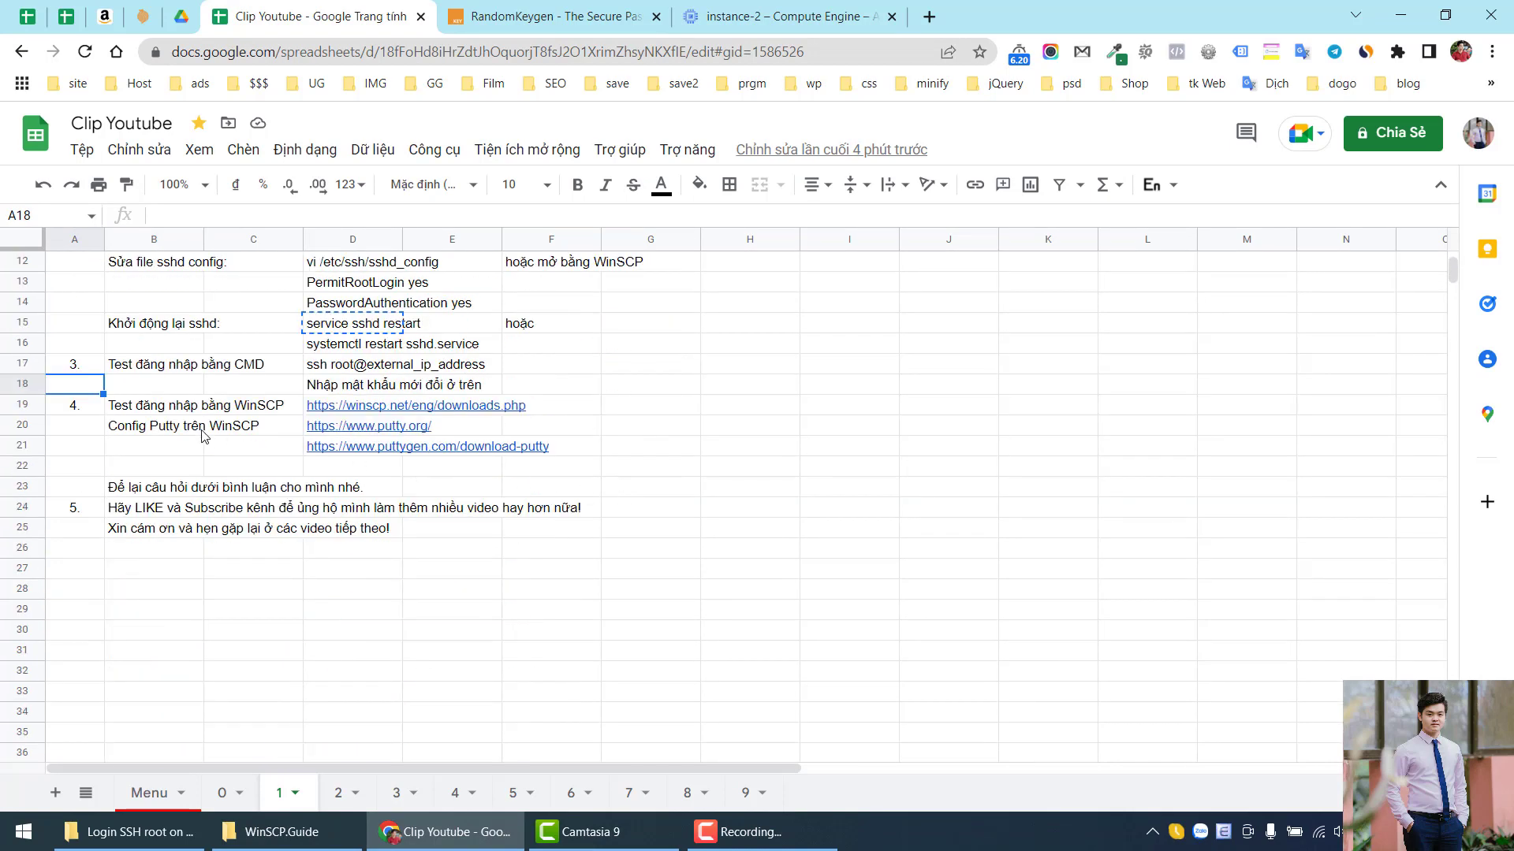
left_click(143, 416)
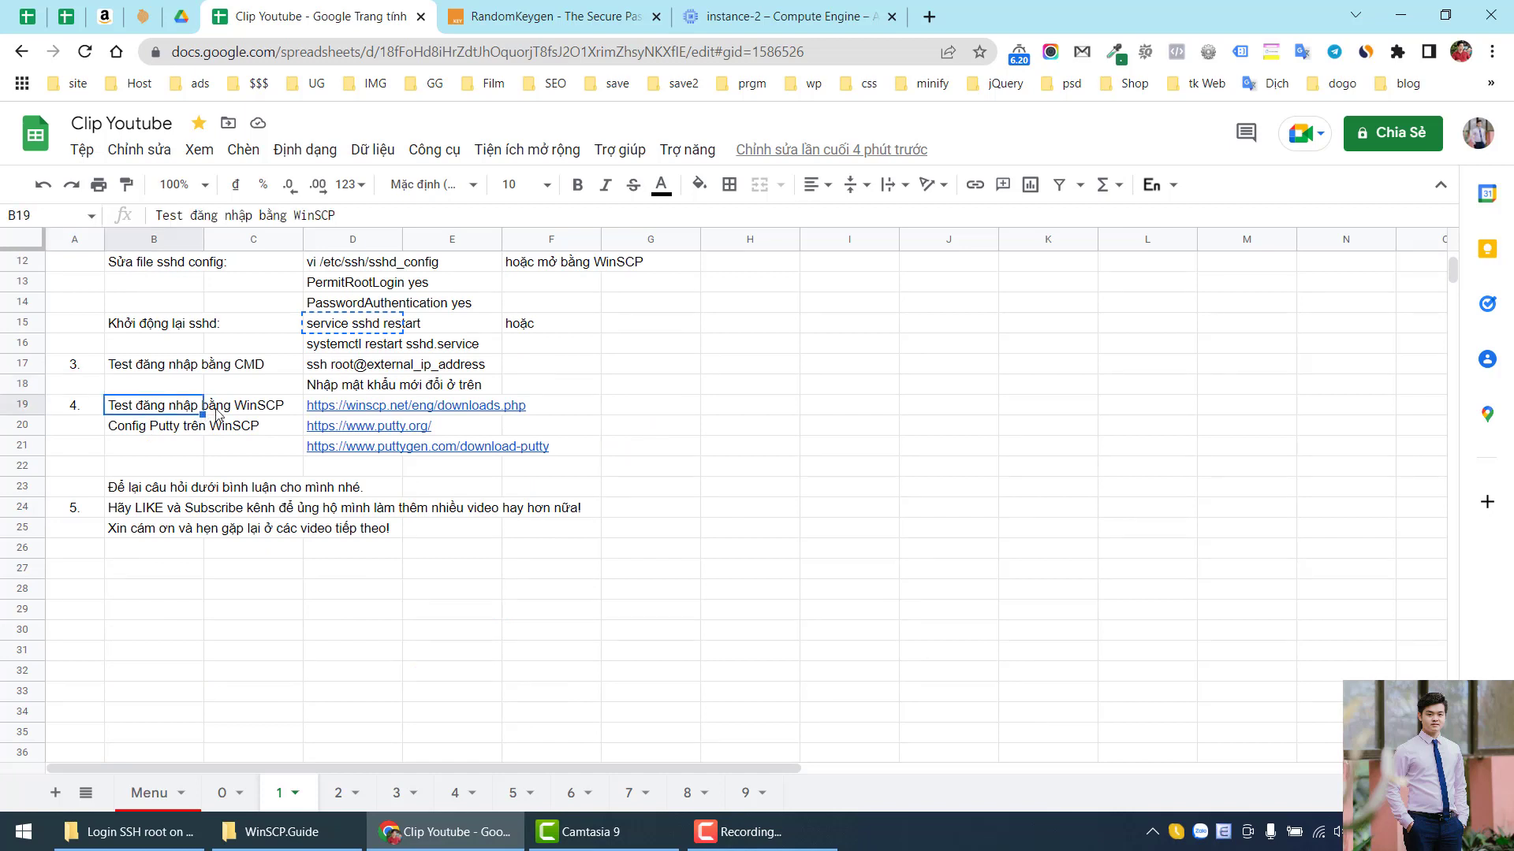
left_click(332, 411)
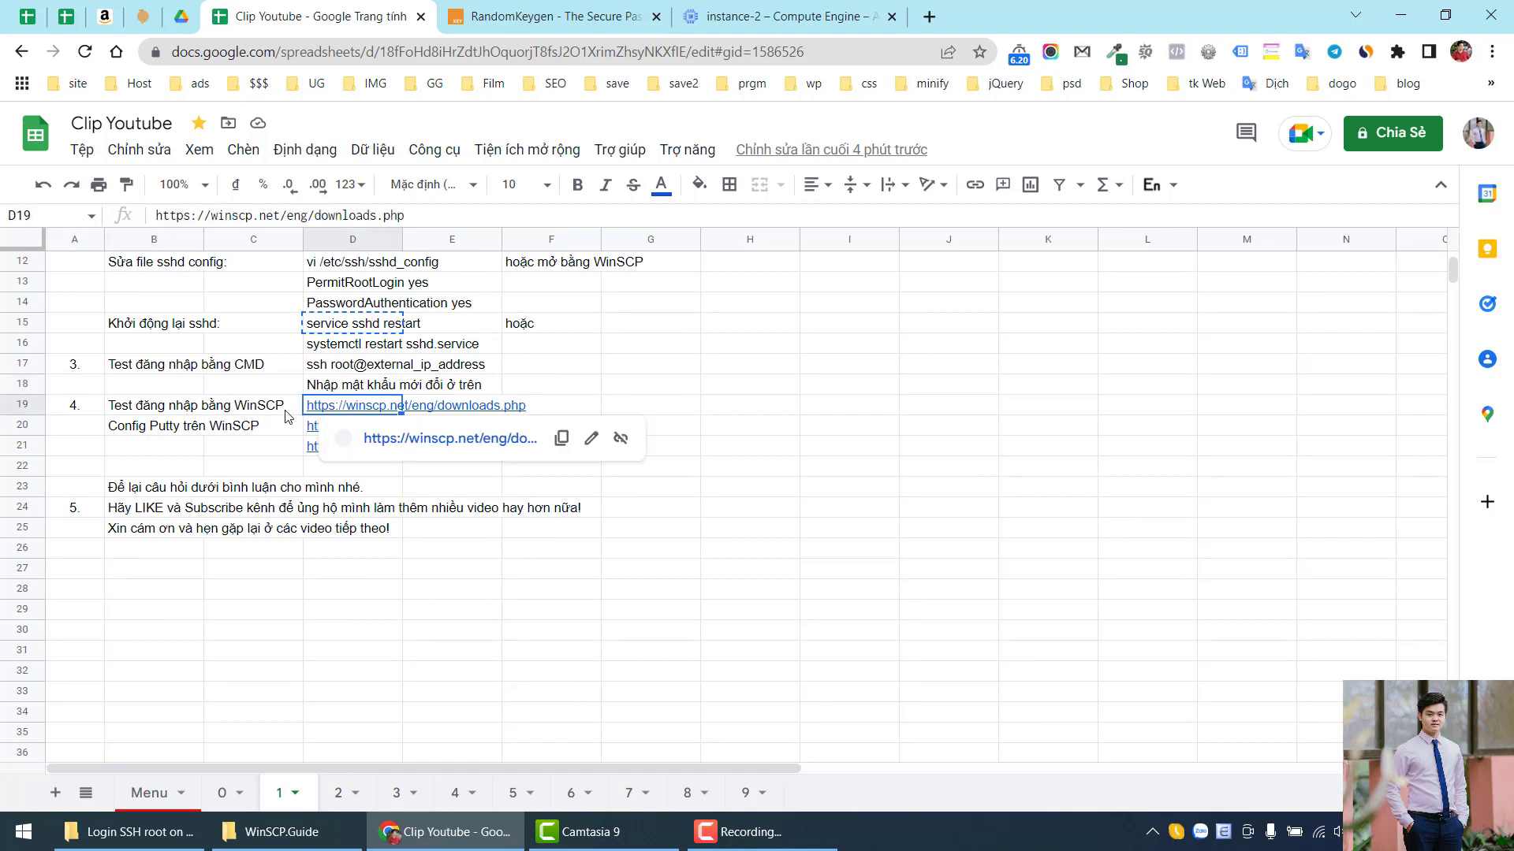
left_click(133, 410)
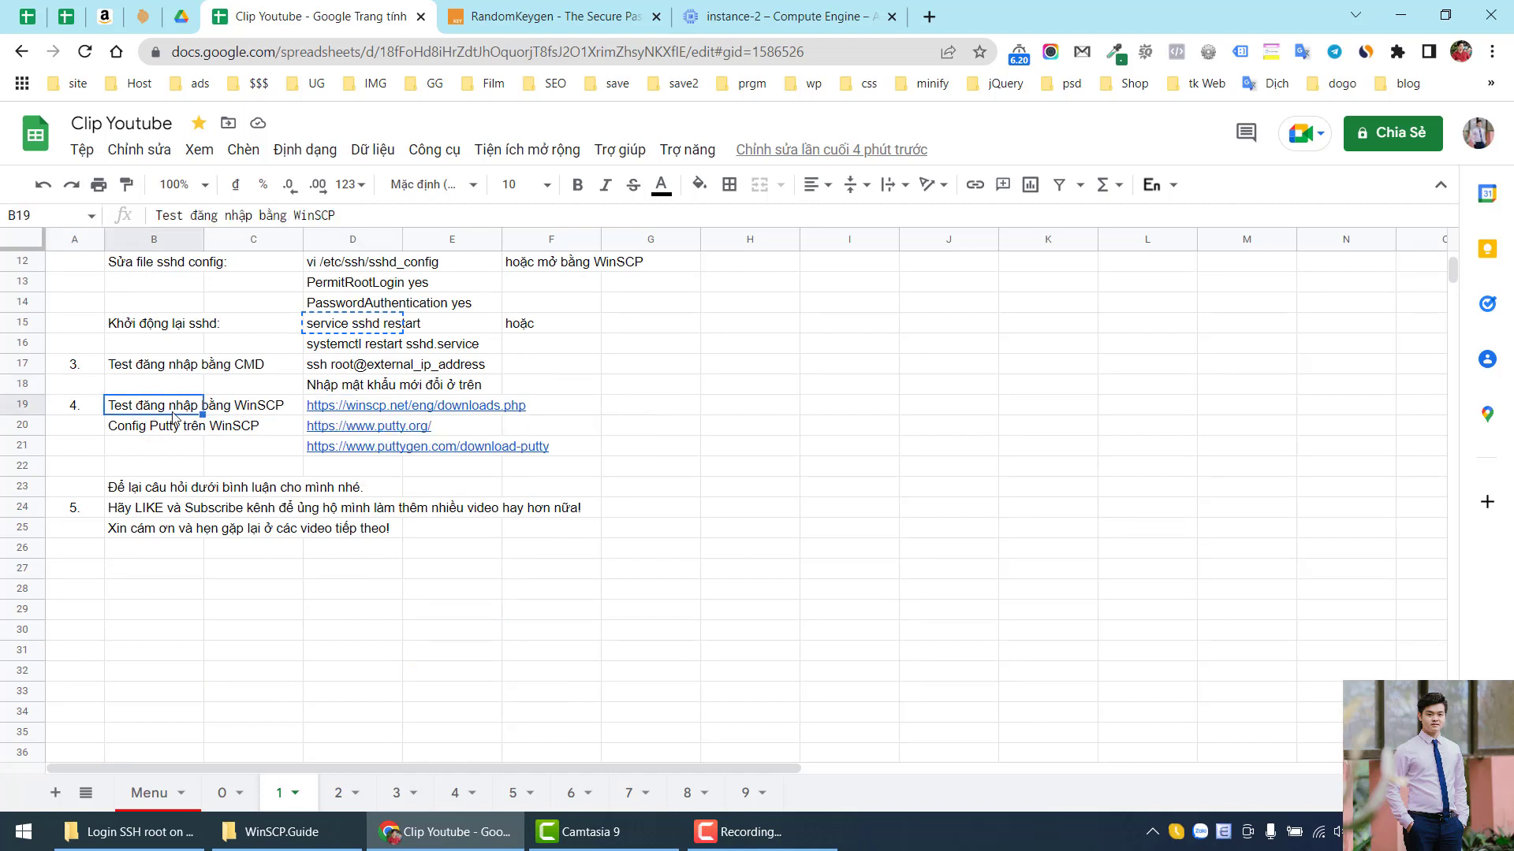
left_click(318, 412)
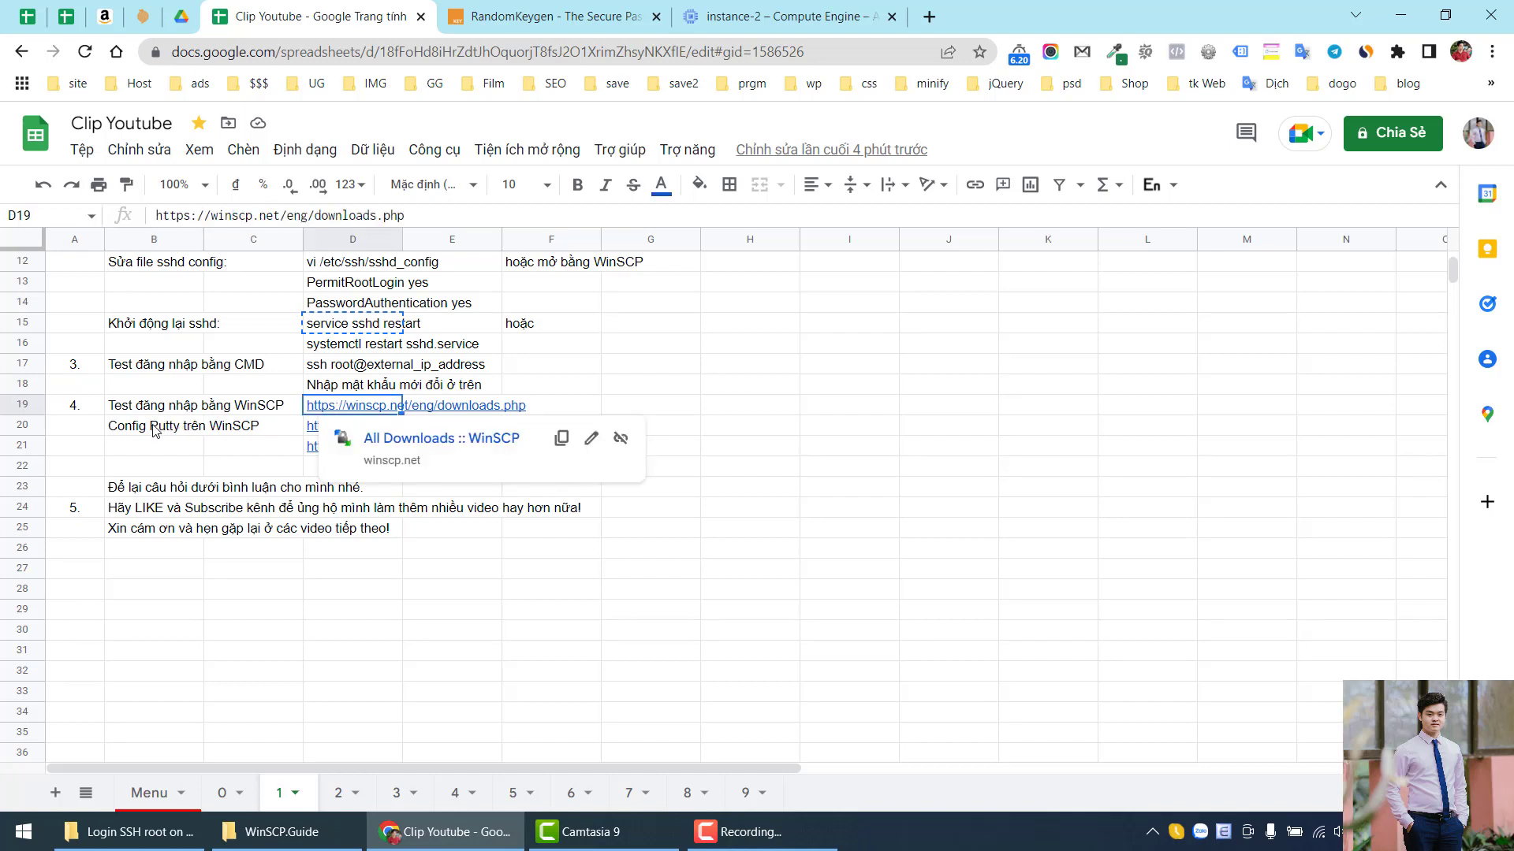
left_click(124, 450)
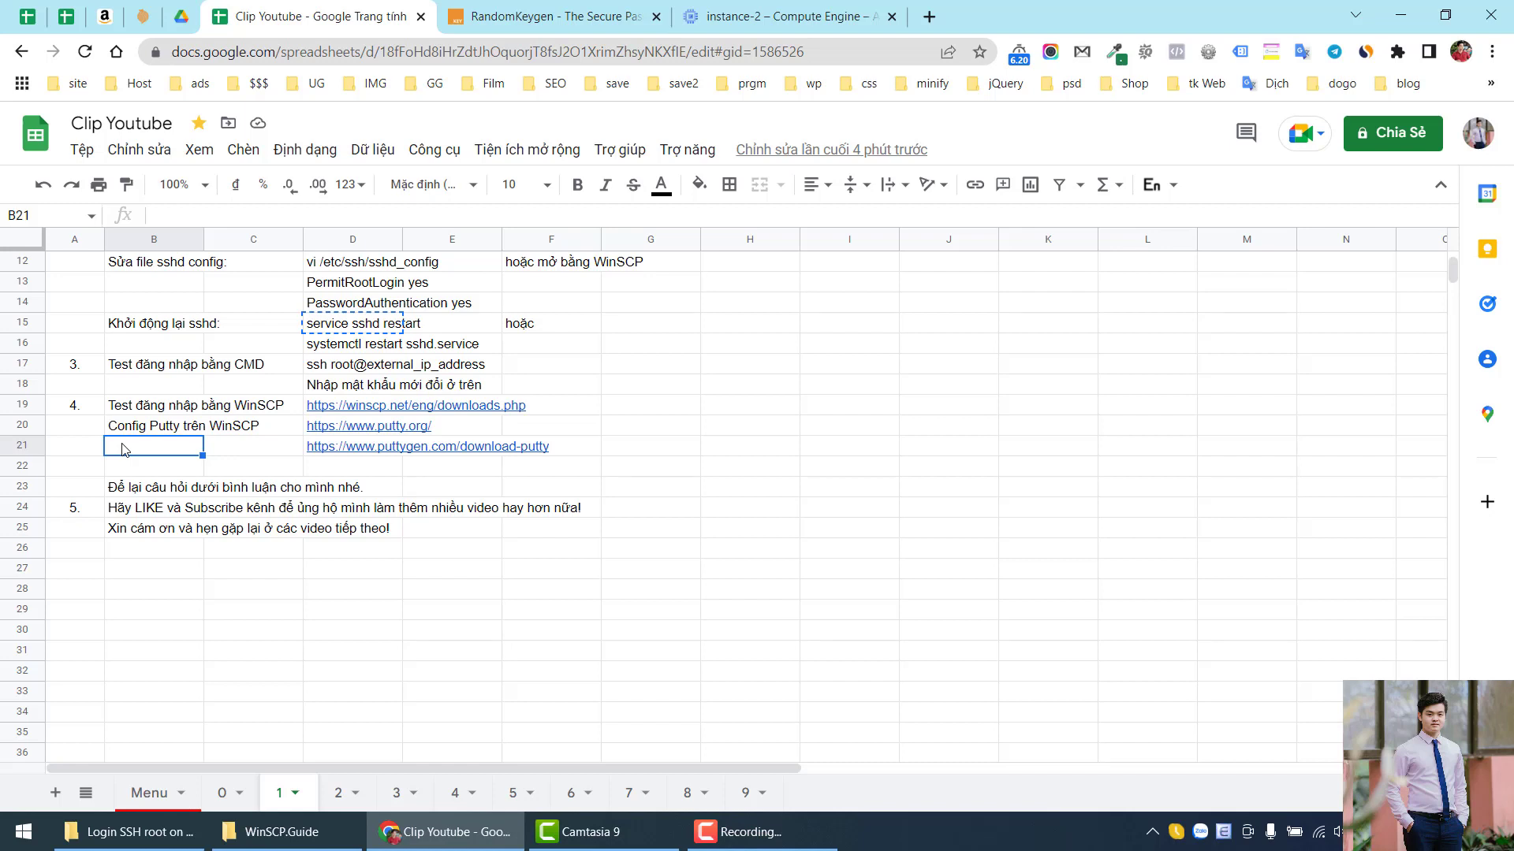
left_click(139, 429)
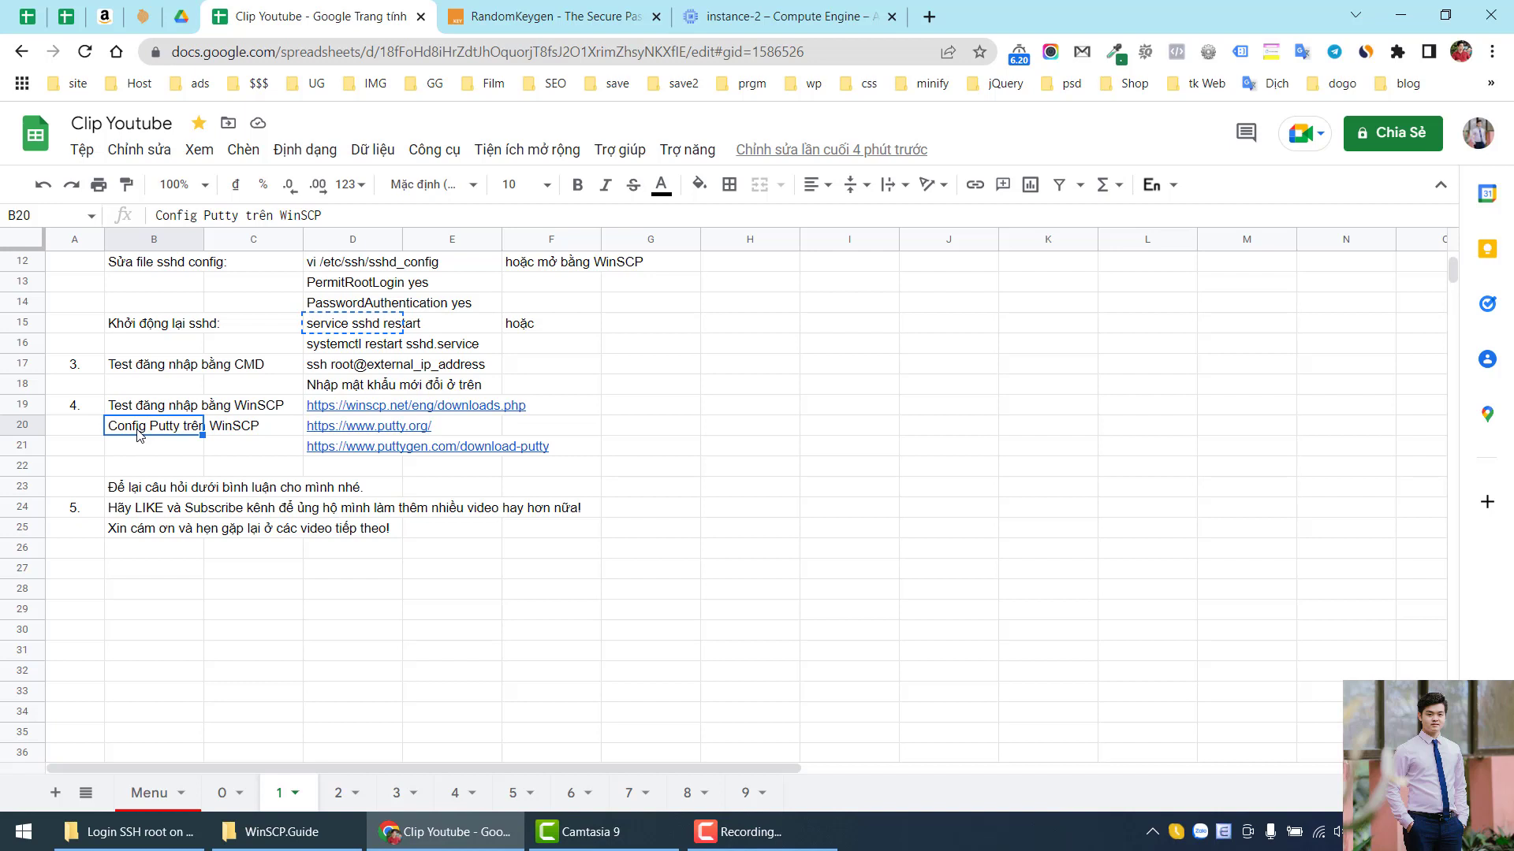
Check the available SSH connection options of instance-2 in Compute Engine, then return to the guide spreadsheet.
left_click(788, 16)
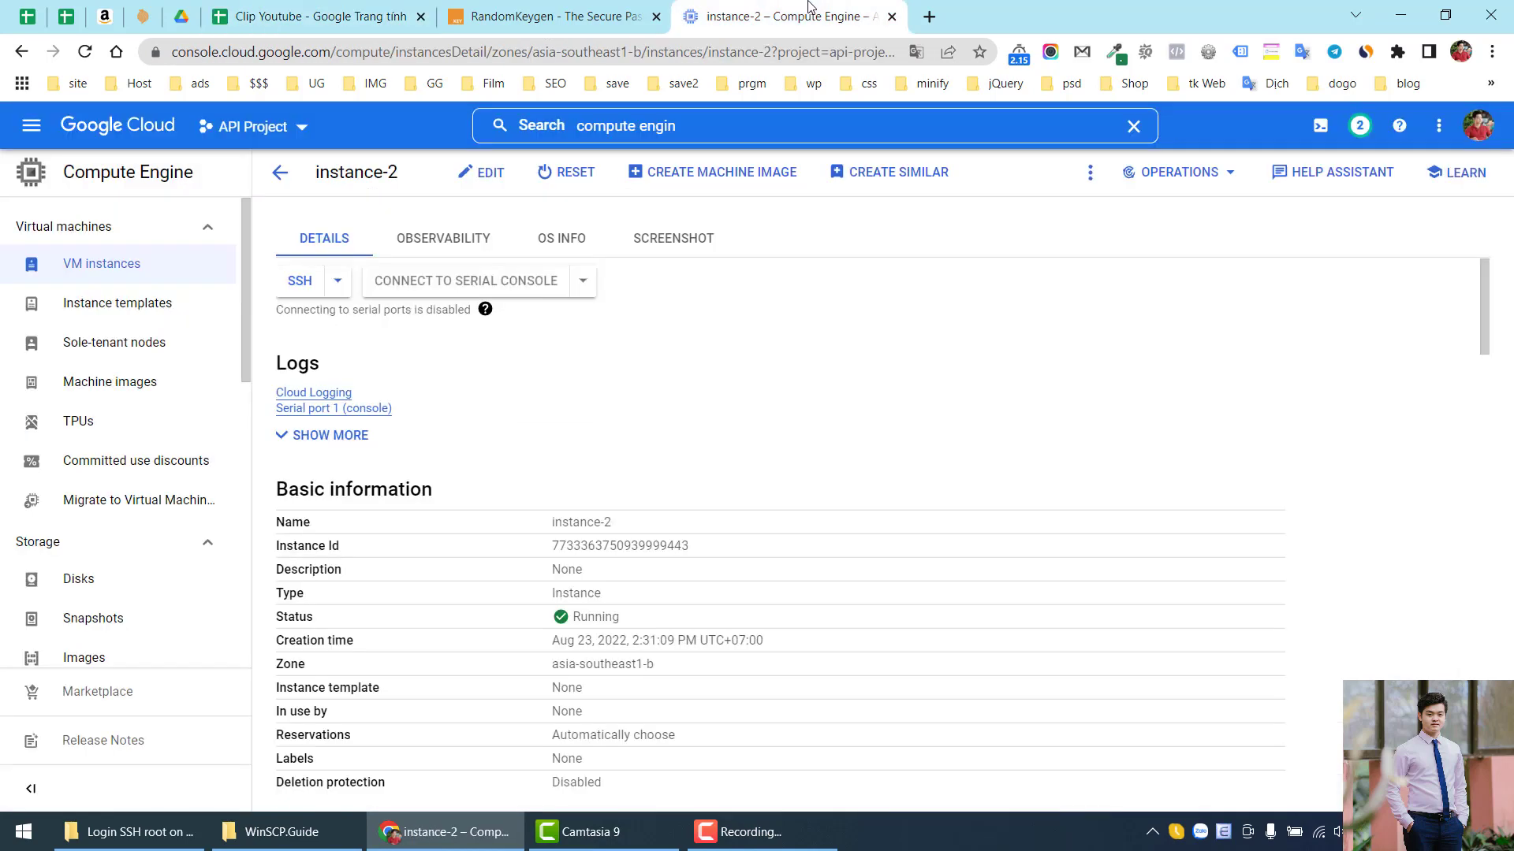
left_click(344, 290)
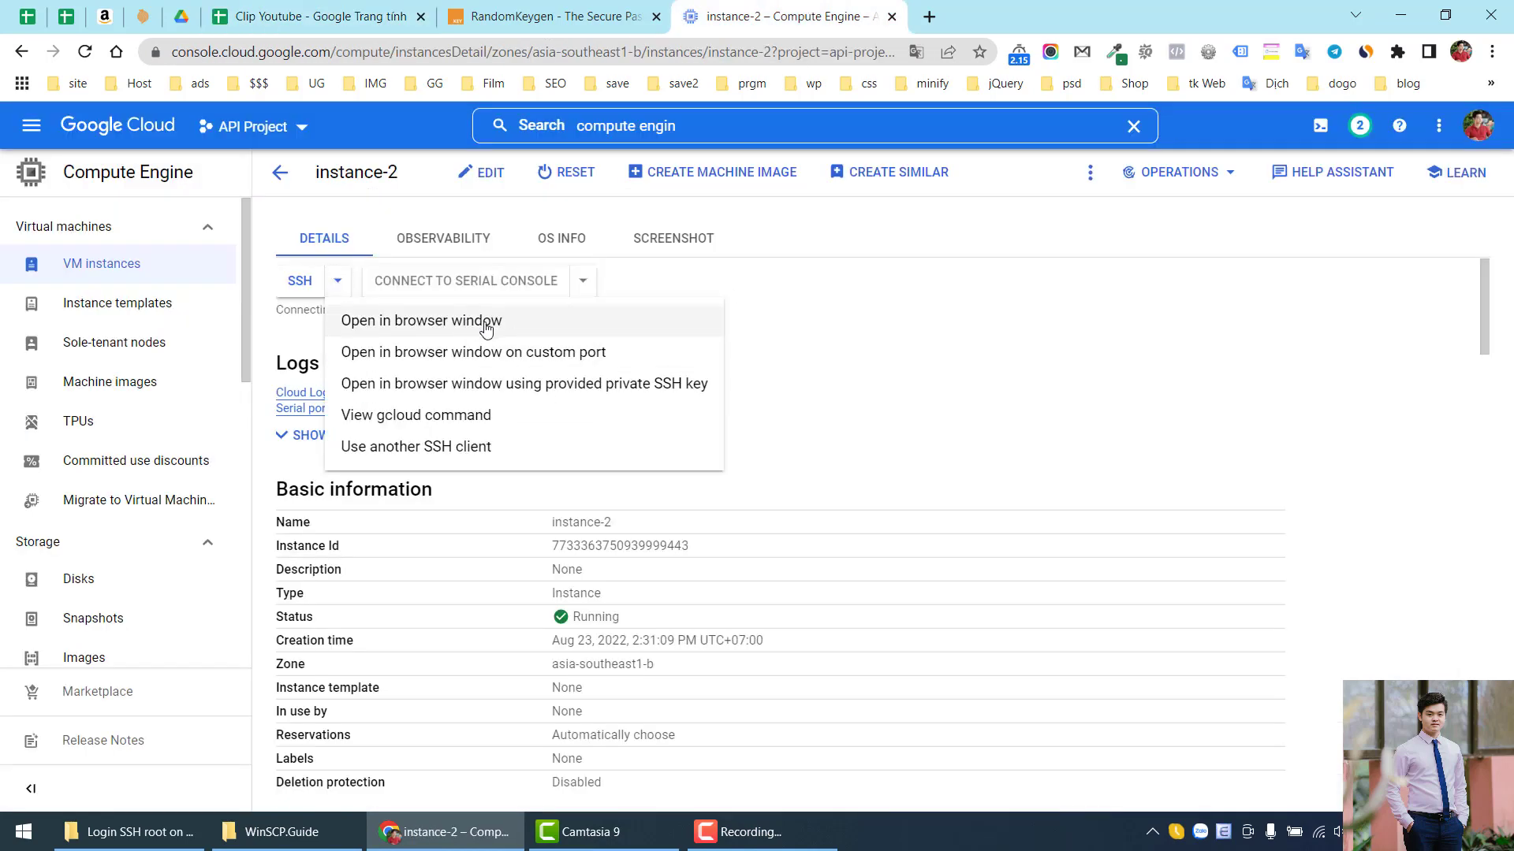
left_click(821, 339)
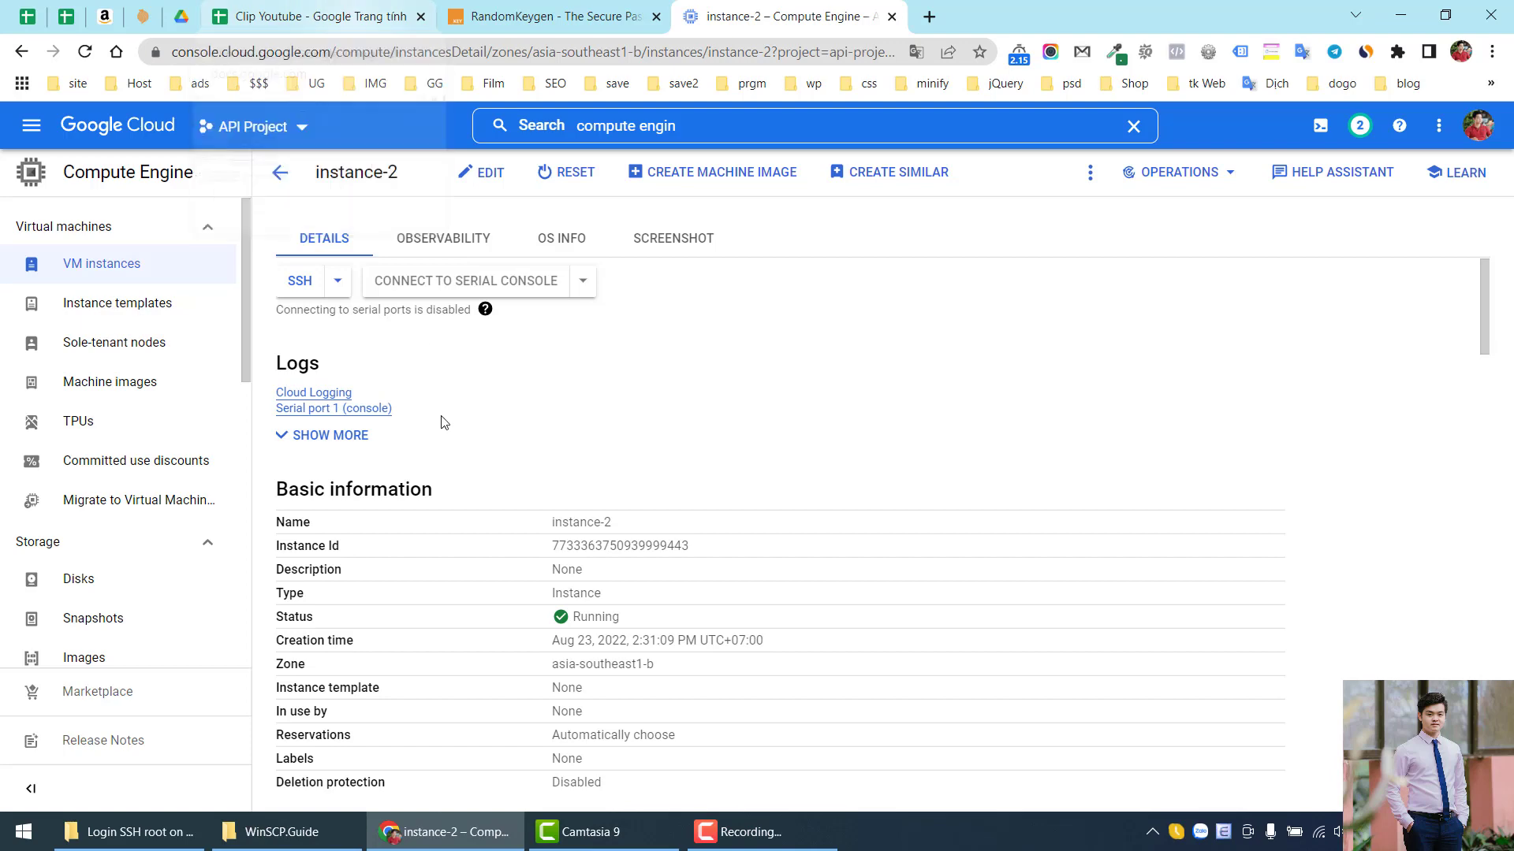
left_click(365, 23)
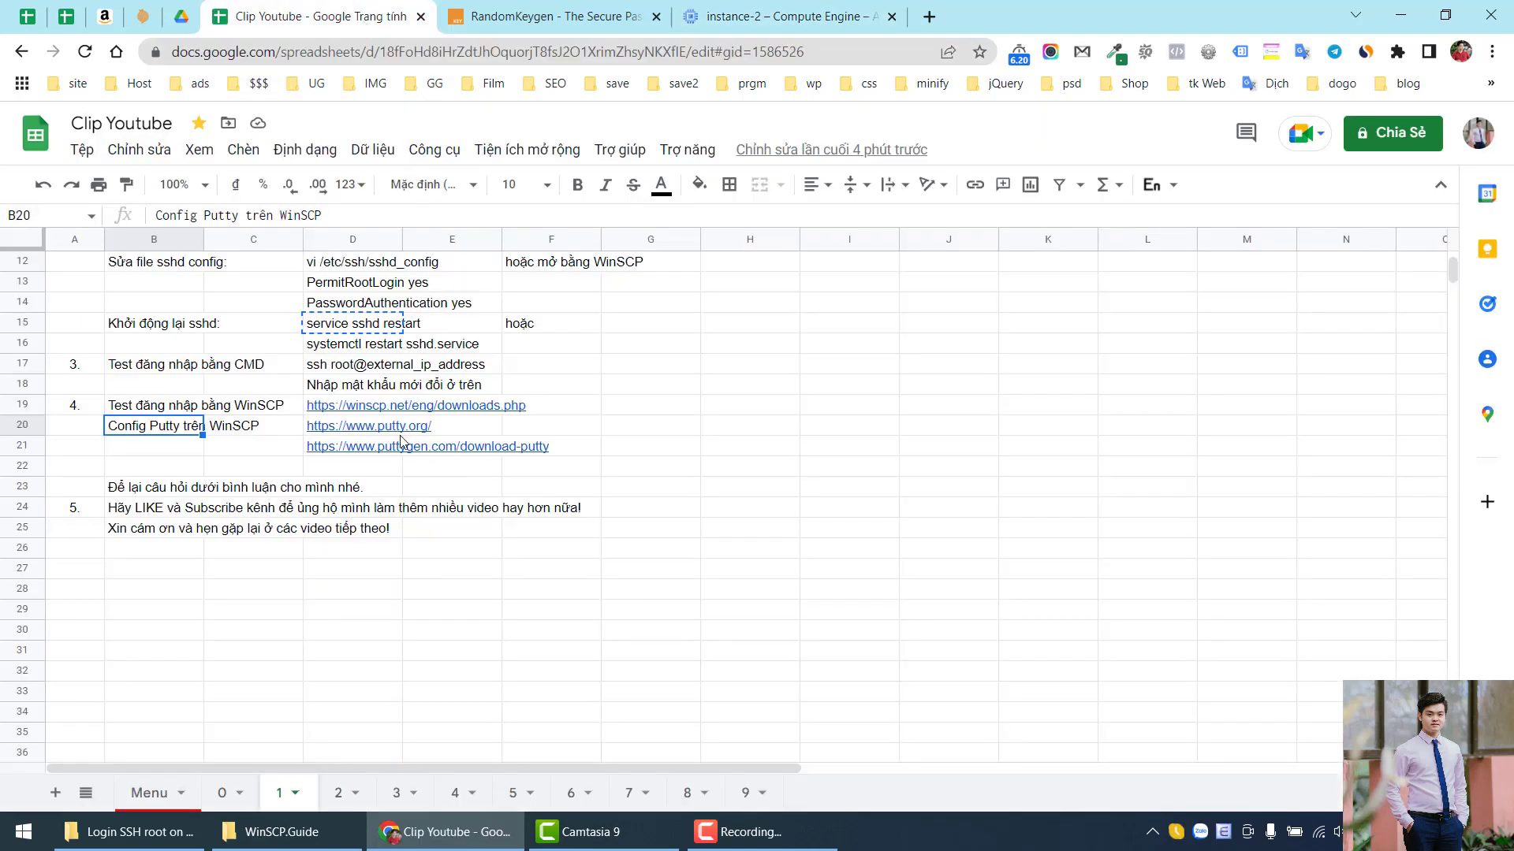
Open the WinSCP downloads page from the winscp.net link in cell D19 of the guide spreadsheet.
left_click(320, 411)
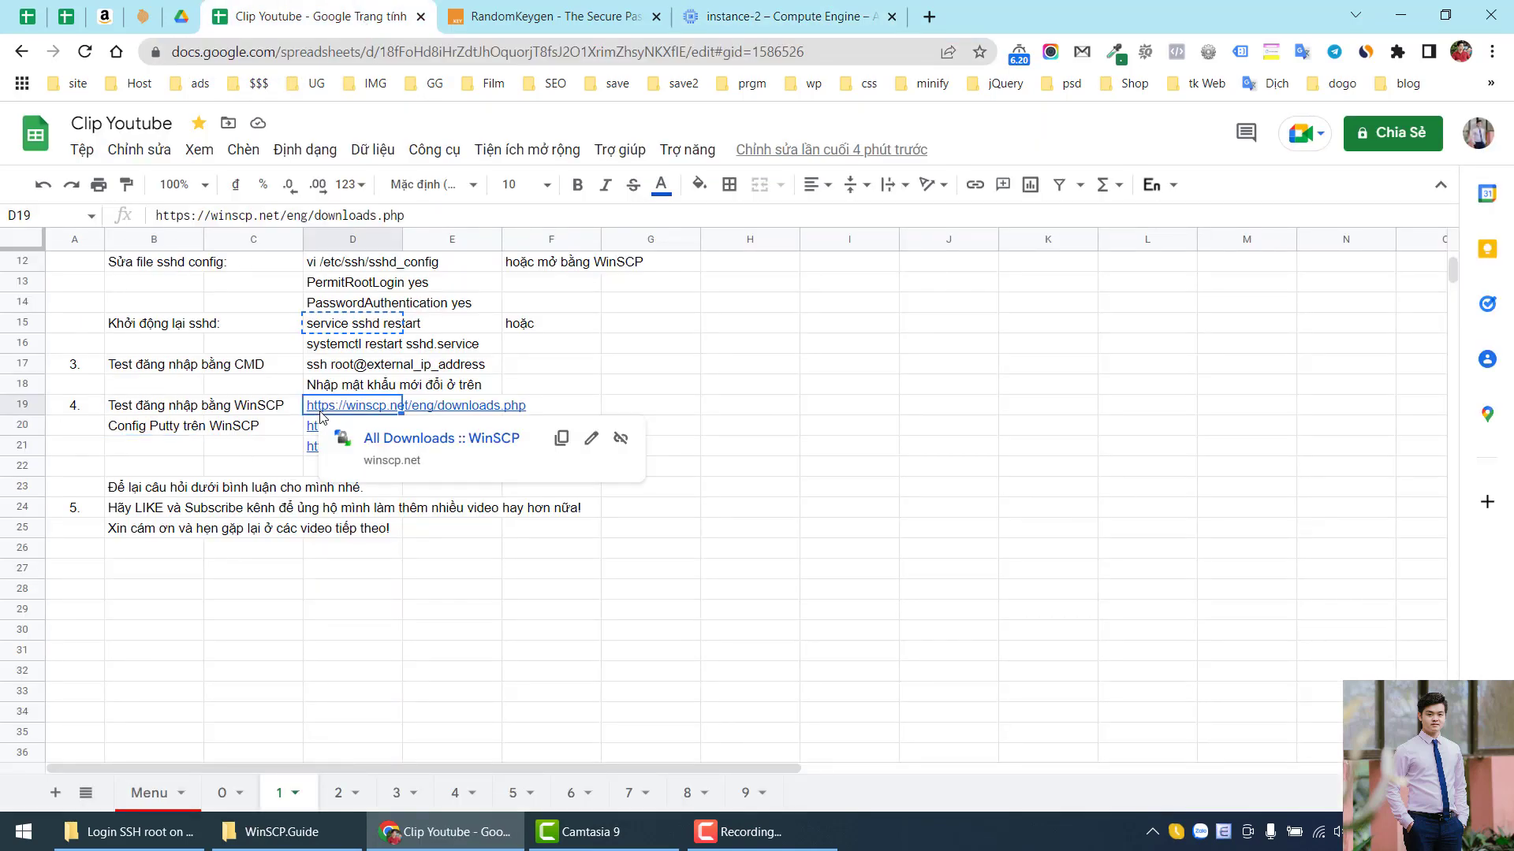
left_click(270, 454)
left_click_drag(598, 456, 332, 425)
left_click(151, 447)
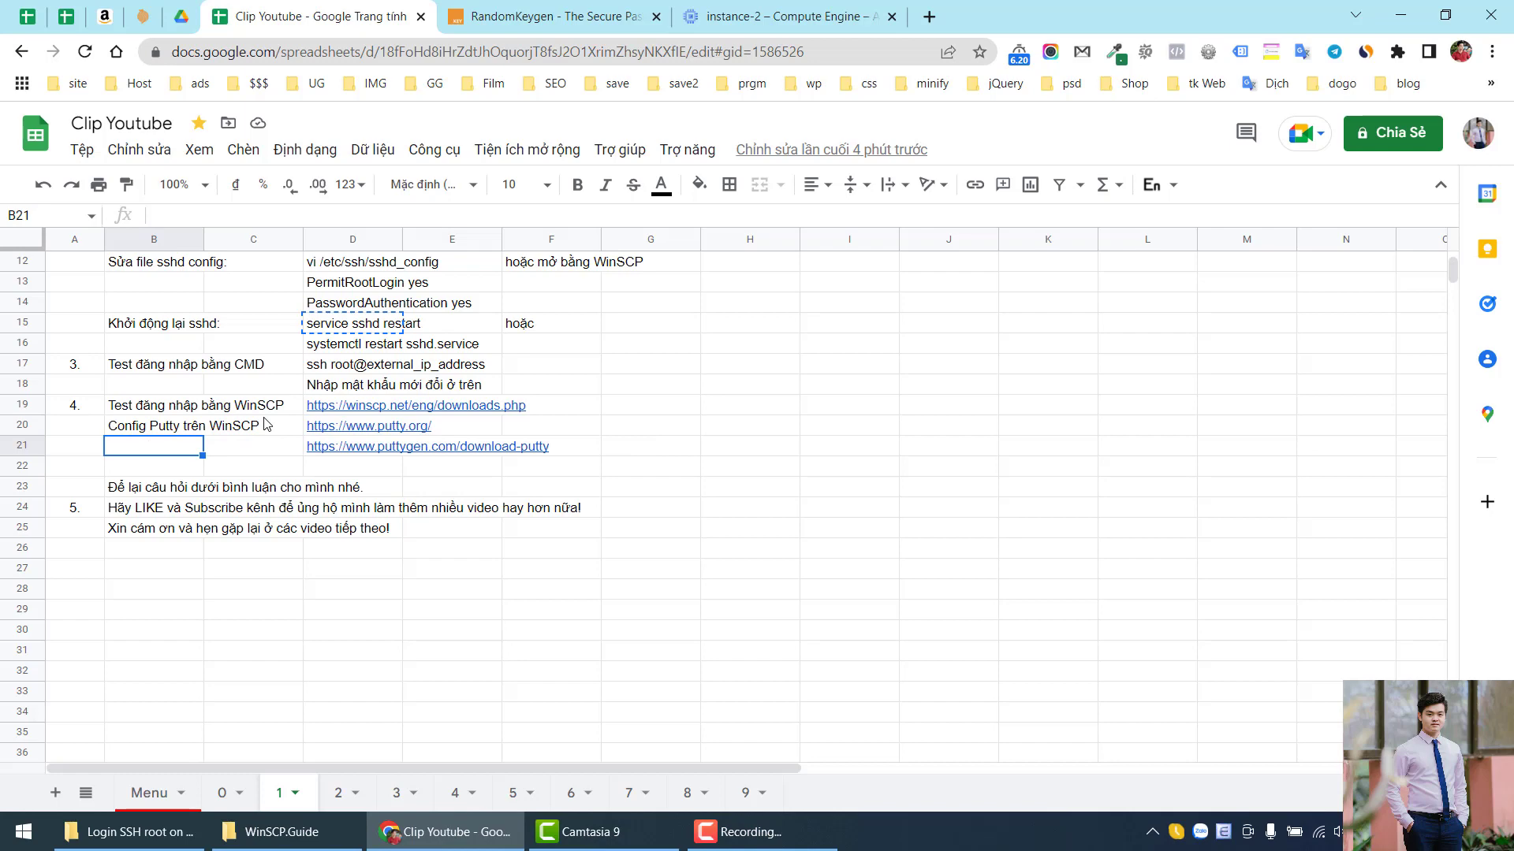
scroll(275, 450, "up", 3)
left_click(327, 635)
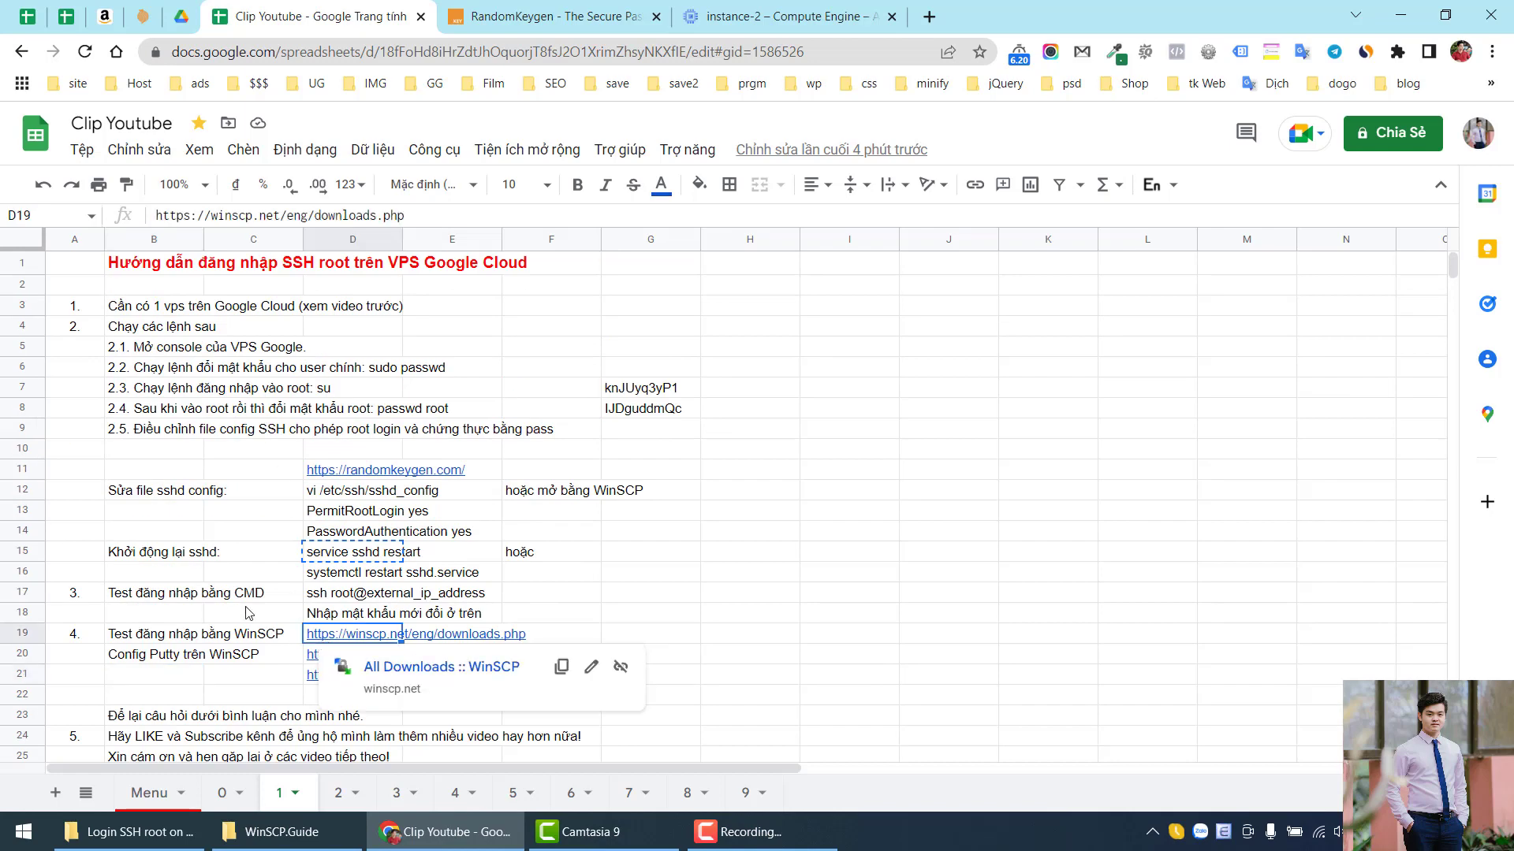
scroll(327, 637, "down", 1)
left_click(410, 604)
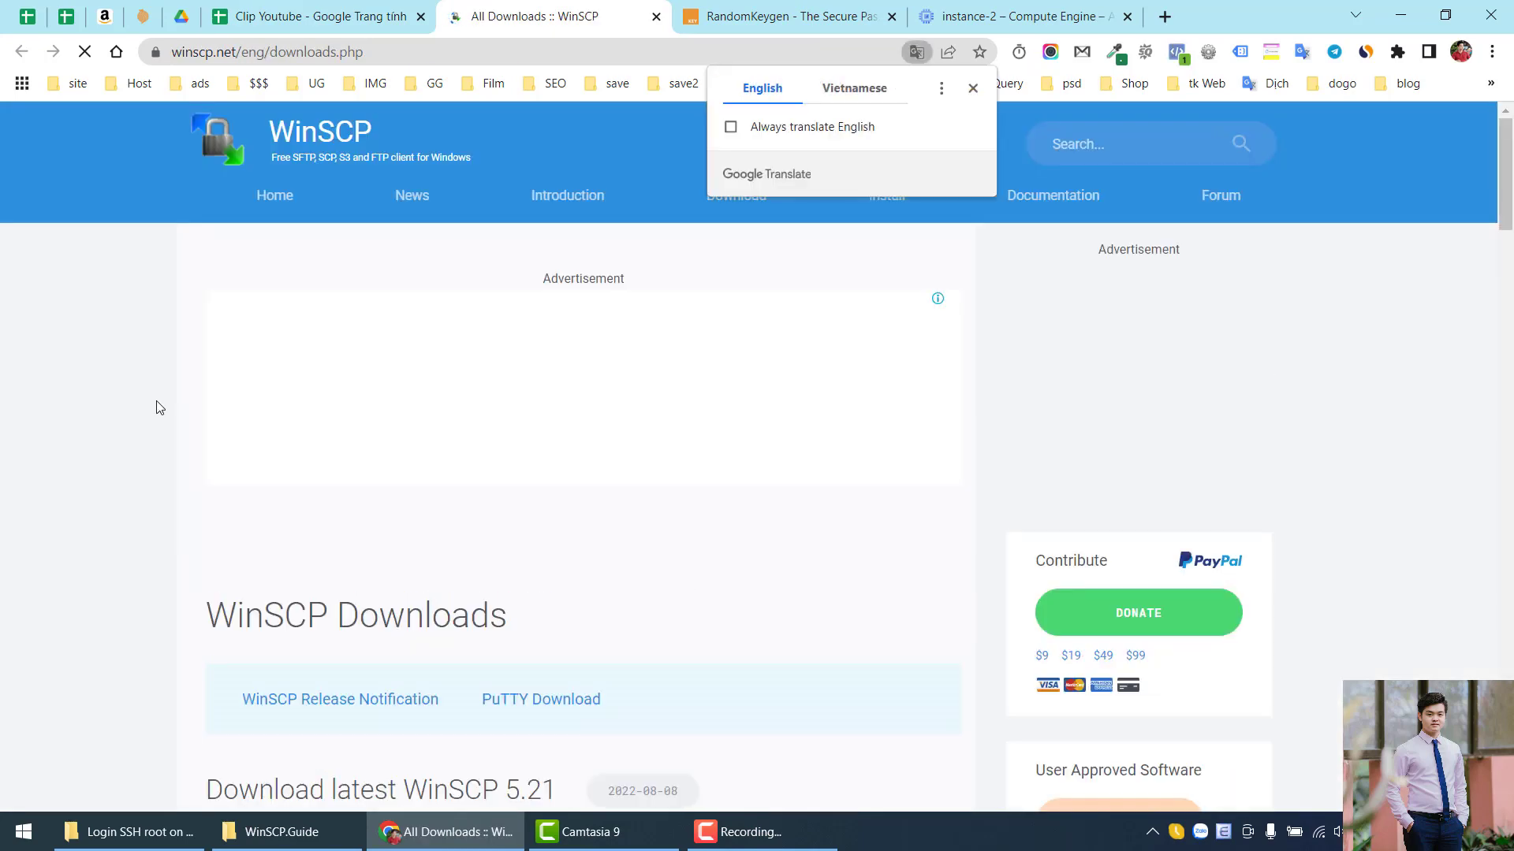
Examine the WinSCP 5.21 download options, including the Portable executables package.
scroll(156, 407, "down", 5)
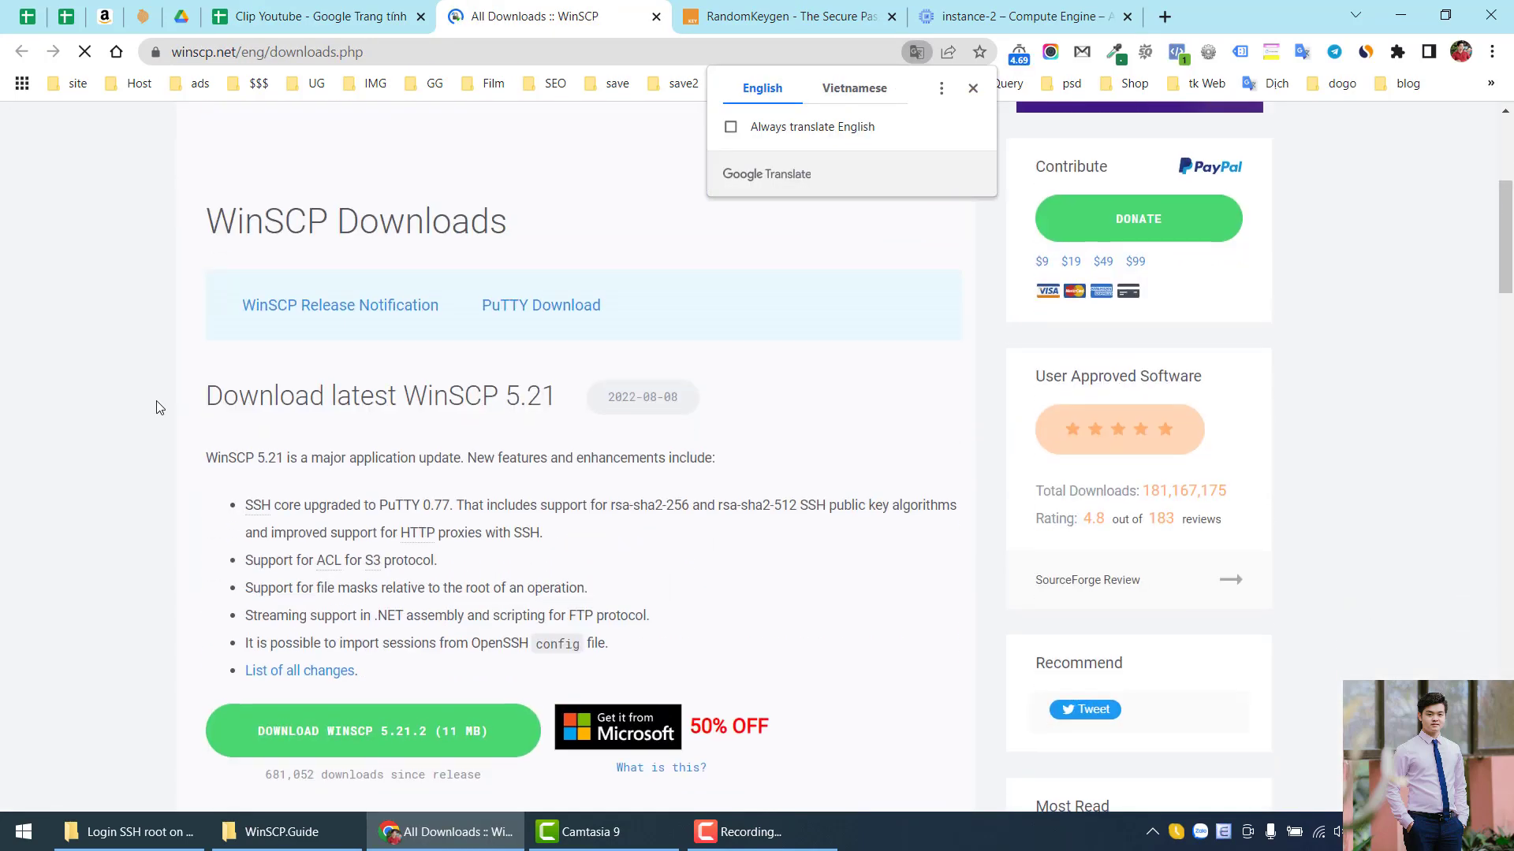
scroll(156, 407, "down", 4)
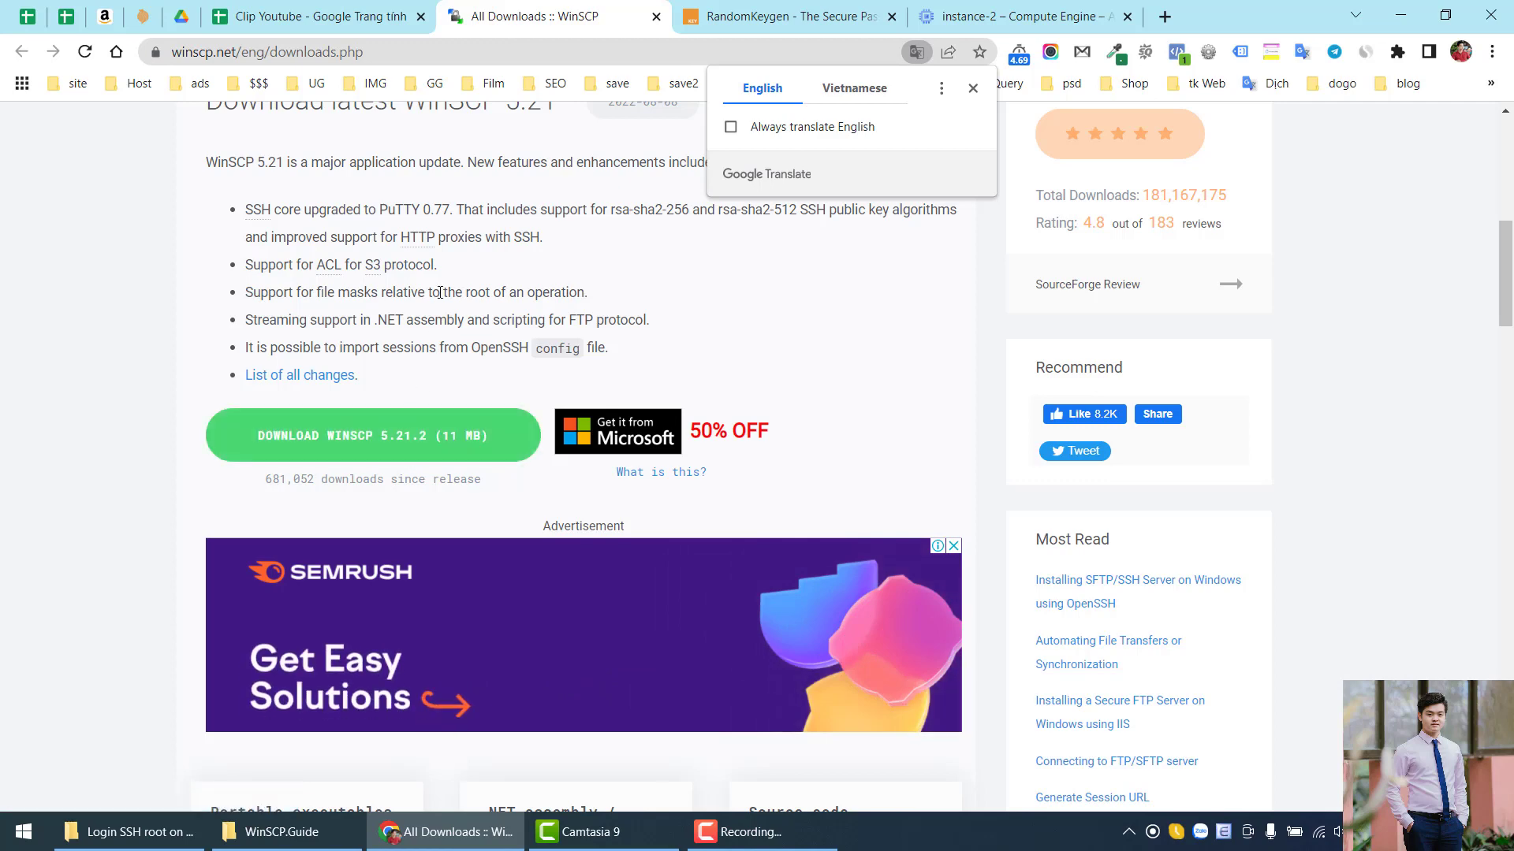
scroll(158, 402, "down", 5)
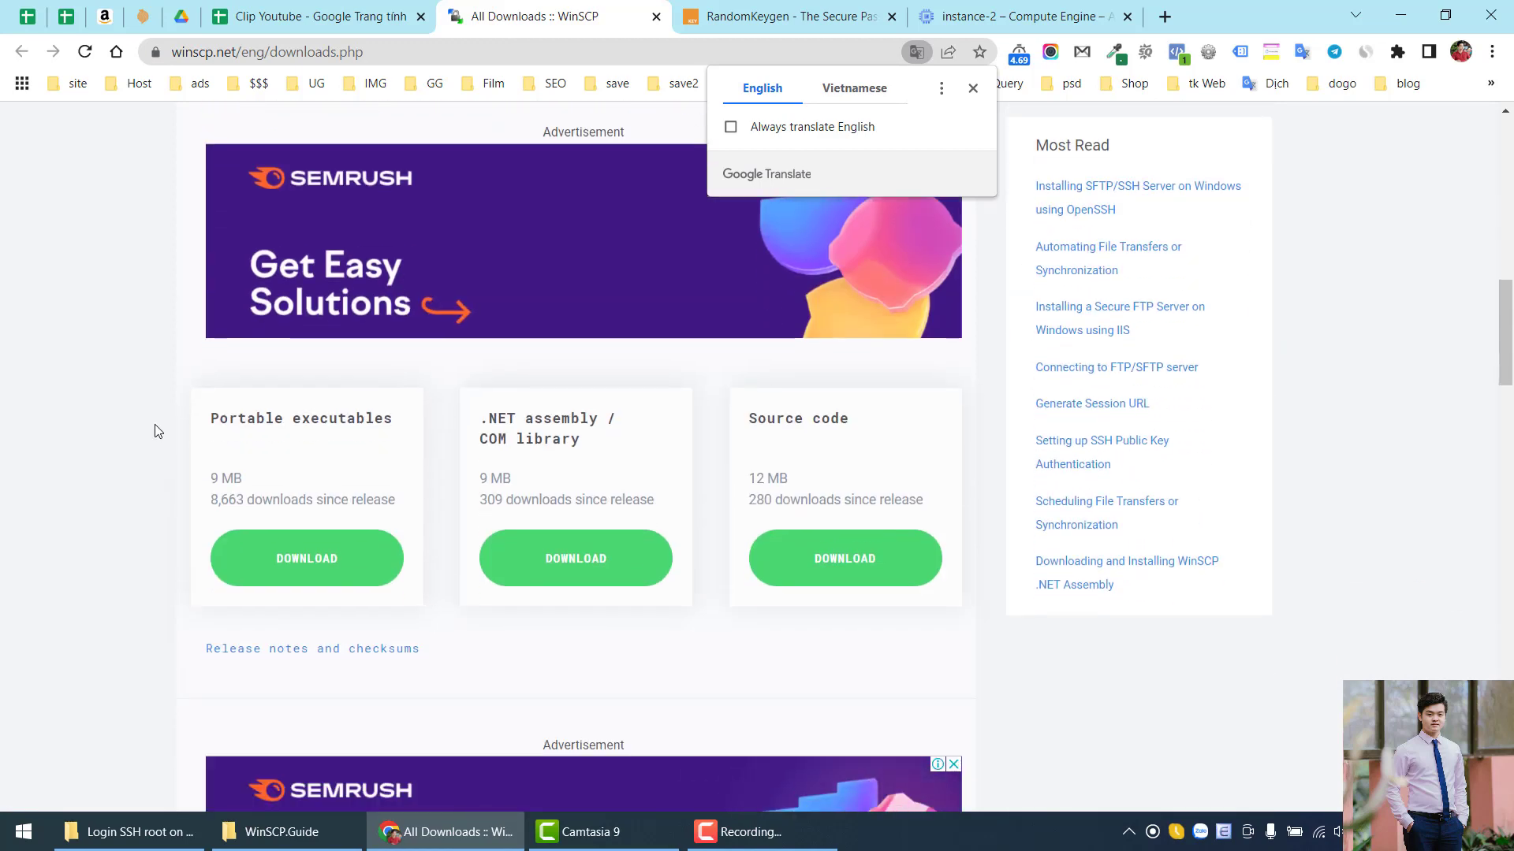
scroll(153, 430, "down", 1)
left_click_drag(209, 319, 253, 341)
left_click(328, 355)
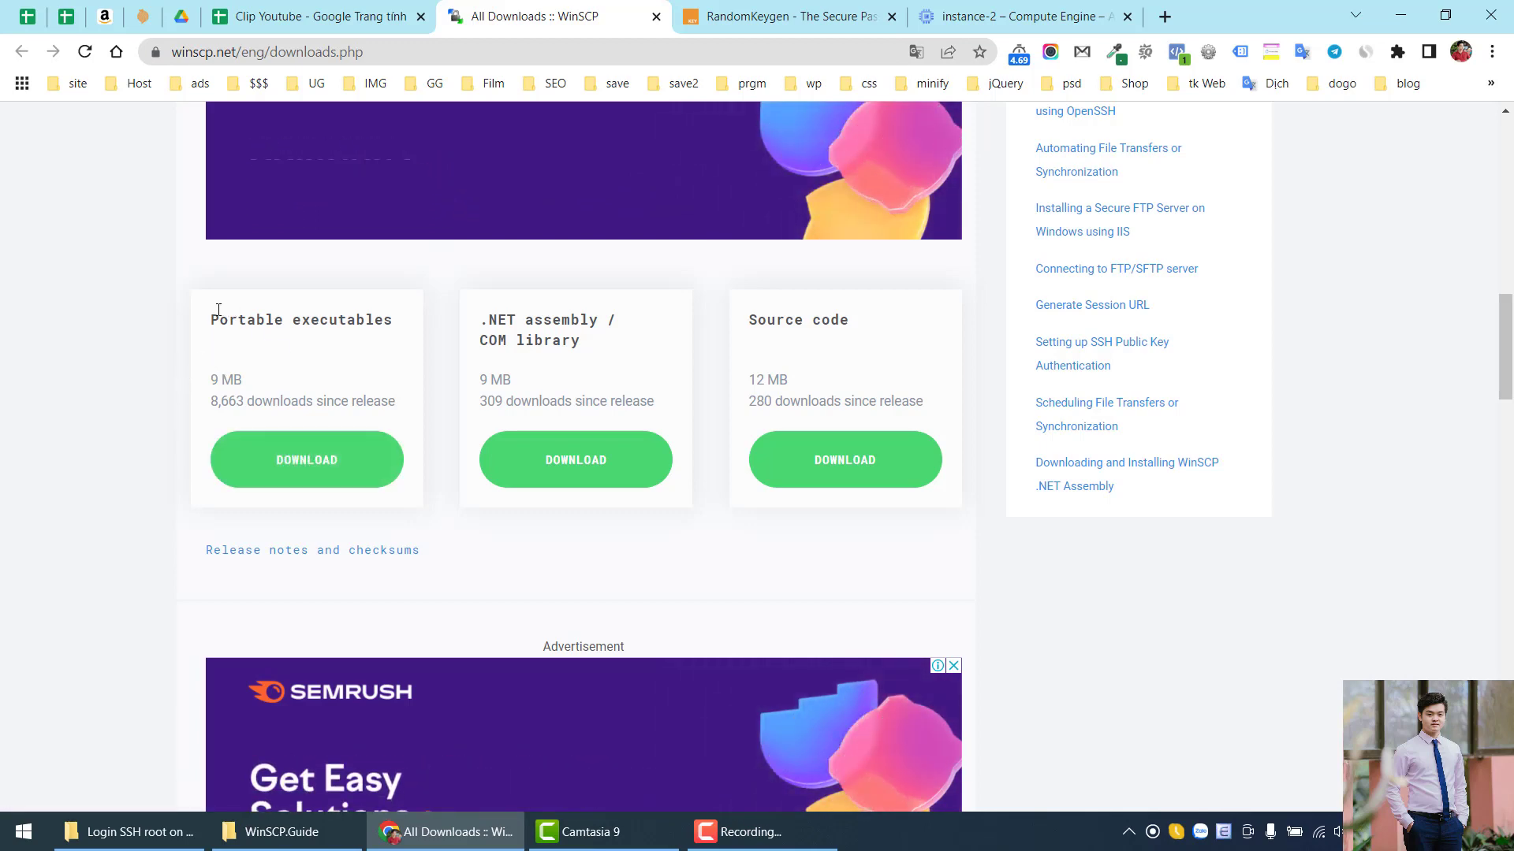
left_click_drag(218, 309, 339, 320)
left_click(338, 319)
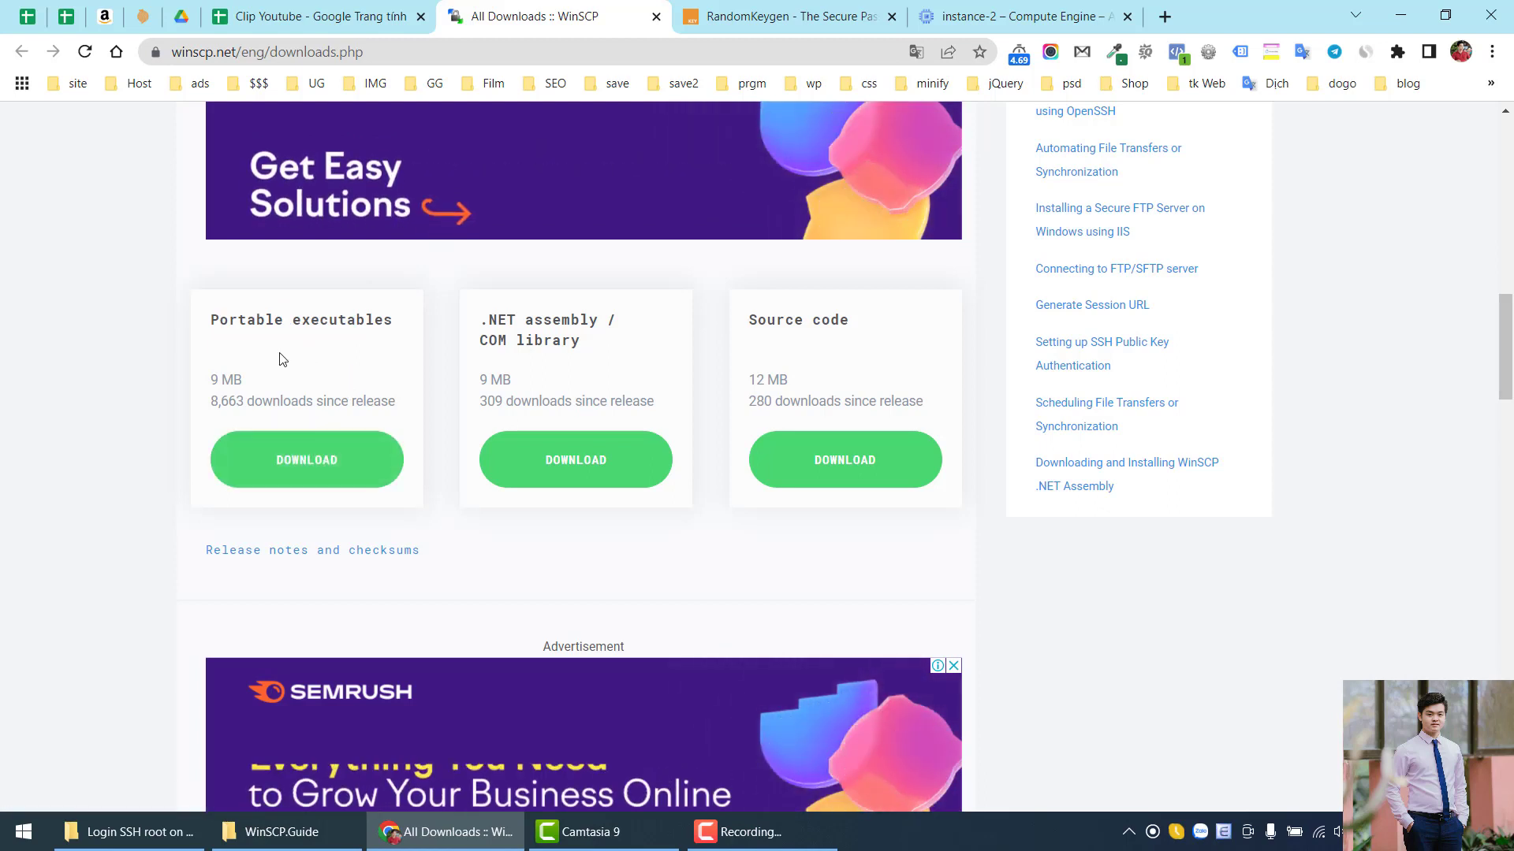
Open the putty.org and puttygen.com links from cells D20 and D21 of the guide spreadsheet in separate tabs, returning to the spreadsheet.
left_click(320, 6)
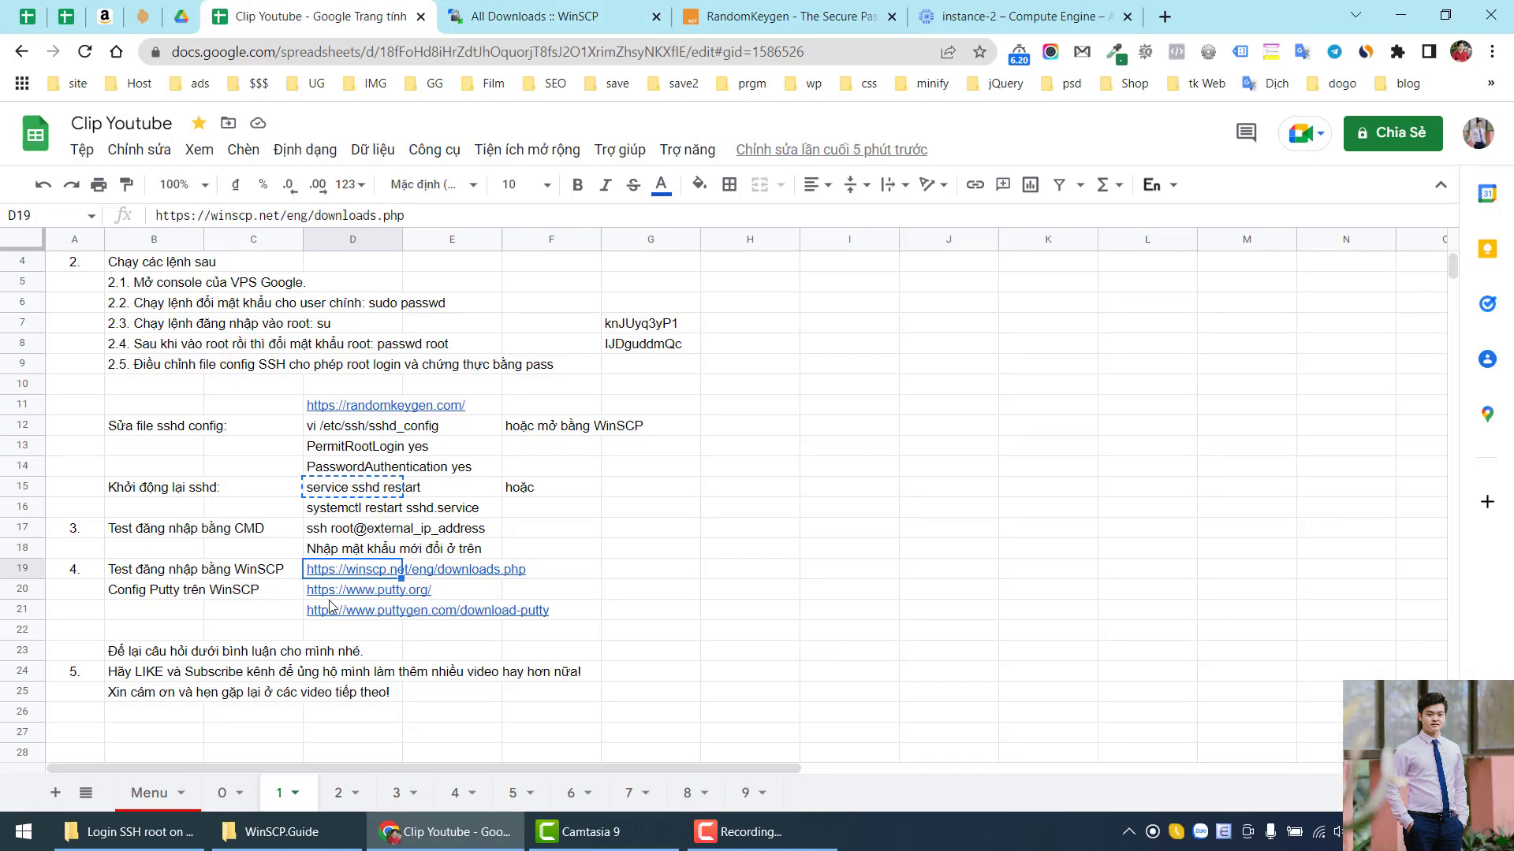
left_click_drag(331, 591, 351, 609)
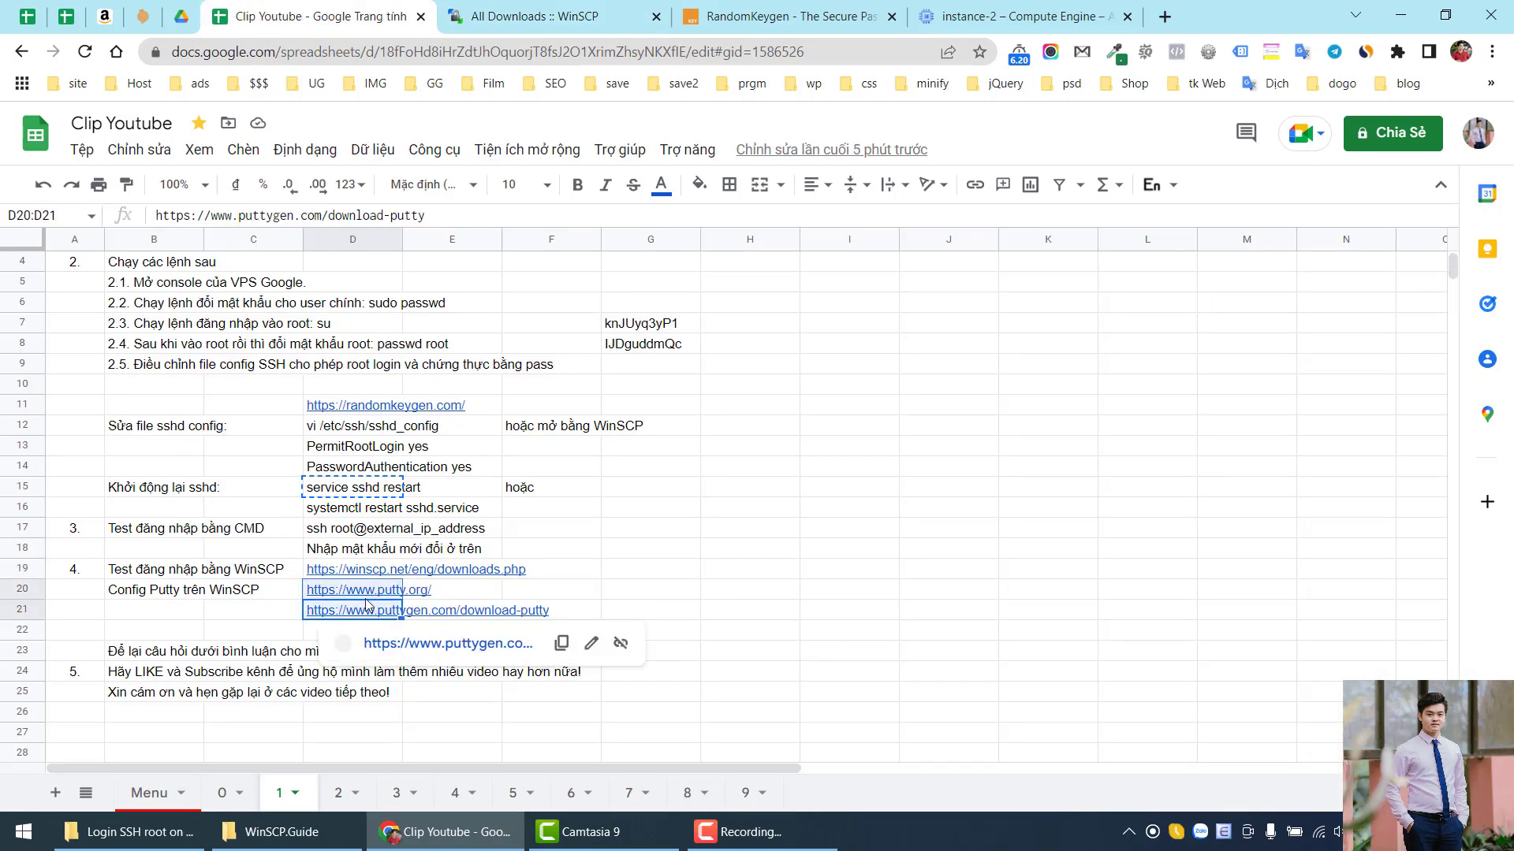
left_click(315, 592)
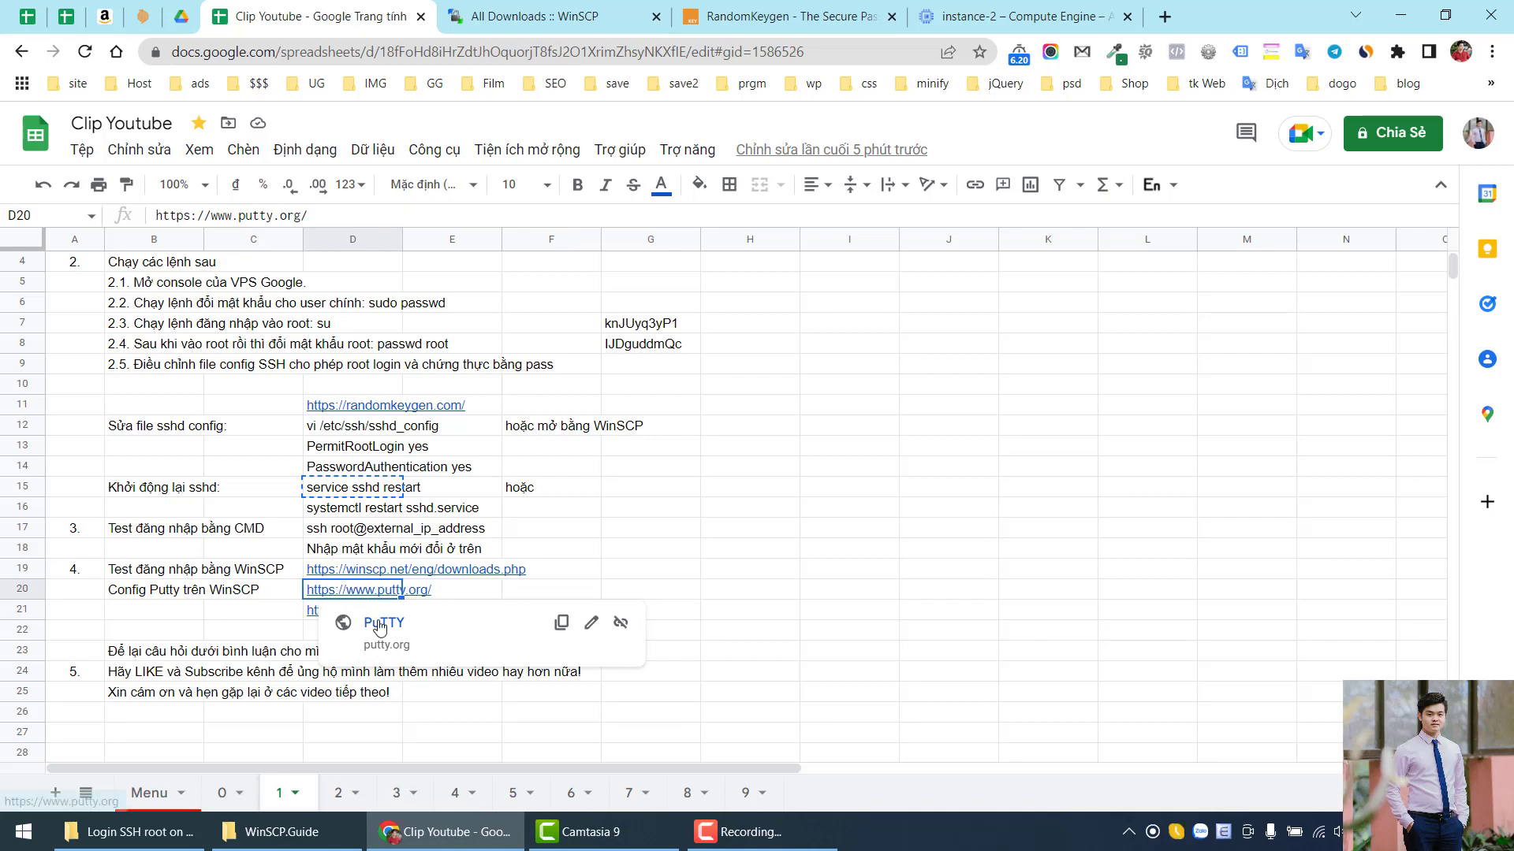
left_click(379, 625)
left_click(316, 14)
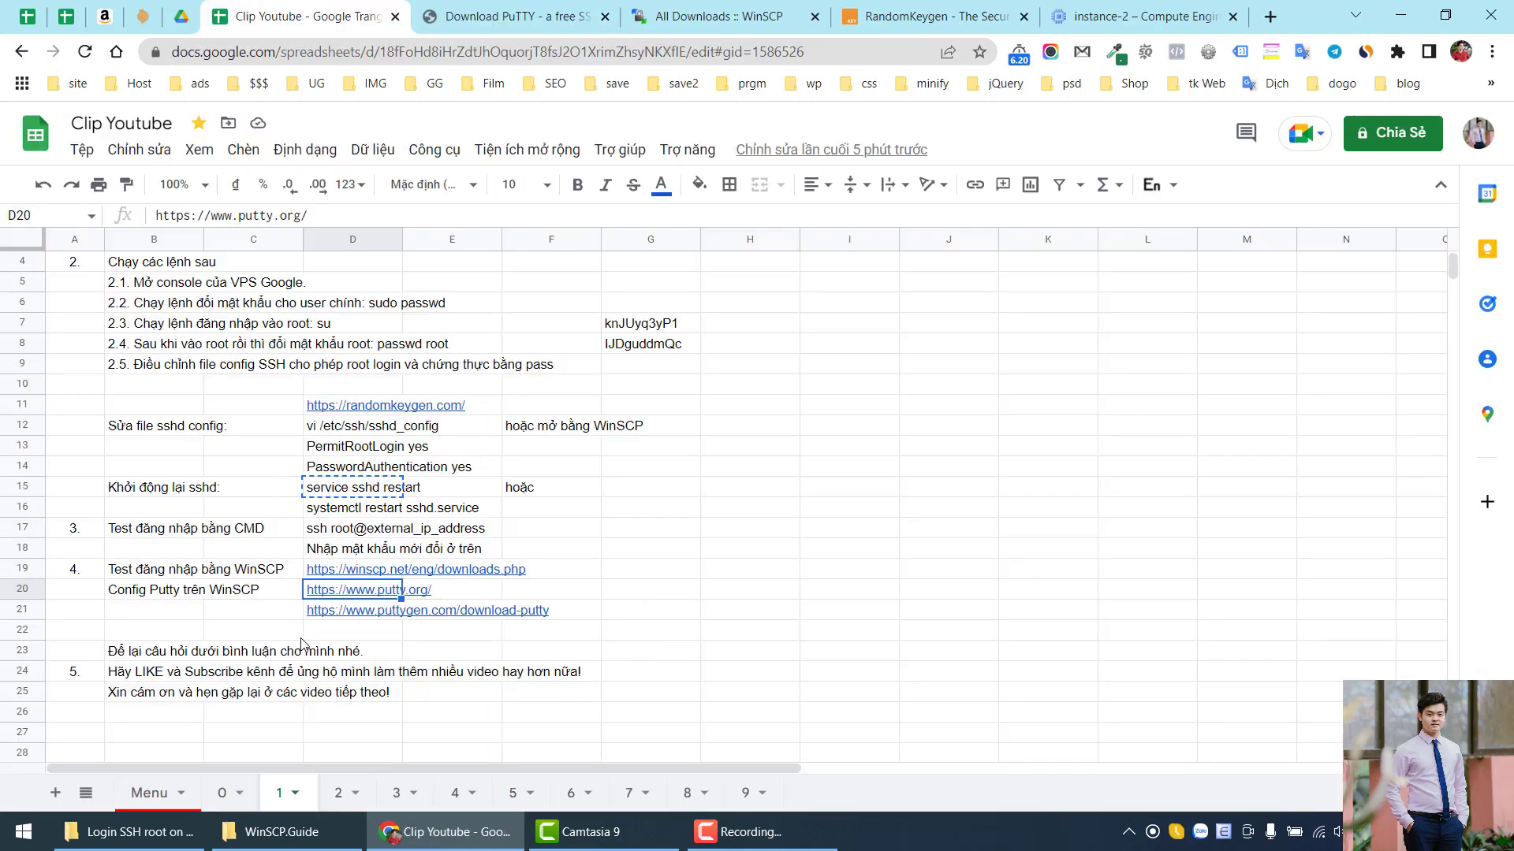
left_click(324, 612)
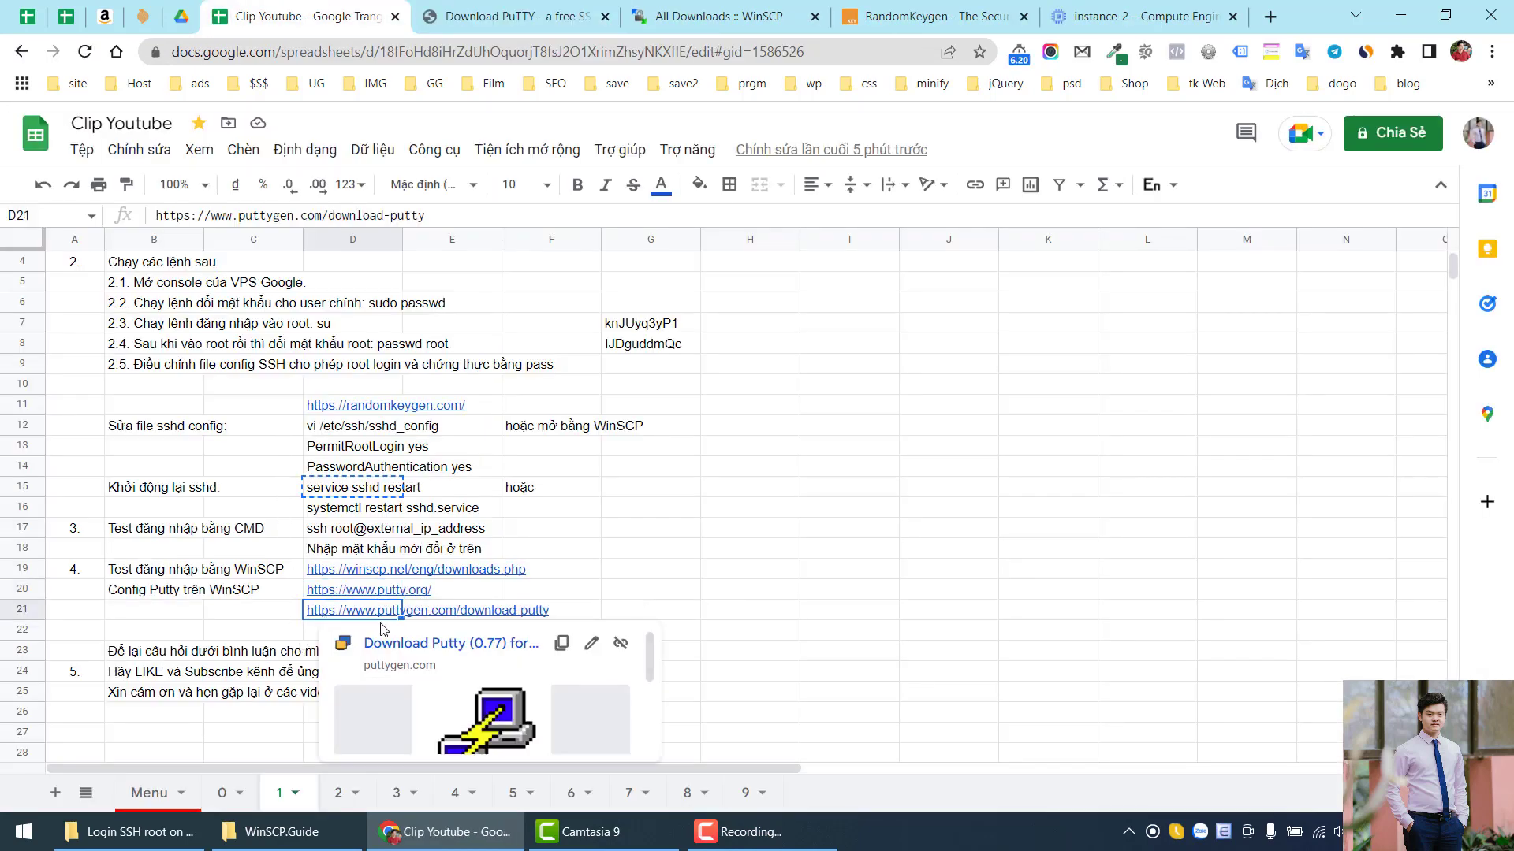
left_click(398, 644)
left_click(315, 14)
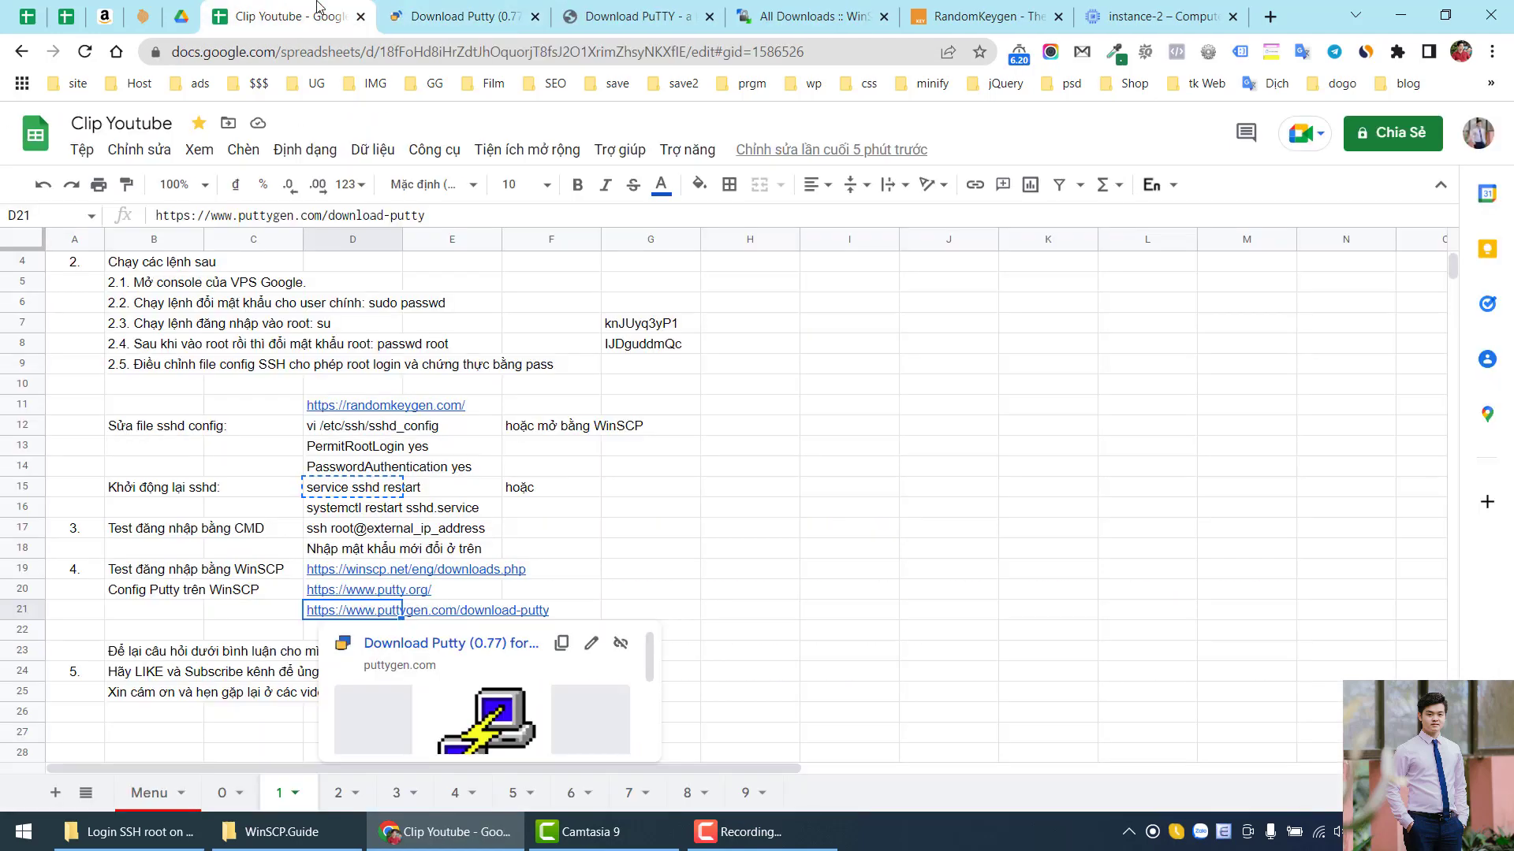
left_click(156, 614)
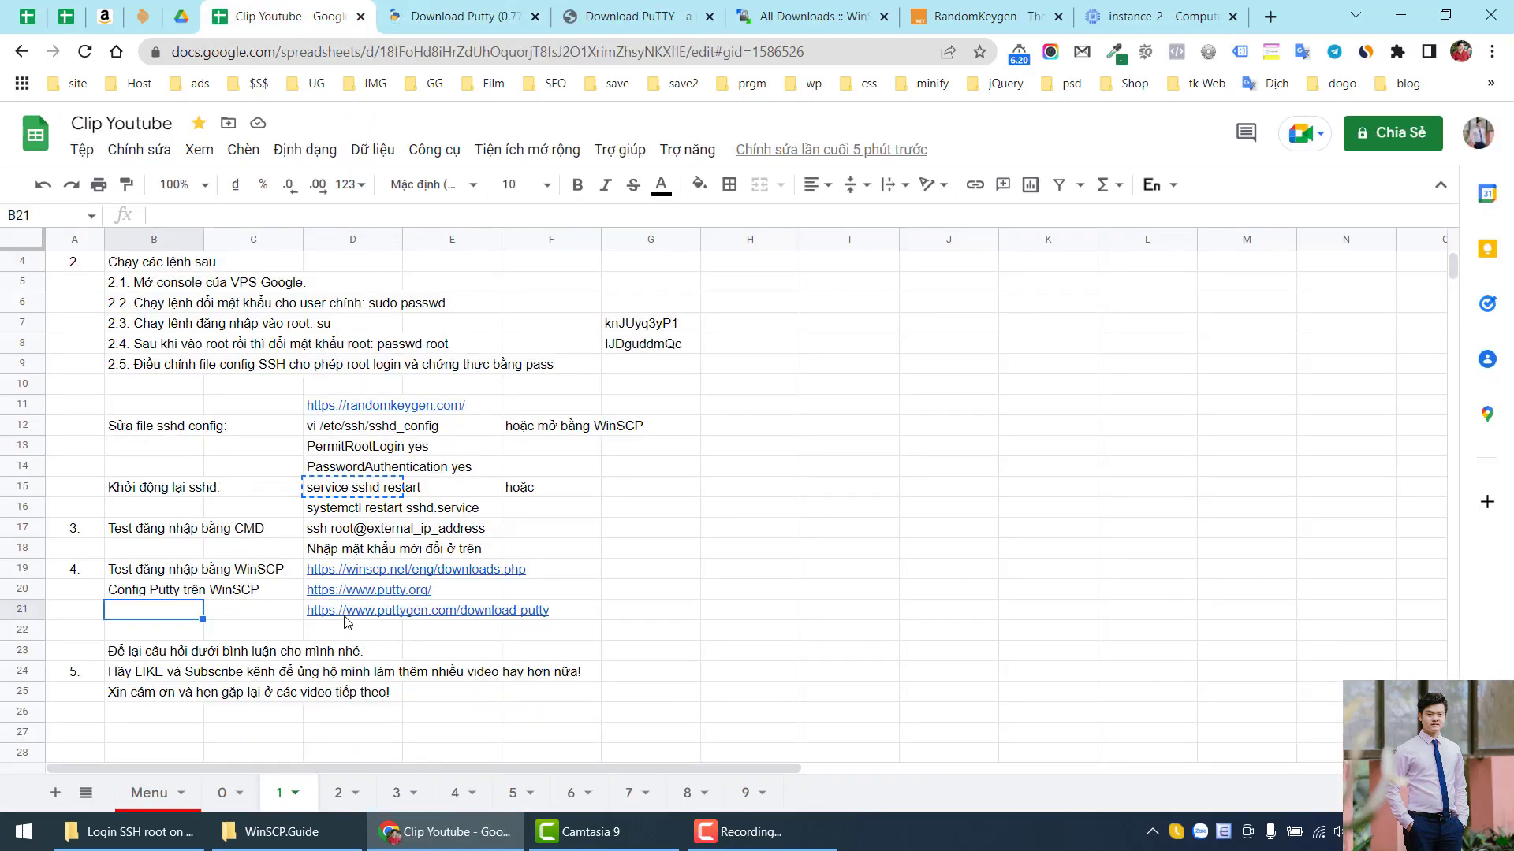
mouse_move(335, 593)
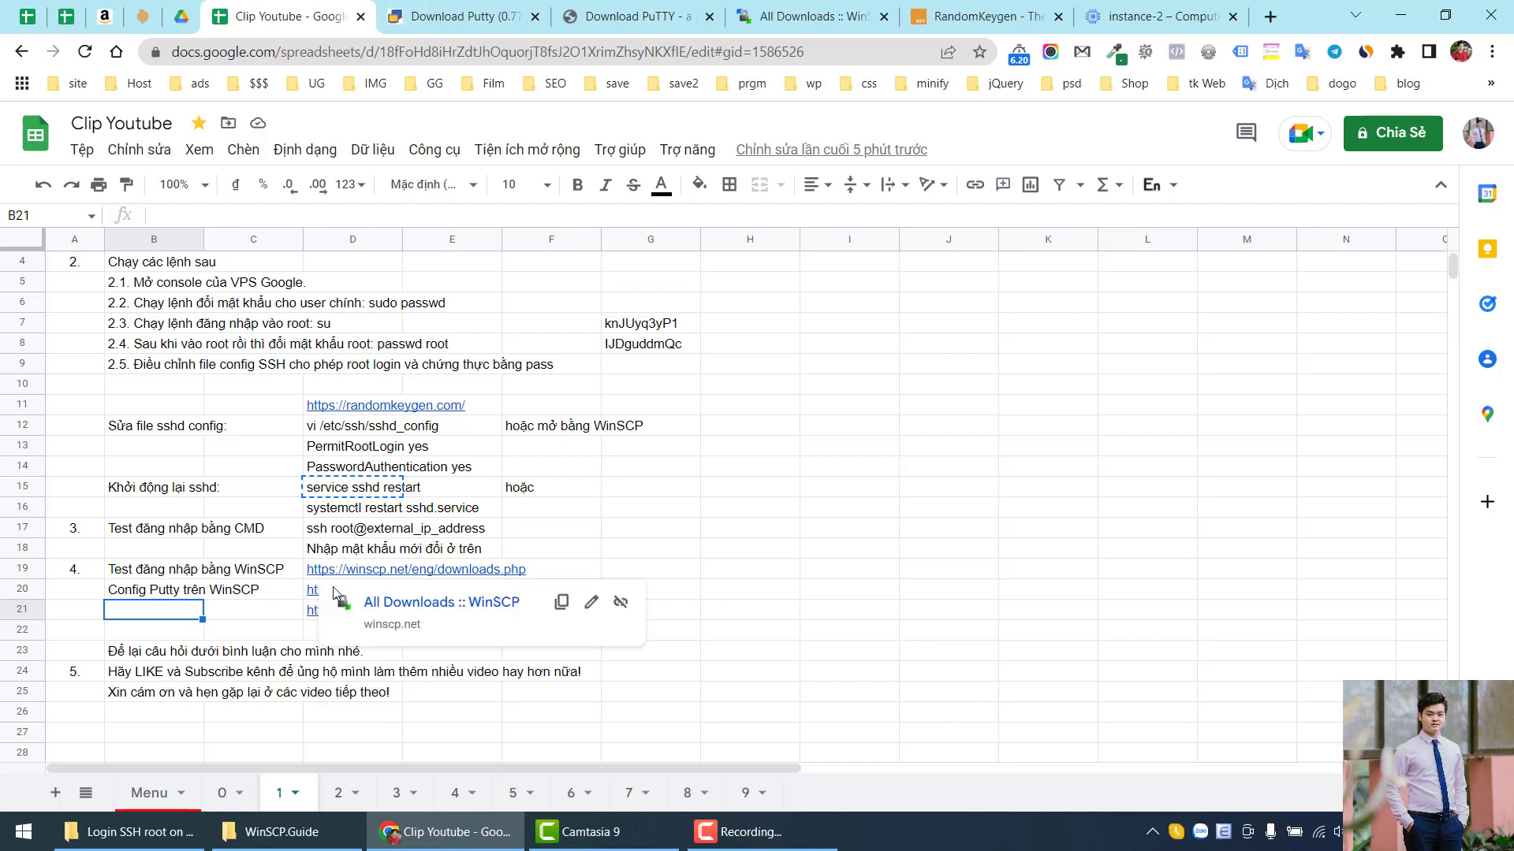
left_click(280, 614)
Open the Download PuTTY link on putty.org and go to the package files on the latest release page.
left_click(382, 23)
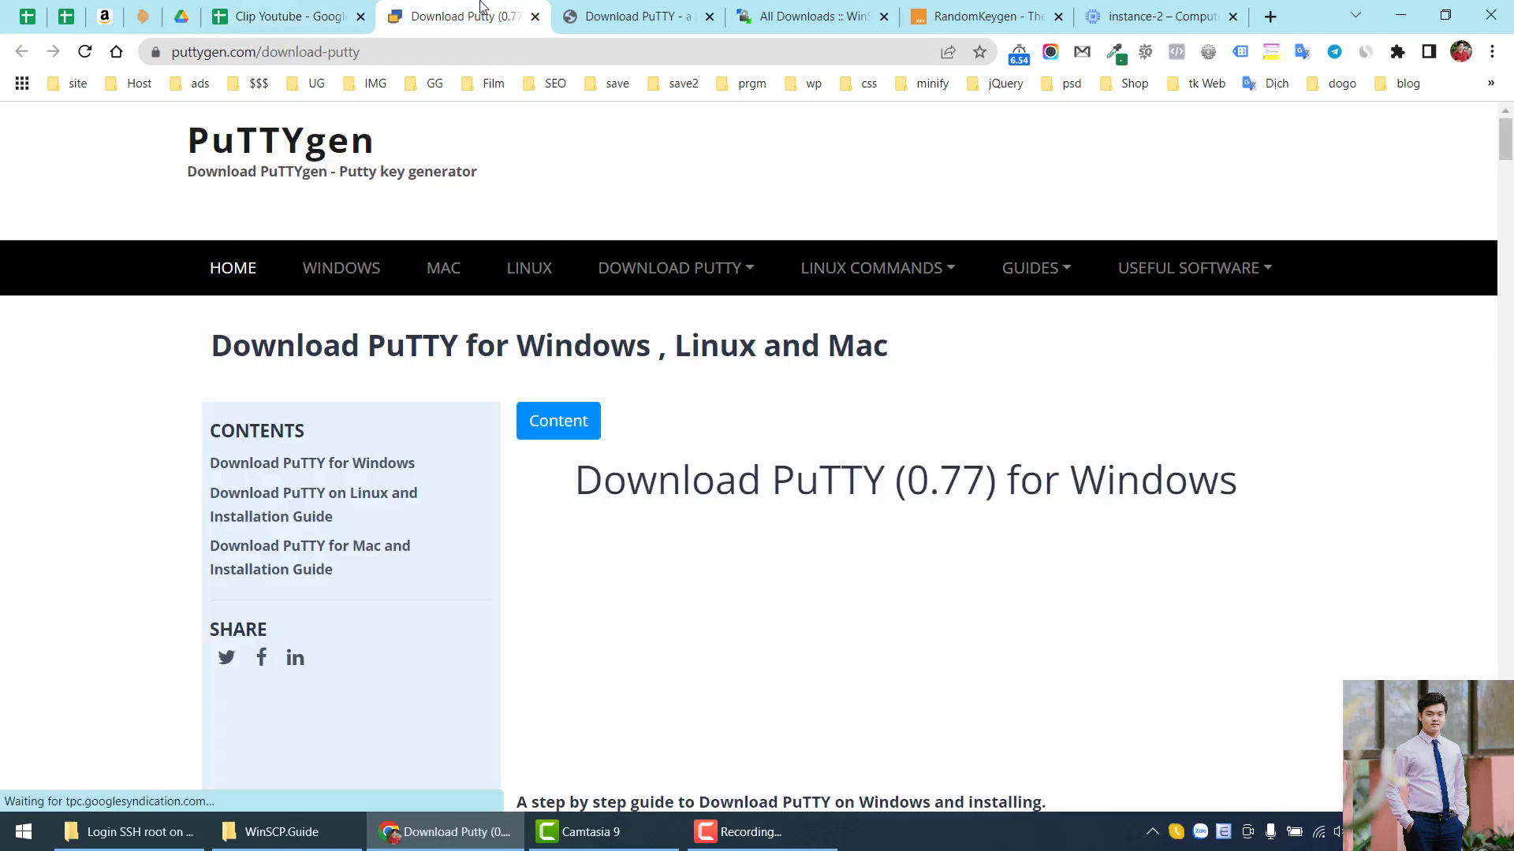
left_click(623, 22)
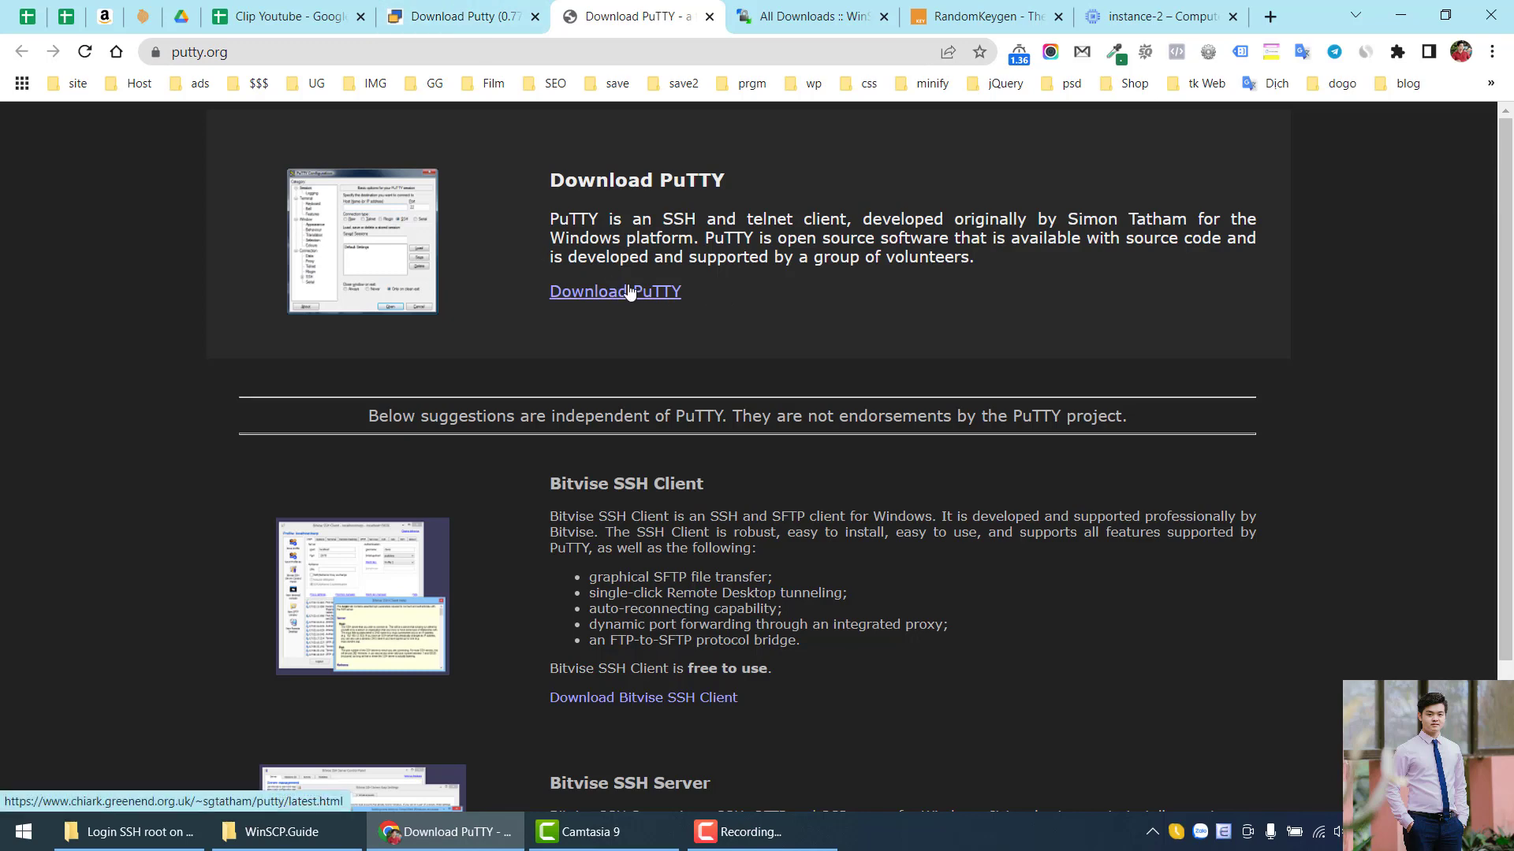
scroll(629, 288, "down", 2)
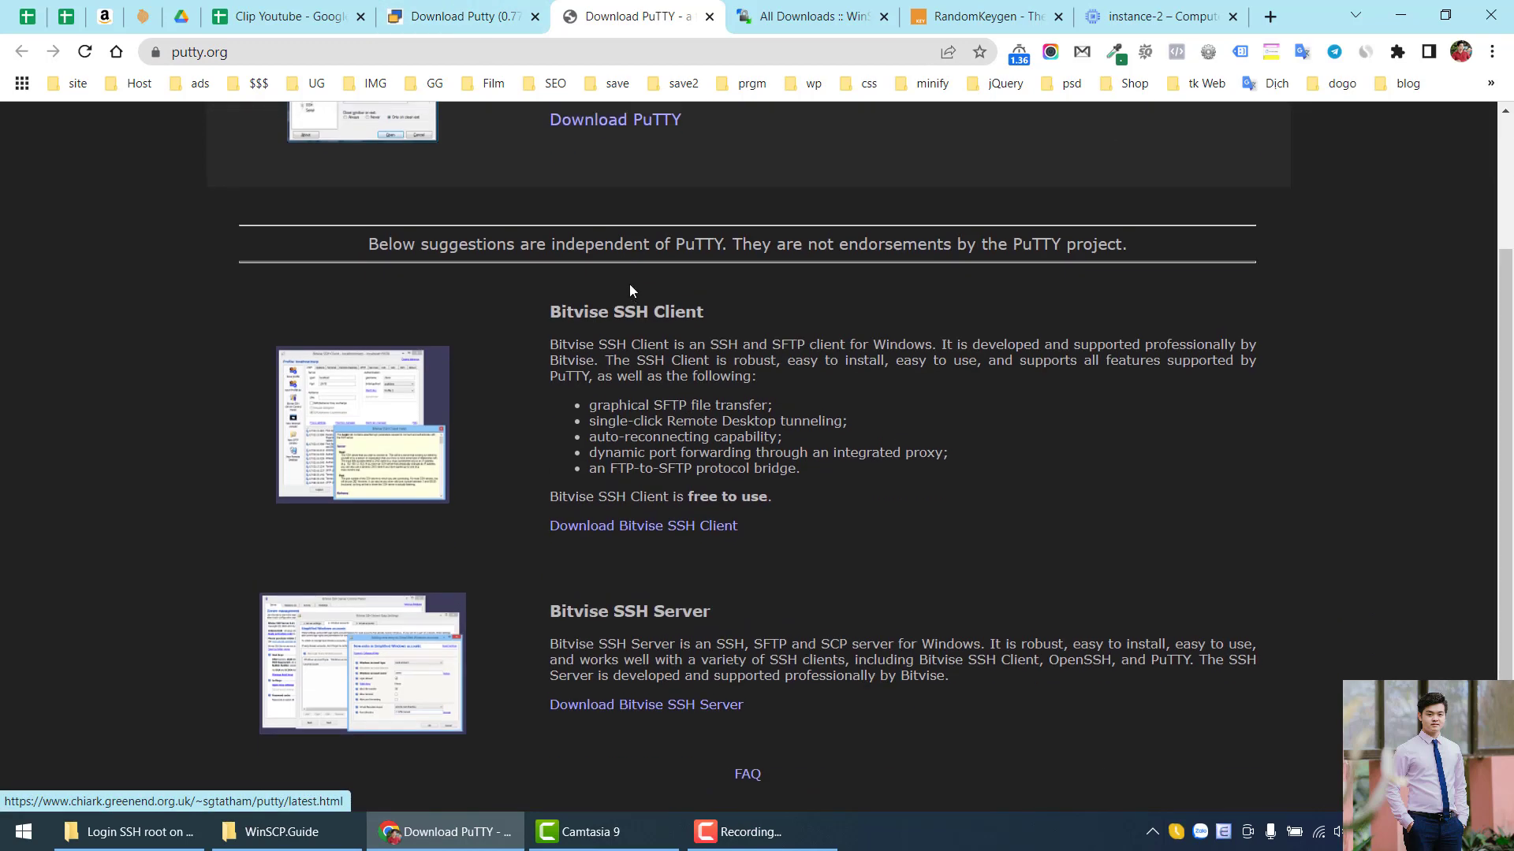
scroll(629, 288, "up", 2)
left_click(629, 288)
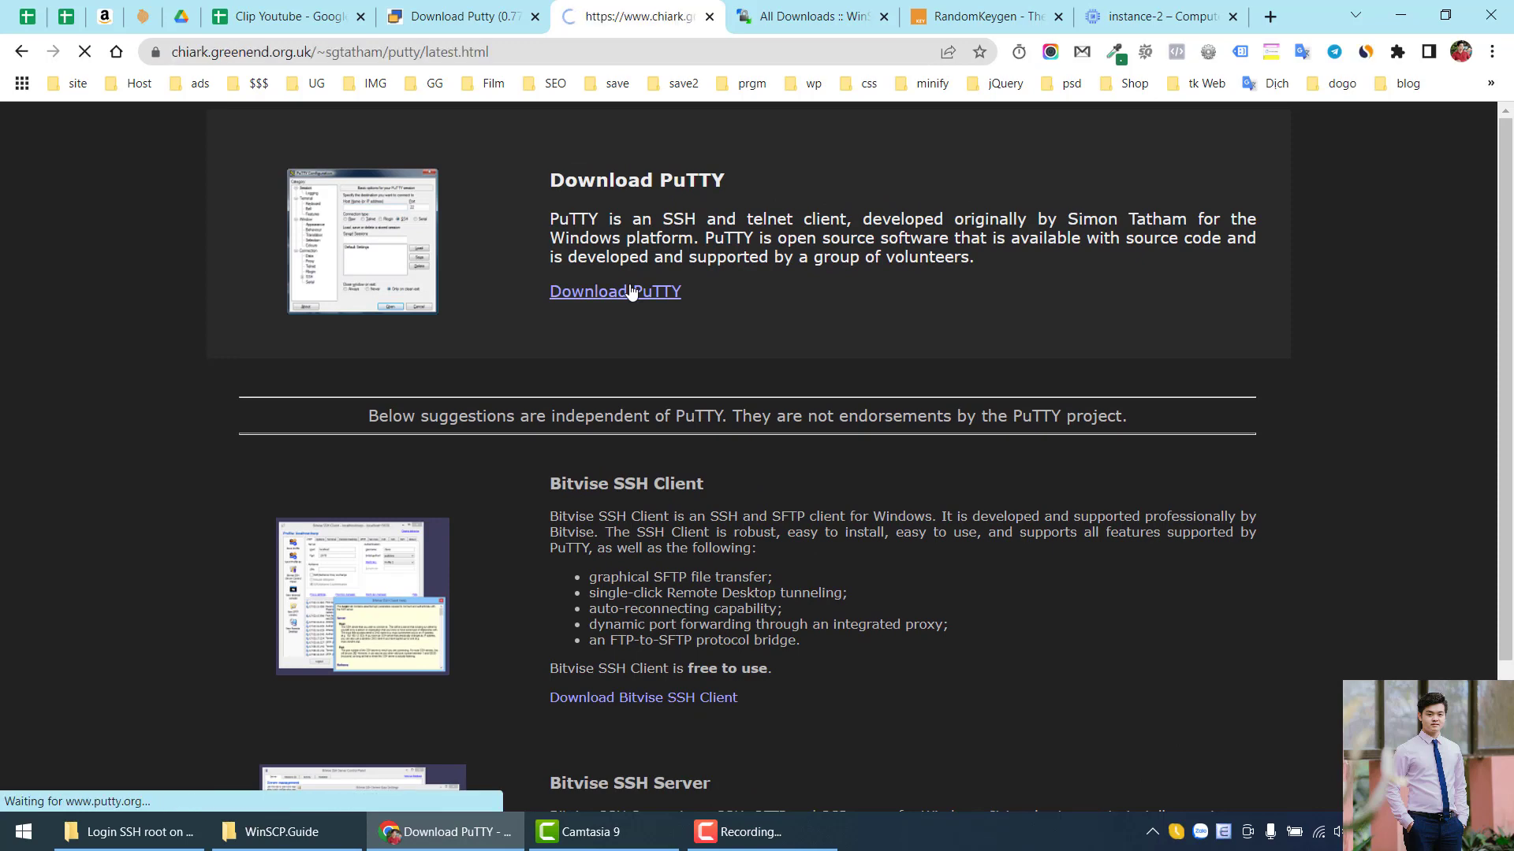
scroll(469, 453, "down", 2)
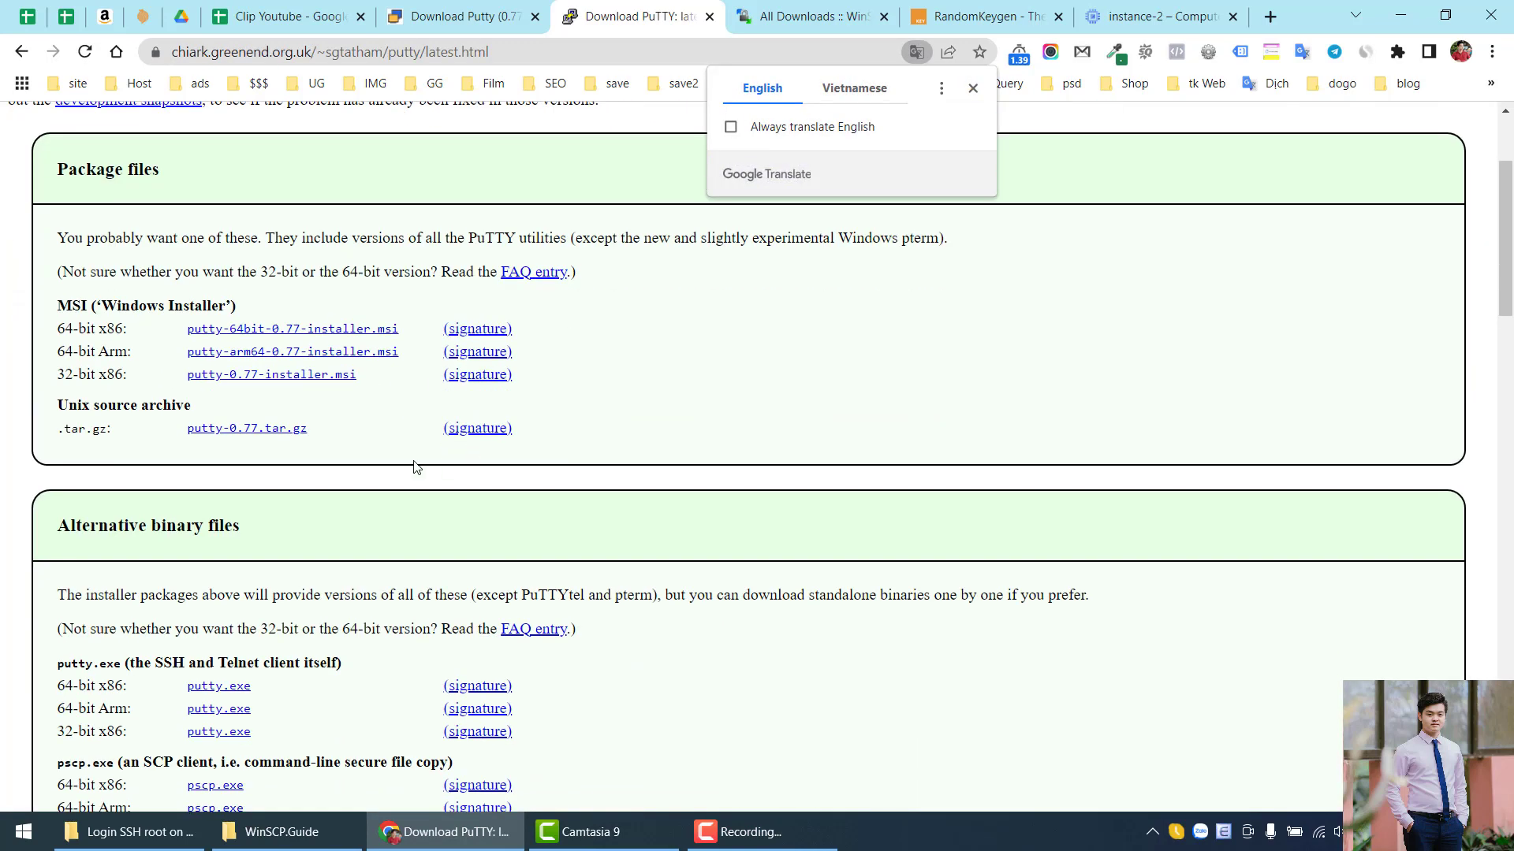
scroll(413, 466, "down", 1)
Compare the WinSCP download options with PuTTY's alternative binary files and locate the 64-bit x86 putty.exe.
left_click(801, 10)
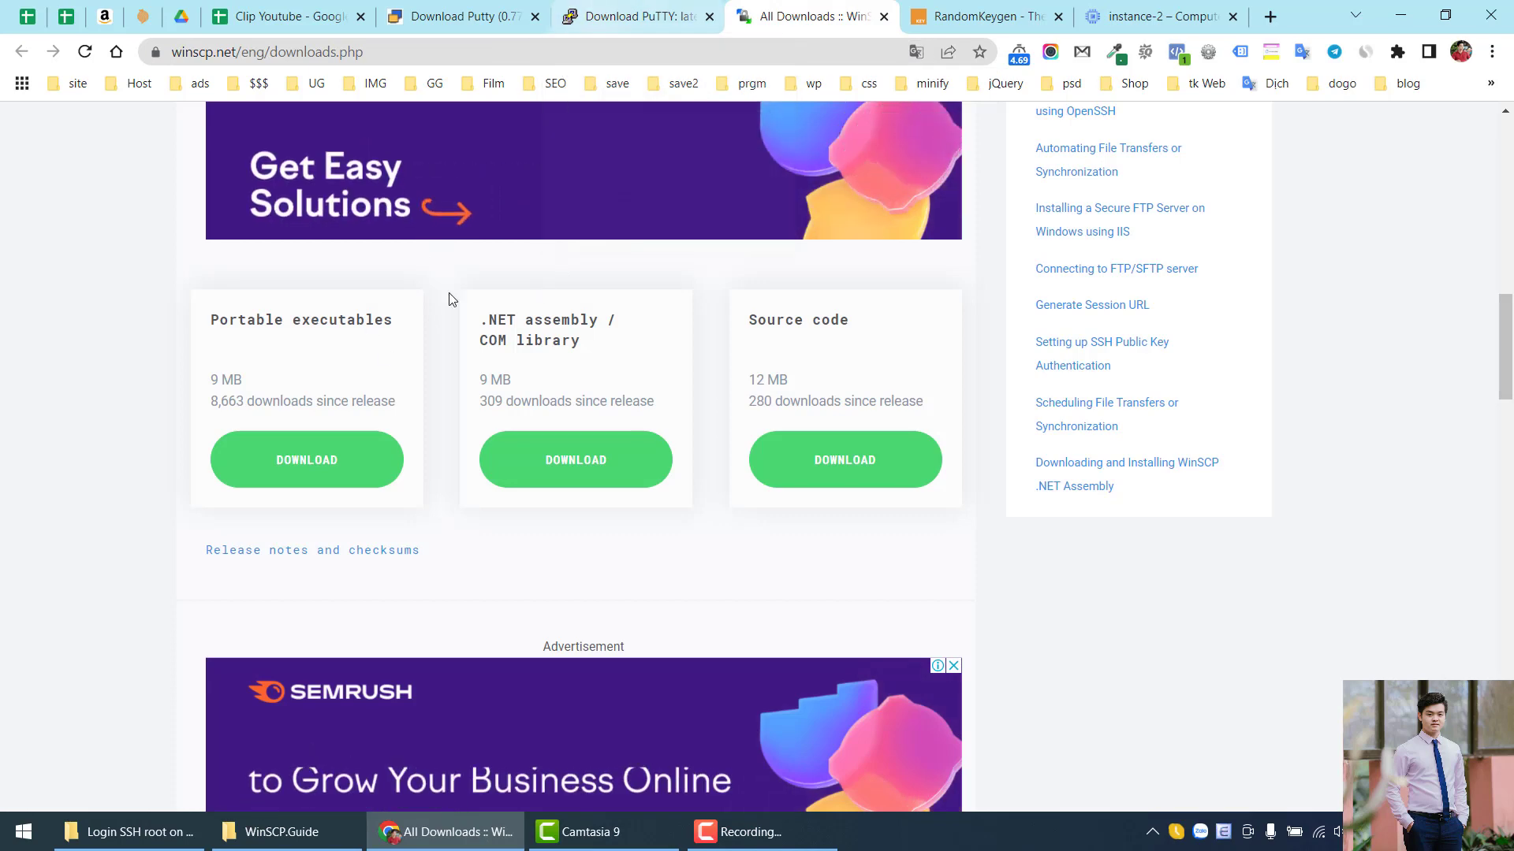
scroll(450, 292, "up", 3)
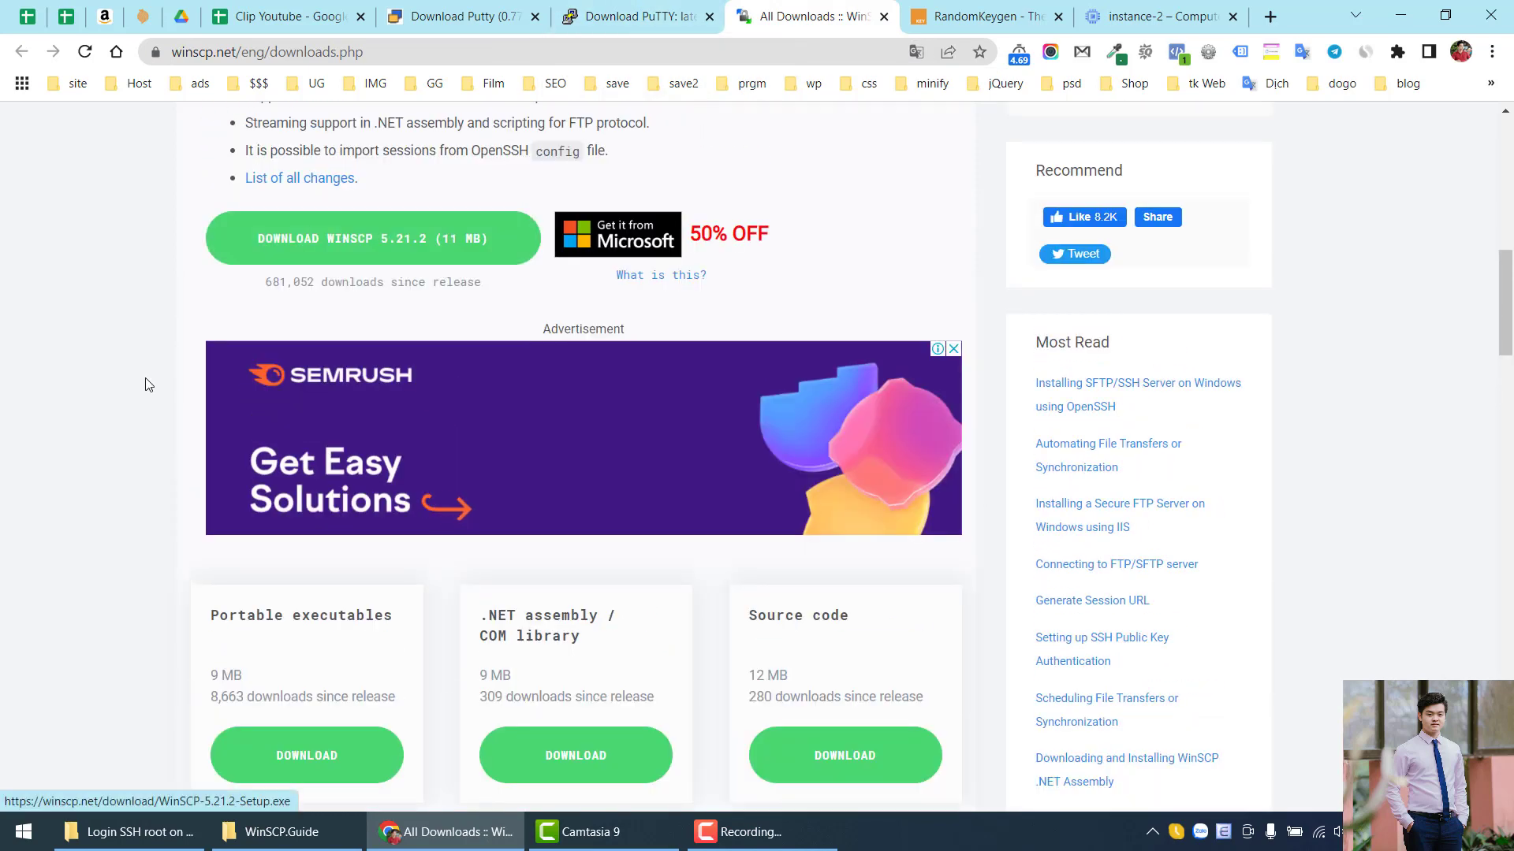
scroll(145, 385, "down", 3)
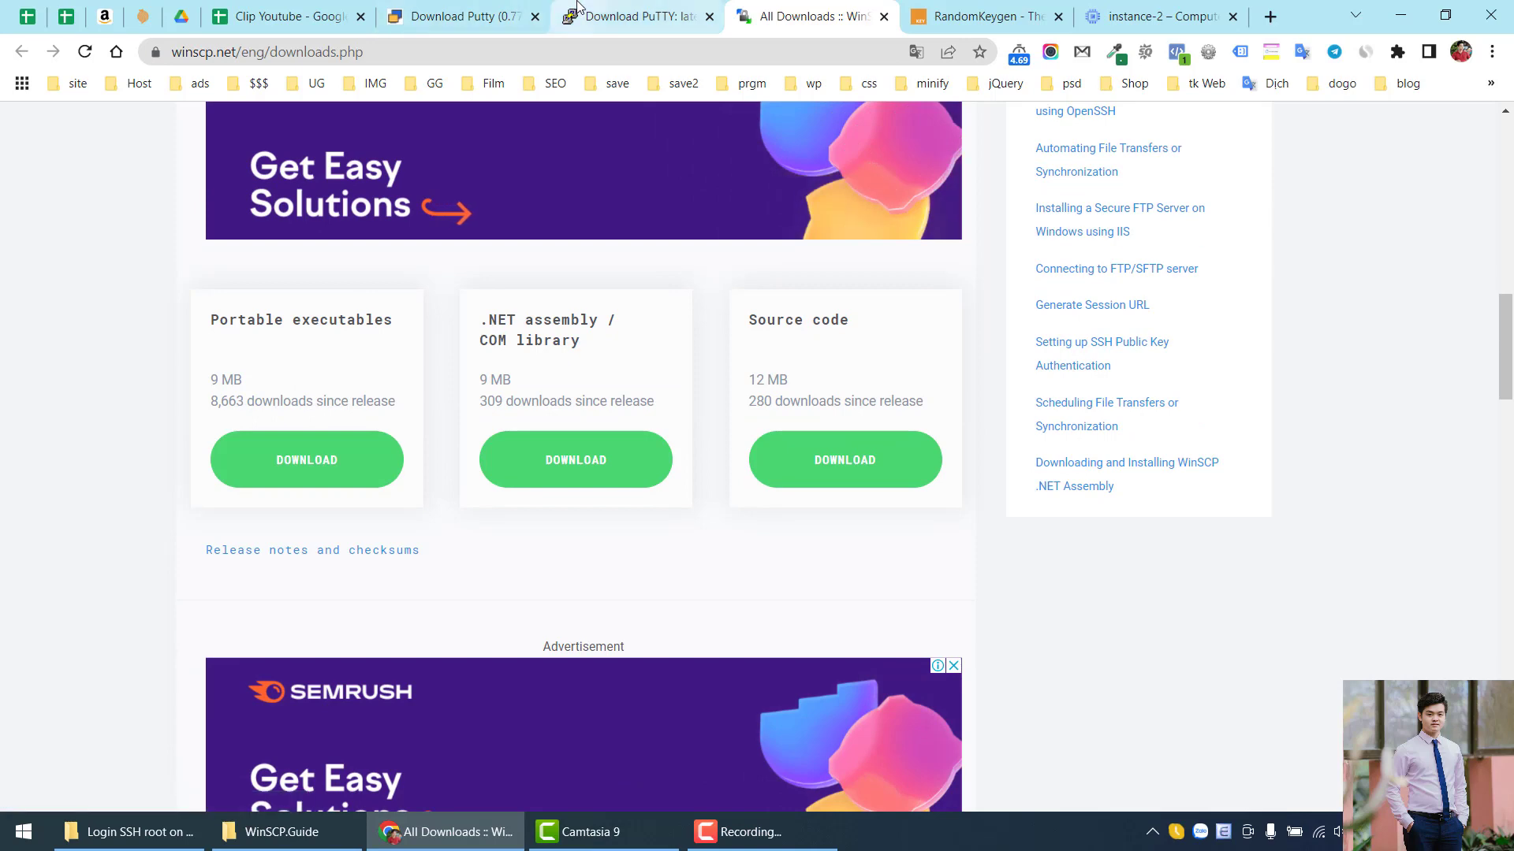
left_click(576, 7)
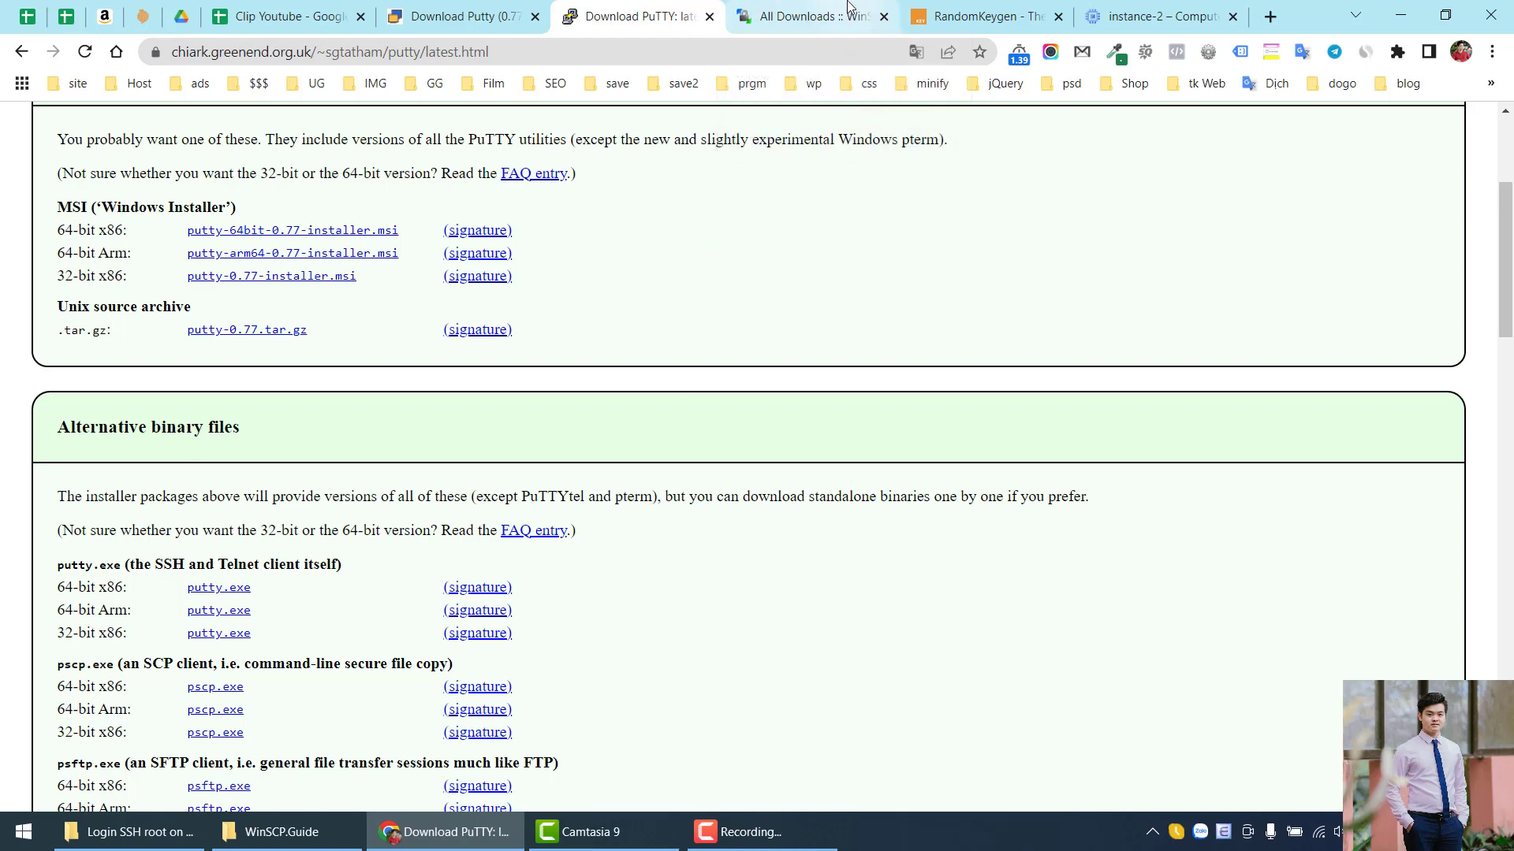
left_click(812, 16)
left_click(639, 16)
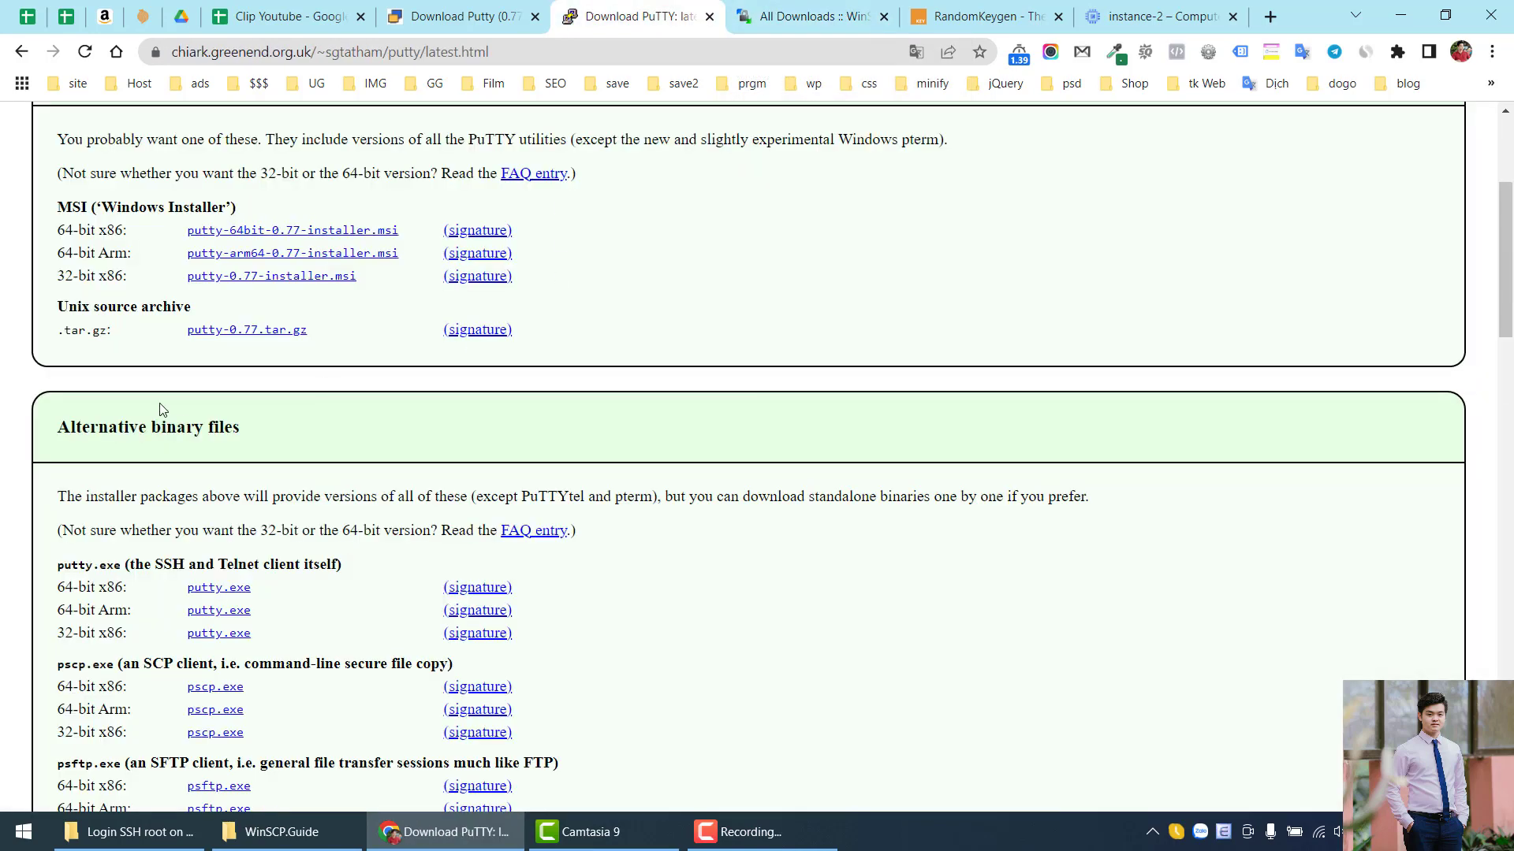
scroll(367, 398, "down", 5)
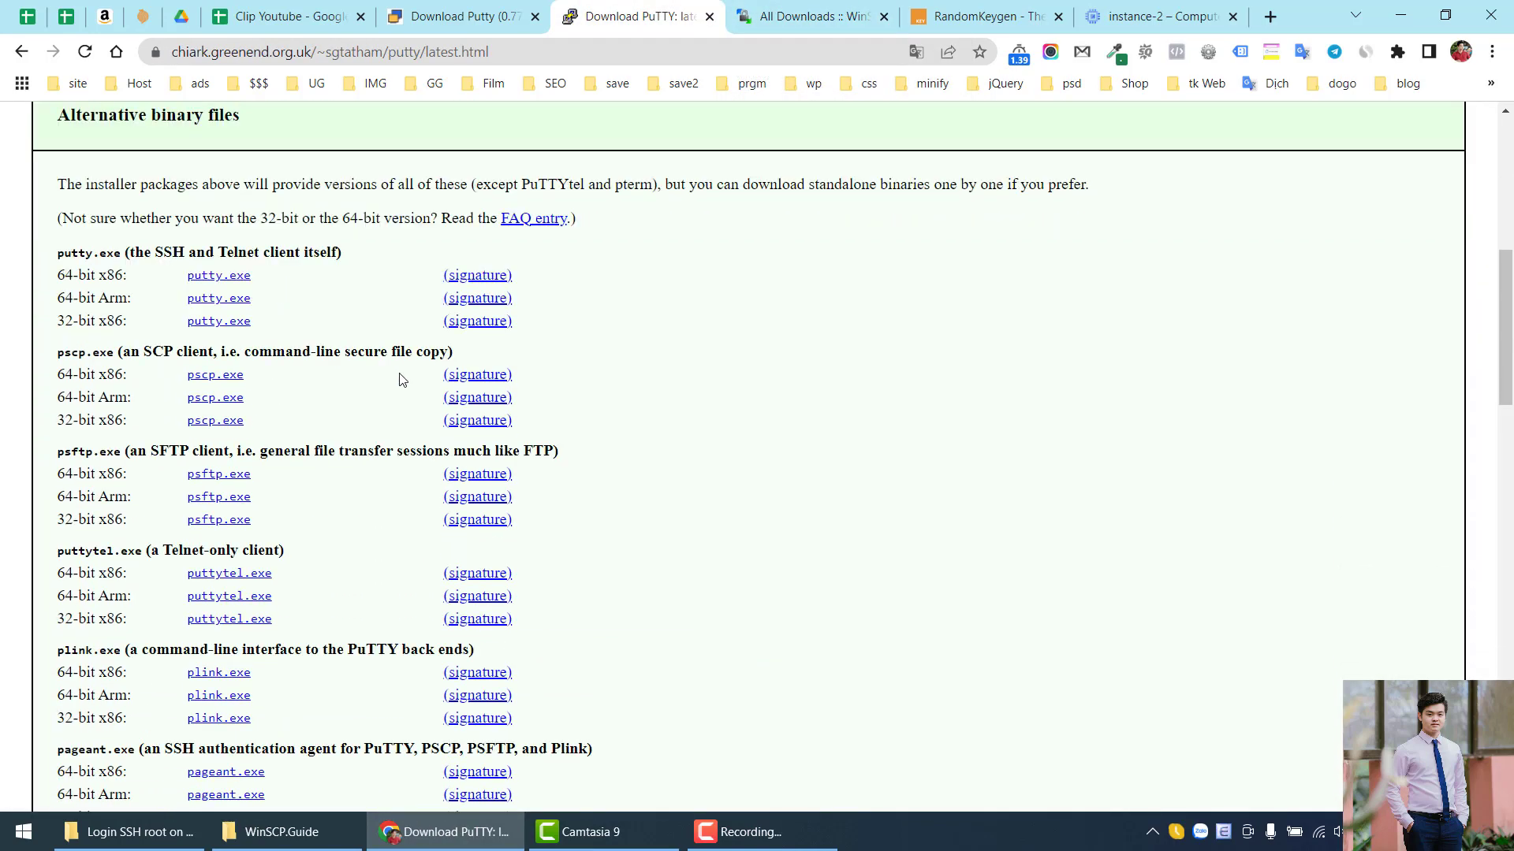
scroll(300, 324, "up", 1)
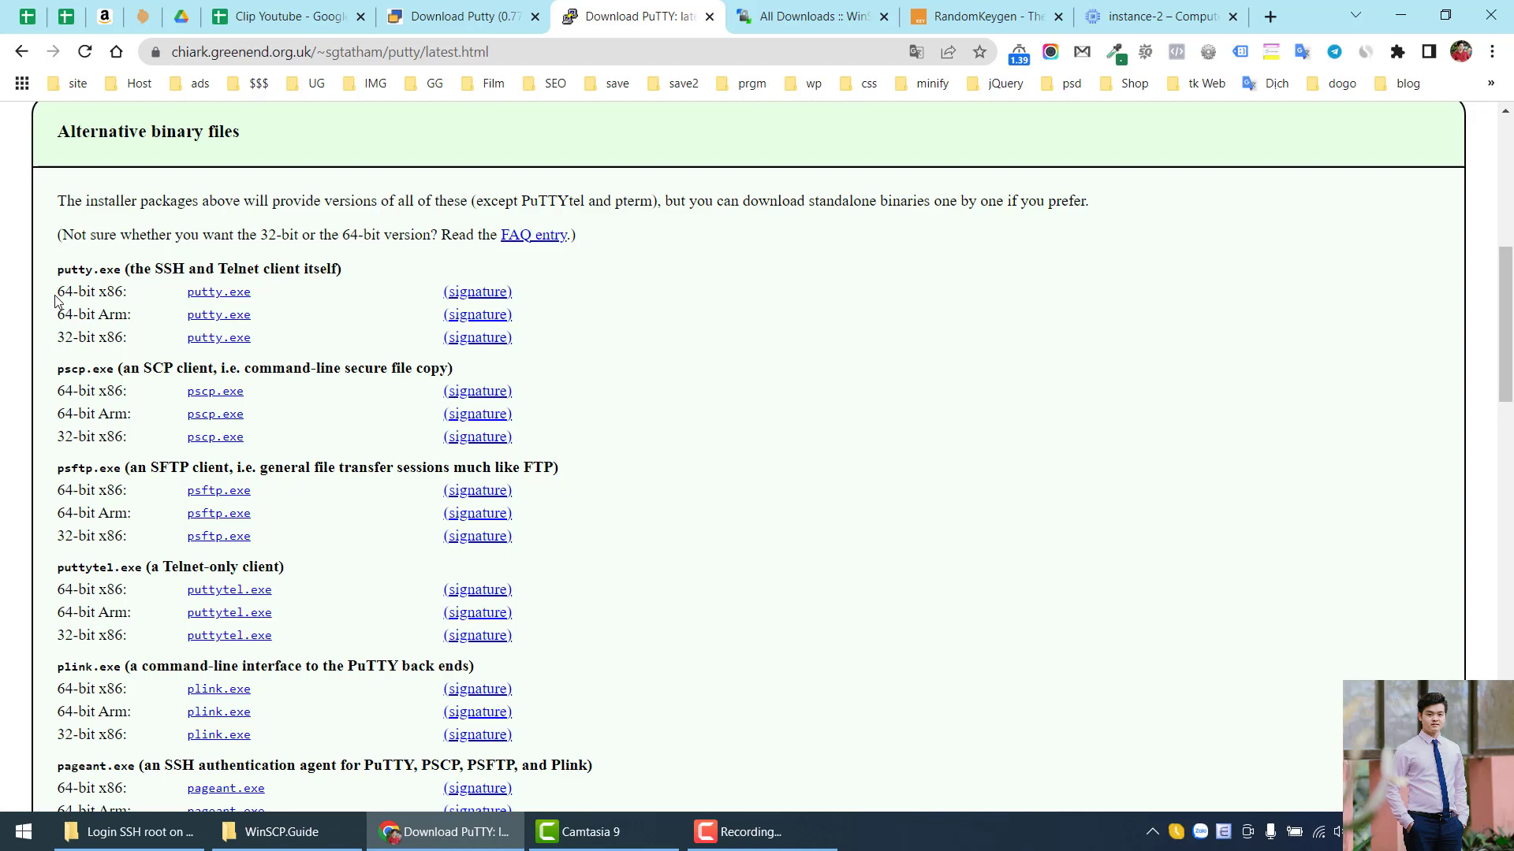
left_click_drag(55, 295, 85, 293)
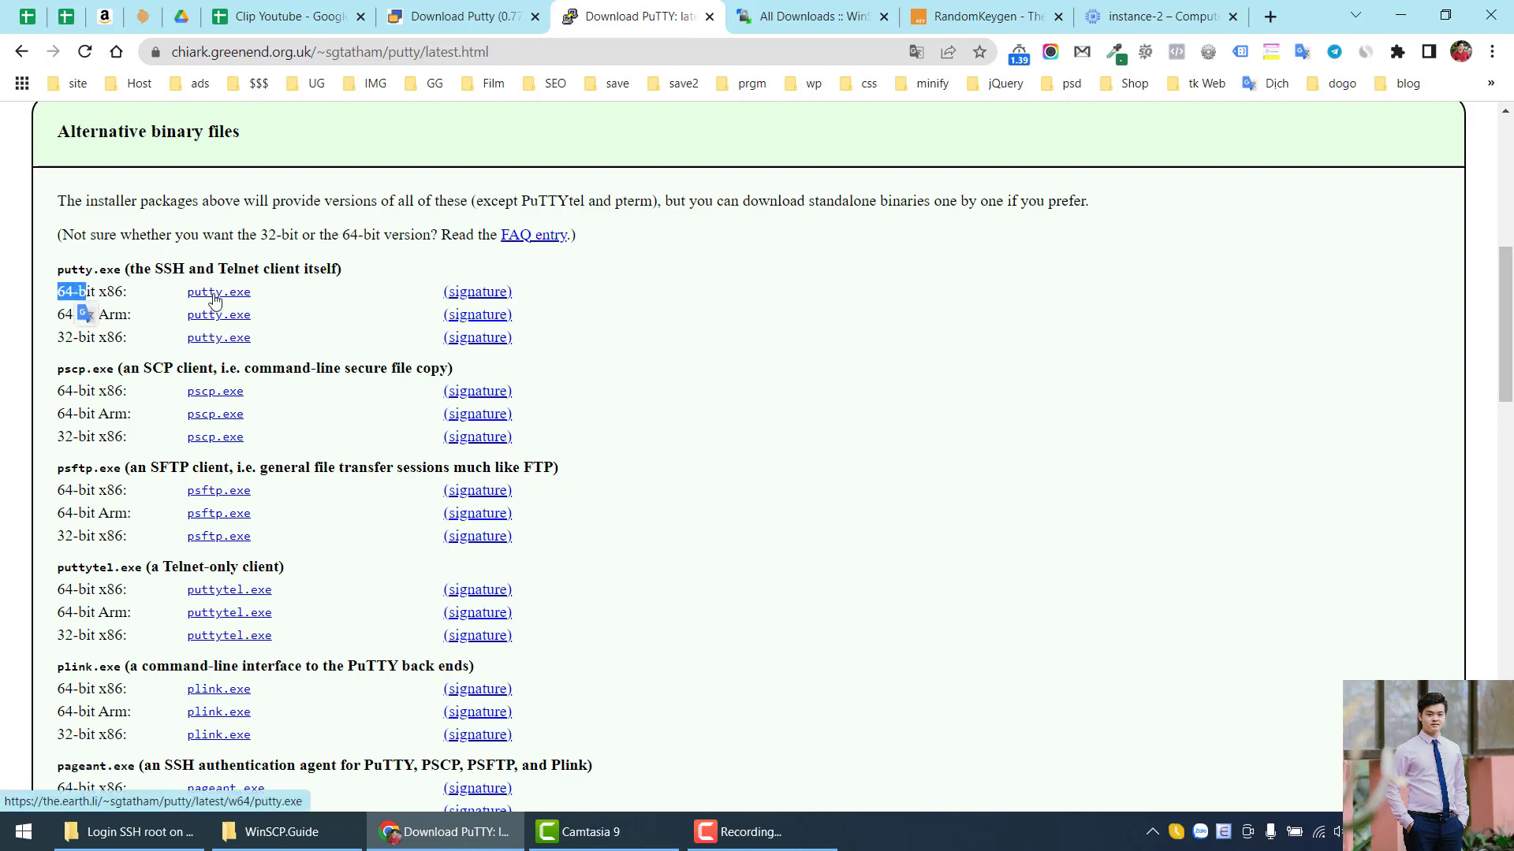
Review the installers on the puttygen.com download page and locate putty.exe among the alternative binary files.
left_click(464, 11)
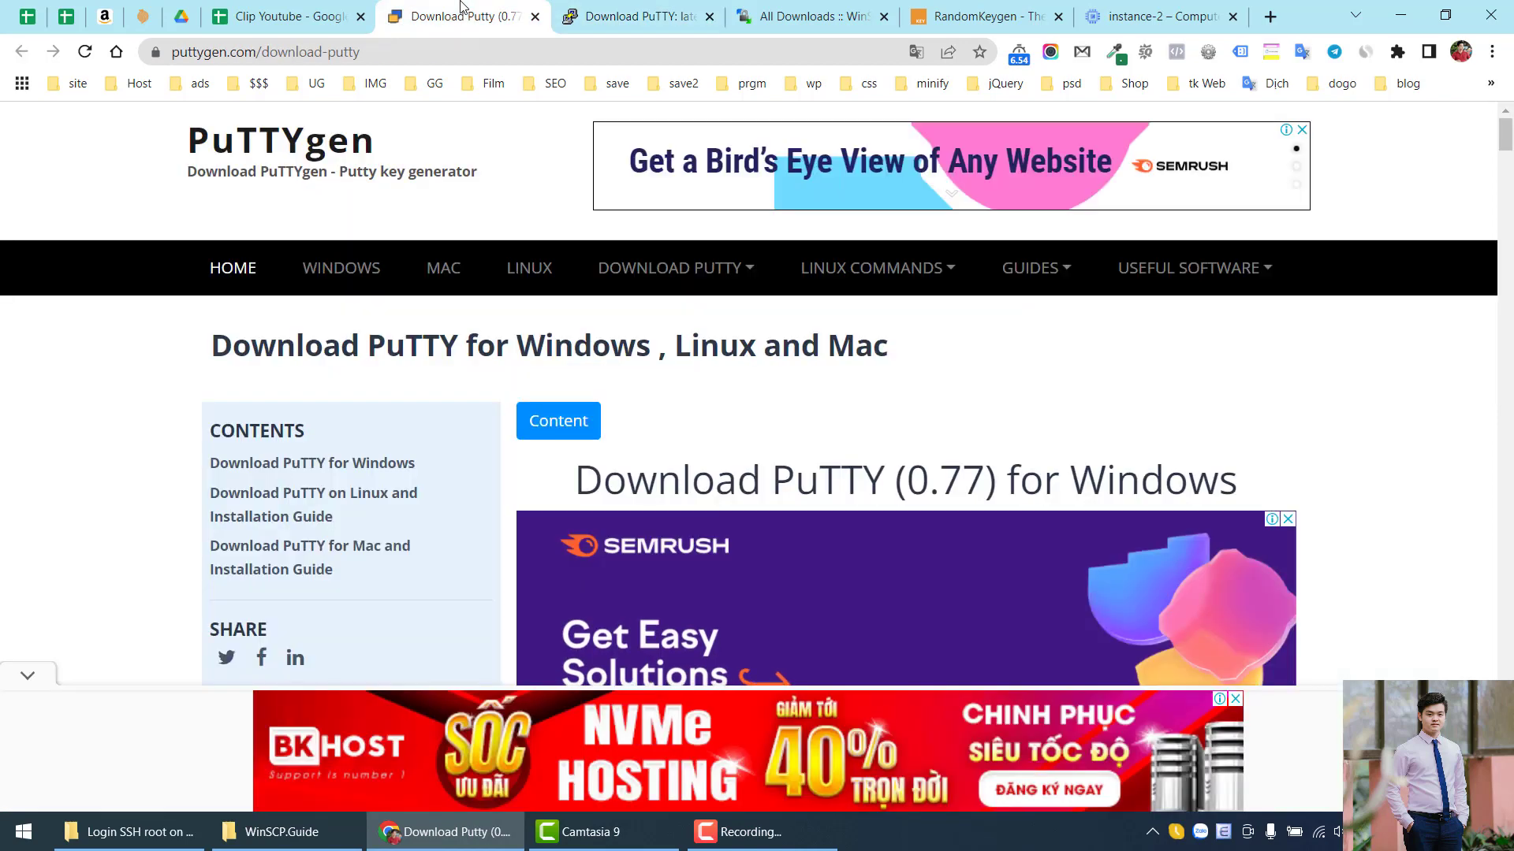
scroll(644, 541, "down", 3)
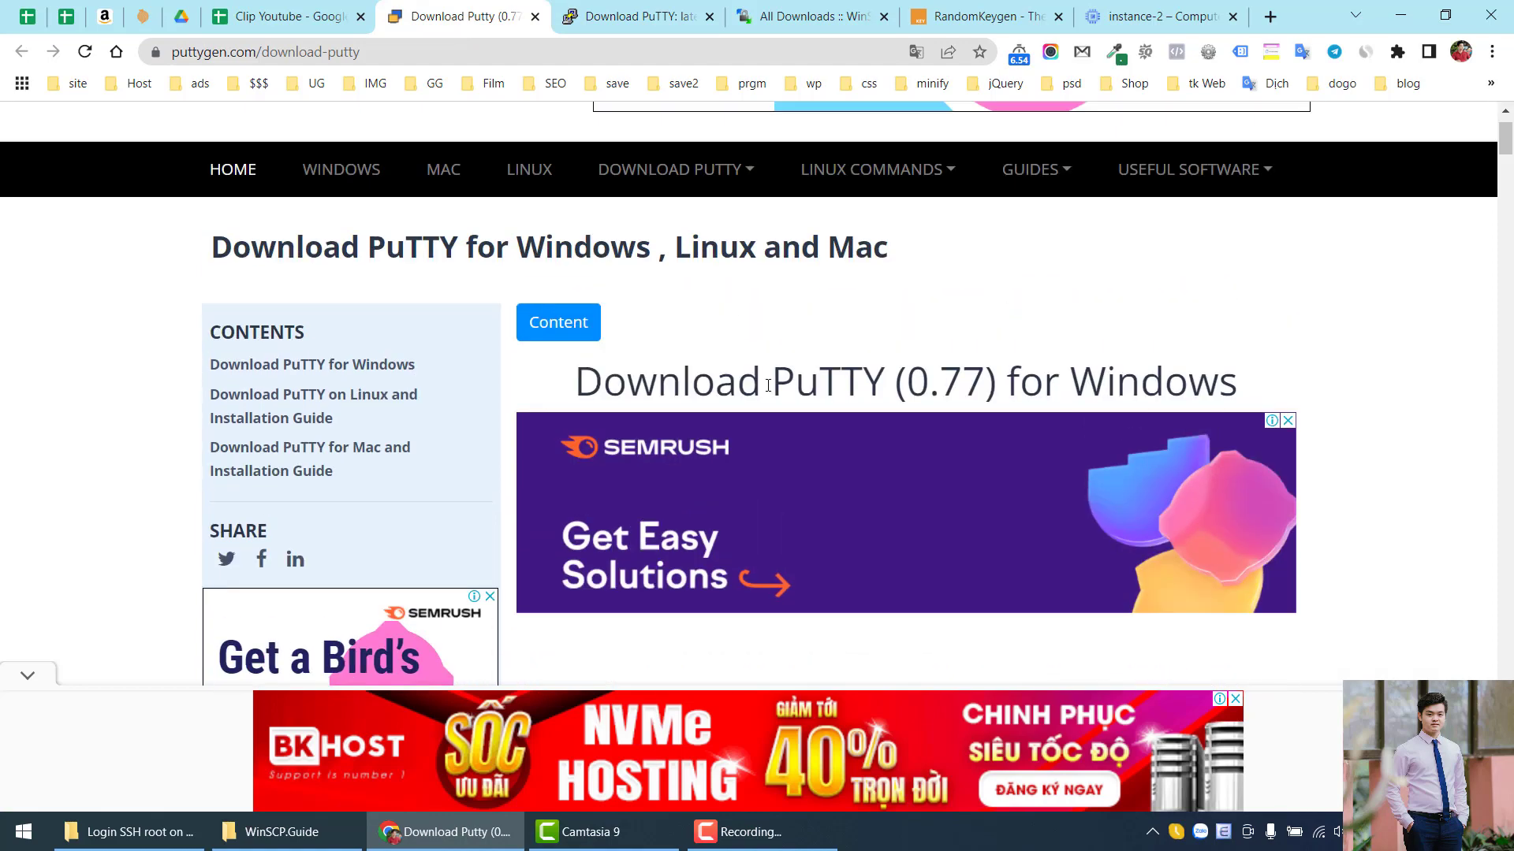
scroll(775, 401, "down", 3)
scroll(776, 400, "down", 3)
scroll(800, 371, "down", 15)
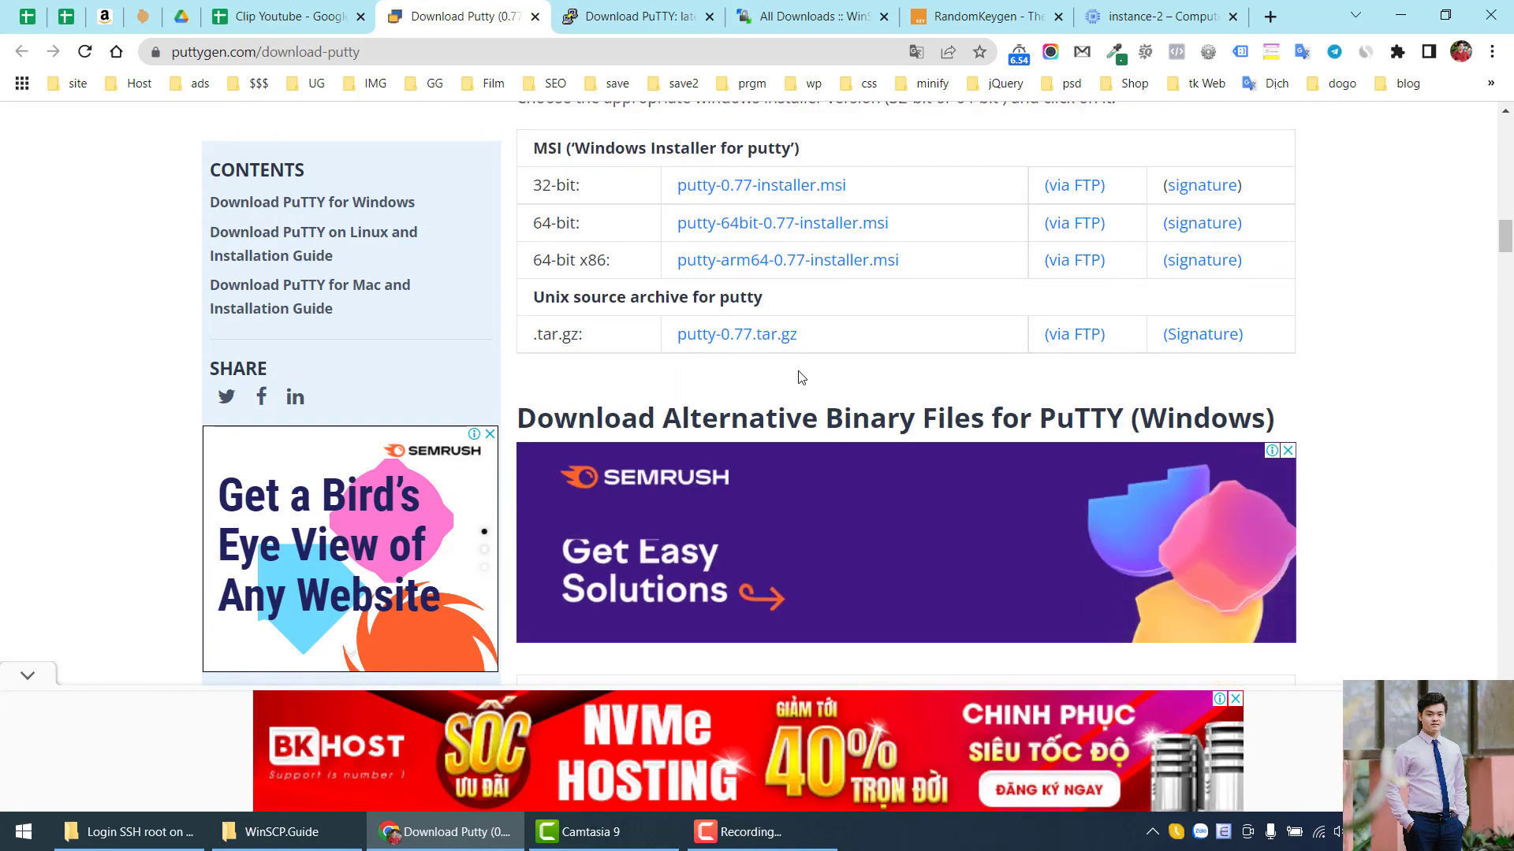
scroll(798, 376, "down", 6)
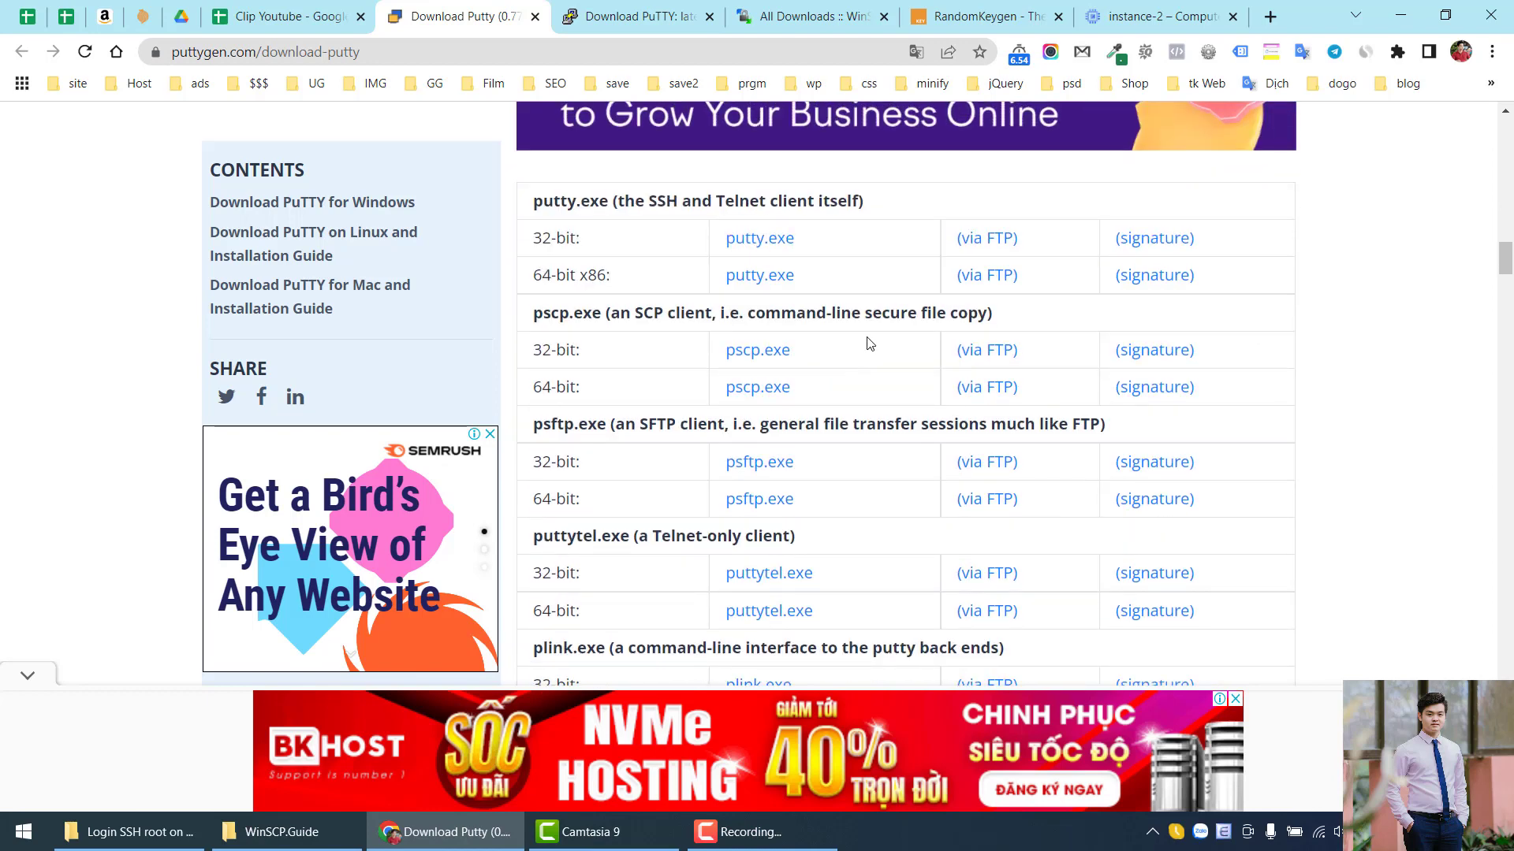
scroll(871, 339, "down", 1)
scroll(789, 300, "up", 1)
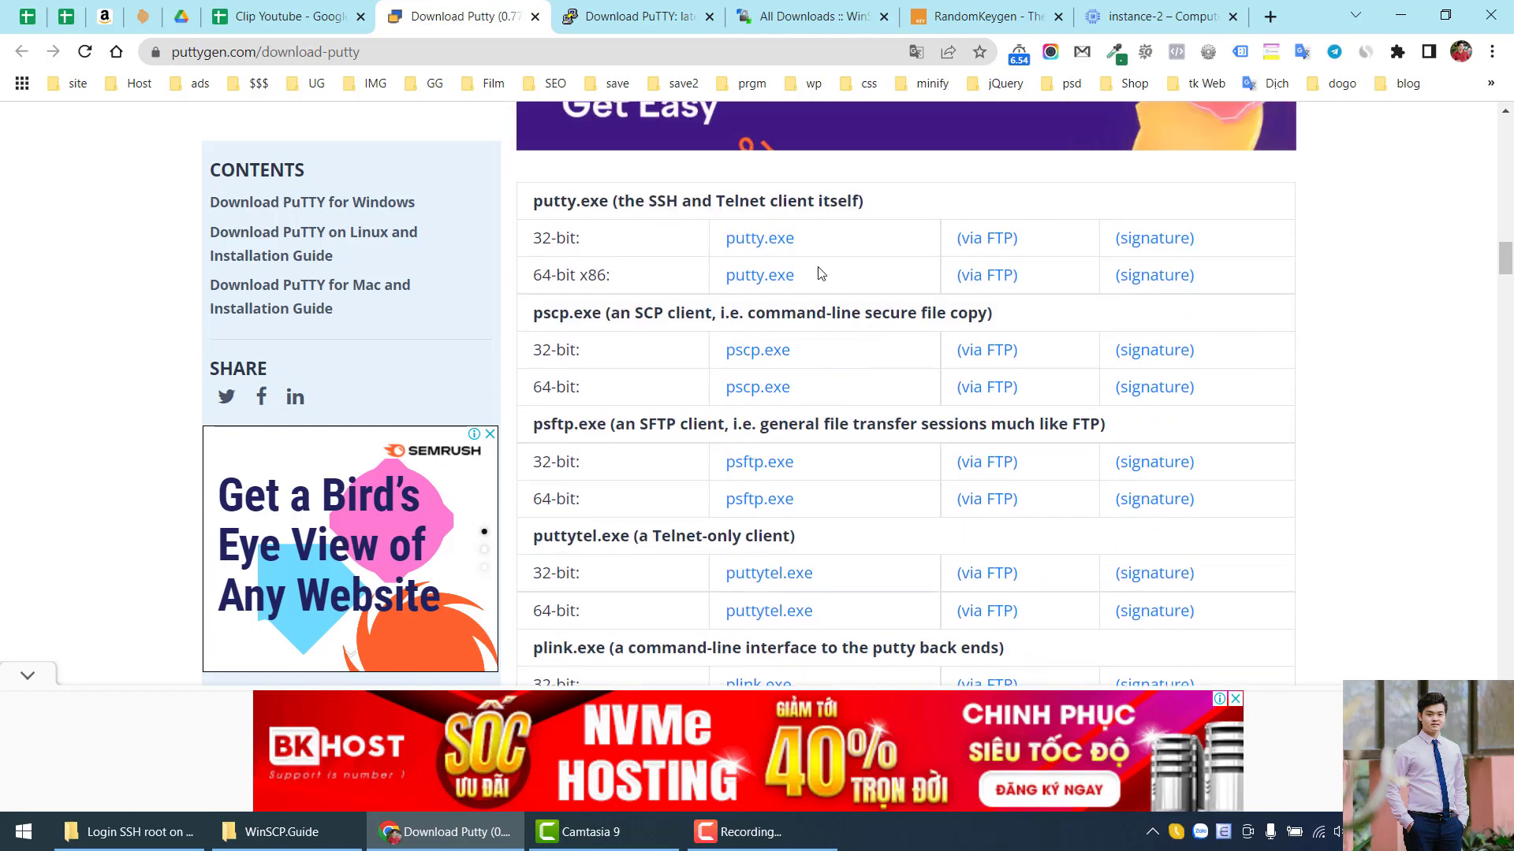
left_click_drag(534, 202, 617, 202)
left_click(617, 201)
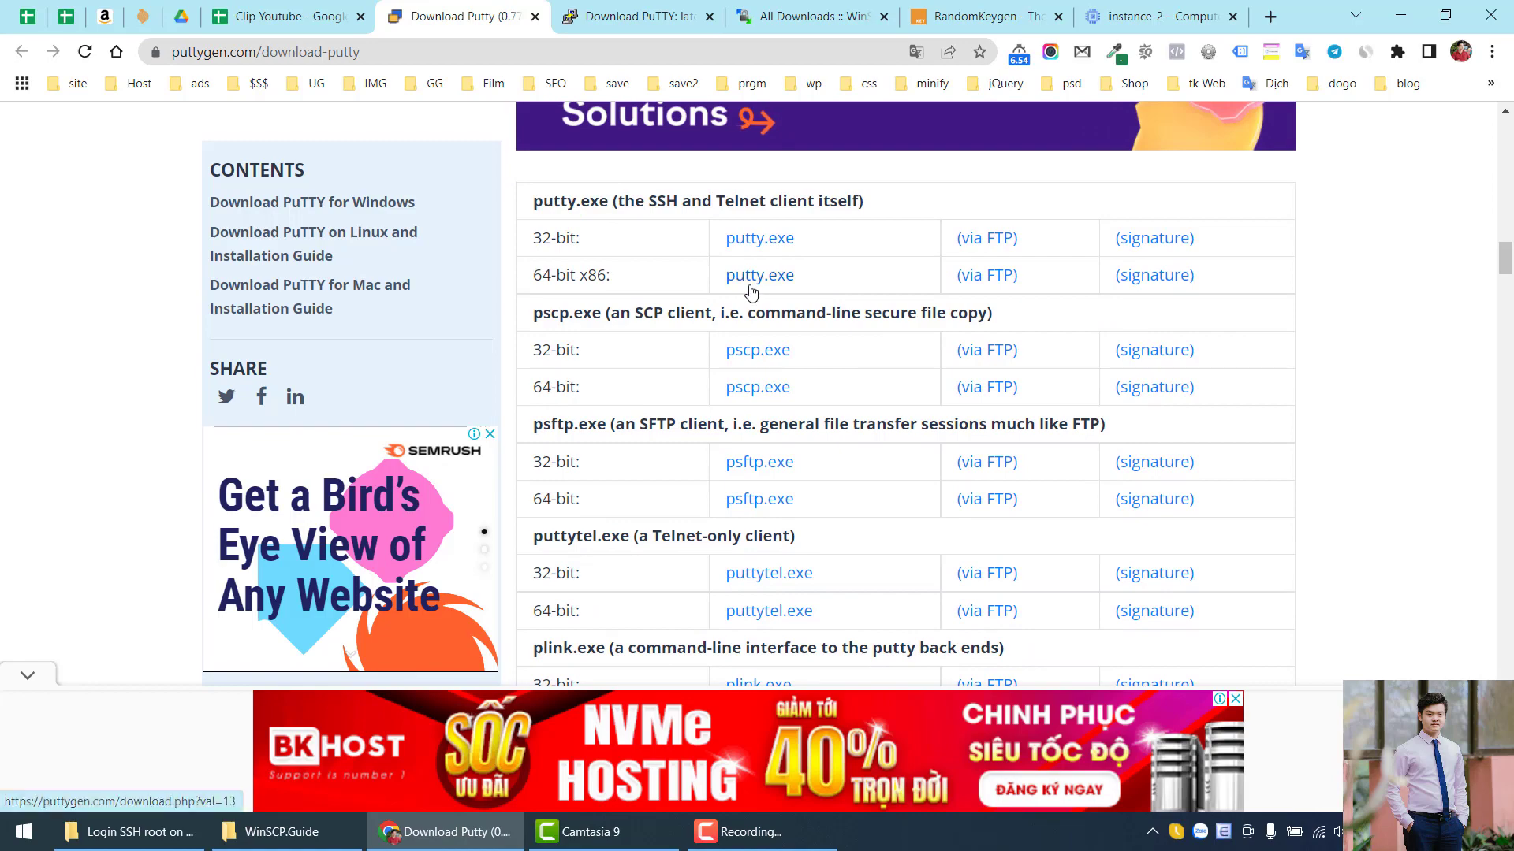
Find the 64-bit puttygen.exe download in the alternative binary files on puttygen.com.
left_click(638, 16)
left_click(512, 16)
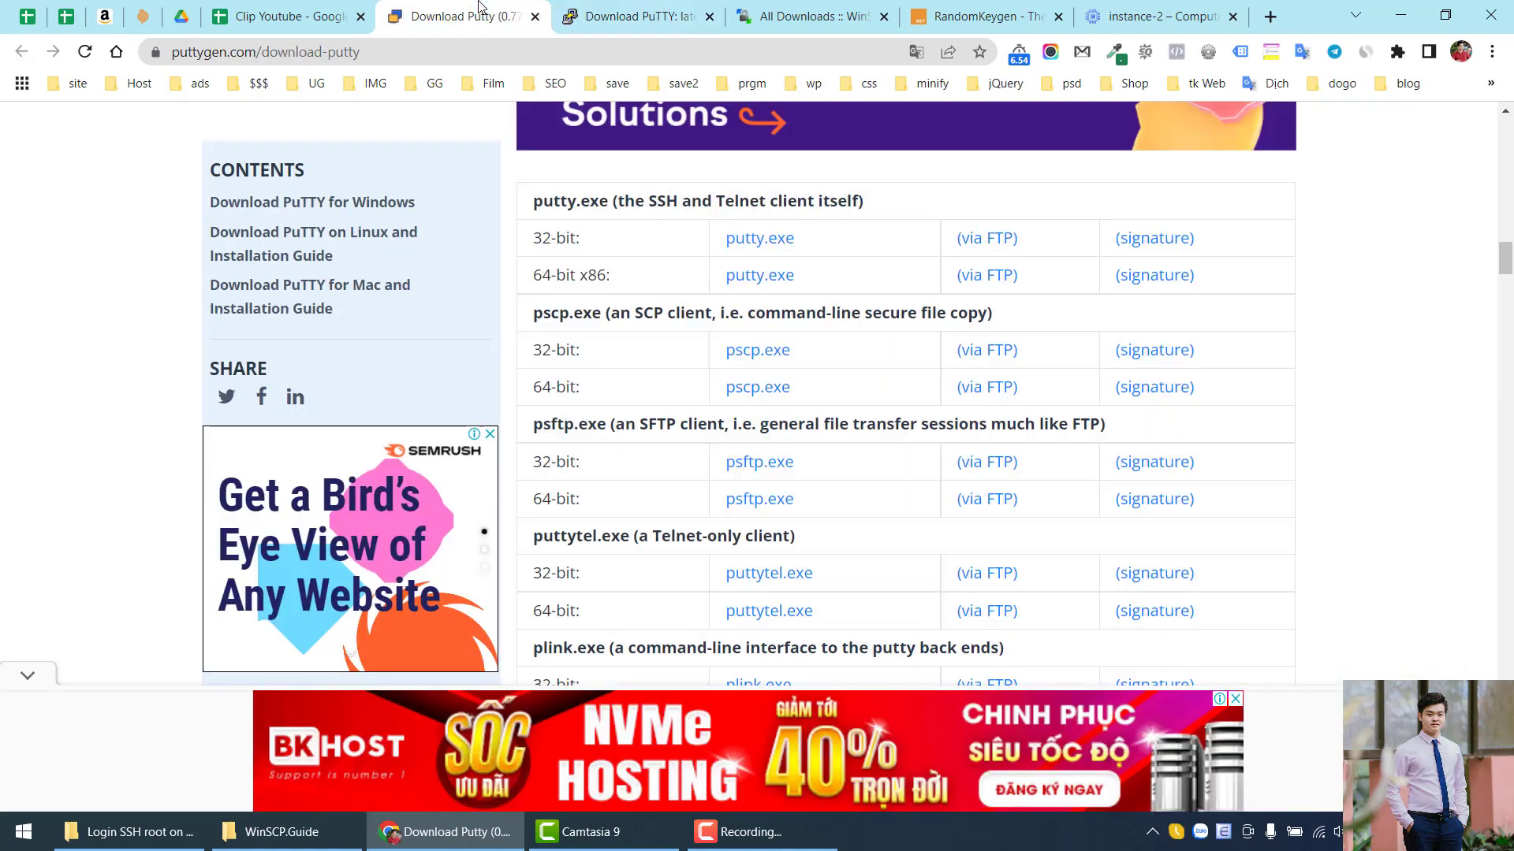
scroll(662, 363, "down", 7)
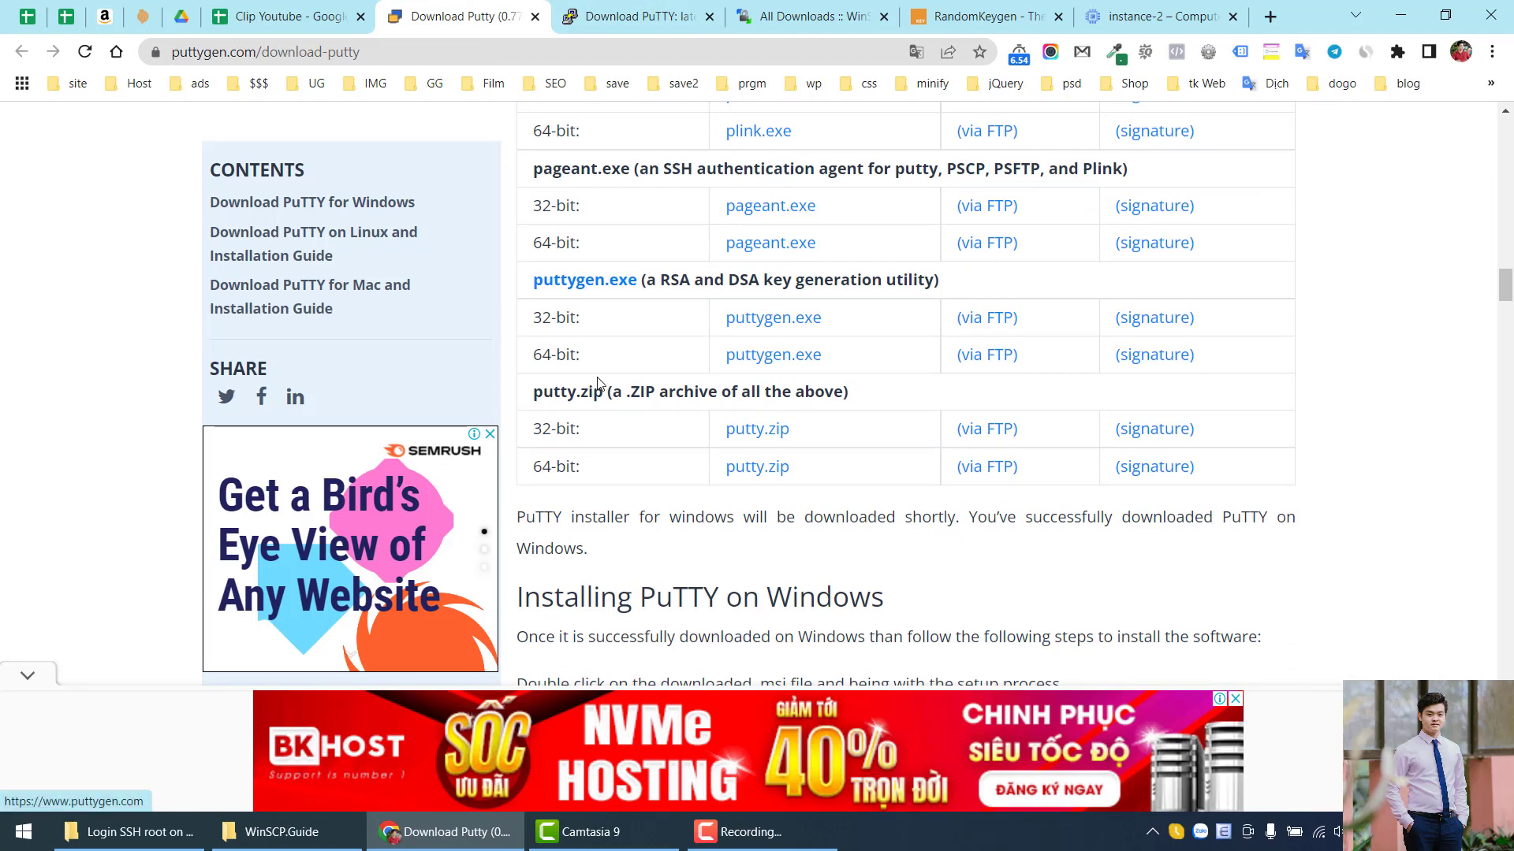
left_click_drag(848, 359, 720, 353)
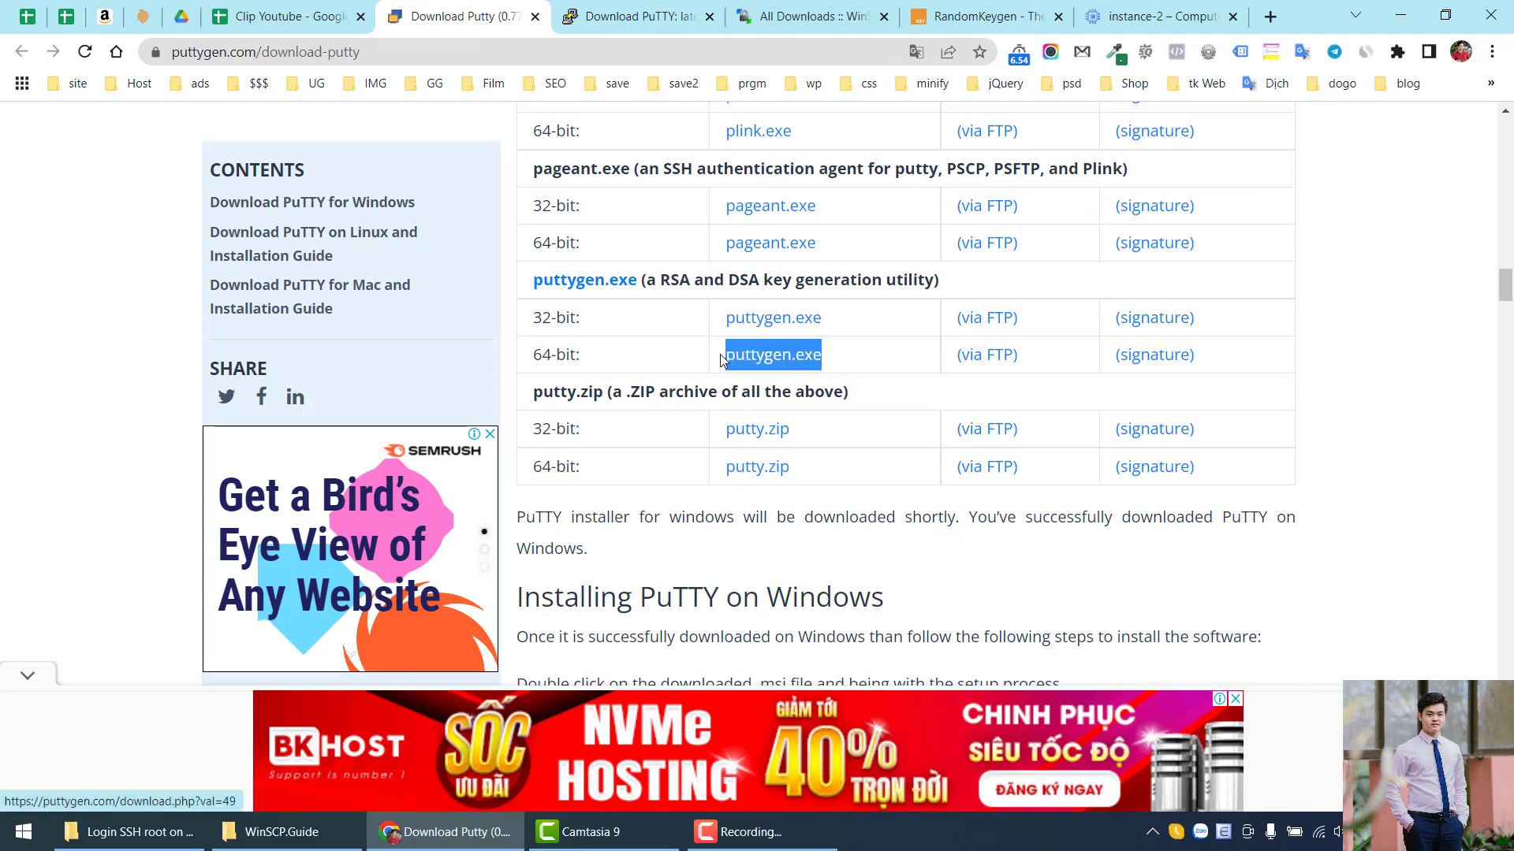
Return to the Clip Youtube spreadsheet and review the listed WinSCP and PuTTY download links.
left_click(631, 359)
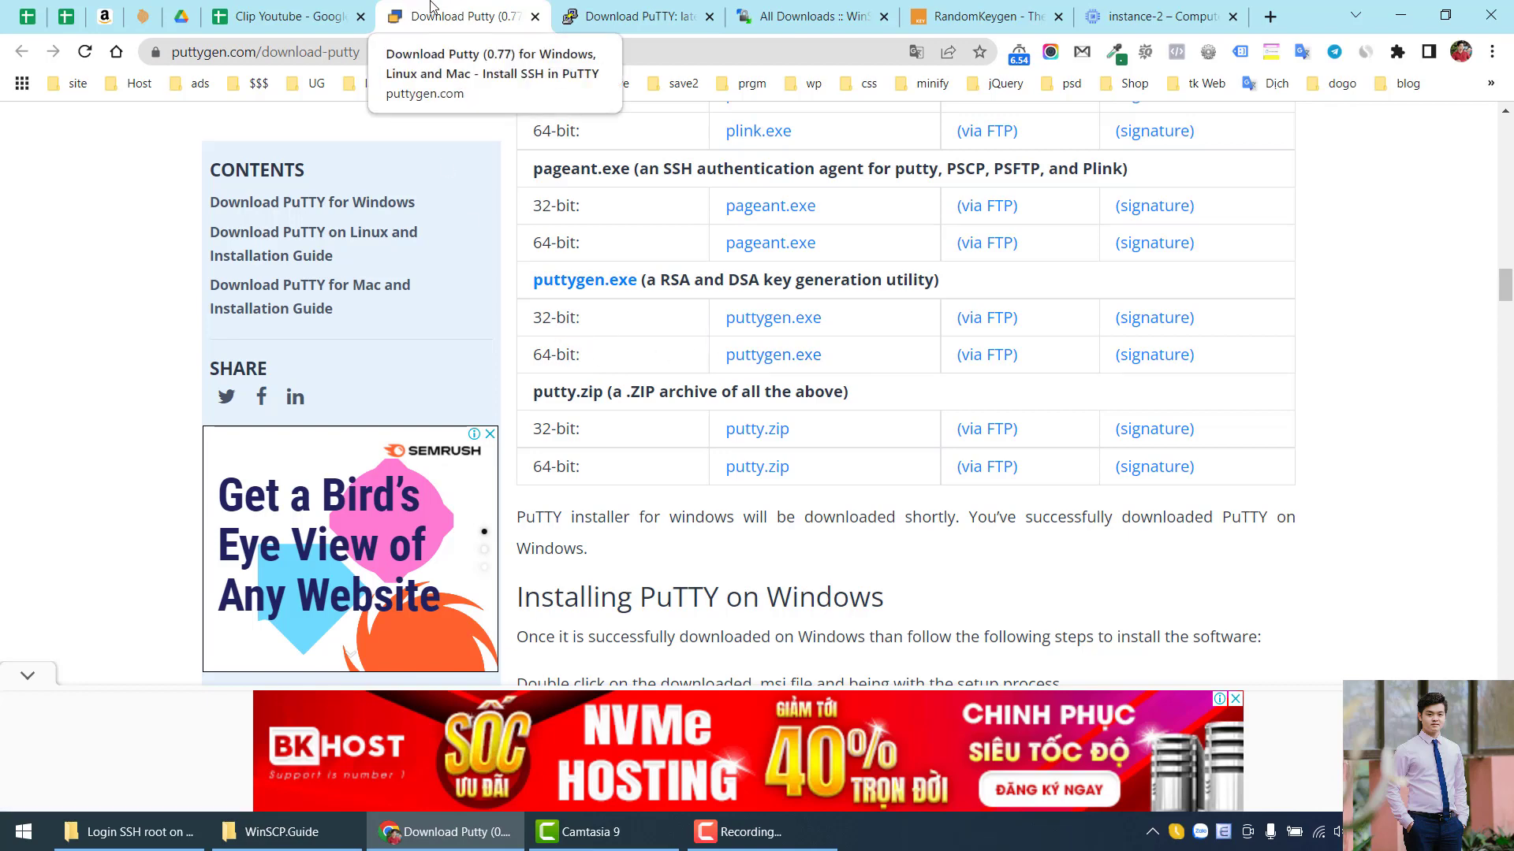
left_click(293, 16)
left_click_drag(331, 569, 339, 612)
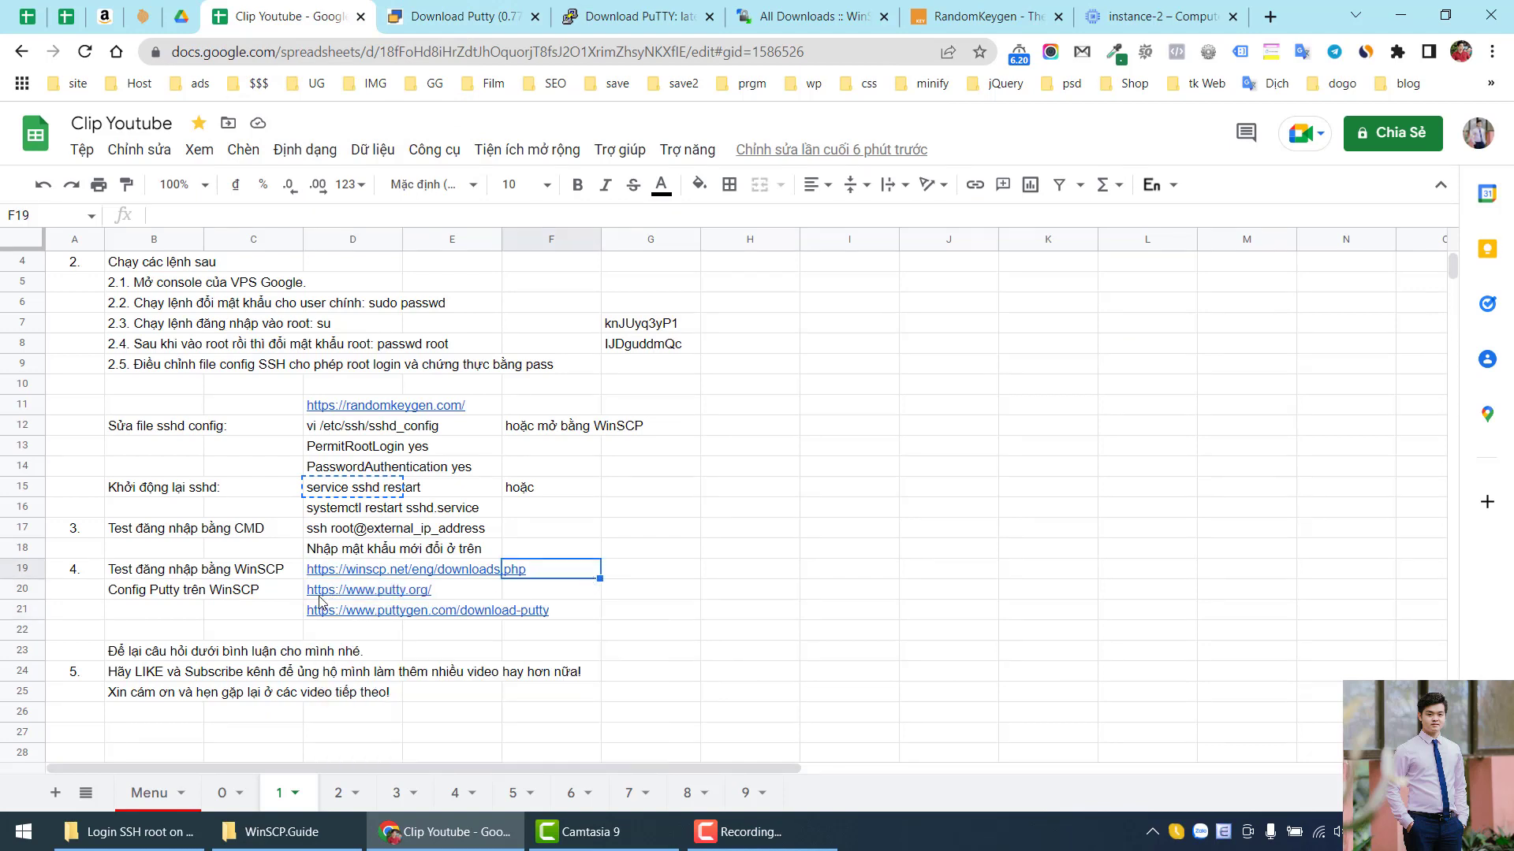
left_click(272, 616)
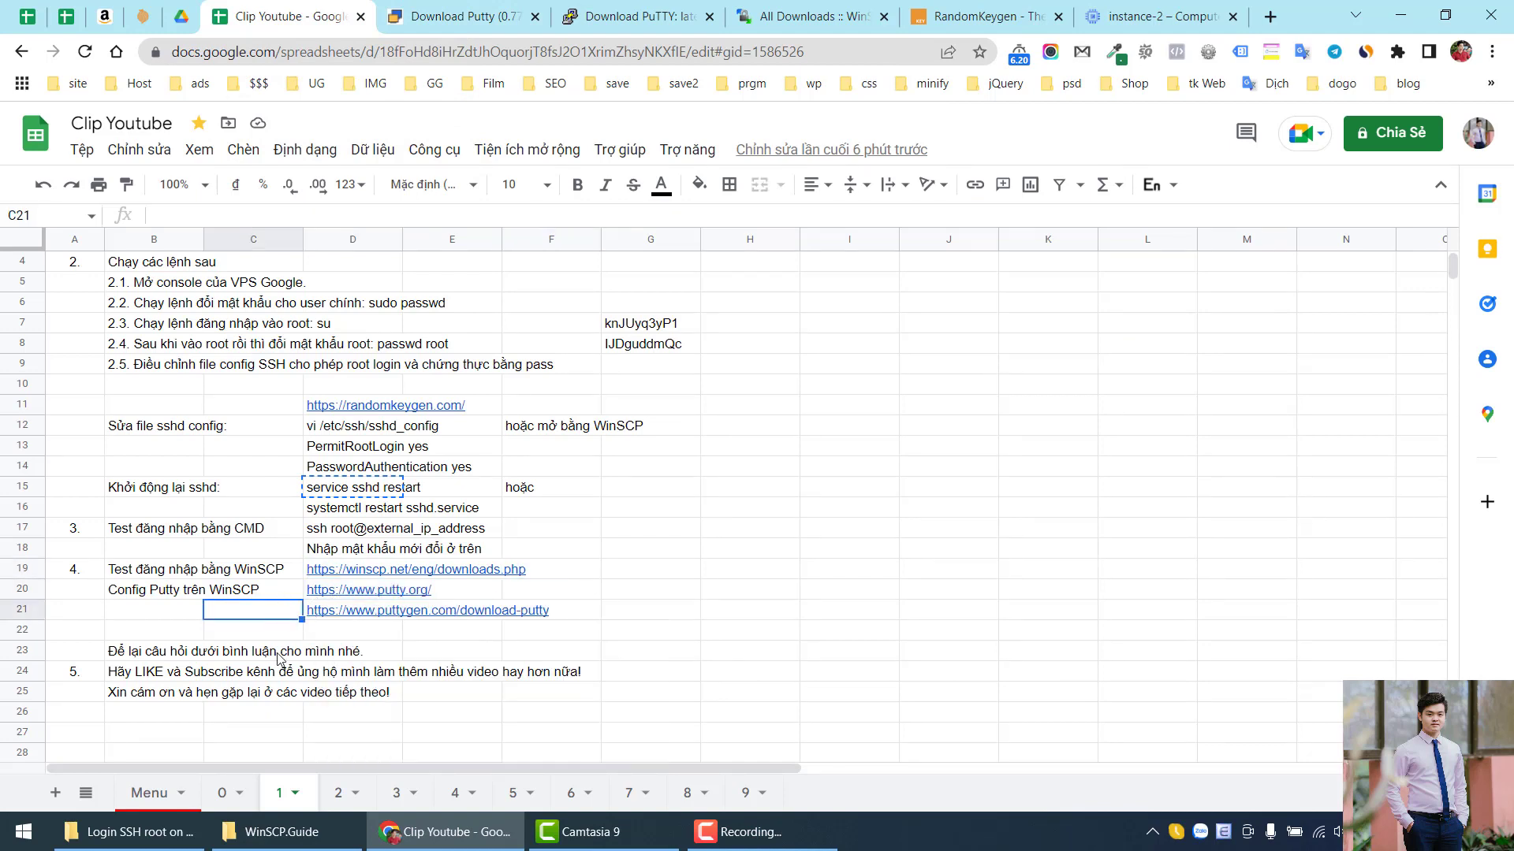
Switch to the WinSCP.Guide folder in File Explorer and examine the WinSCP, PuTTY and PuTTYgen program files.
left_click(282, 832)
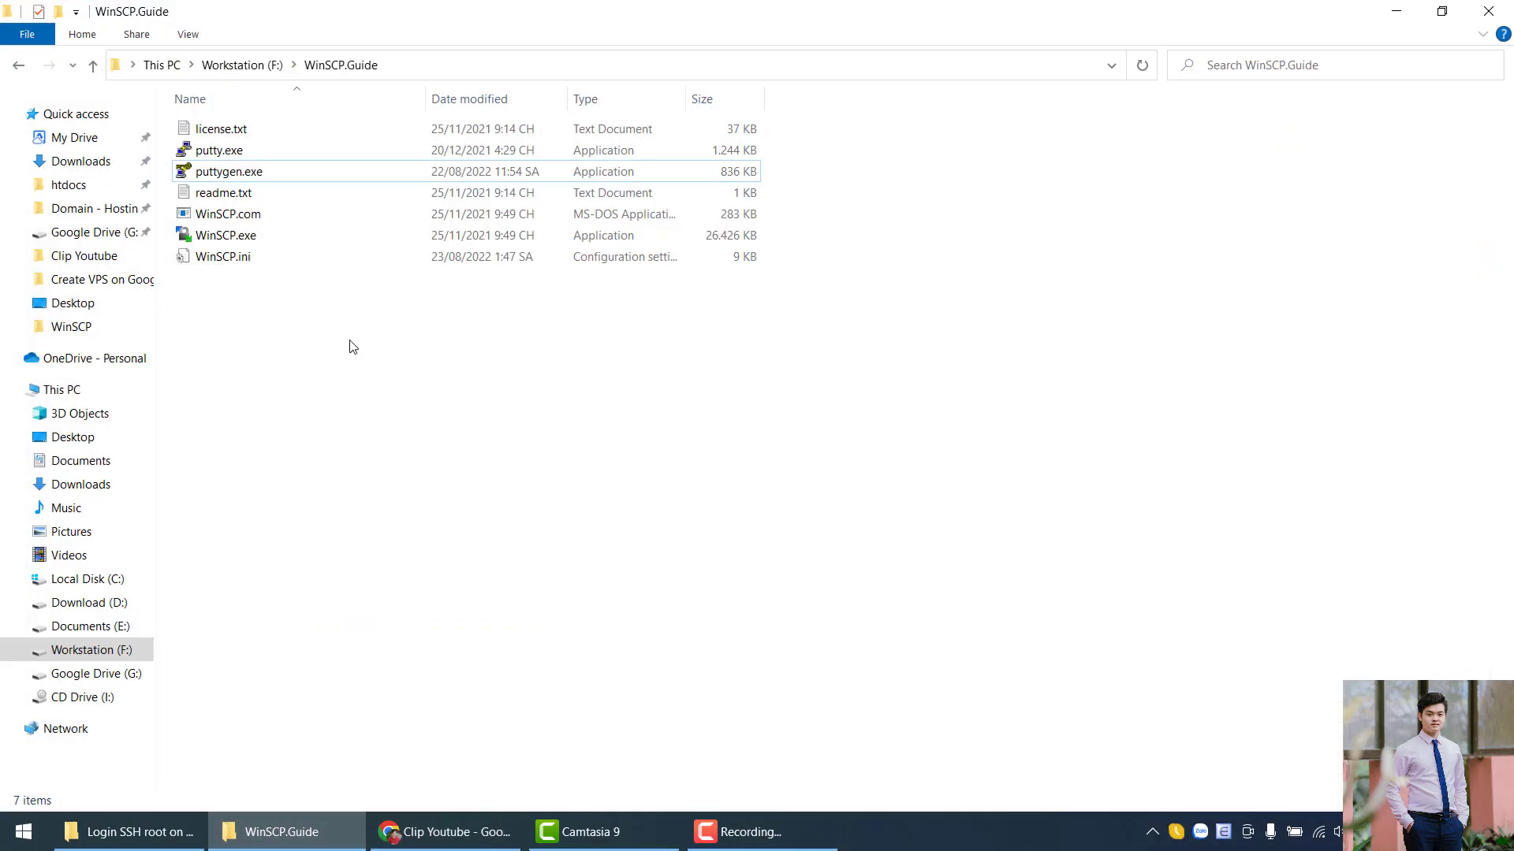
left_click_drag(242, 320, 286, 131)
left_click(260, 324)
left_click(262, 166)
left_click(267, 237)
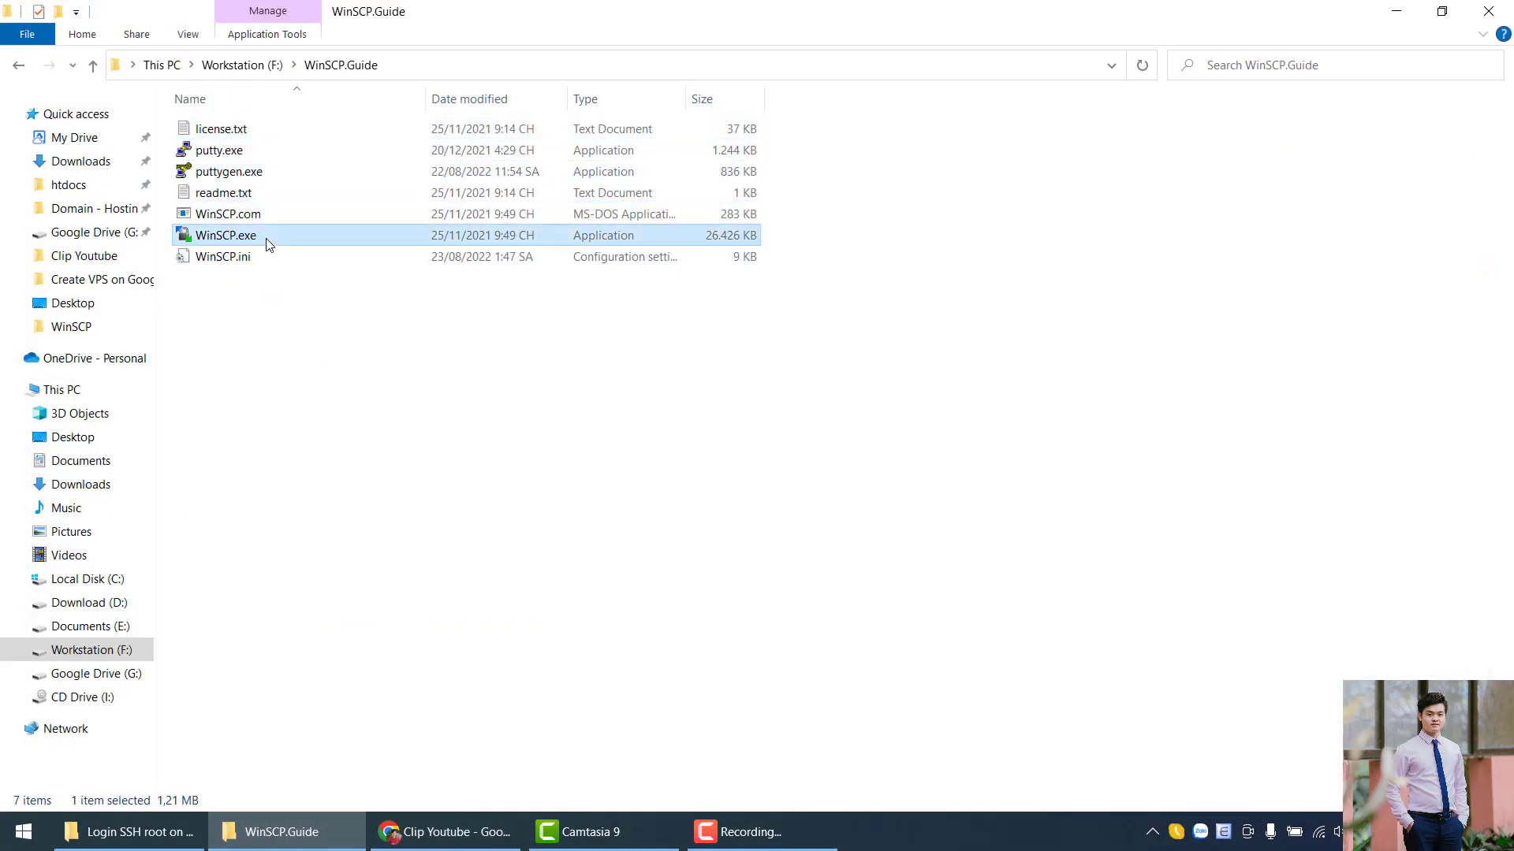
left_click(245, 370)
left_click_drag(231, 345, 300, 130)
left_click(285, 391)
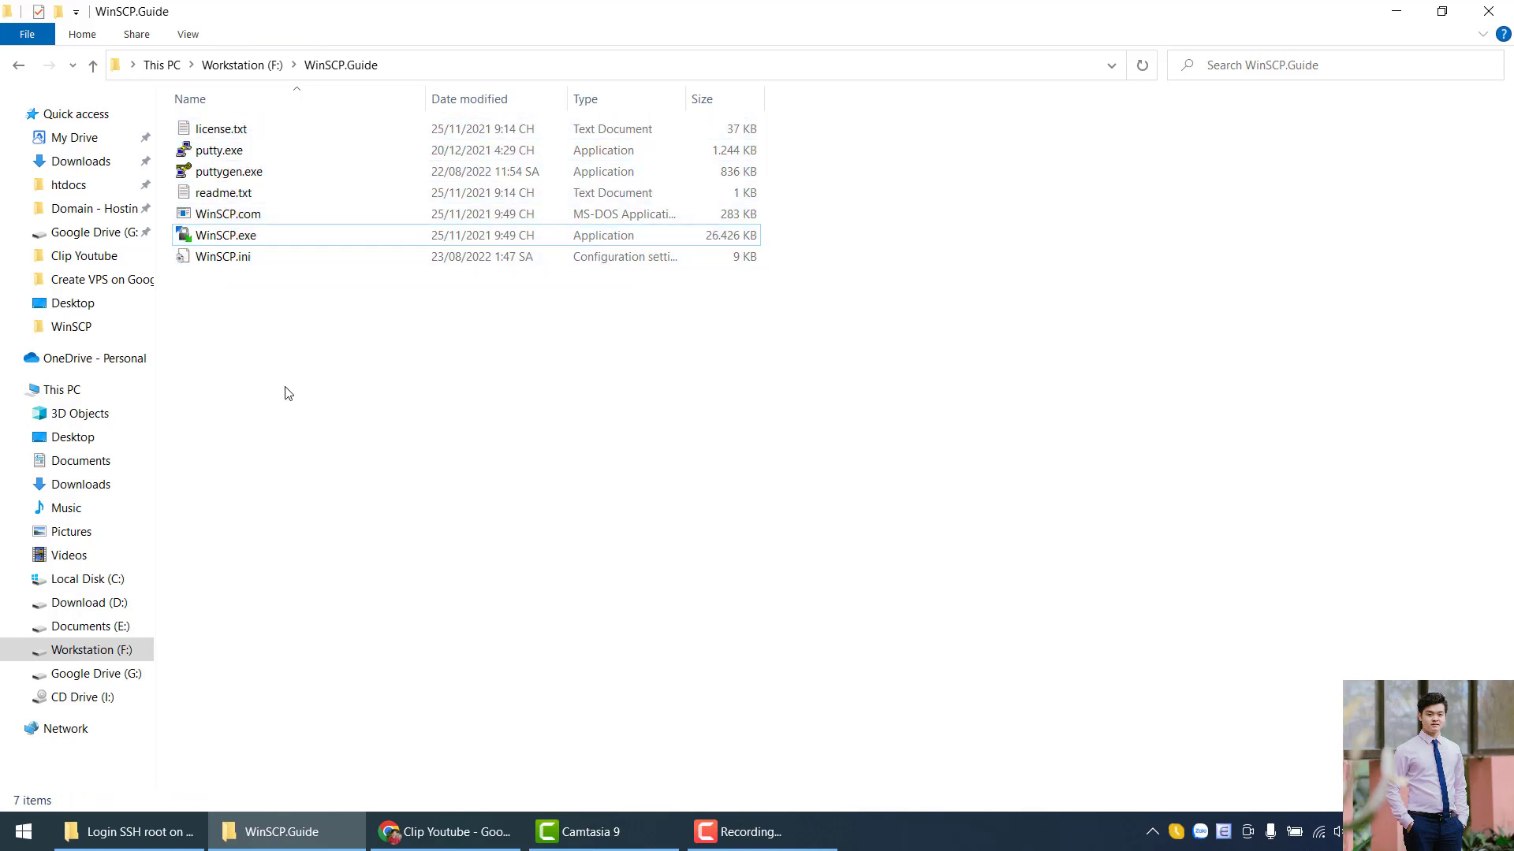
Launch WinSCP.exe from the WinSCP.Guide folder, look over the new site login form and dismiss it.
left_click(233, 243)
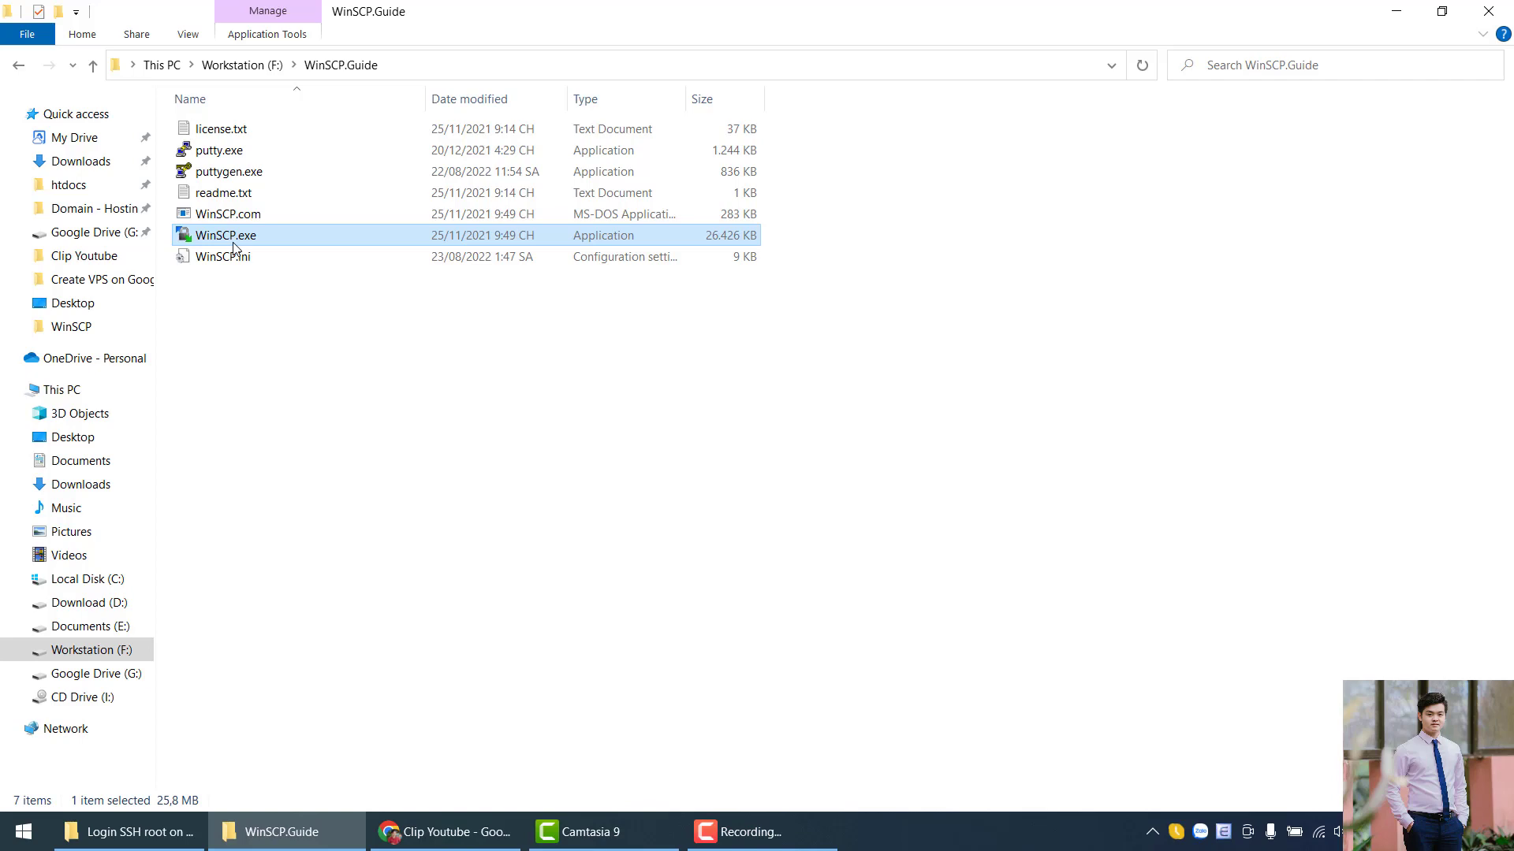
double_click(234, 240)
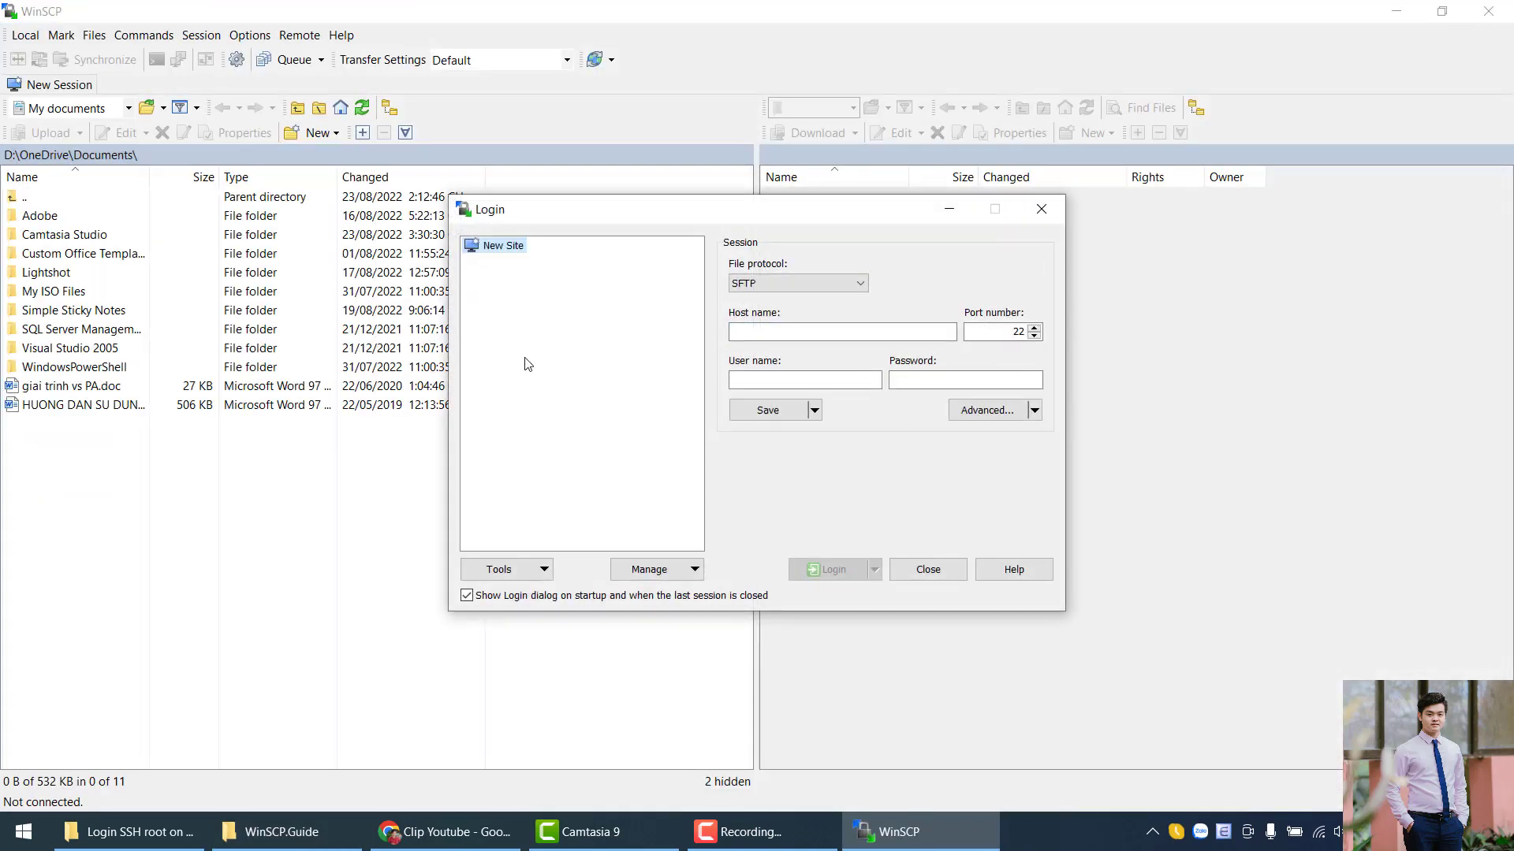
left_click(769, 288)
left_click(942, 256)
left_click(504, 251)
left_click(929, 567)
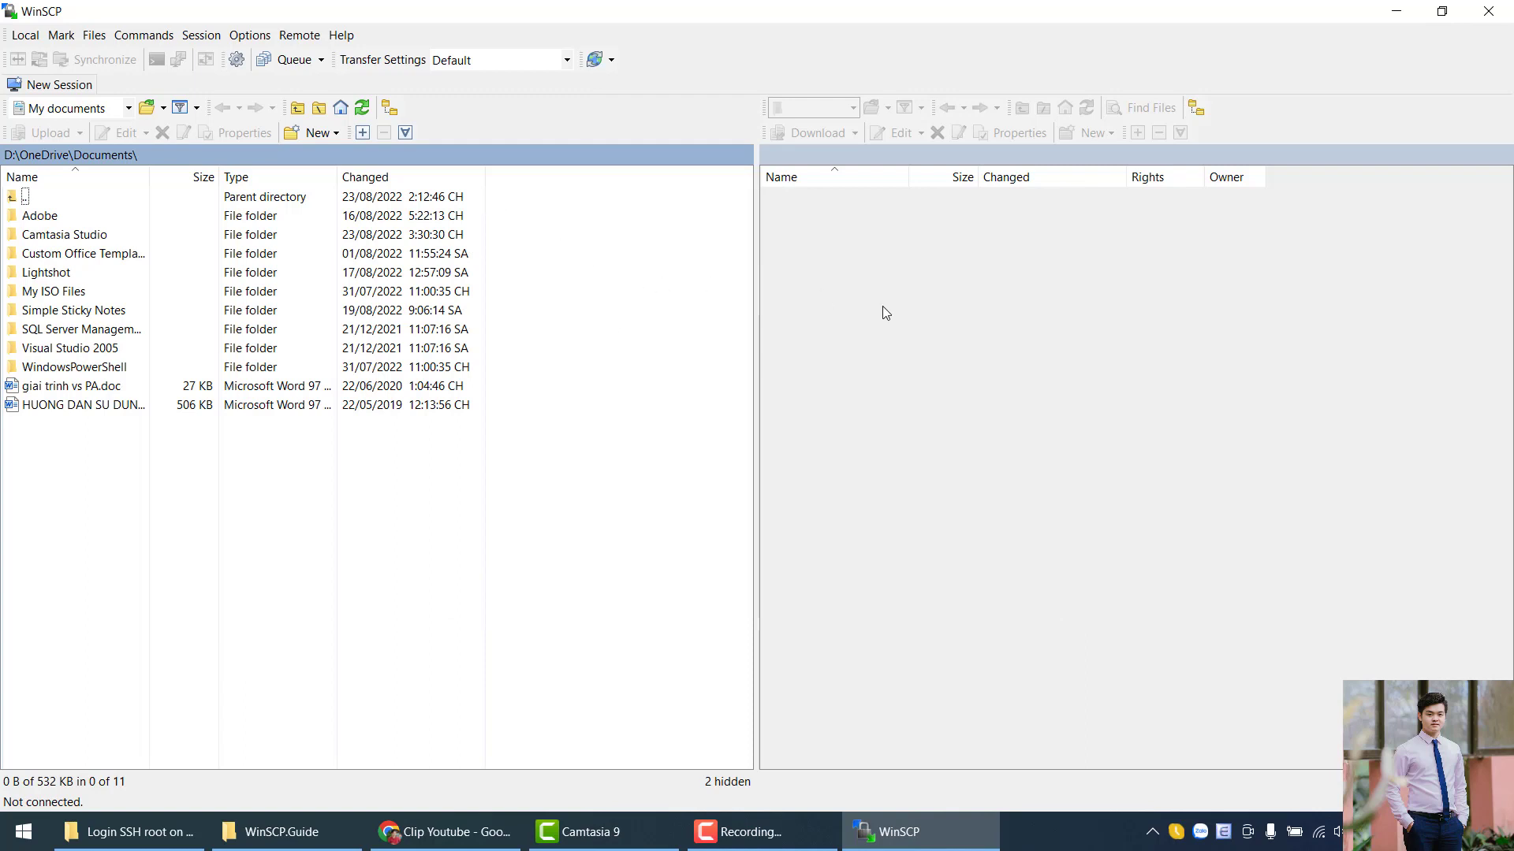
left_click(250, 35)
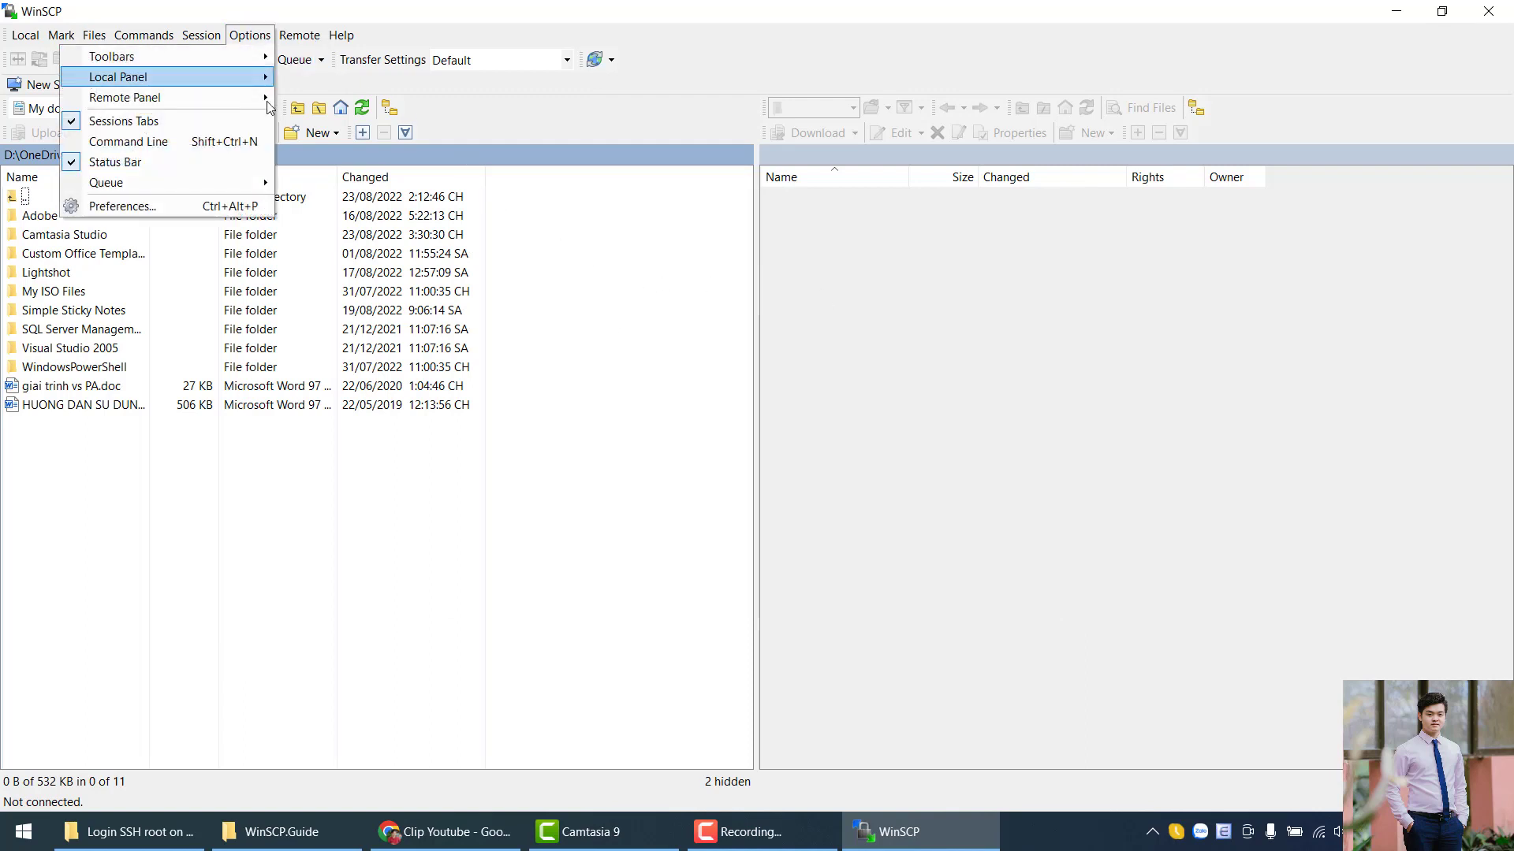
left_click(260, 206)
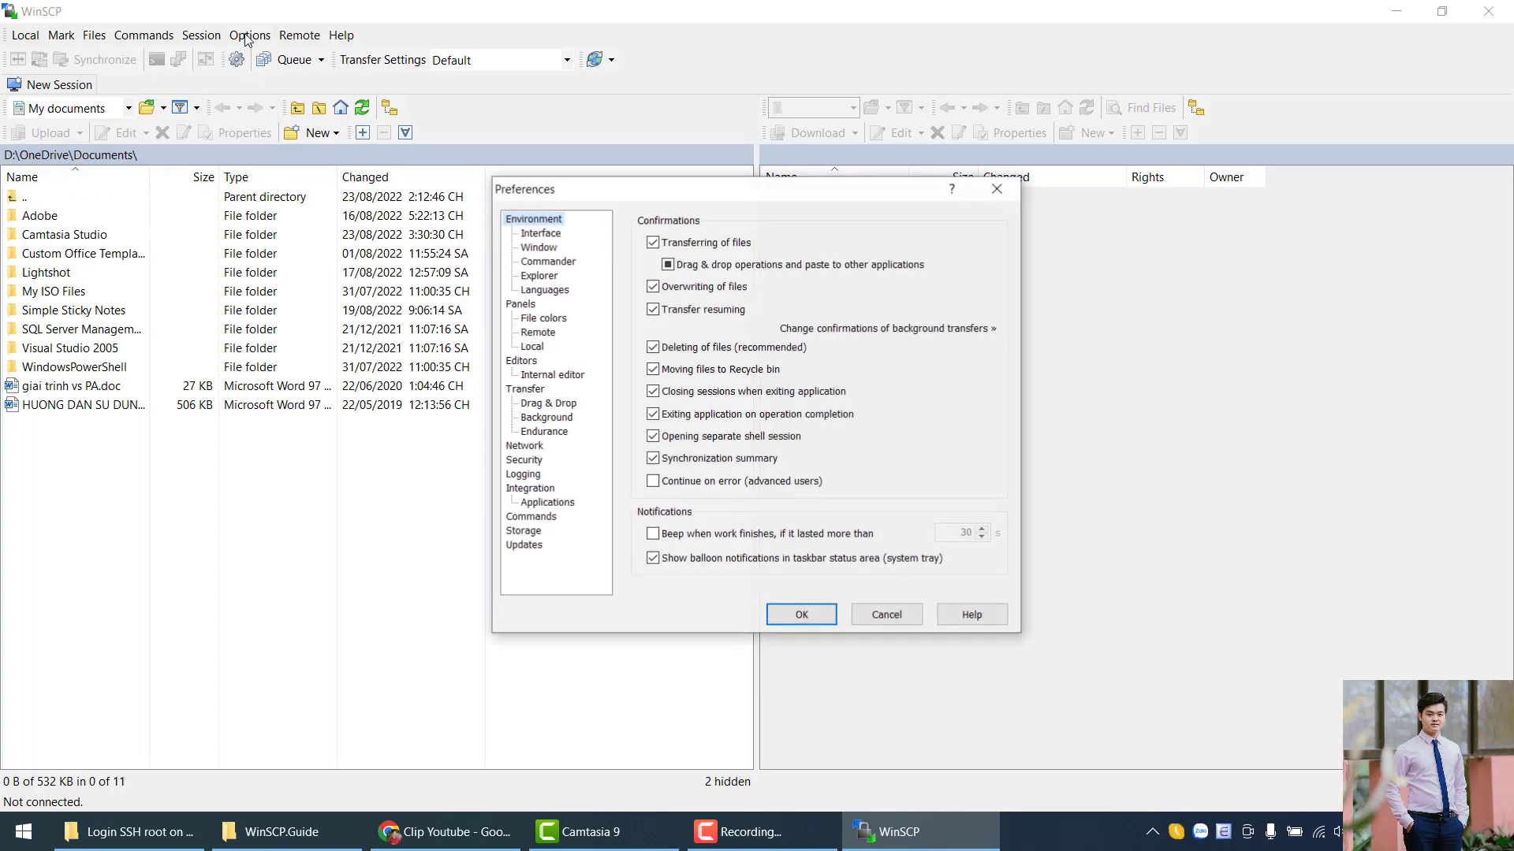
left_click(1014, 184)
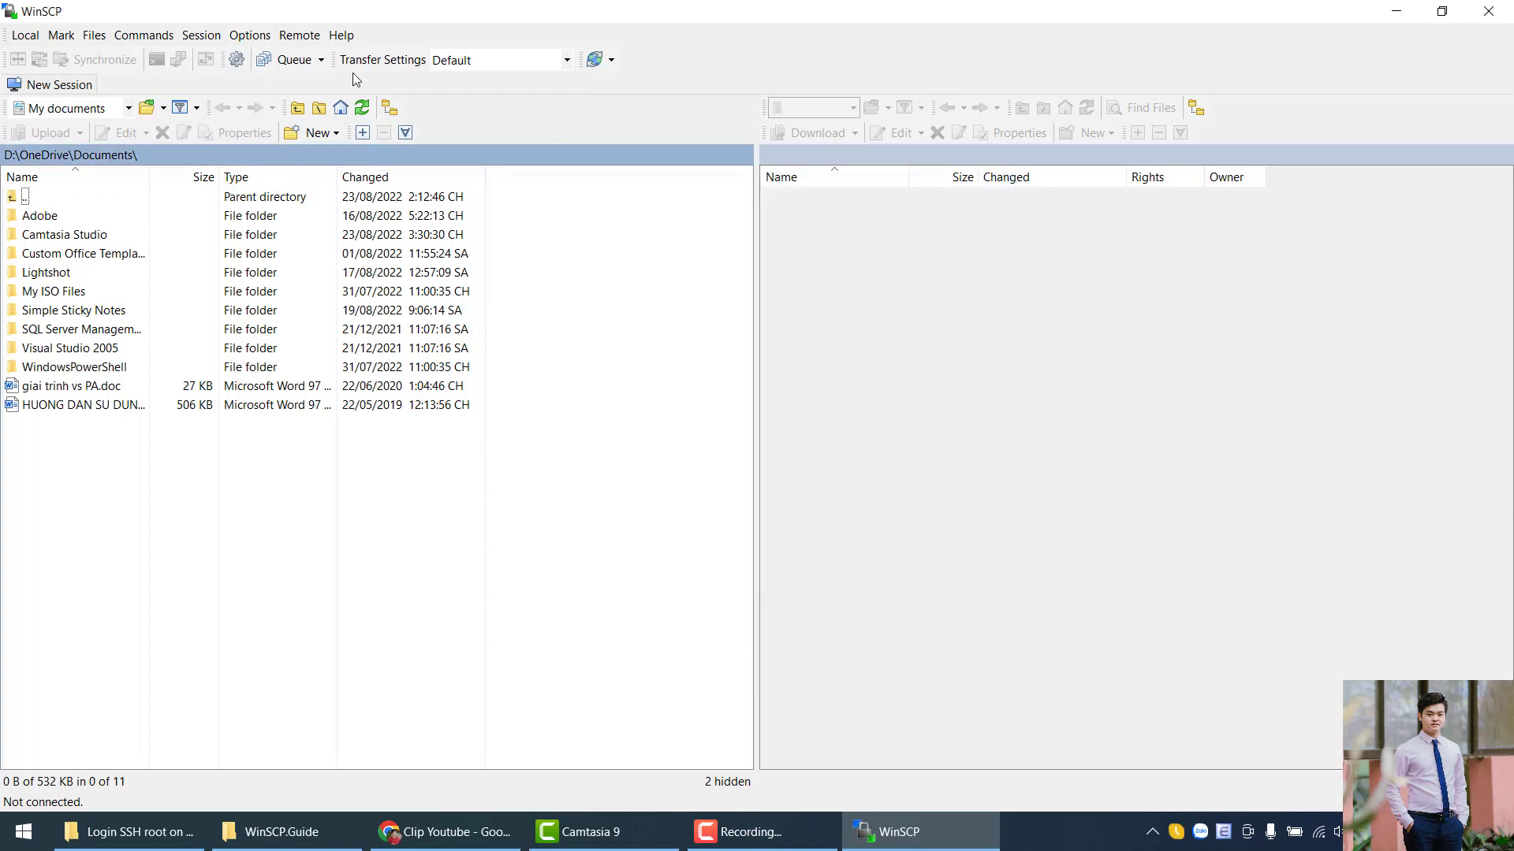
Open the WinSCP preferences for integrated external applications and check the PuTTY/Terminal client path.
left_click(249, 37)
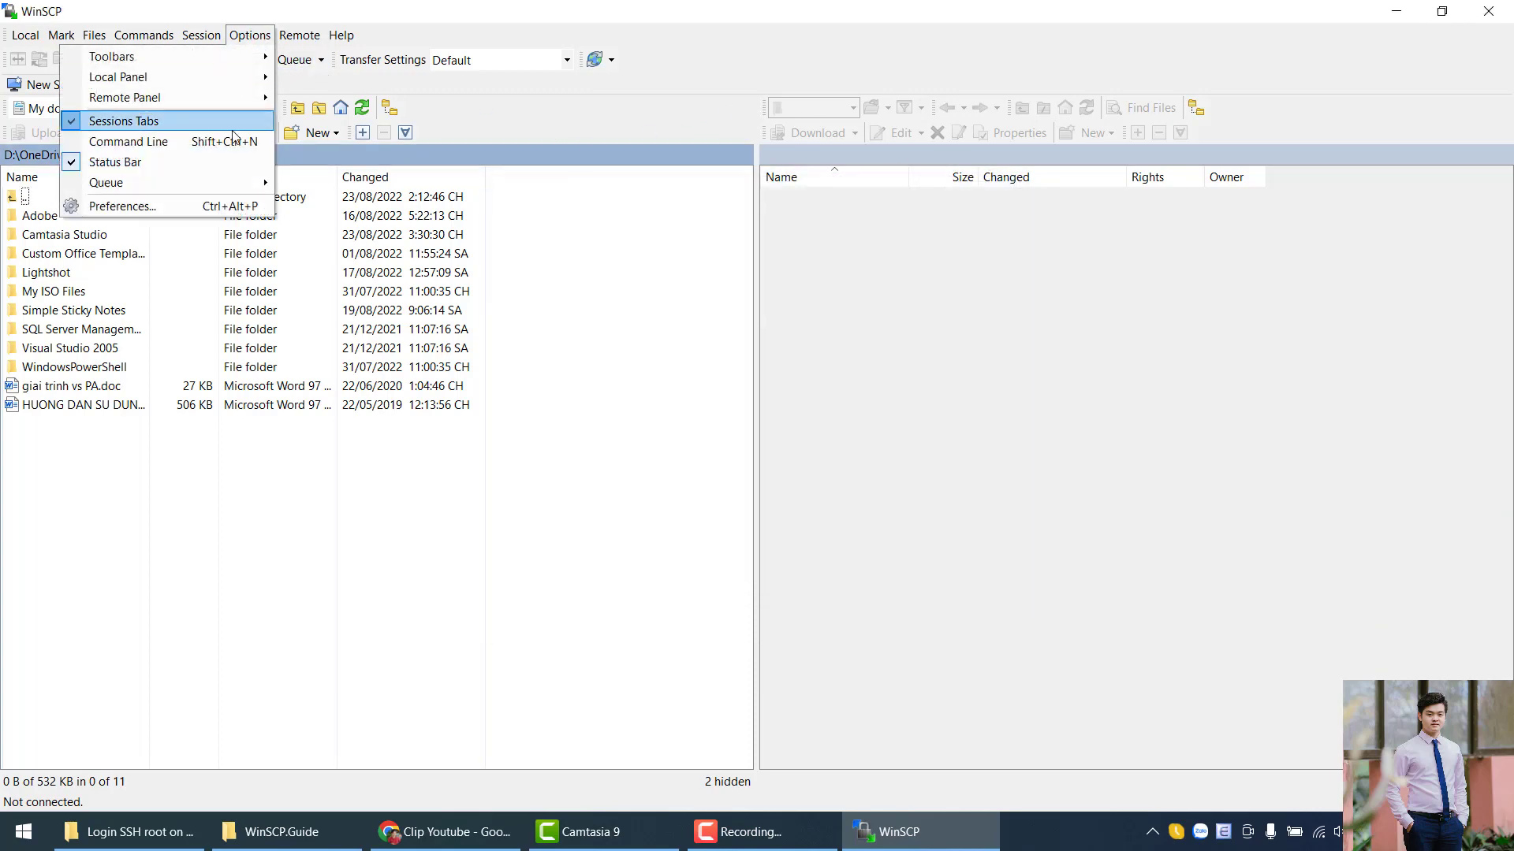
left_click(199, 209)
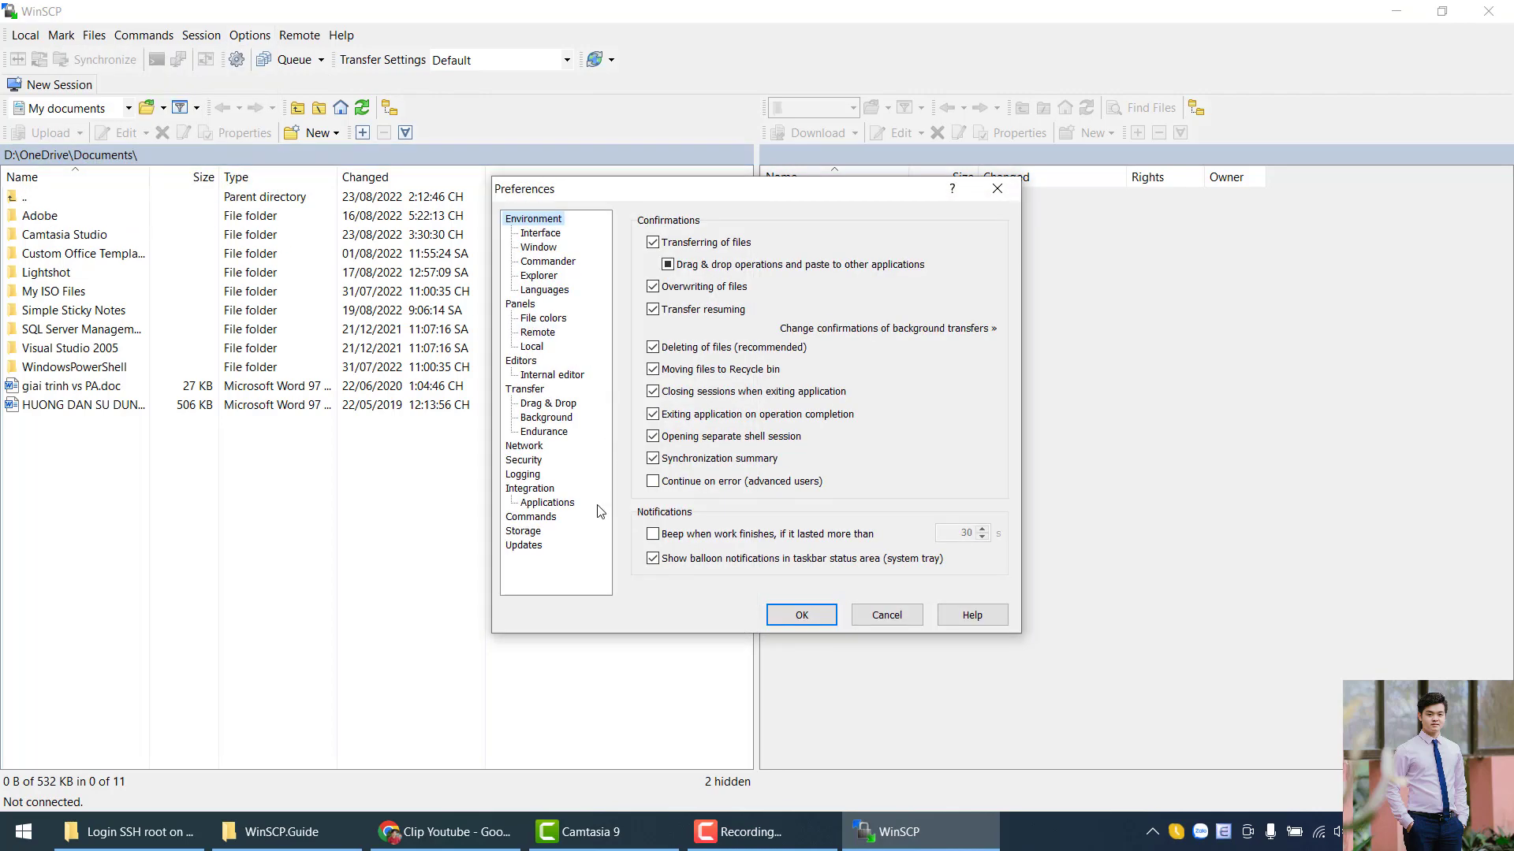
left_click(552, 490)
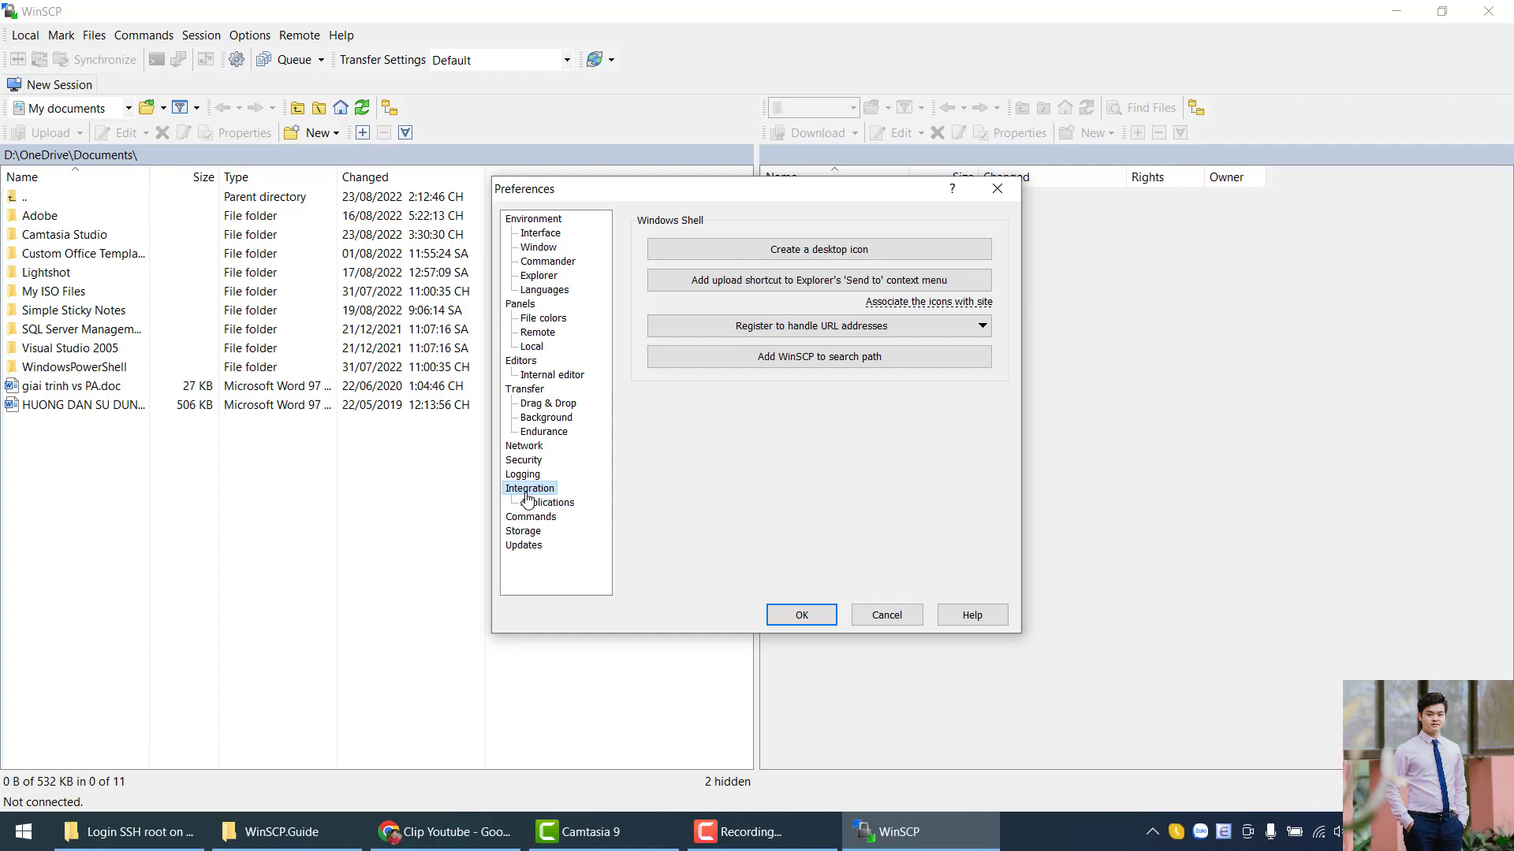
left_click(552, 504)
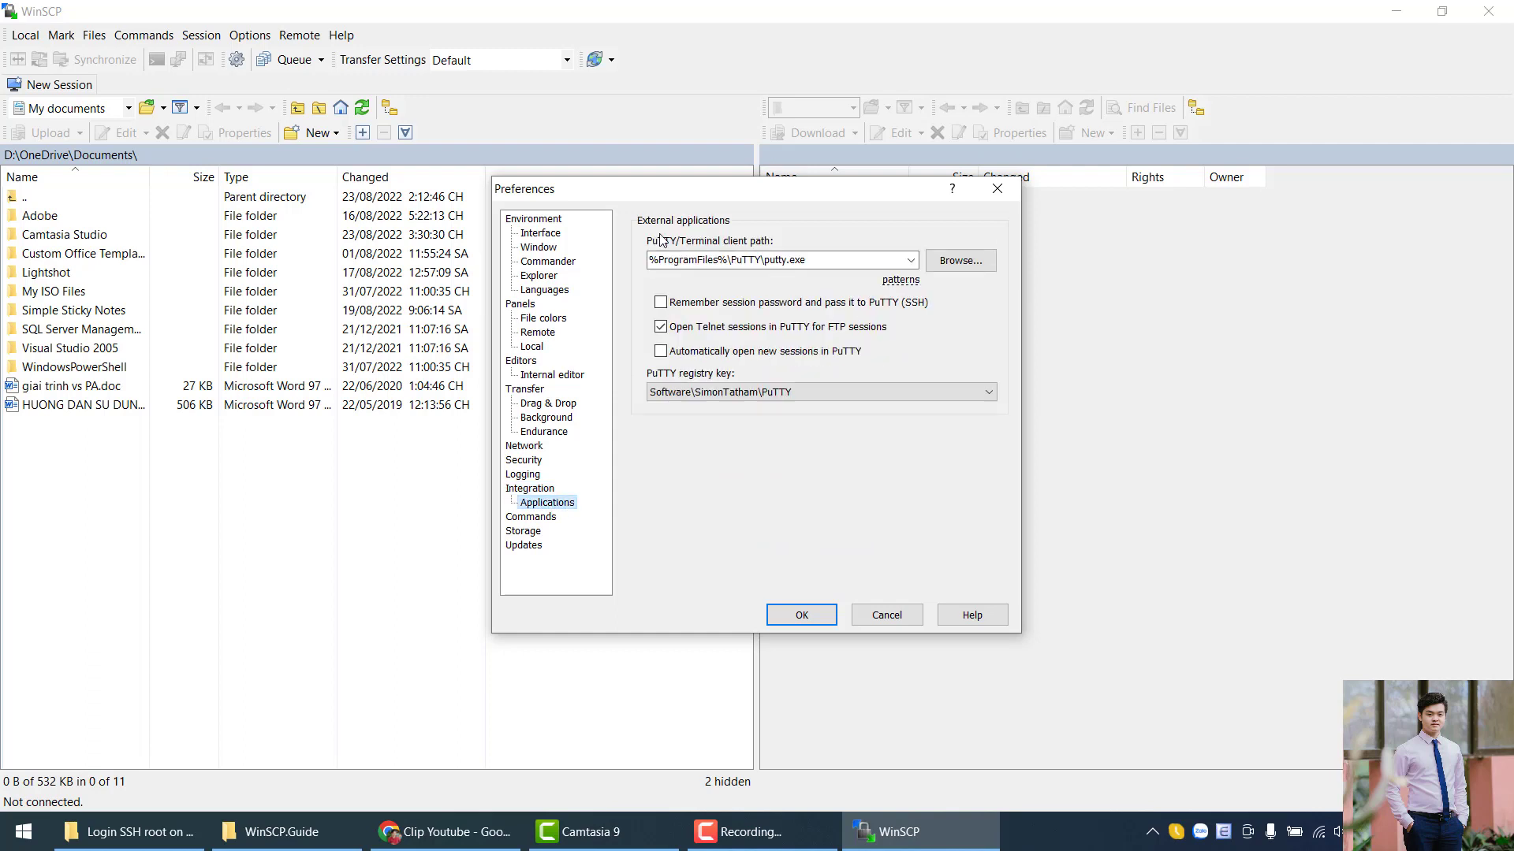
double_click(733, 258)
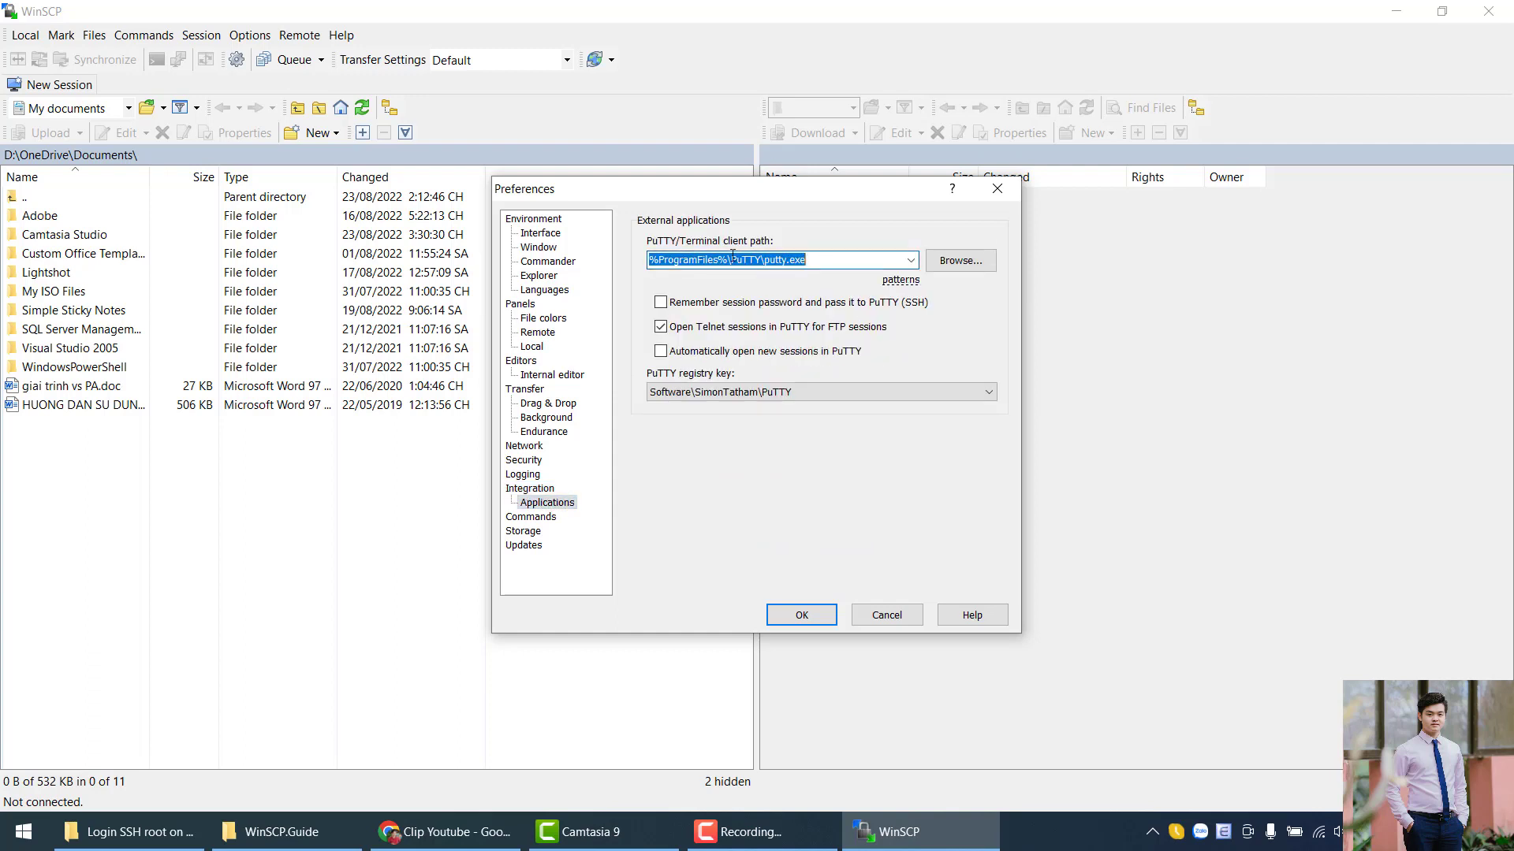
left_click(685, 265)
Set the PuTTY client path to F:\WinSCP.Guide\putty.exe, turn on passing the remembered session password to PuTTY, and save the preferences.
left_click(971, 268)
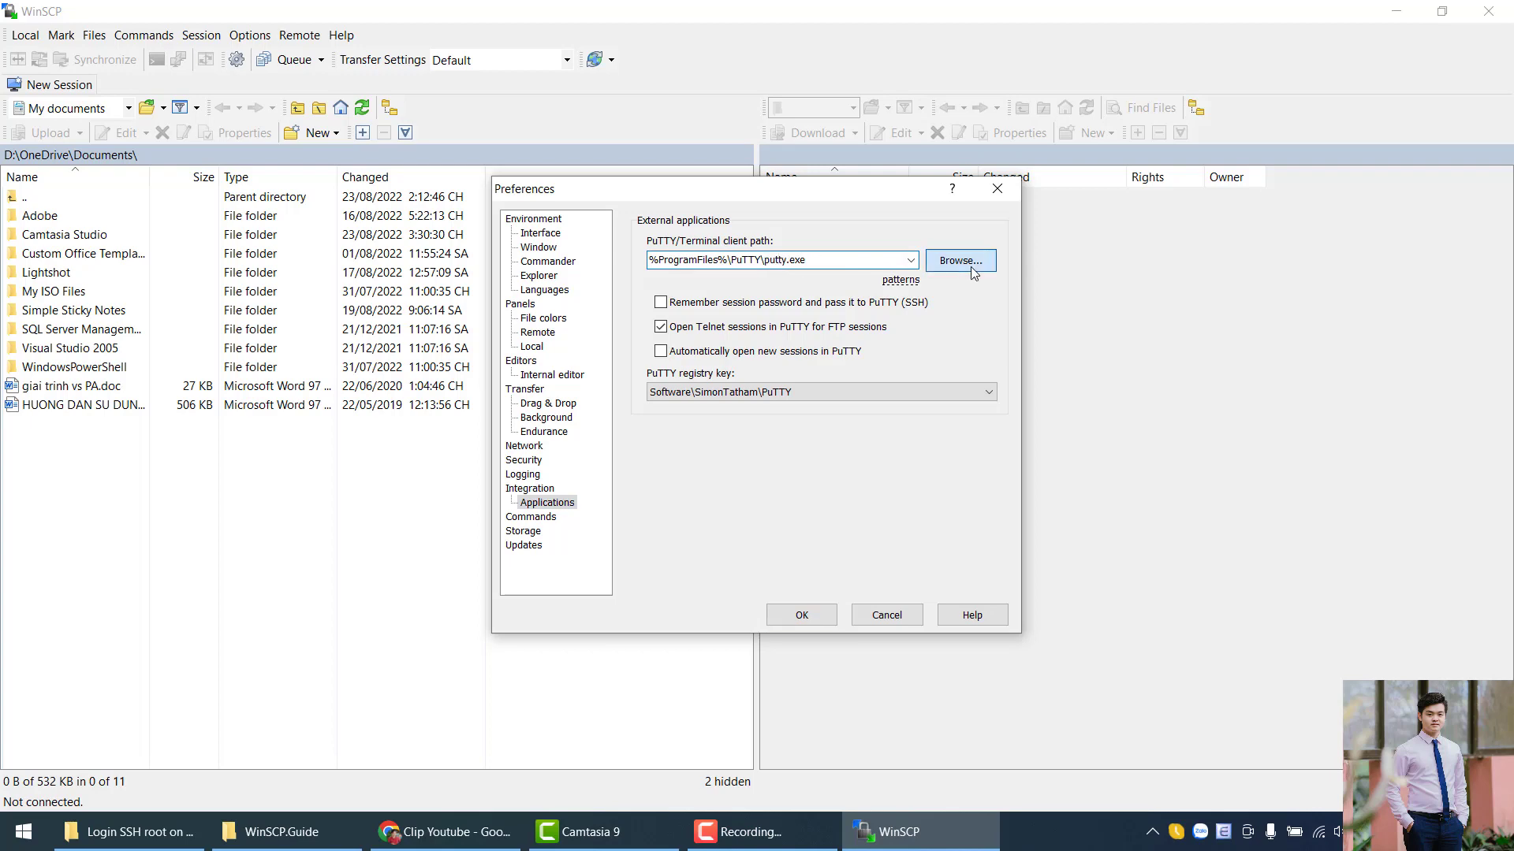
double_click(835, 223)
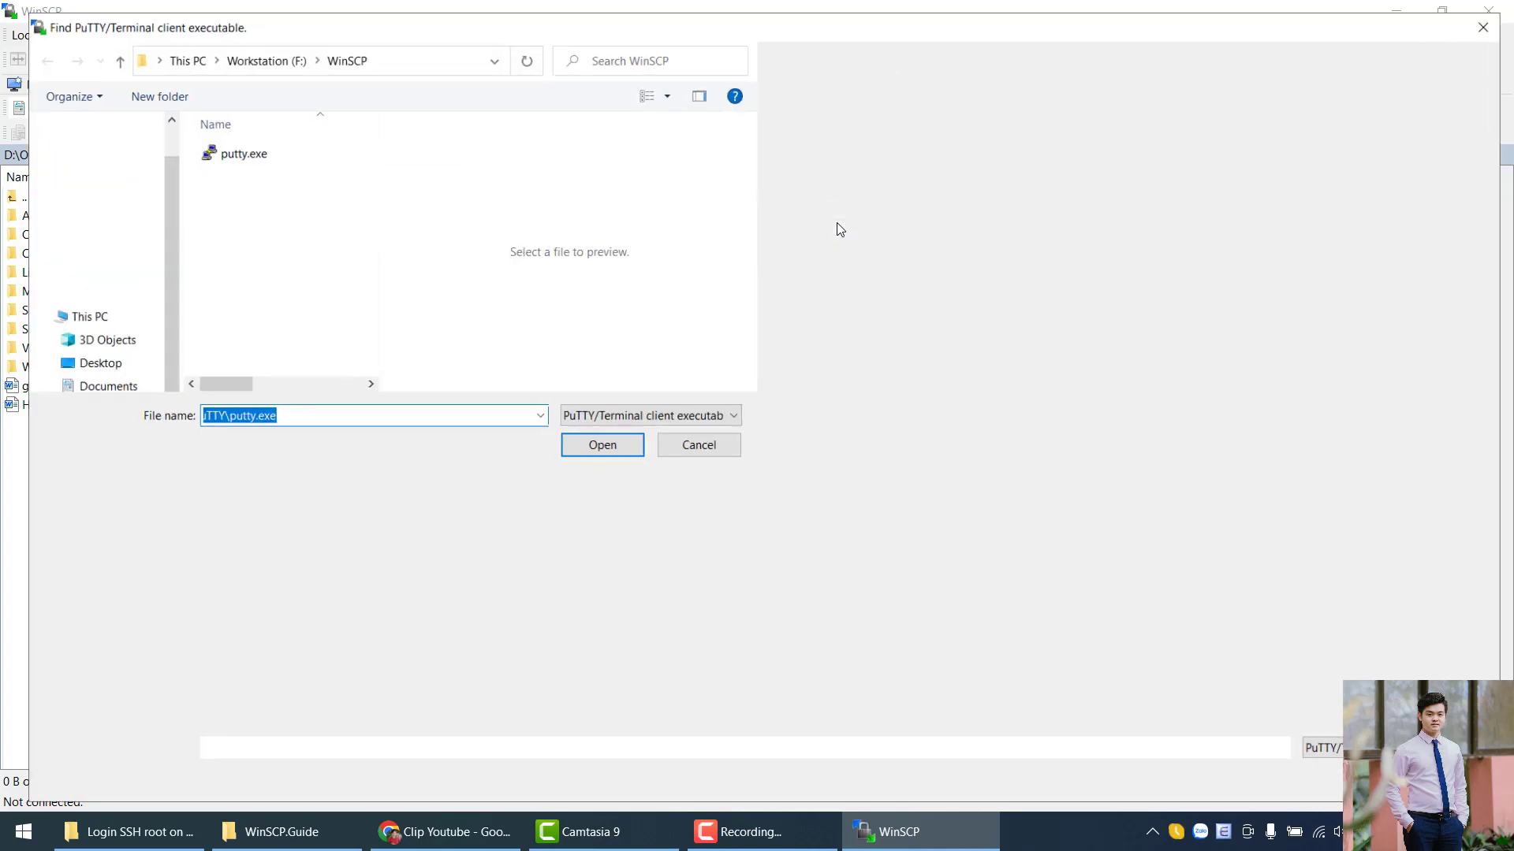
left_click(274, 58)
double_click(264, 274)
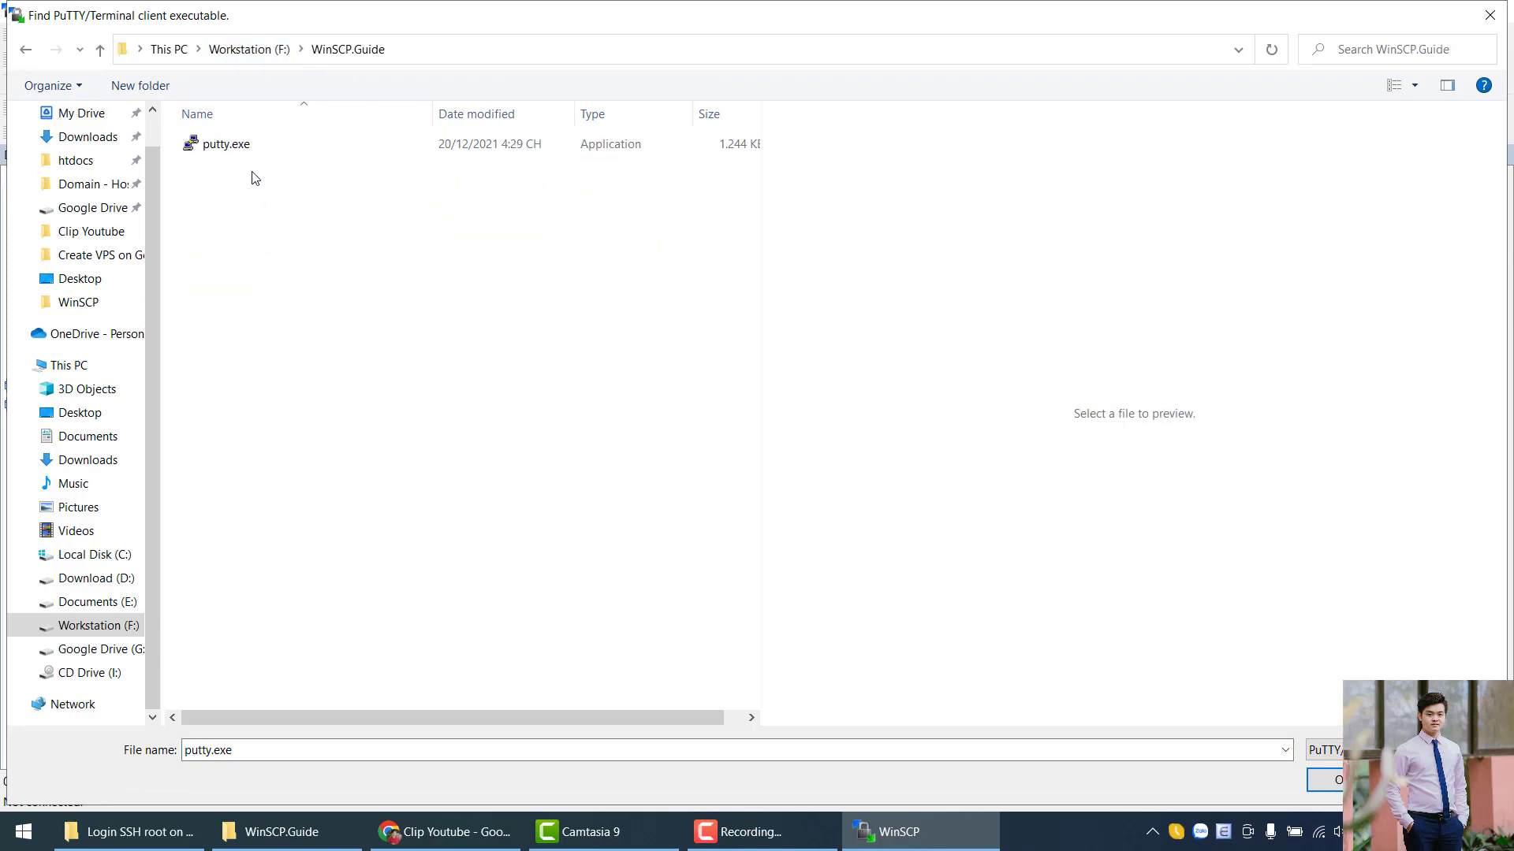
left_click(236, 150)
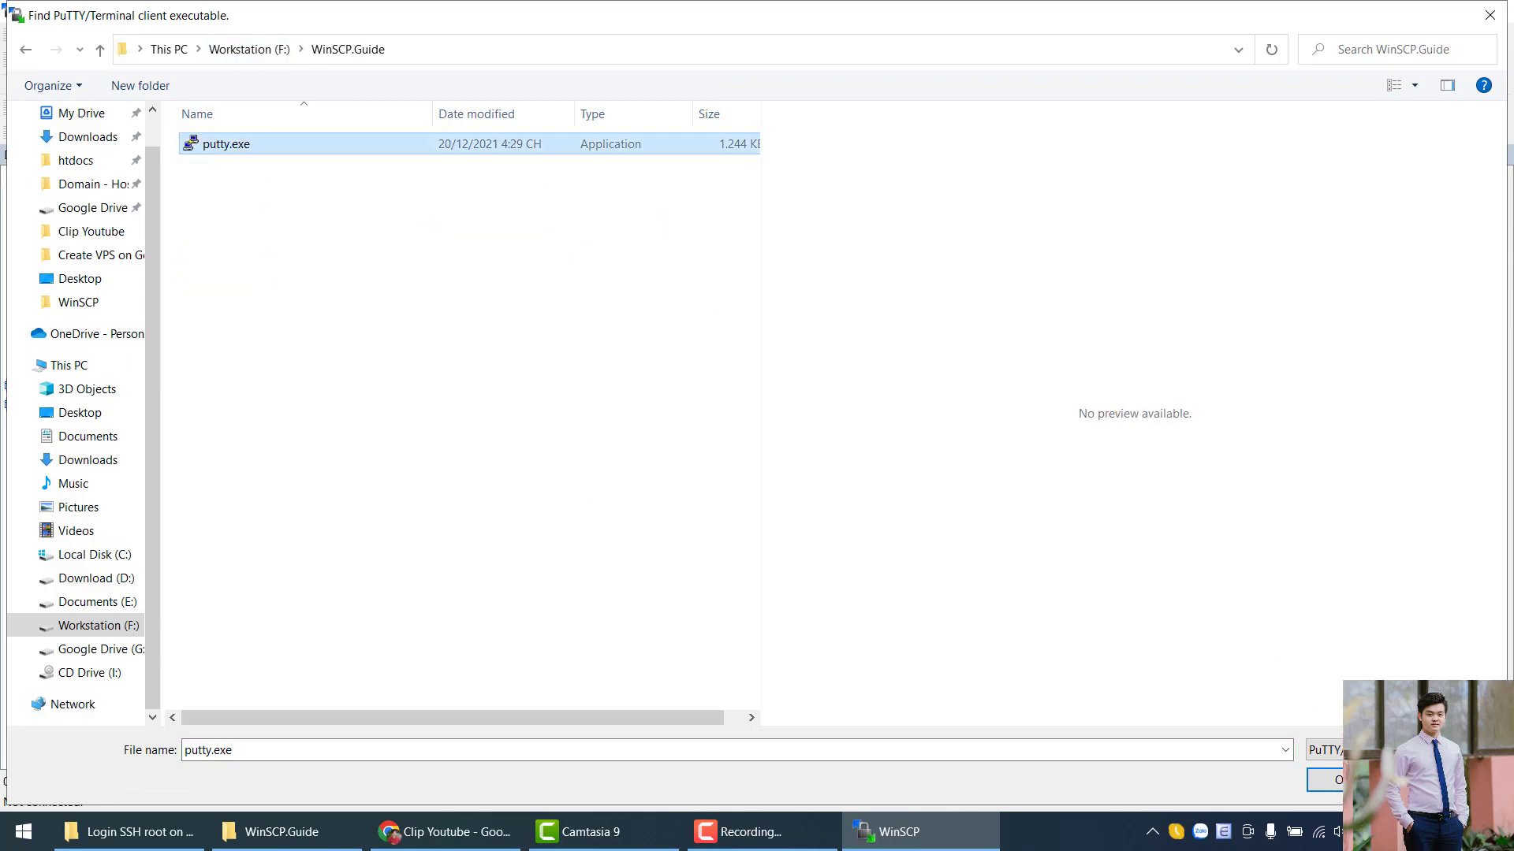
double_click(236, 145)
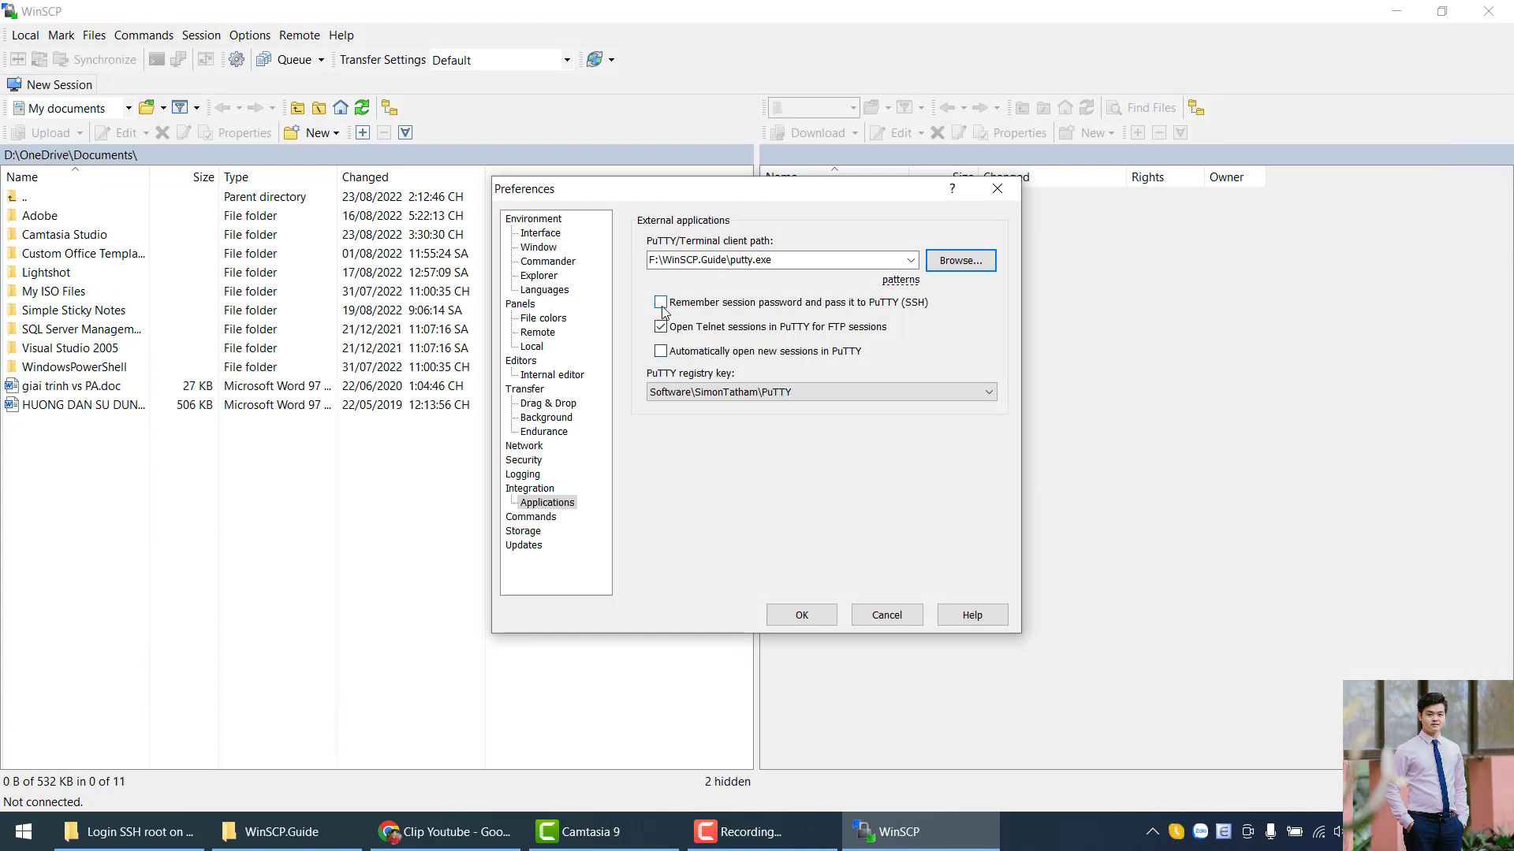
left_click(662, 305)
left_click(801, 616)
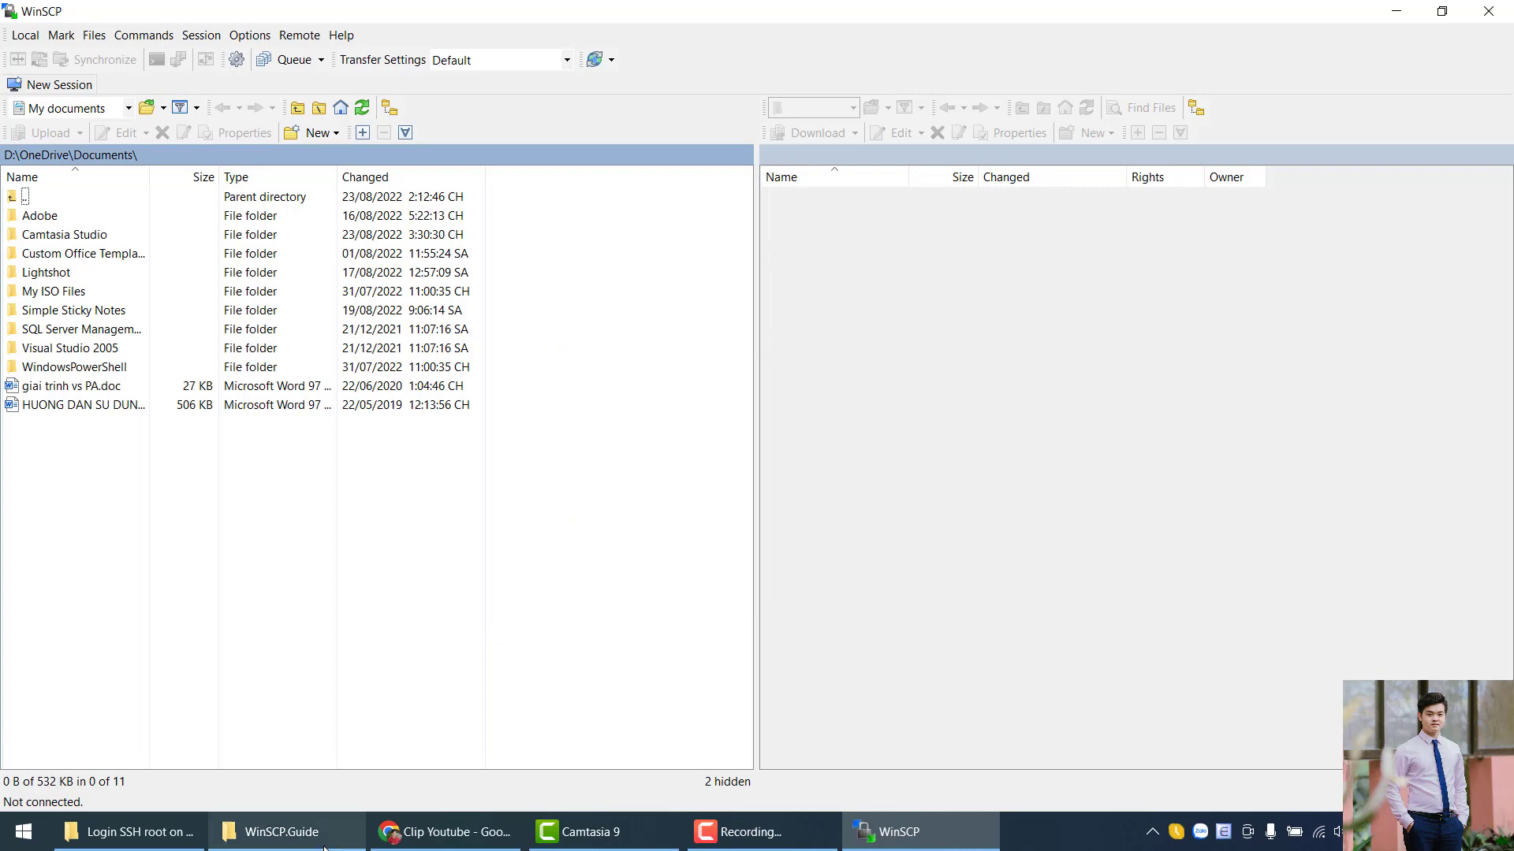
Run putty.exe from the WinSCP.Guide folder, look over its session configuration options and close it.
left_click(281, 831)
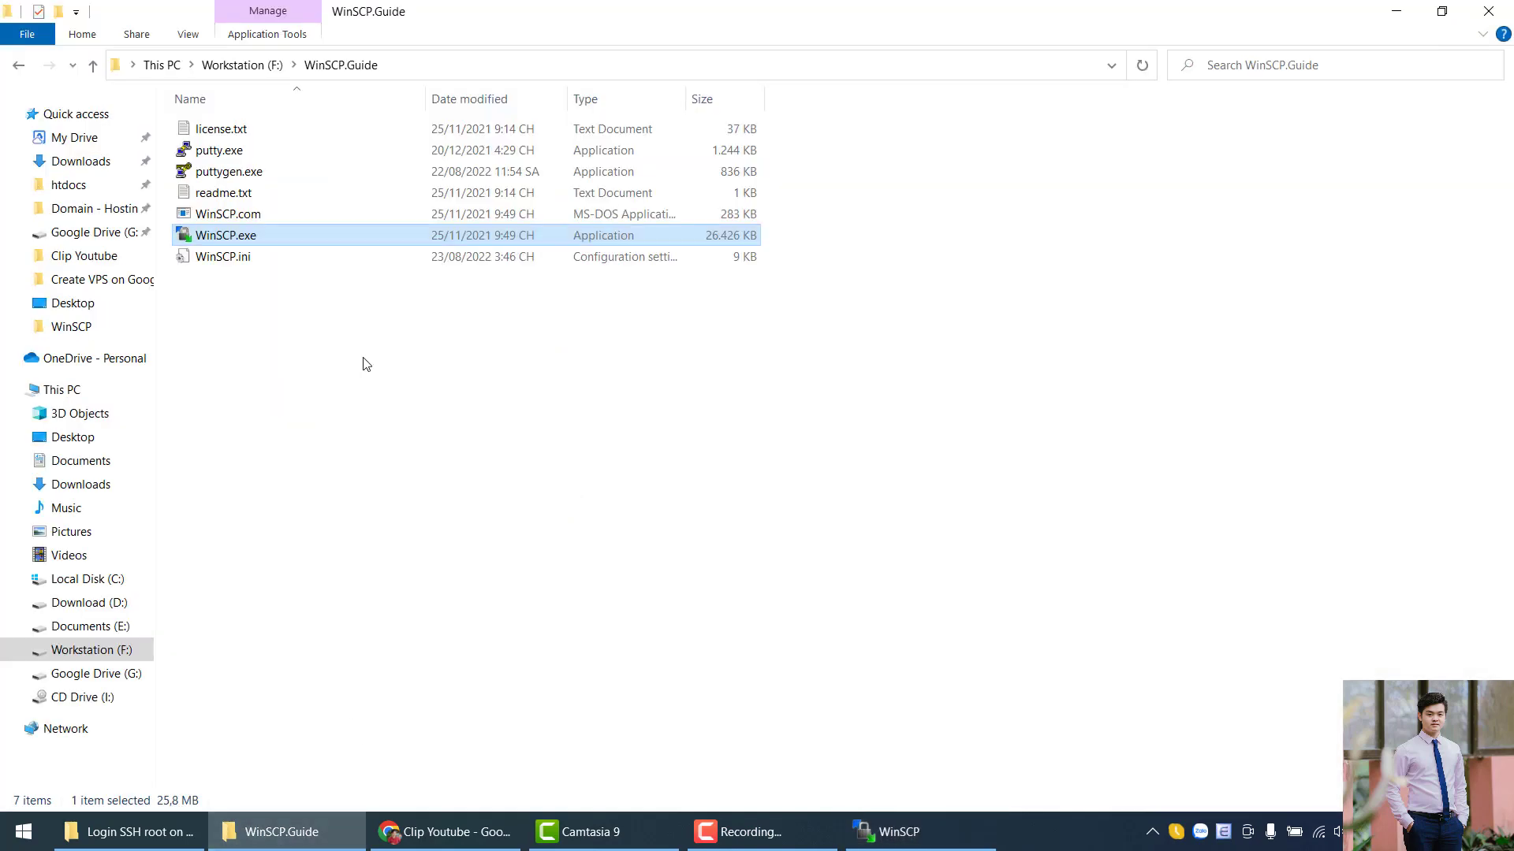
double_click(219, 150)
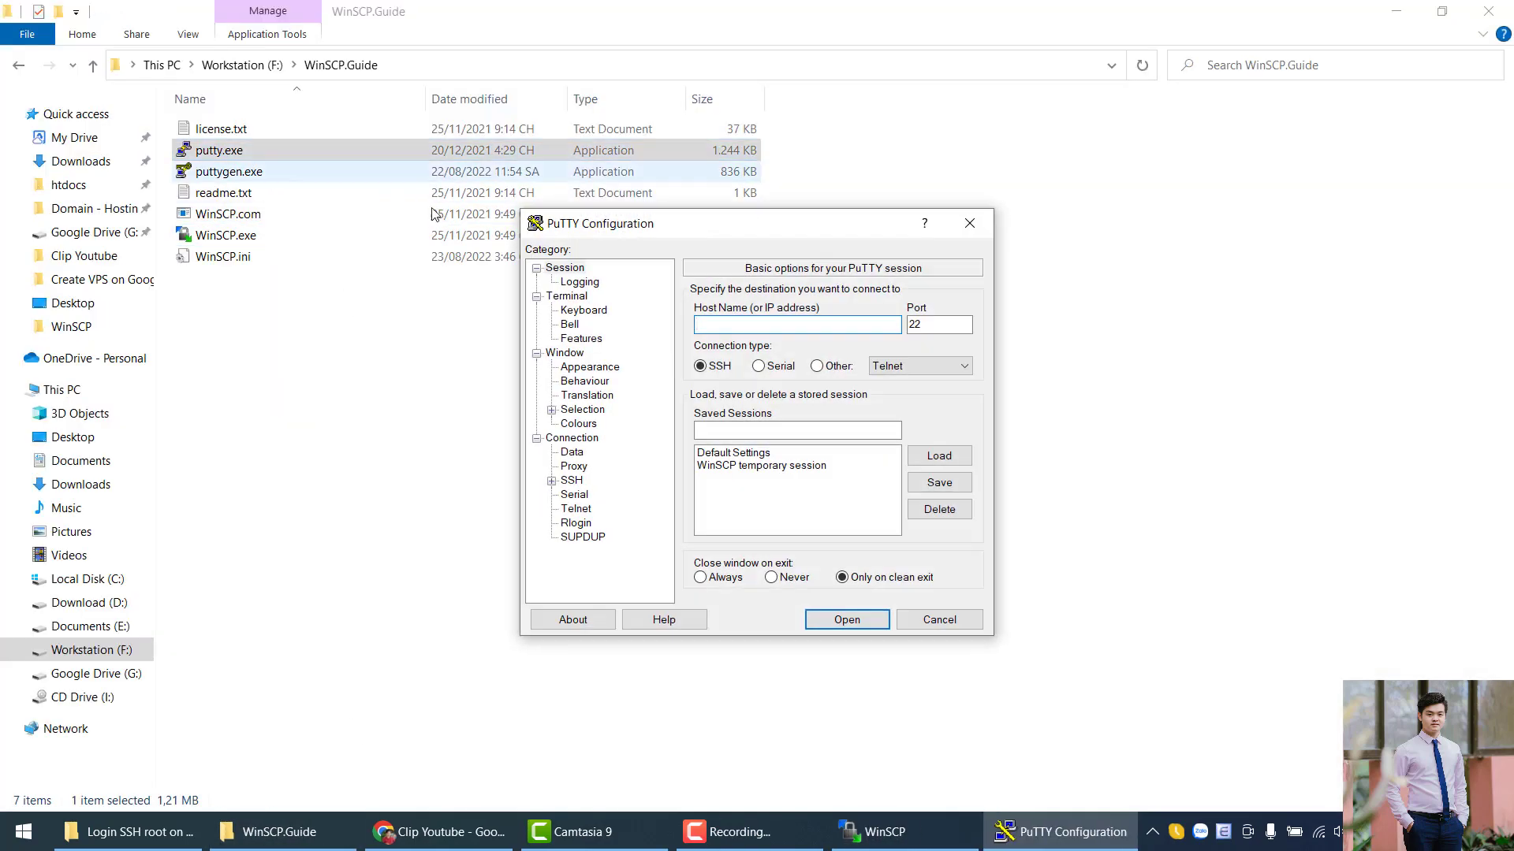
left_click_drag(647, 229, 661, 198)
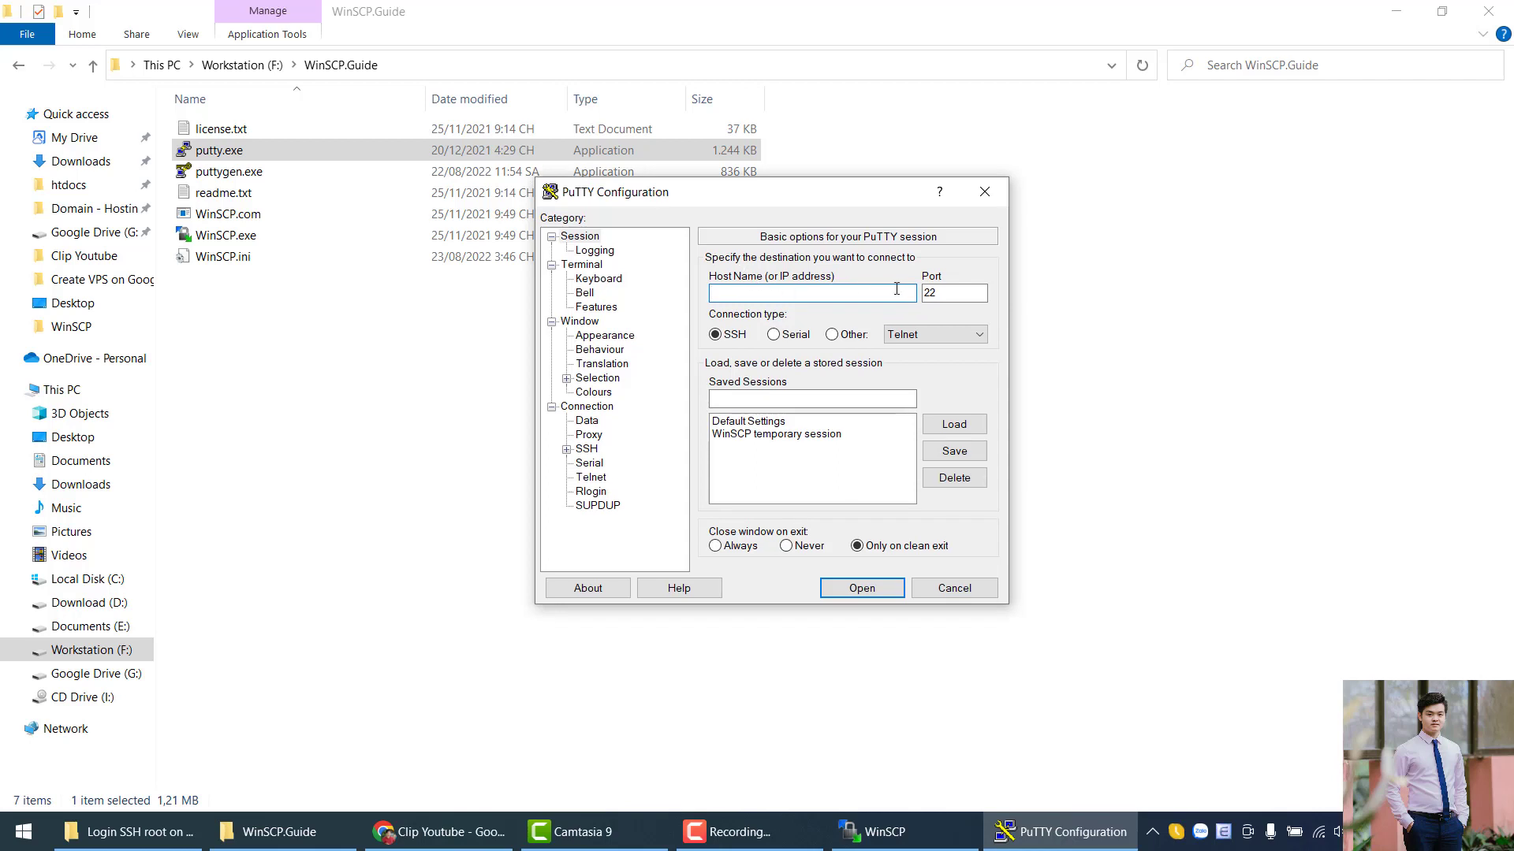
left_click(840, 400)
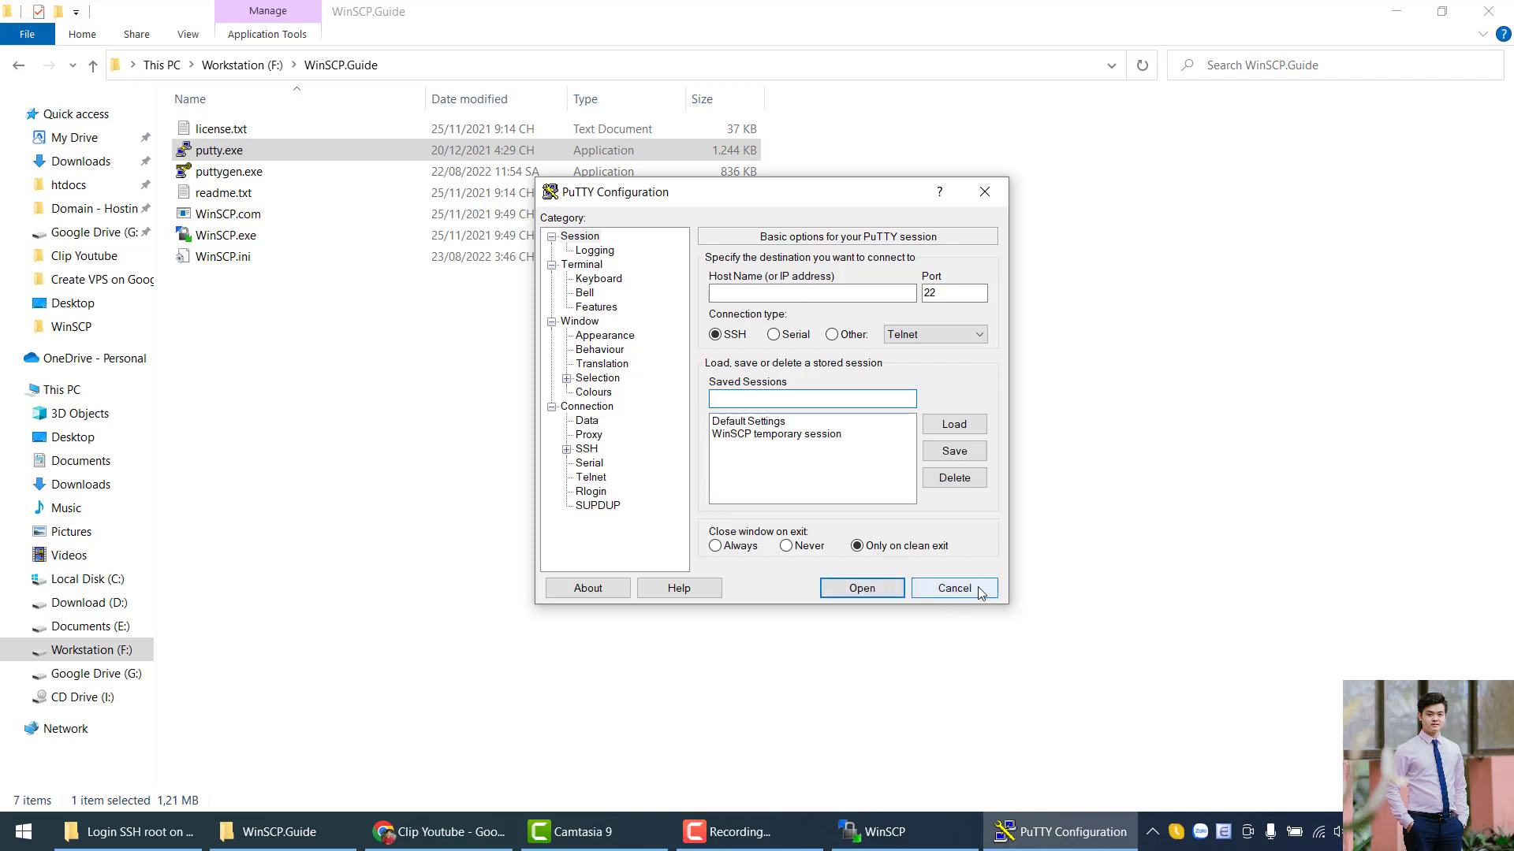
left_click(599, 551)
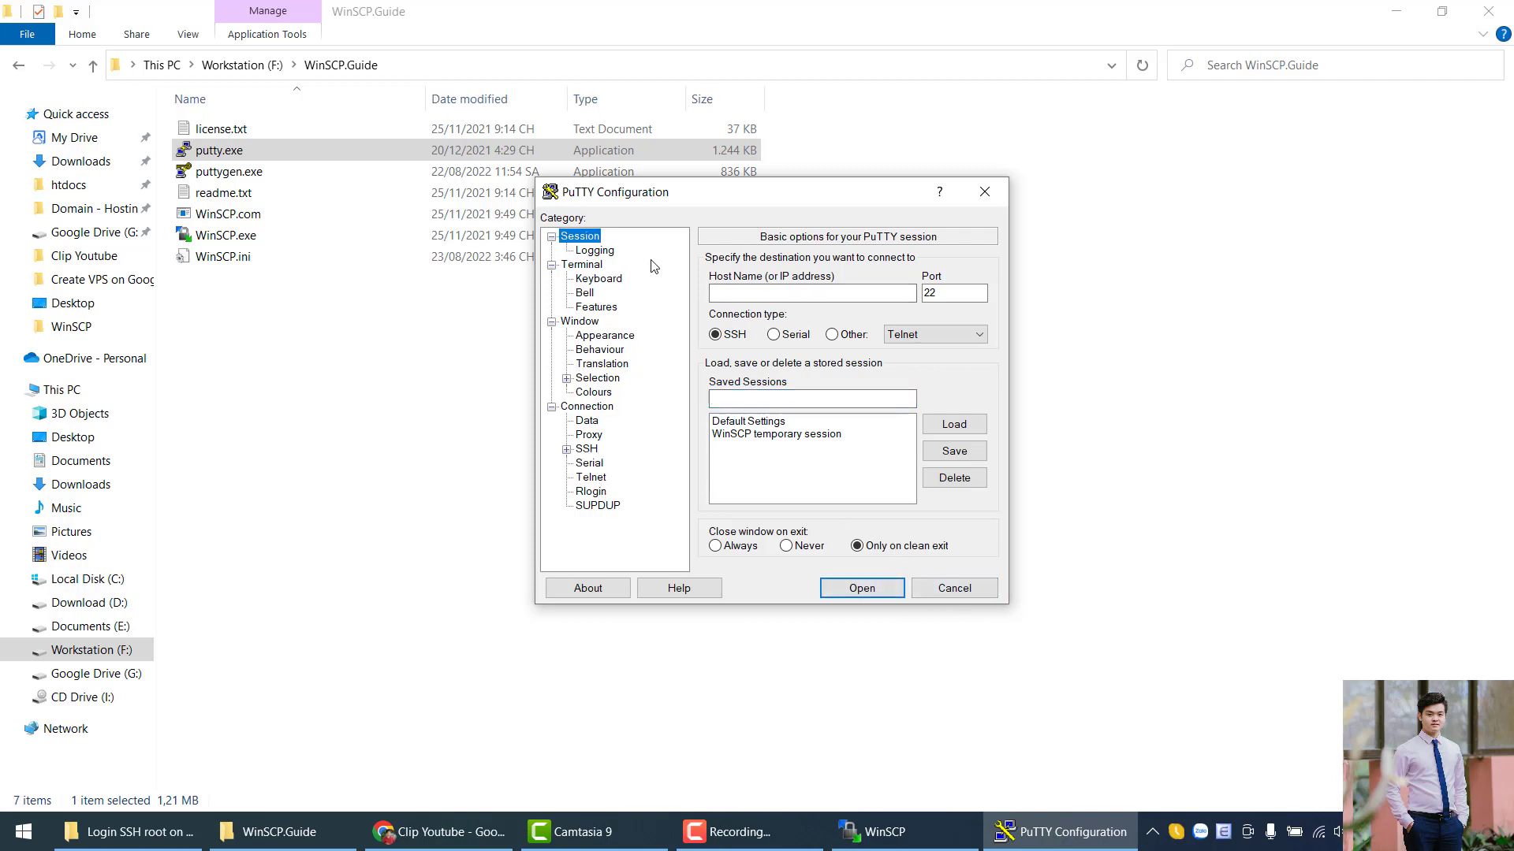
left_click_drag(864, 181, 829, 212)
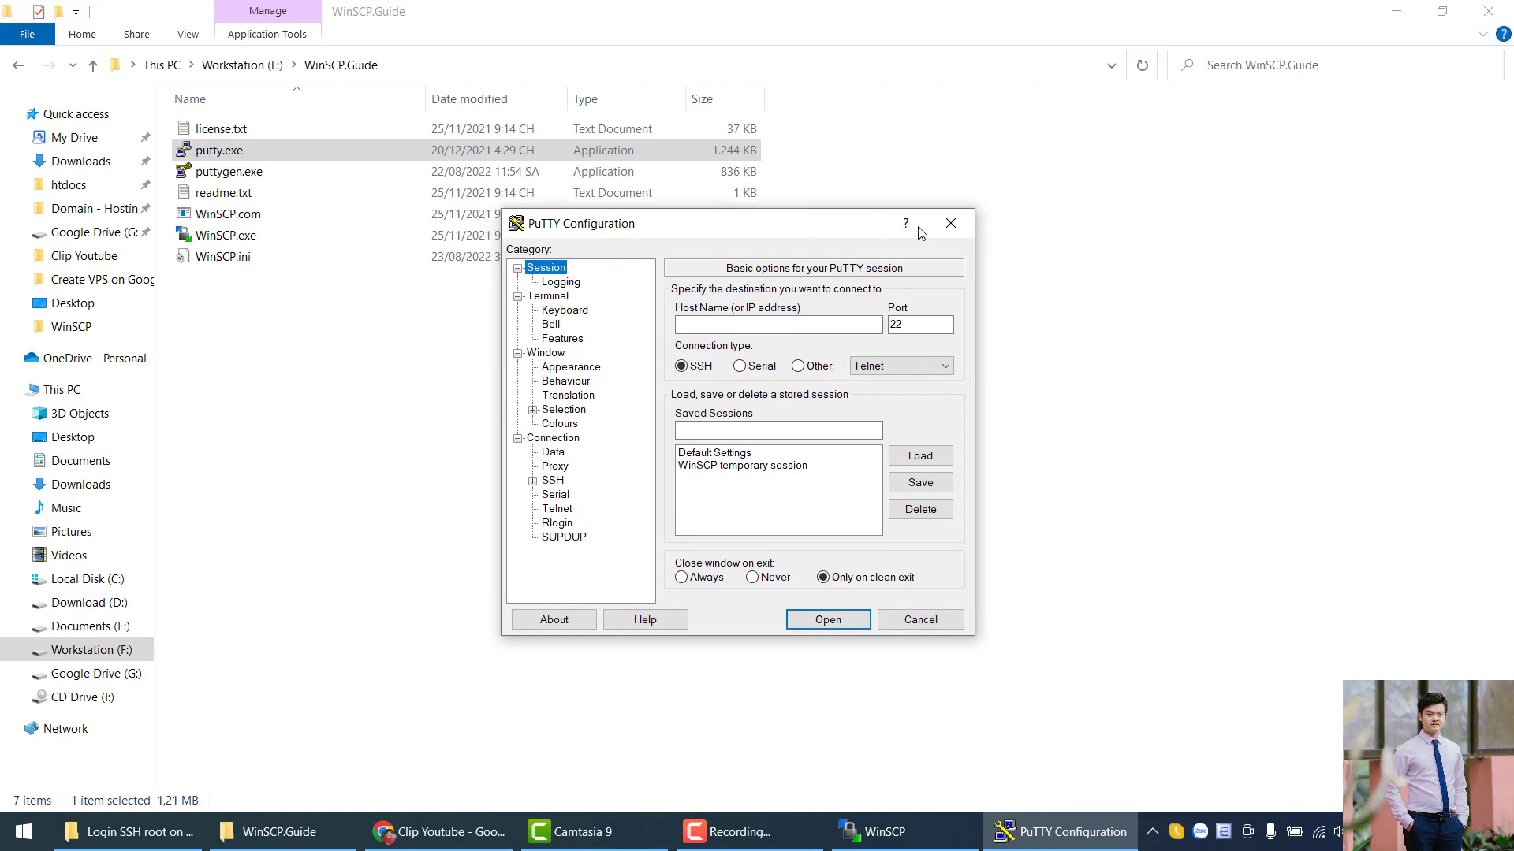
left_click(948, 226)
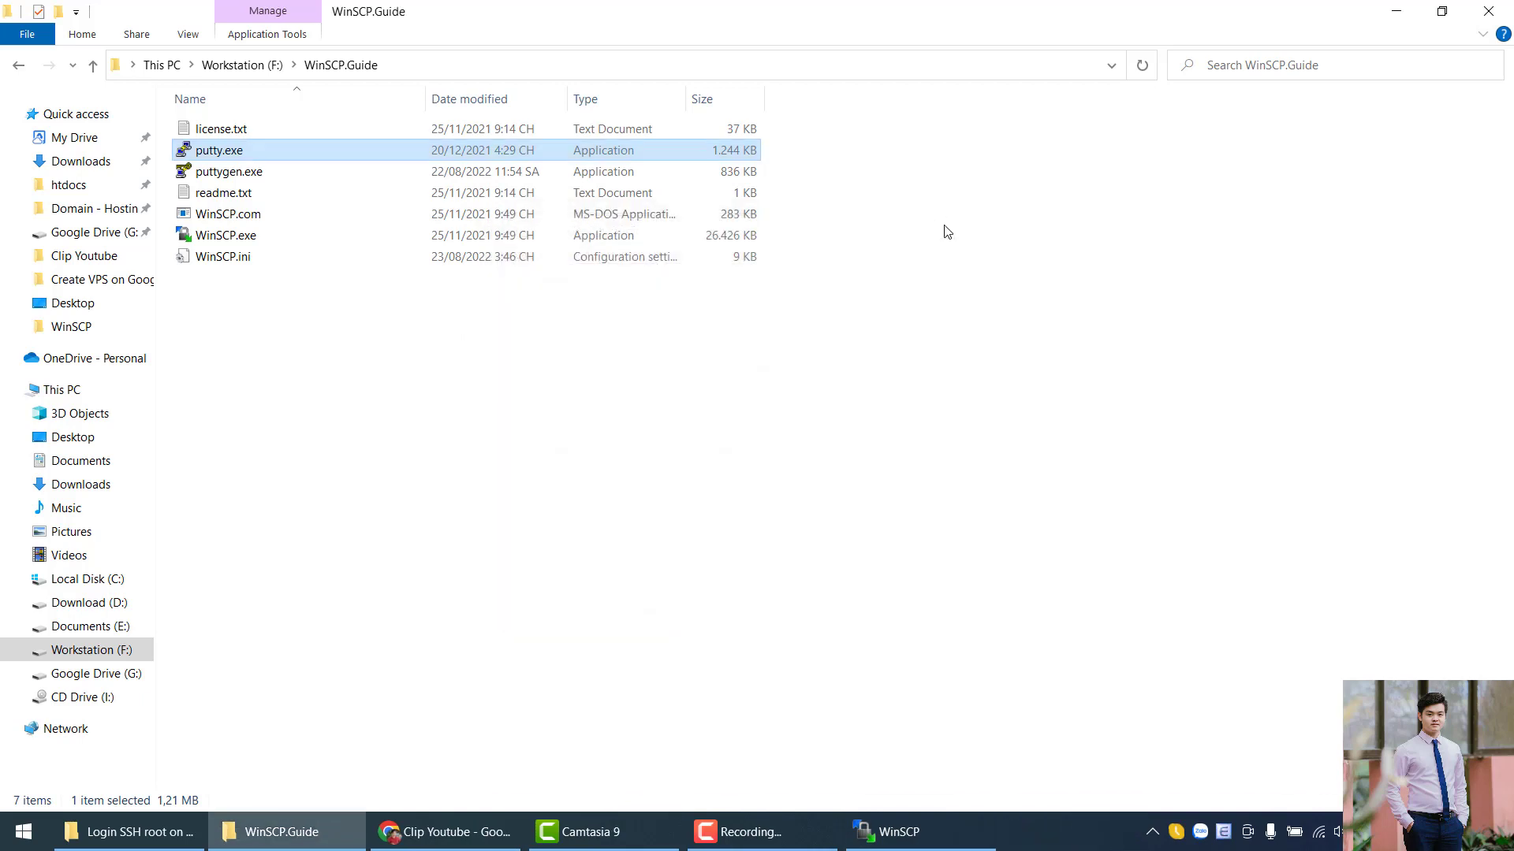
Launch WinSCP.exe from the WinSCP.Guide folder and start a new session login with the SFTP file protocol.
left_click(250, 239)
double_click(250, 238)
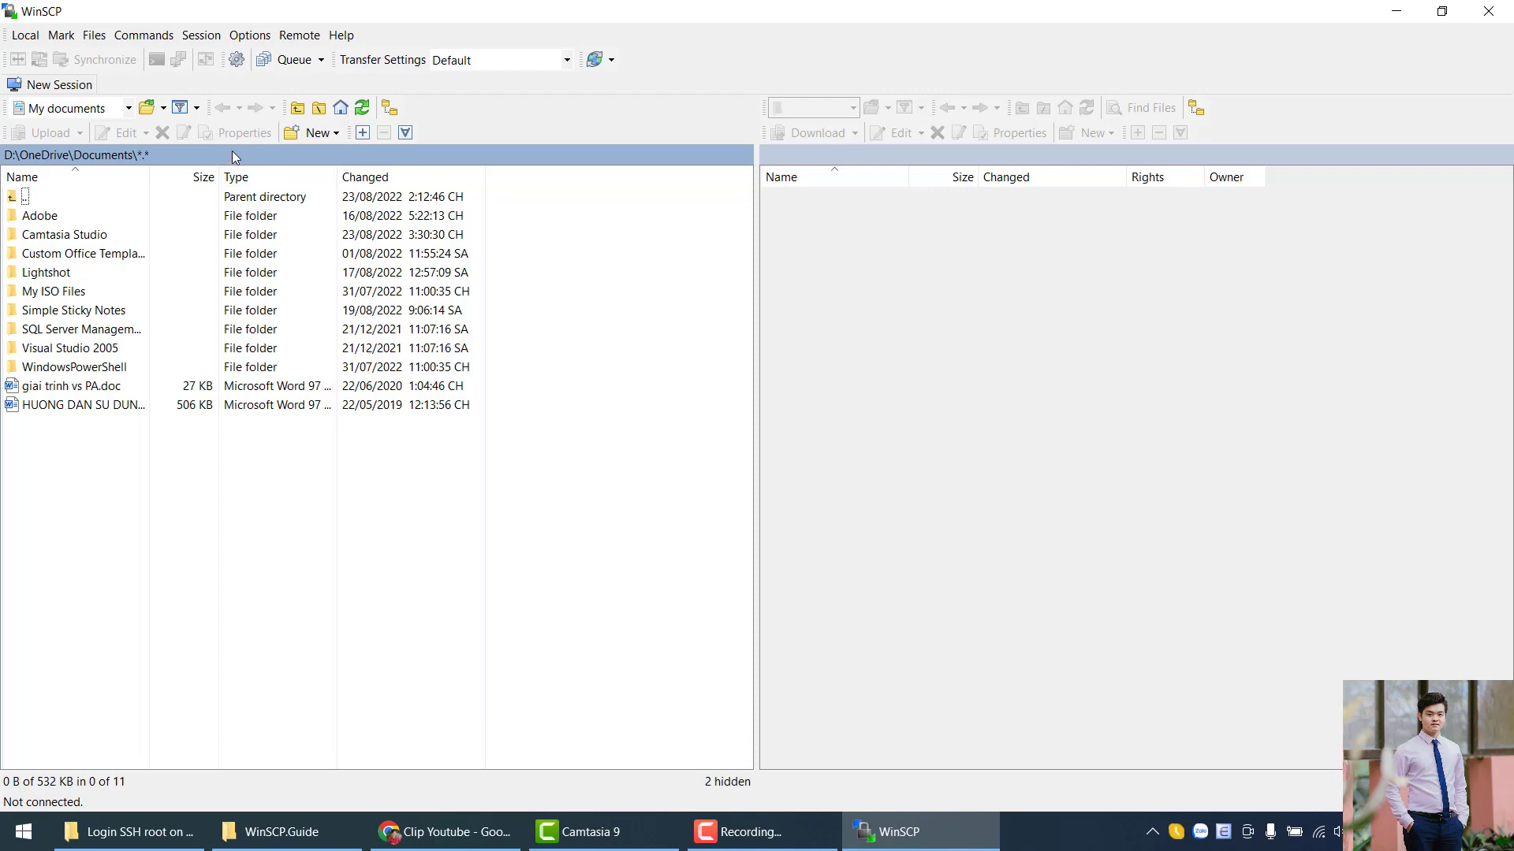
left_click(60, 88)
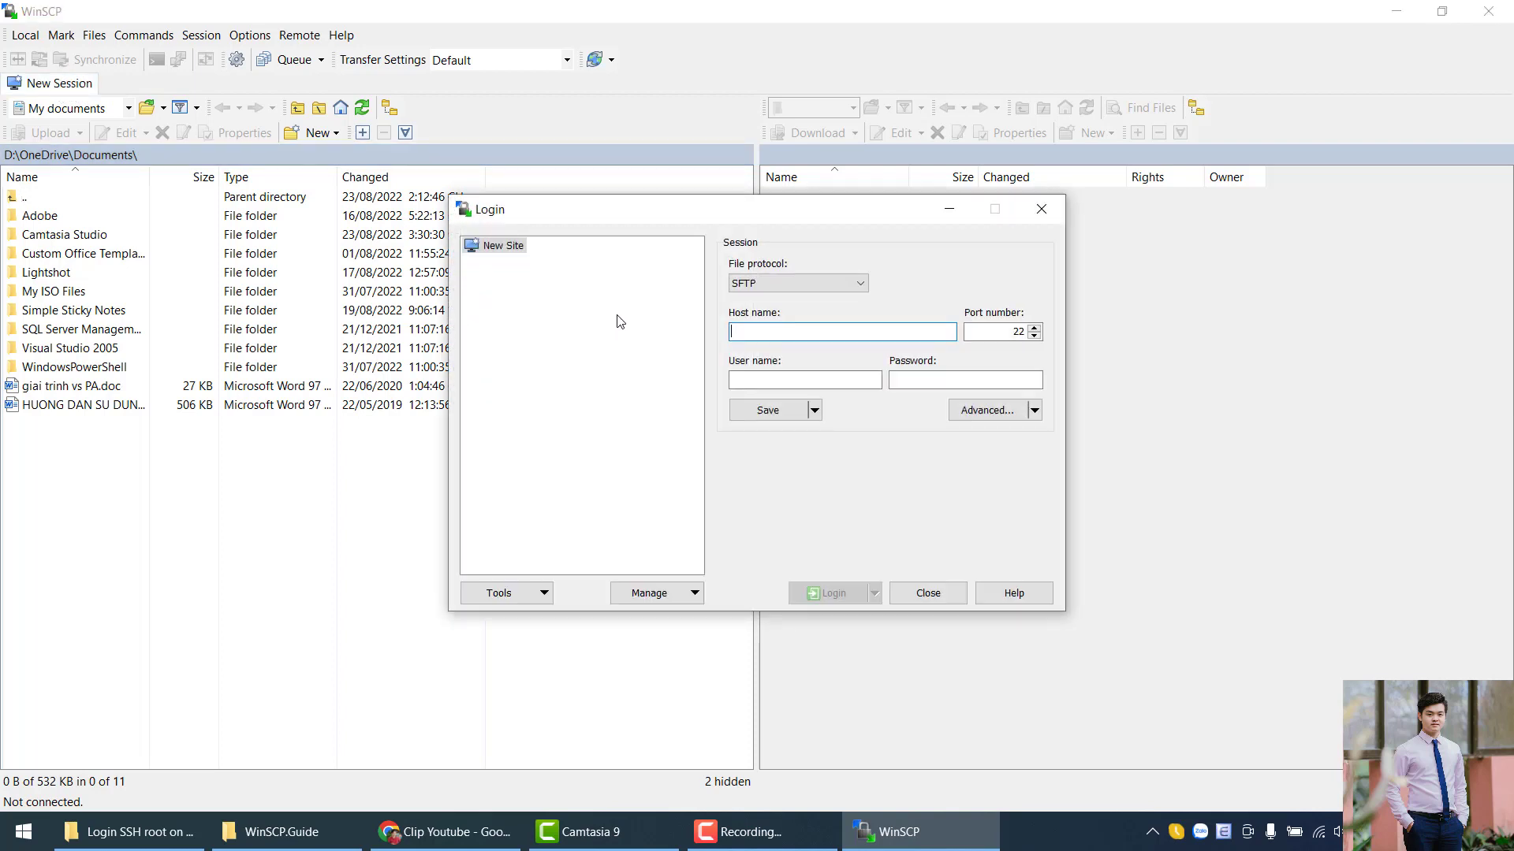
left_click(838, 289)
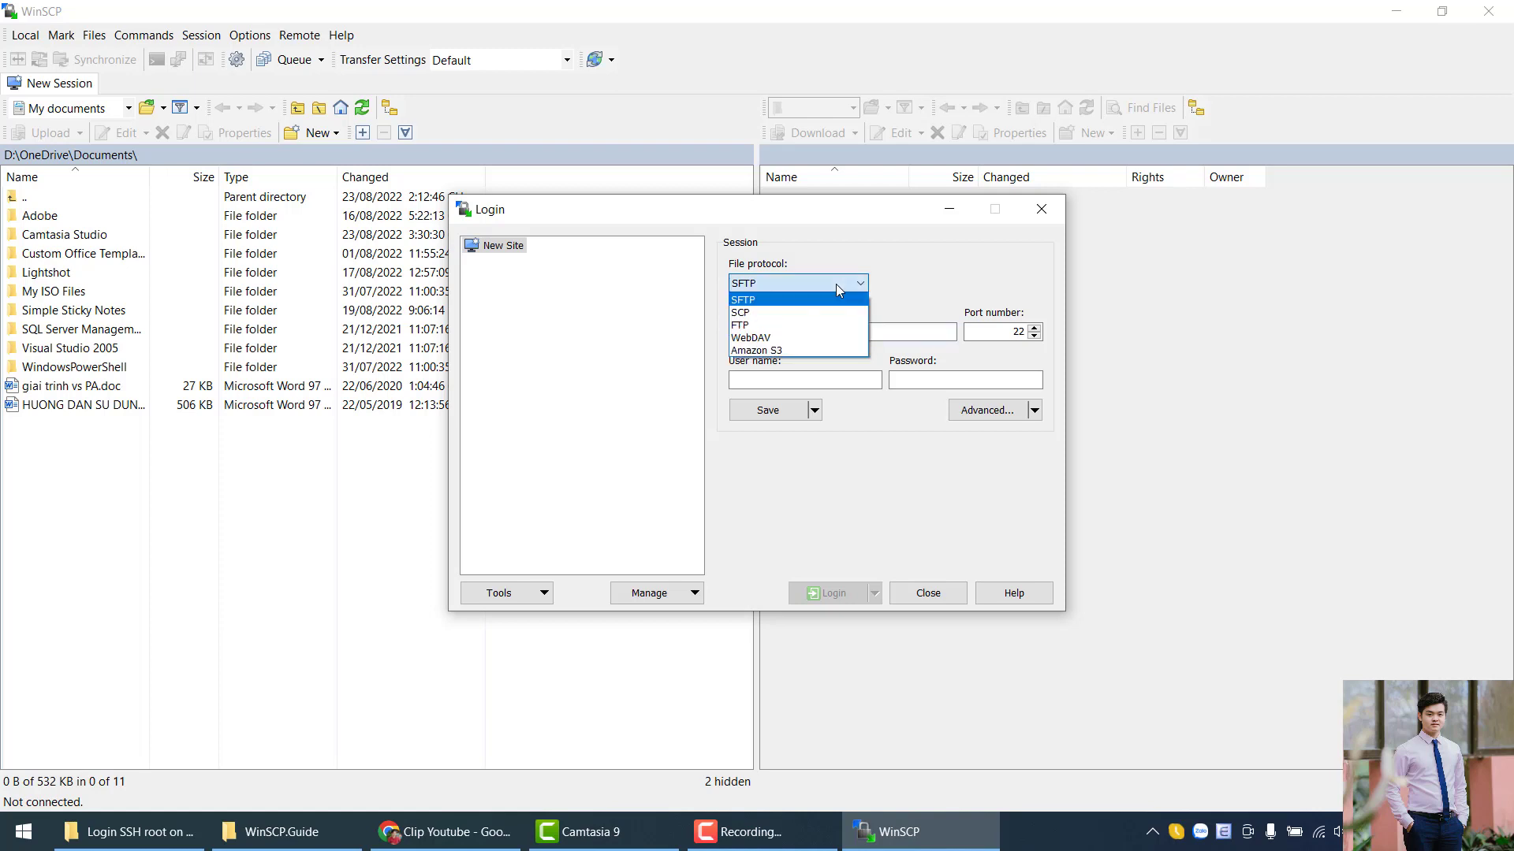
left_click(775, 300)
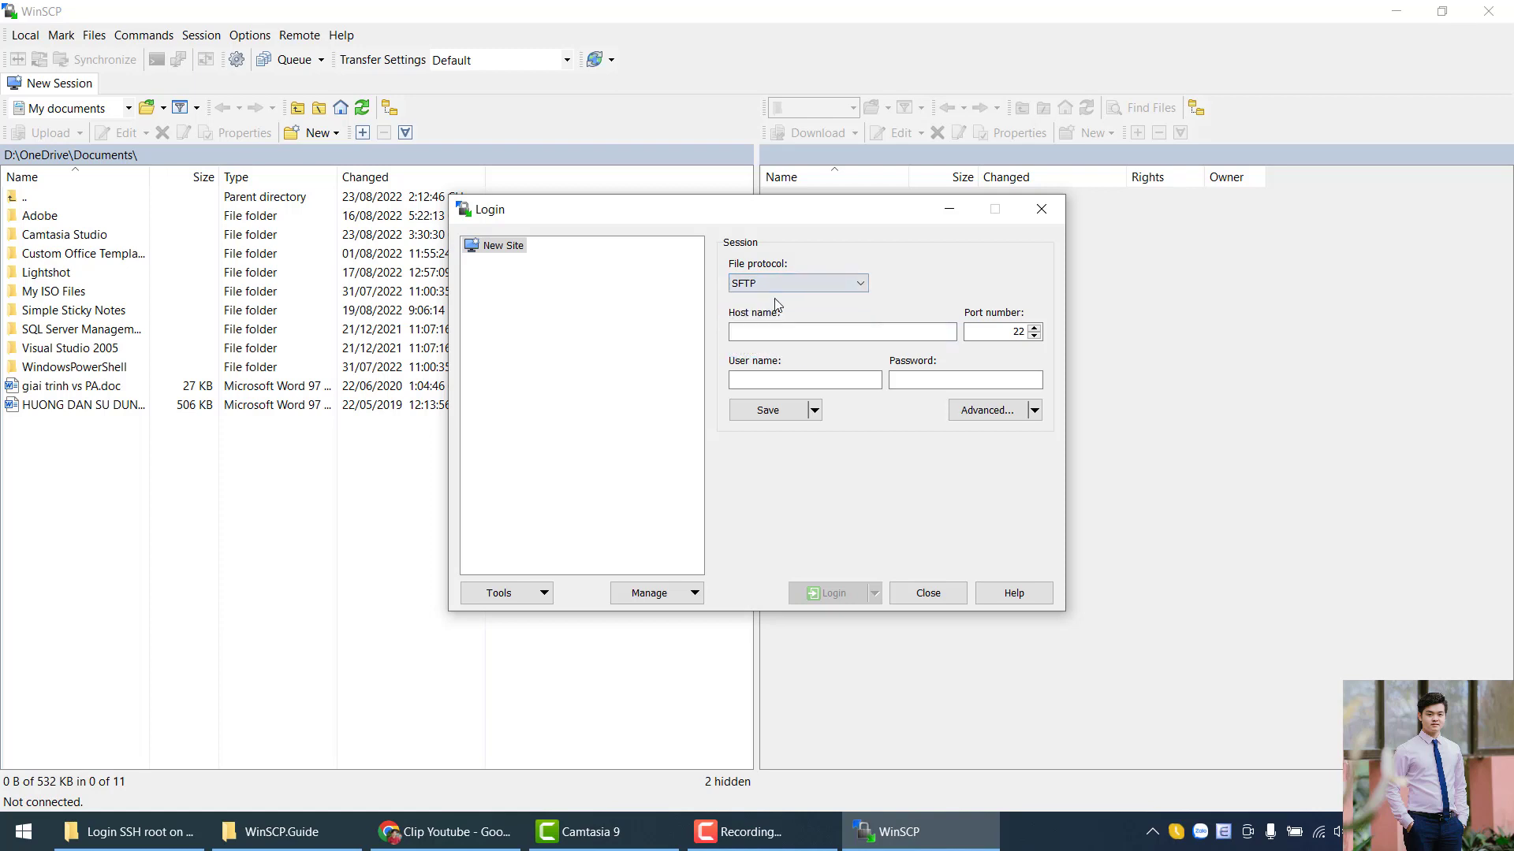
Try the FTP file protocol for the new site and return it to SFTP.
left_click(789, 283)
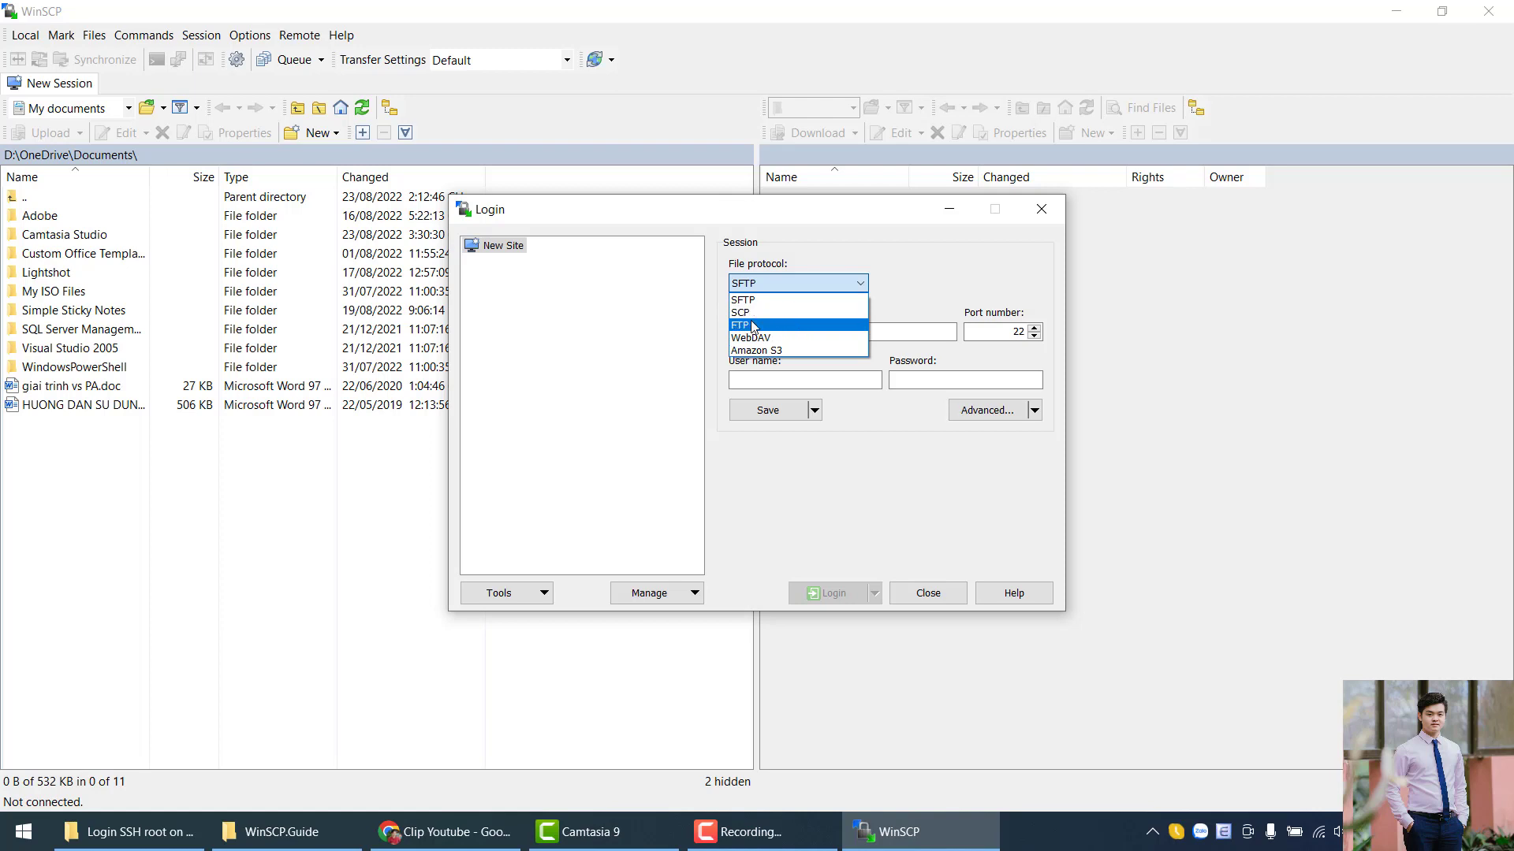
left_click(765, 324)
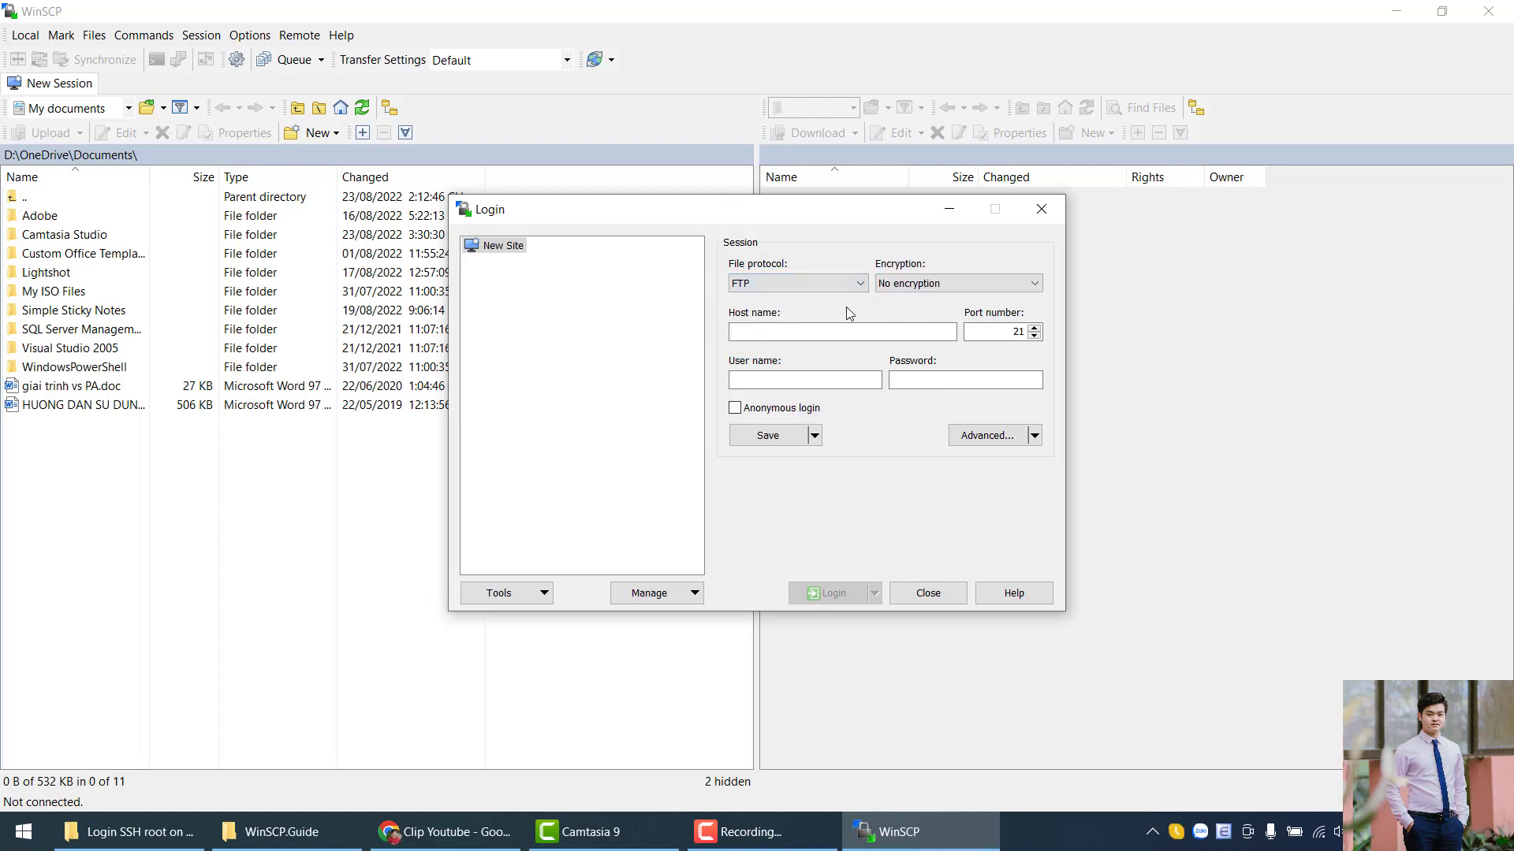
left_click(815, 284)
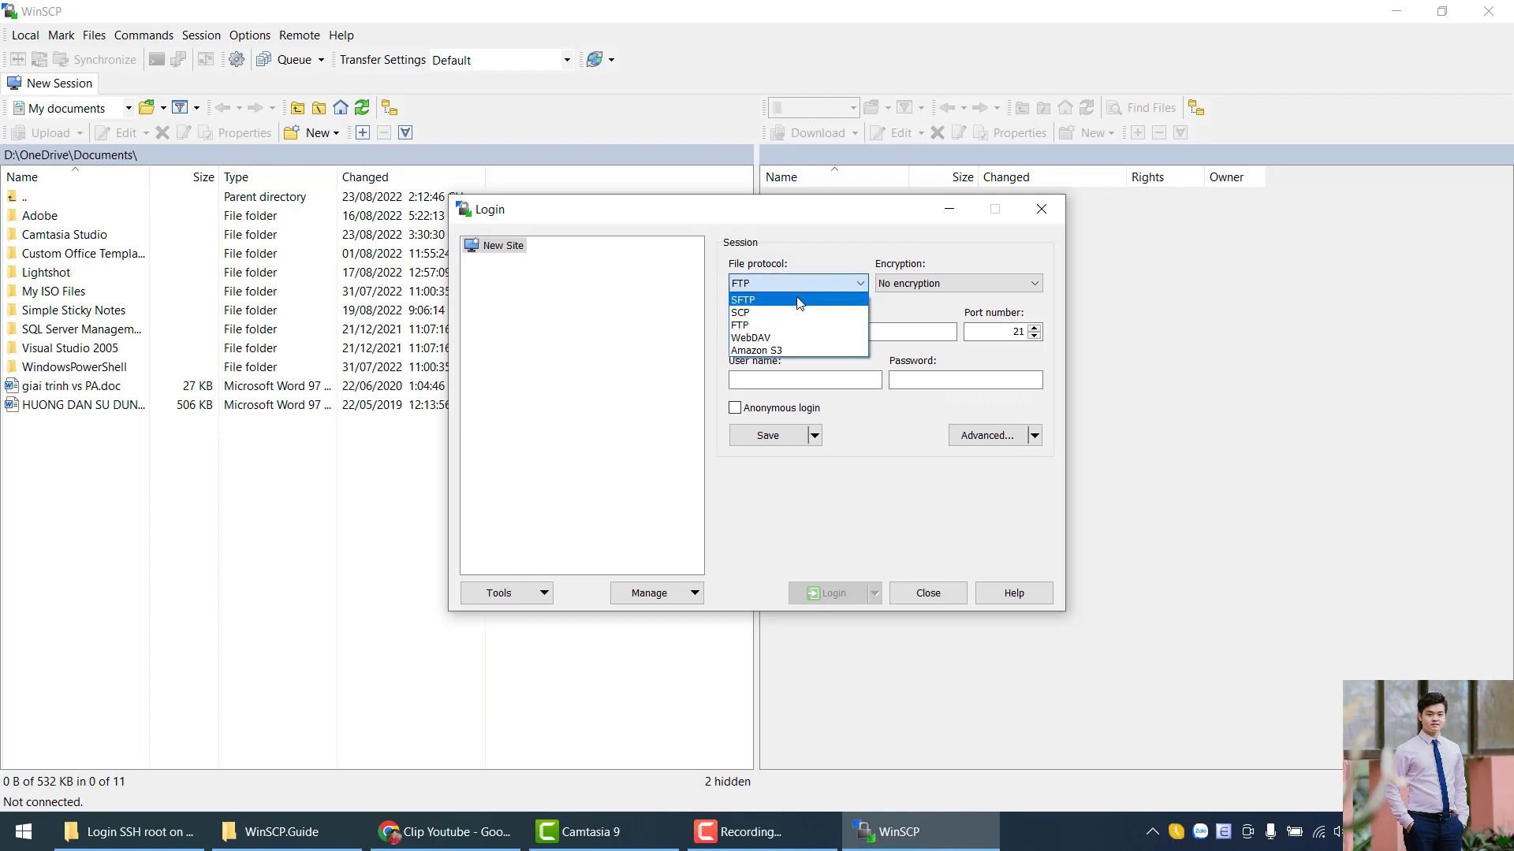
left_click(800, 301)
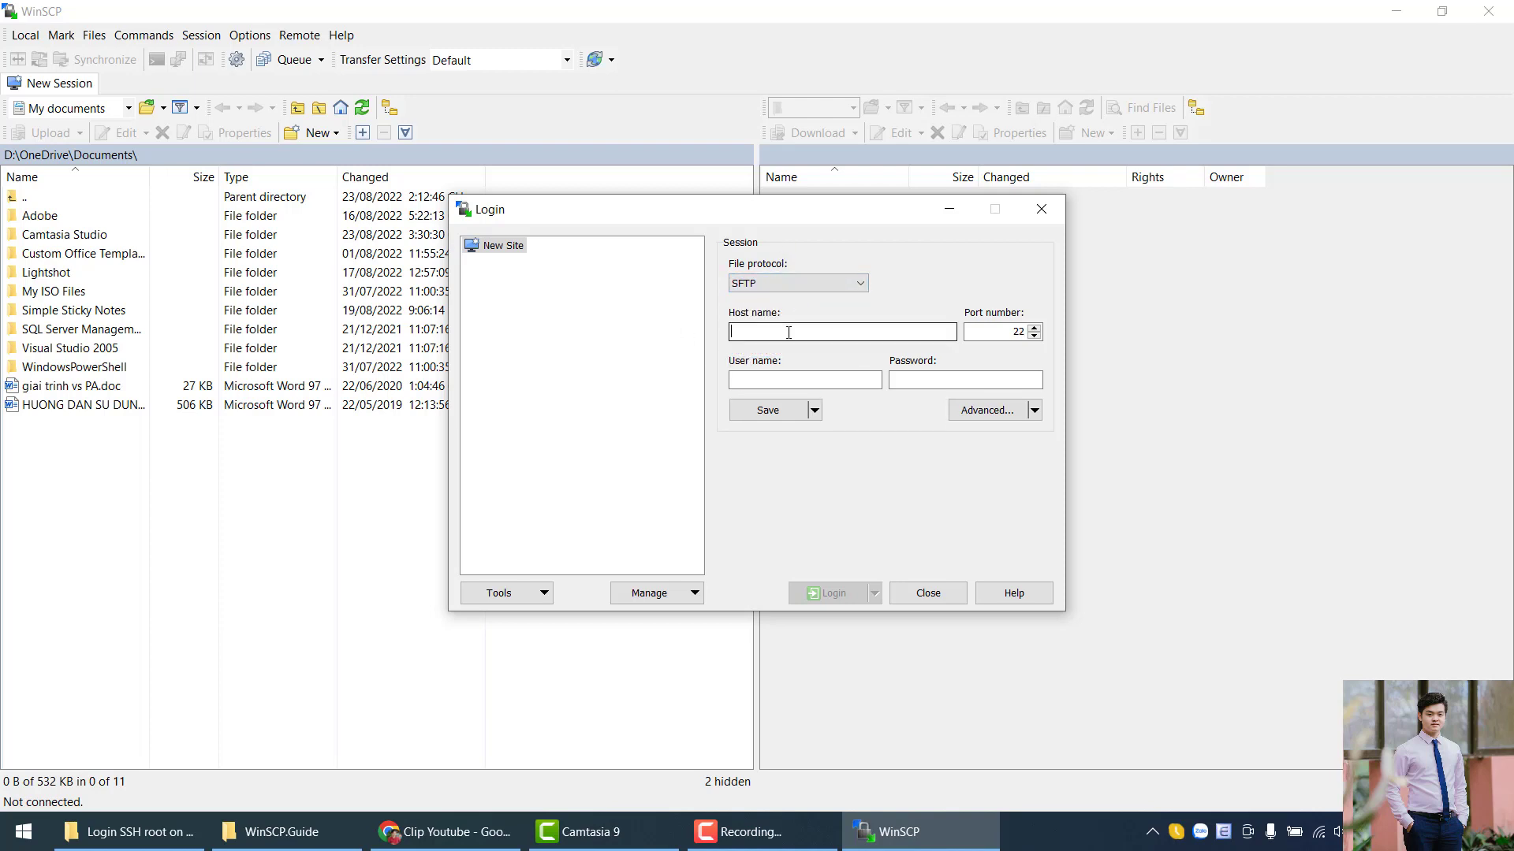
Copy instance-2's external IP address 34.126.122.198 from its Google Cloud details in Chrome and paste it as the WinSCP host name.
left_click(457, 832)
key("ctrl+Tab")
key("ctrl+Tab")
key("ctrl+Tab")
key("ctrl+Tab")
key("ctrl+Tab")
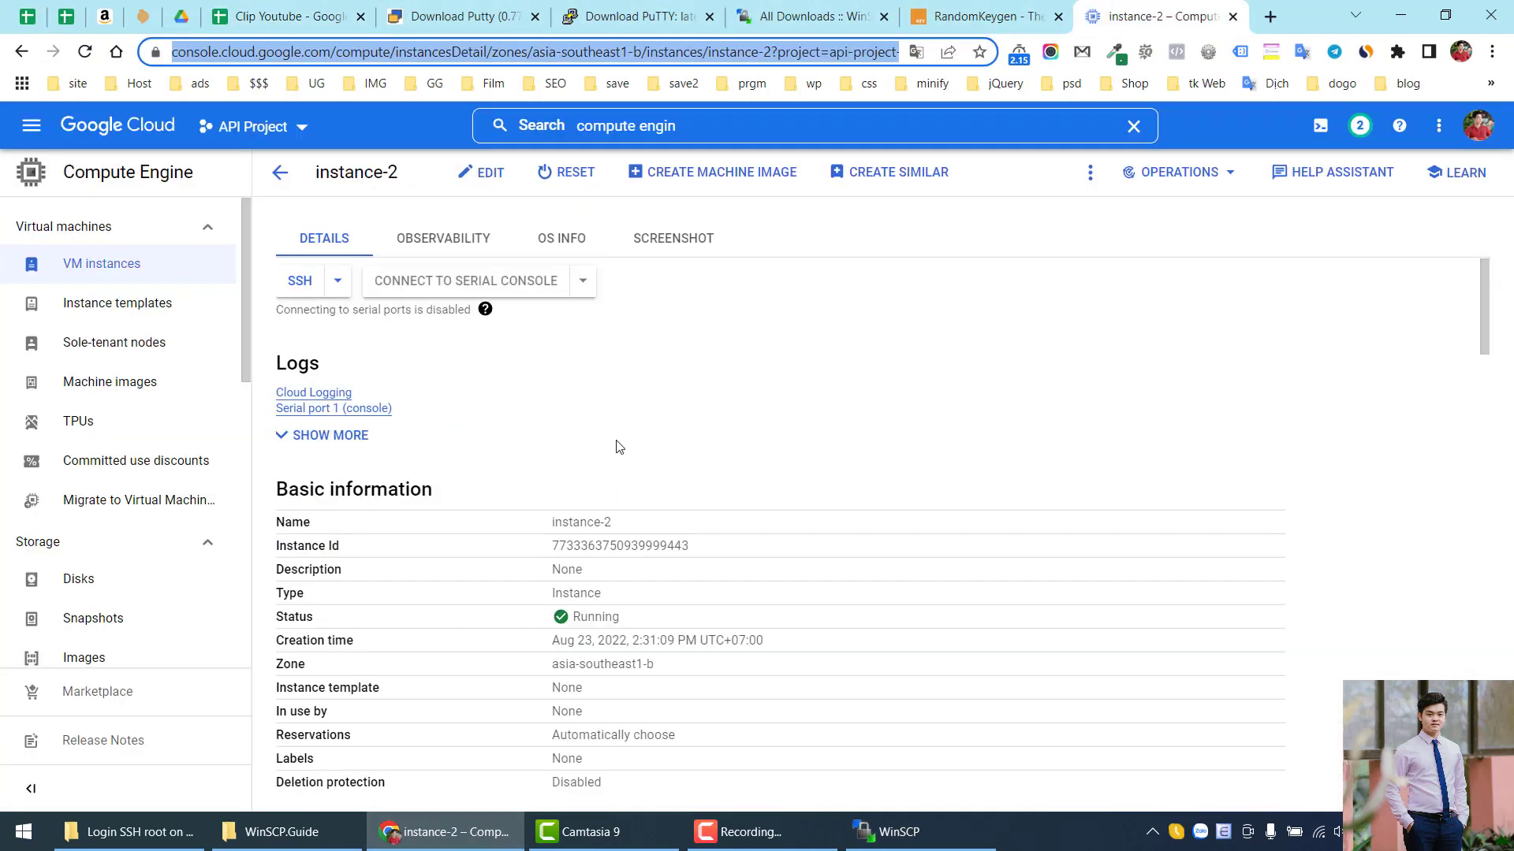
scroll(613, 465, "down", 1)
scroll(604, 446, "up", 1)
scroll(552, 495, "down", 12)
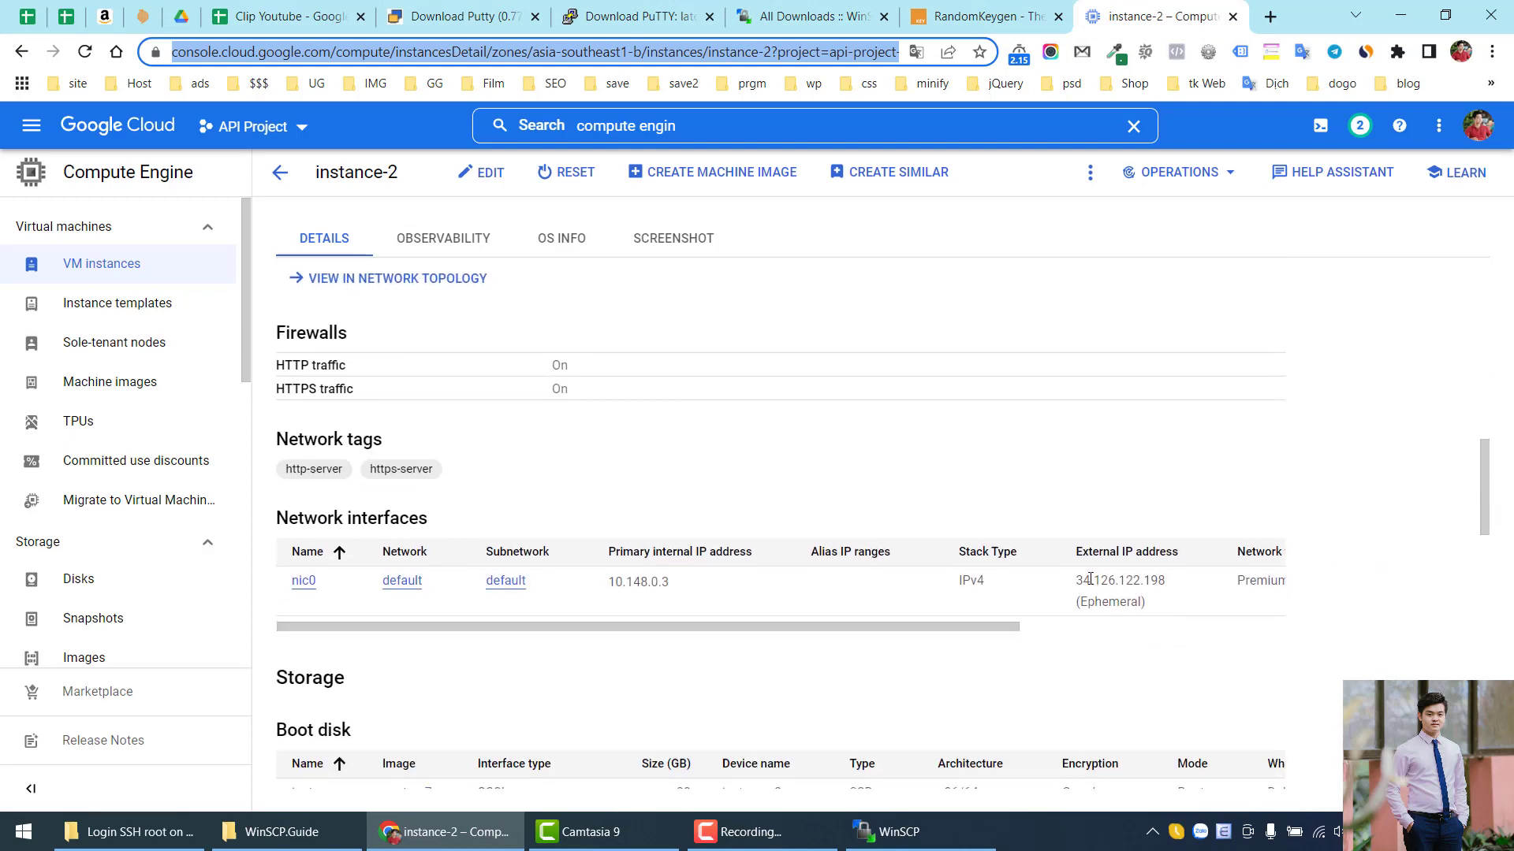
double_click(1086, 580)
key("ctrl+c")
left_click(899, 832)
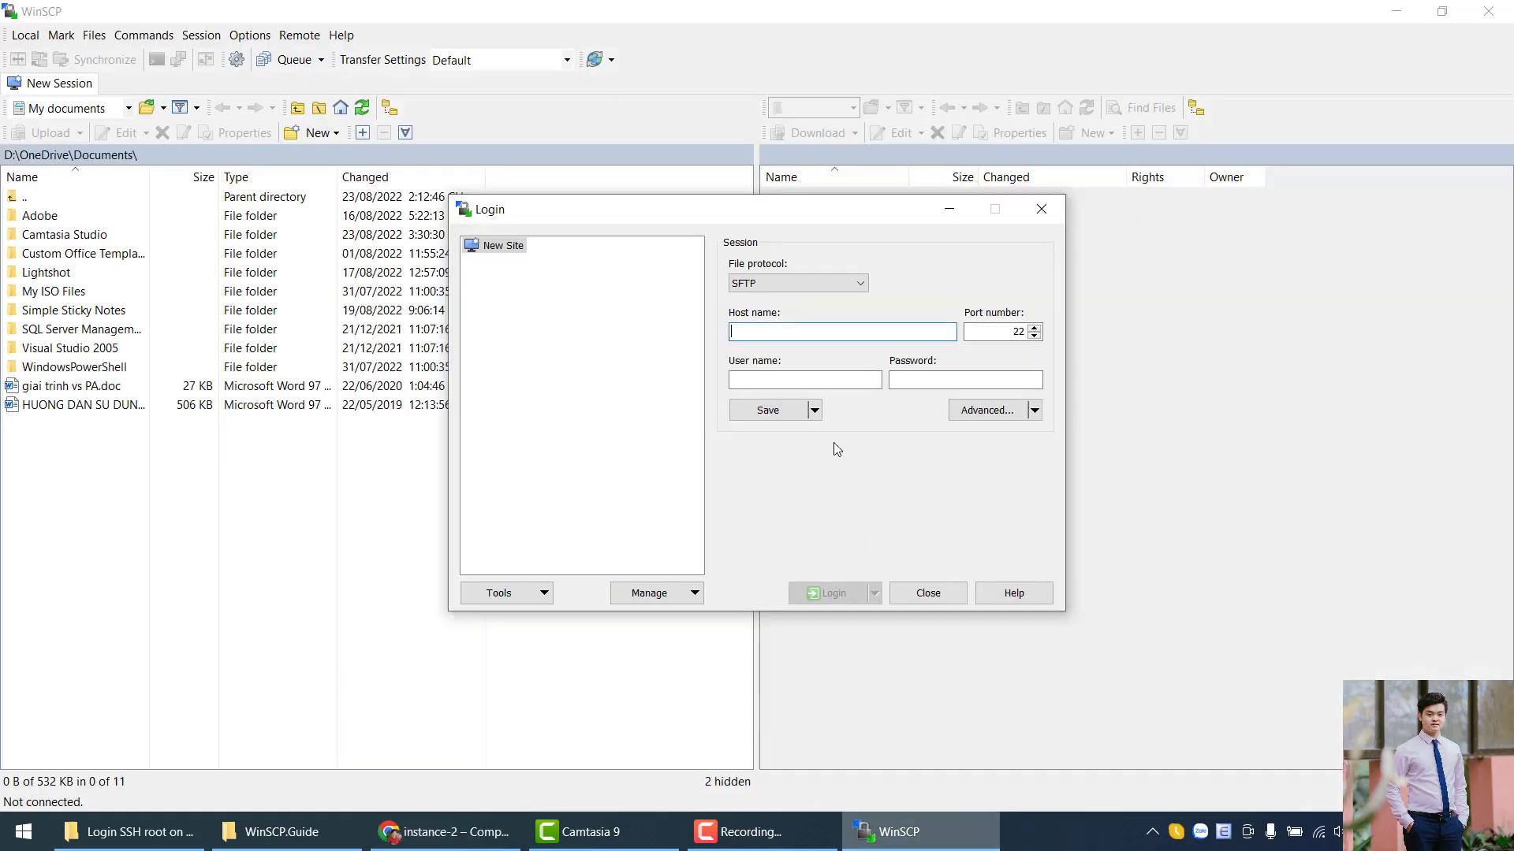
key("ctrl+v")
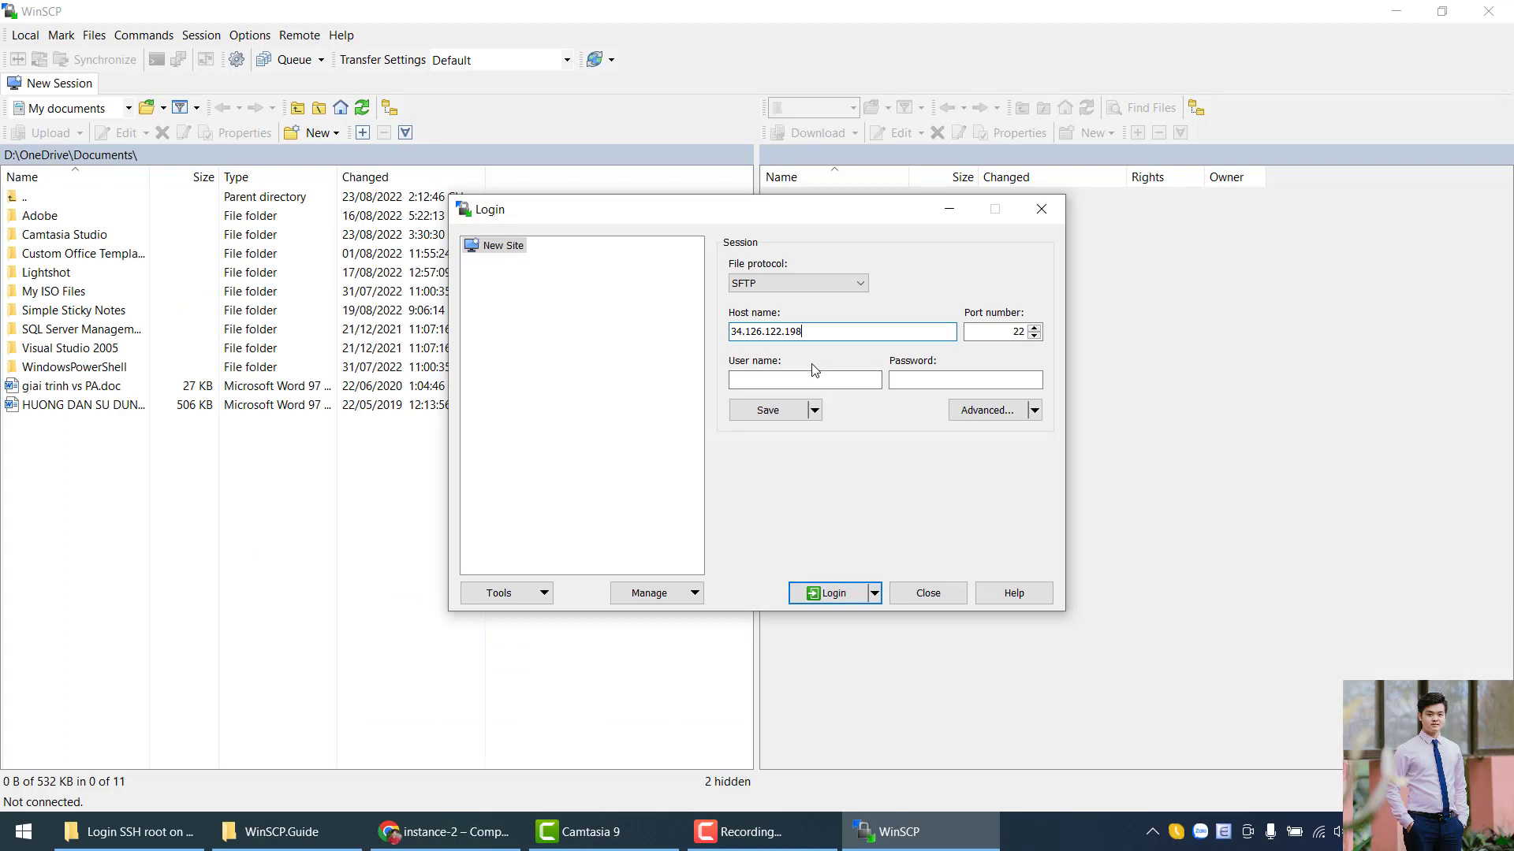
Enter root as the user name and paste the root password copied from cell G8 of the Clip Youtube spreadsheet.
left_click(812, 380)
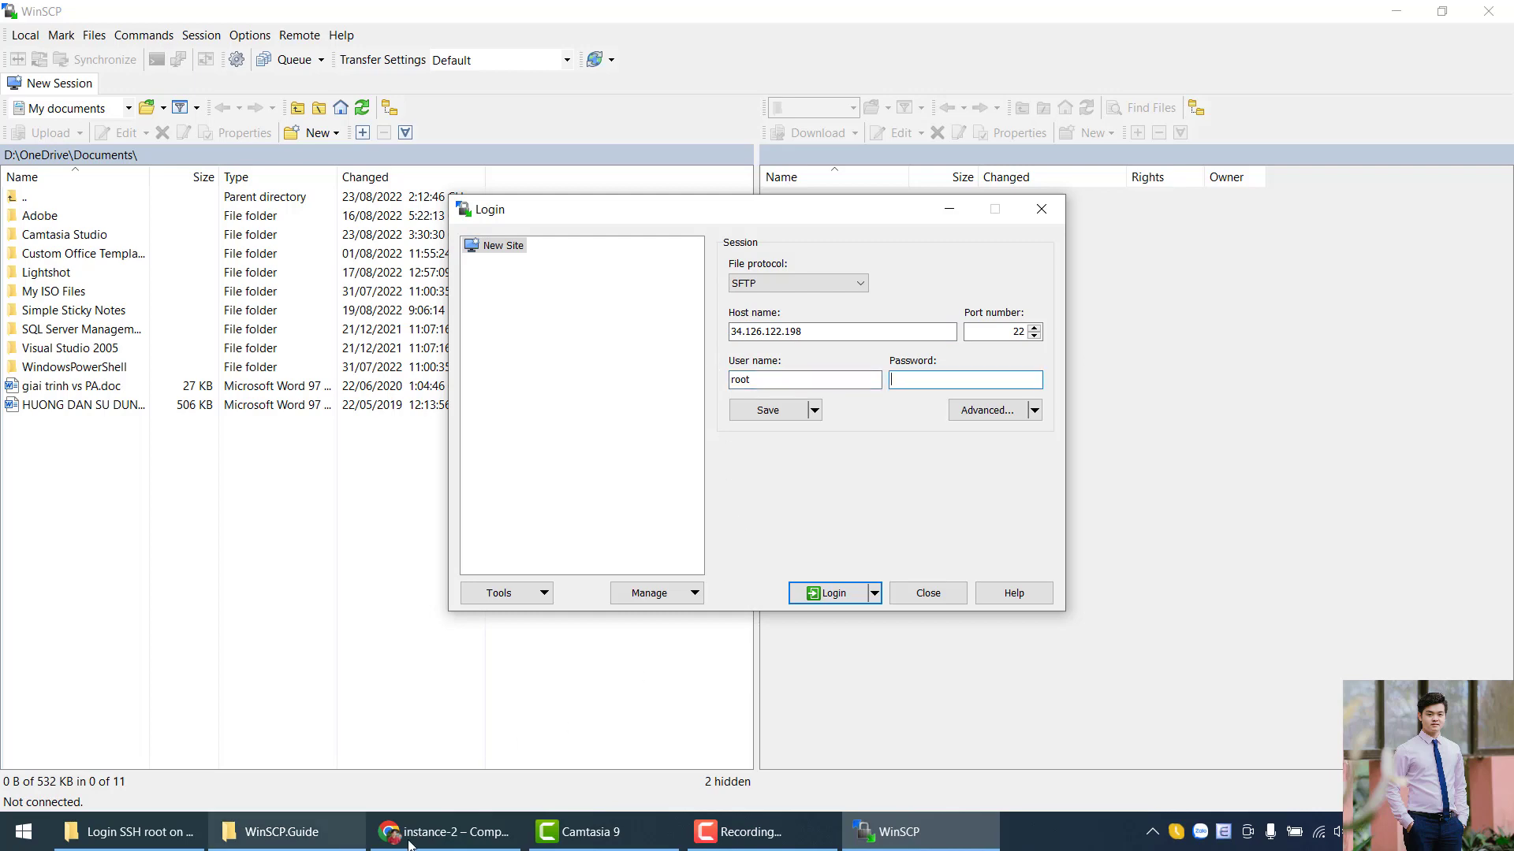
left_click(441, 832)
left_click(292, 15)
left_click(635, 347)
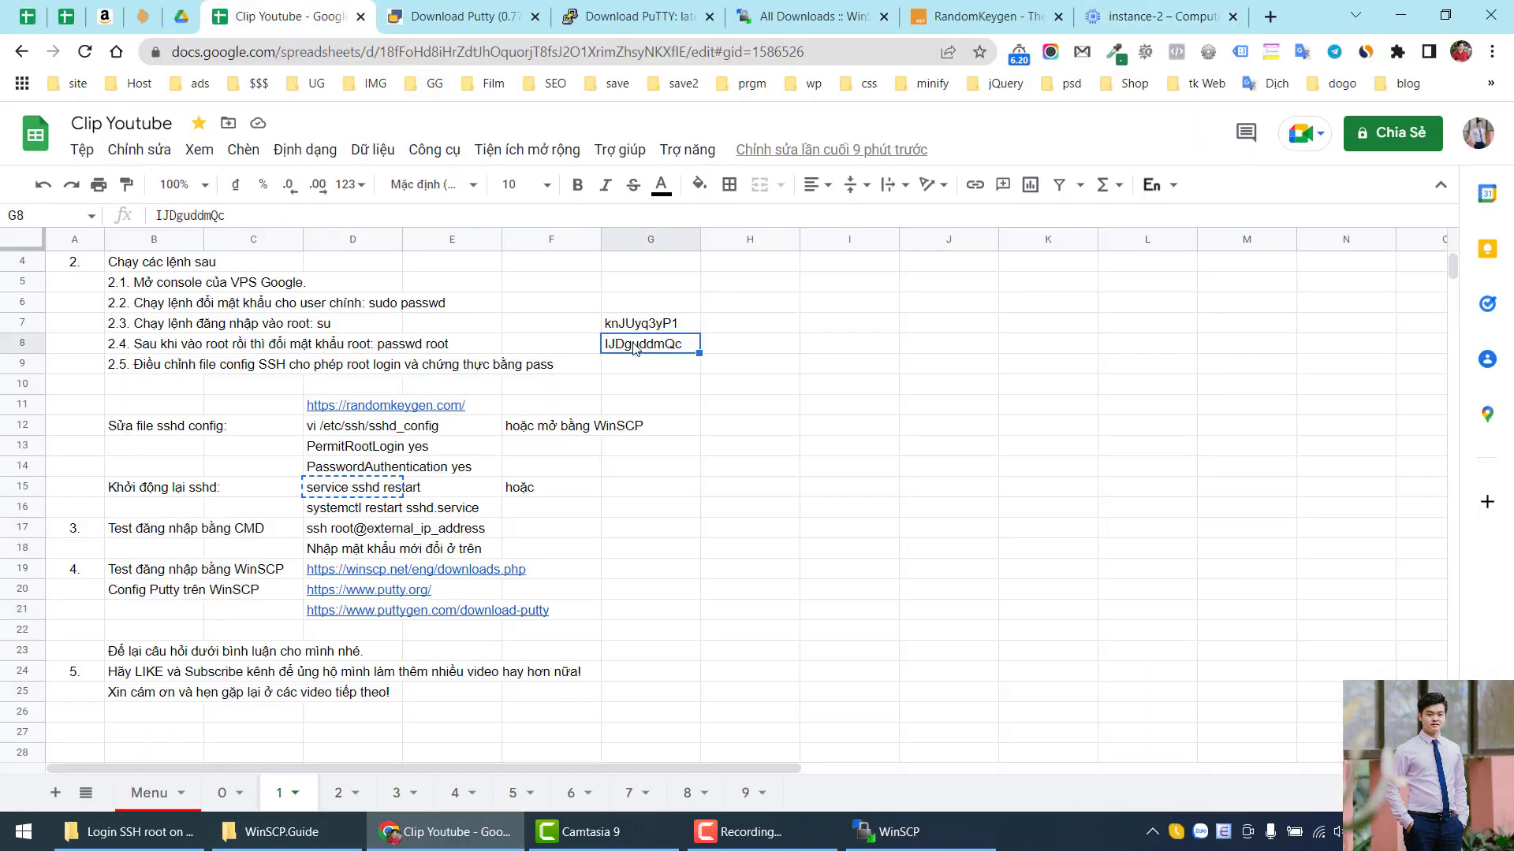
double_click(634, 348)
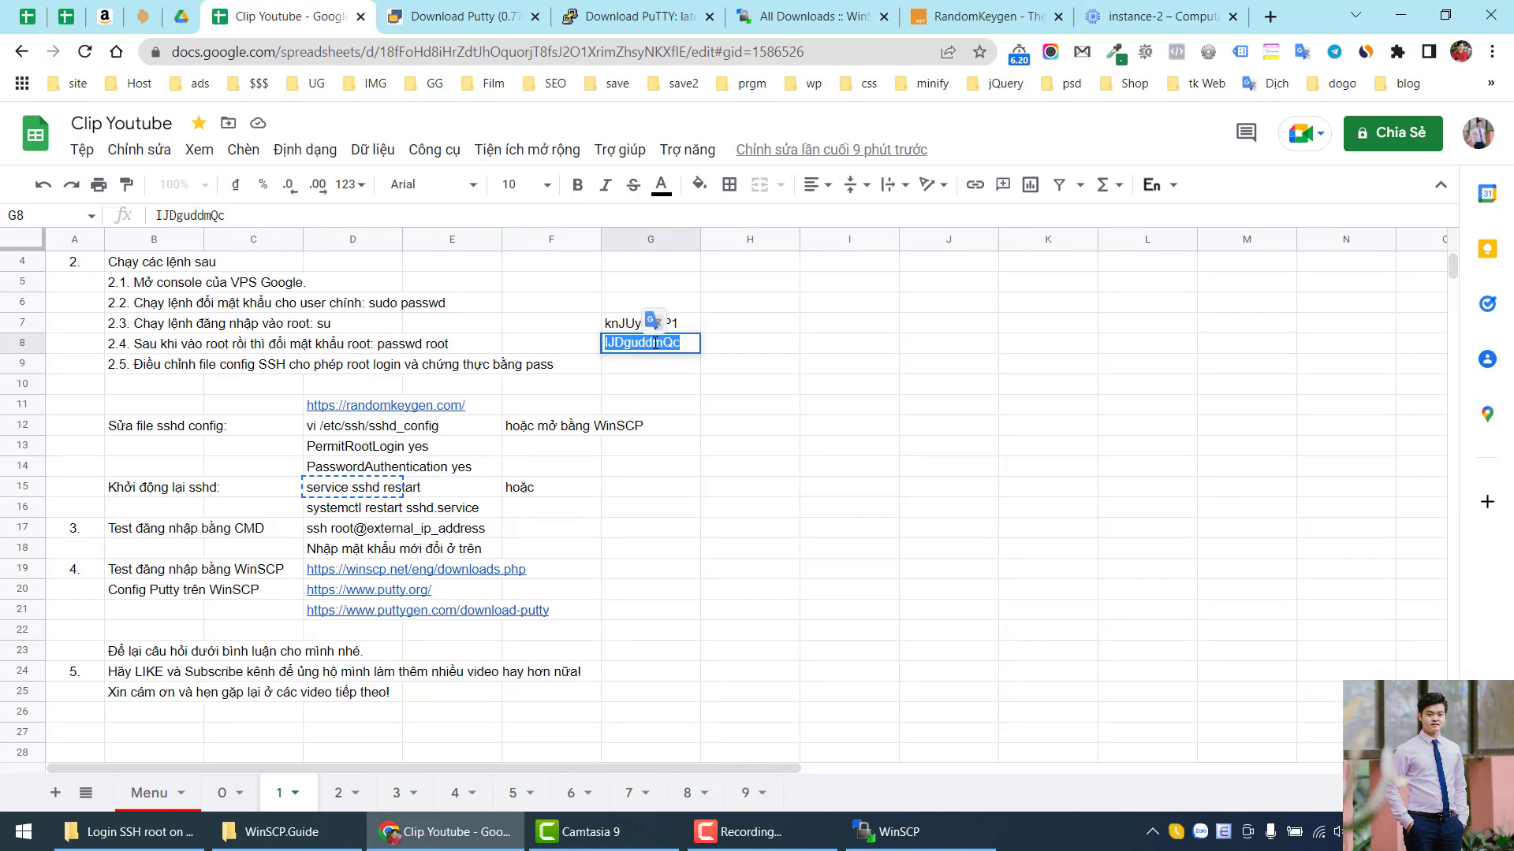
key("Escape")
left_click(890, 836)
left_click(960, 379)
key("ctrl+v")
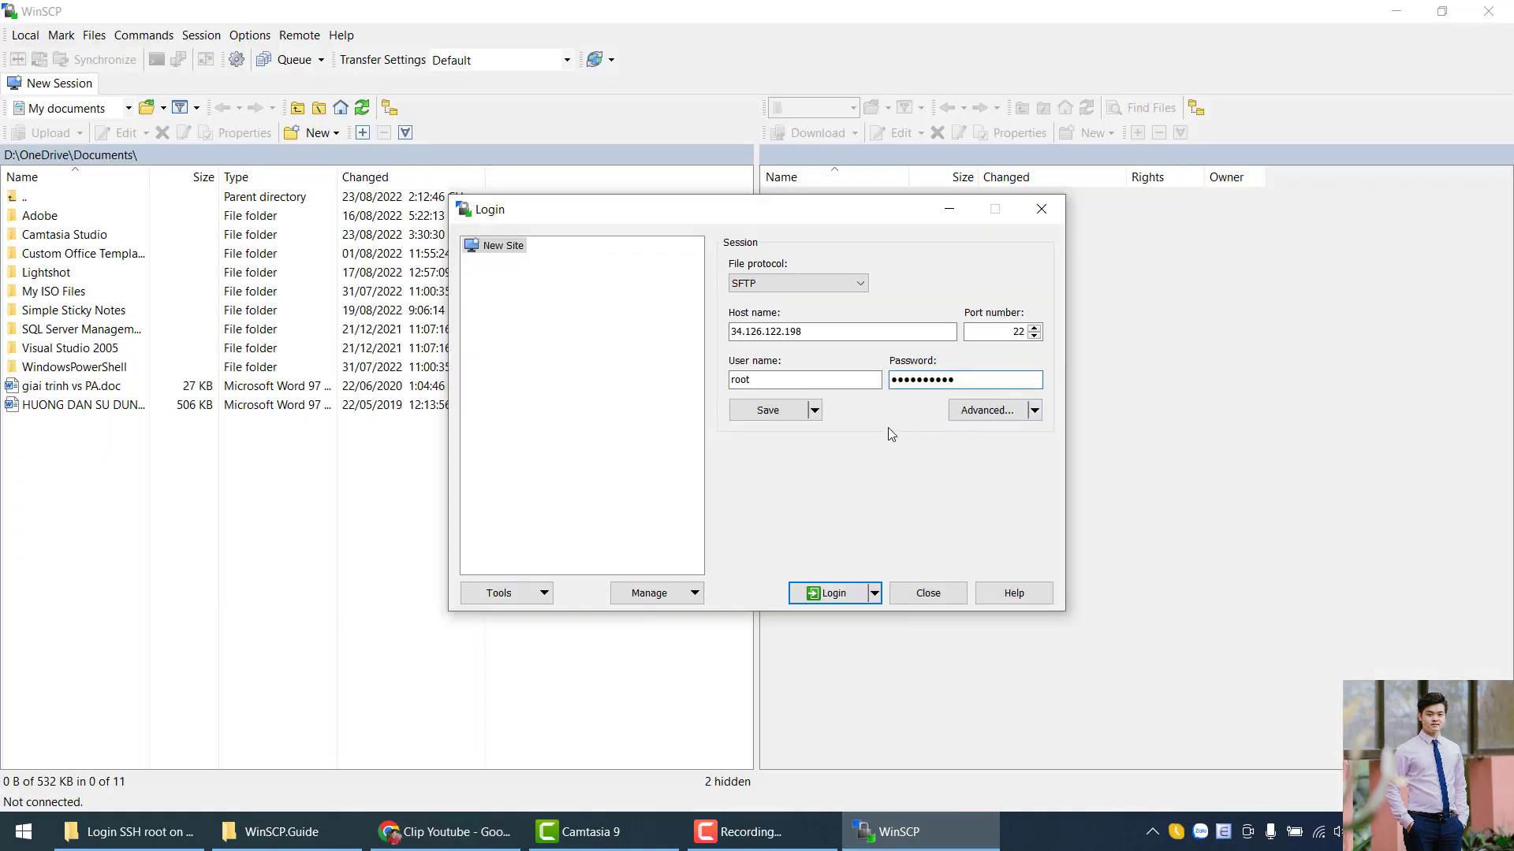
left_click(768, 411)
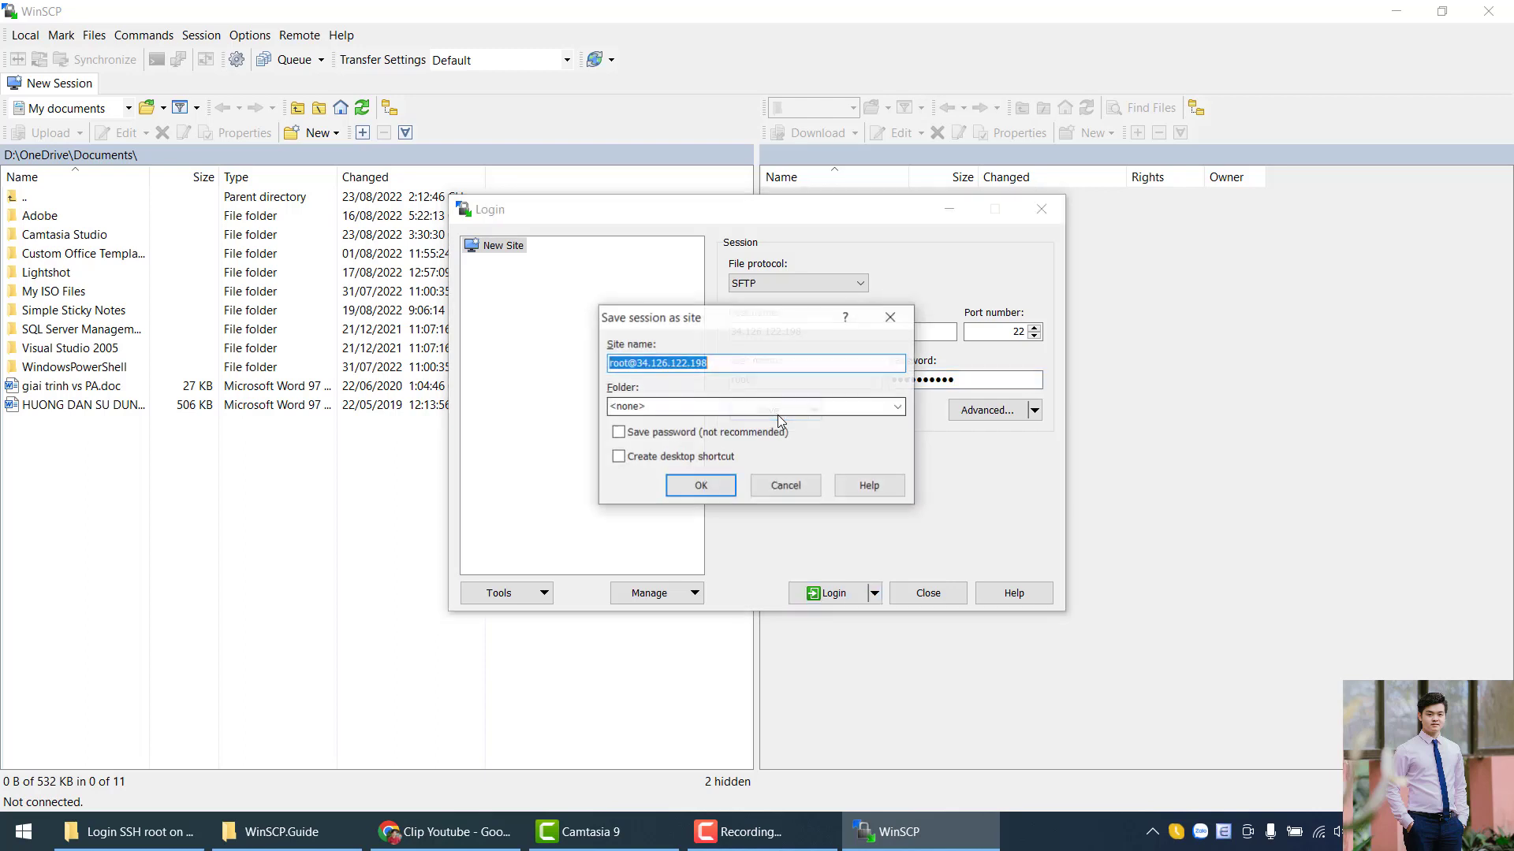
left_click(655, 365)
left_click_drag(707, 364, 599, 370)
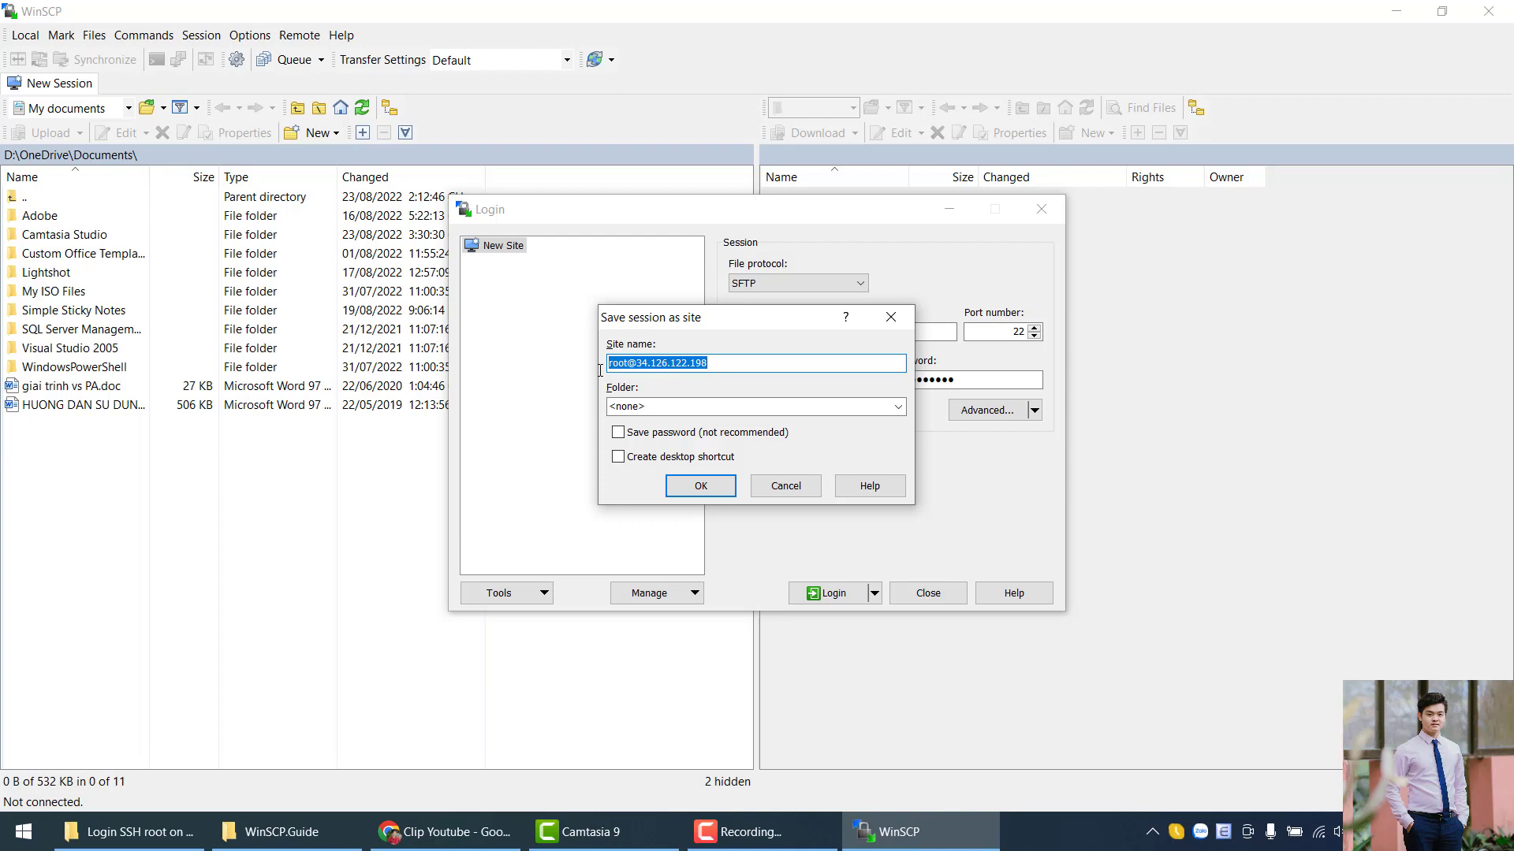
left_click(669, 364)
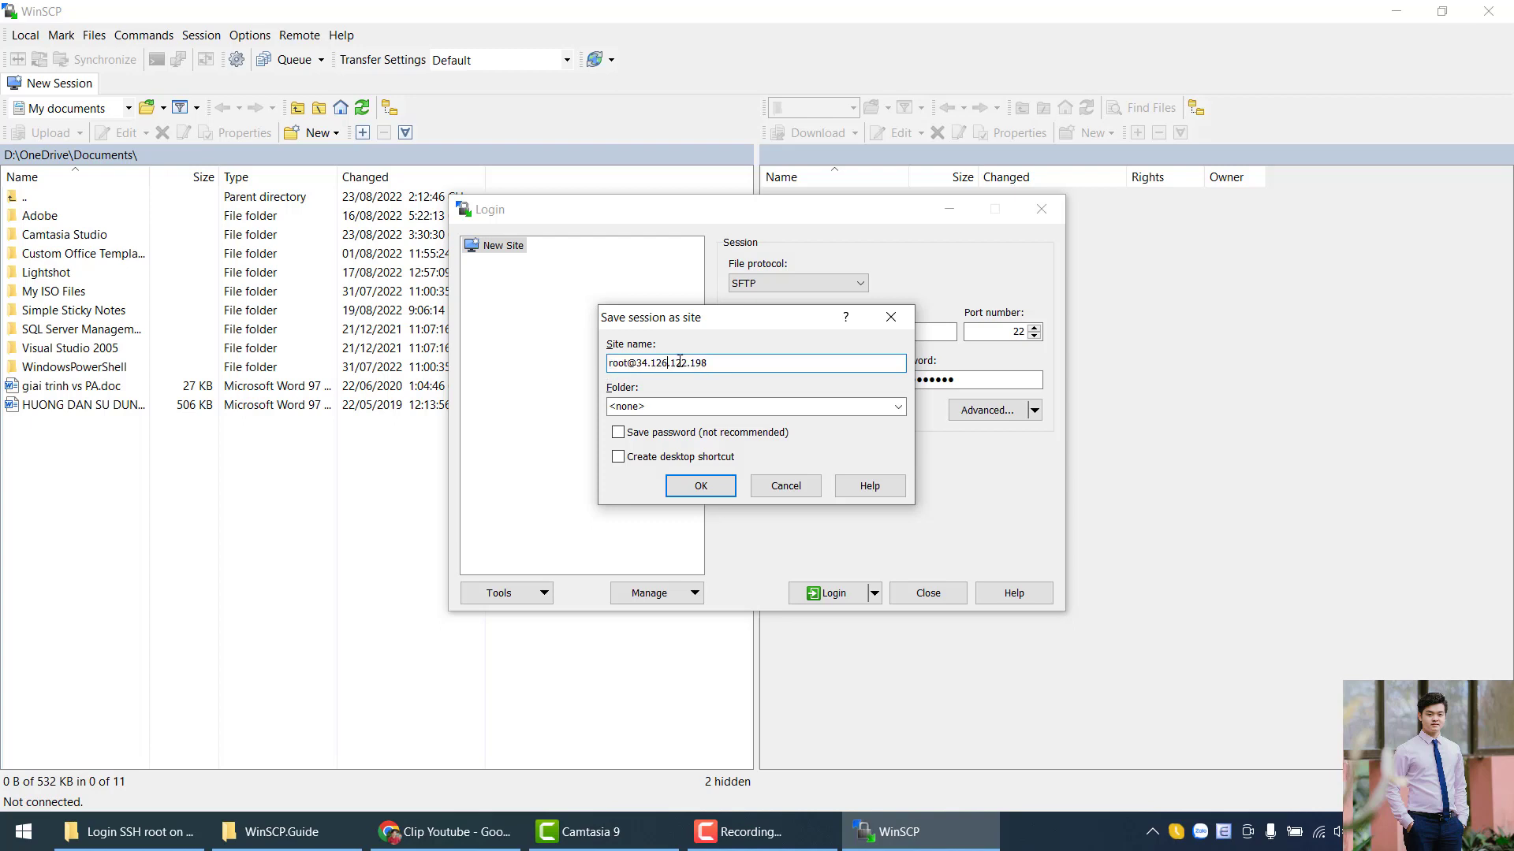
left_click_drag(641, 366, 730, 362)
left_click(730, 363)
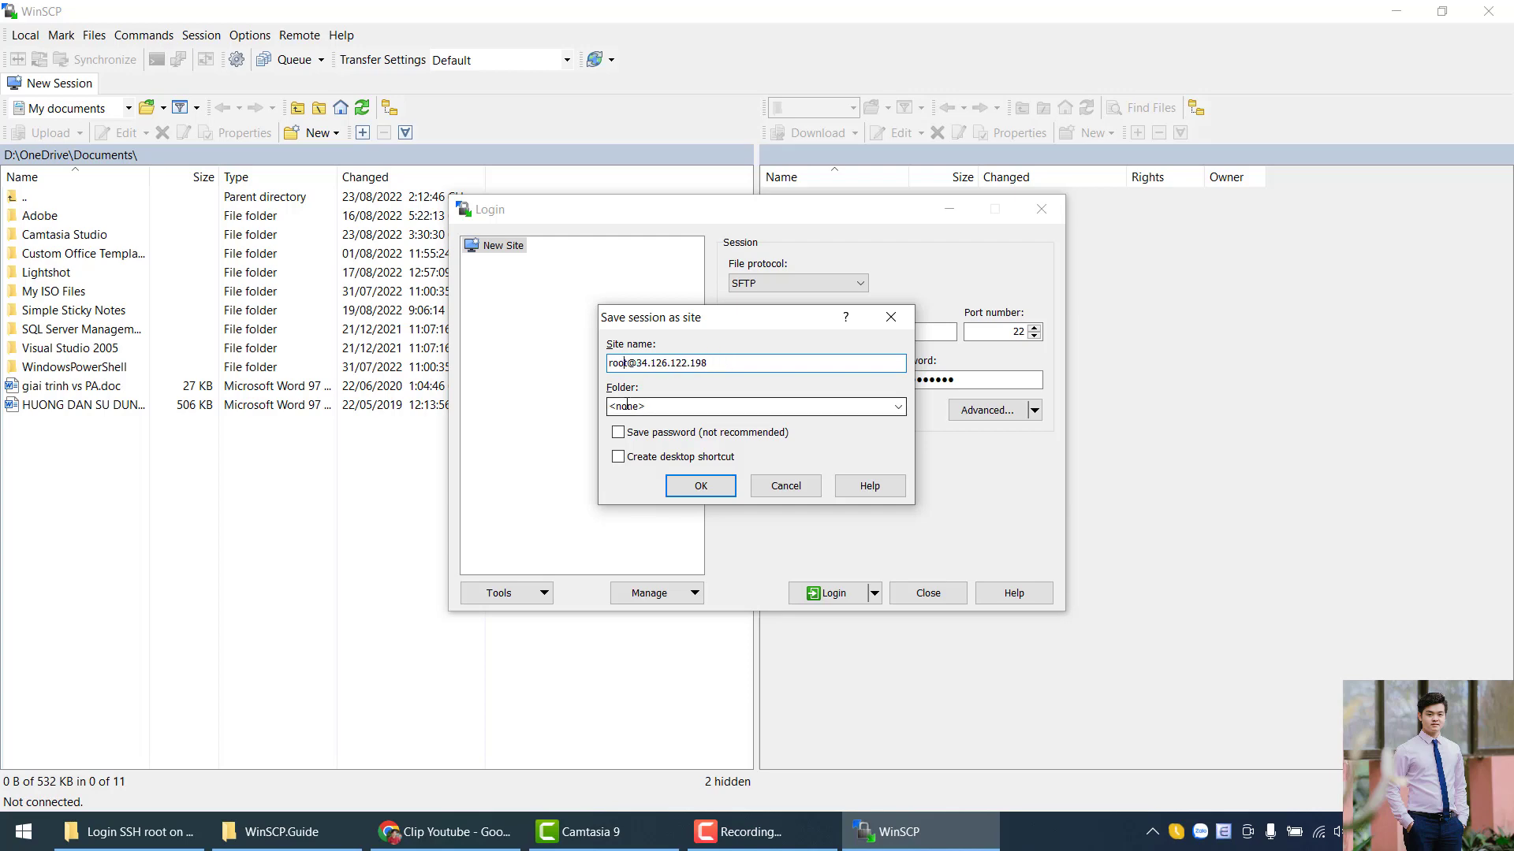
key("shift+Home")
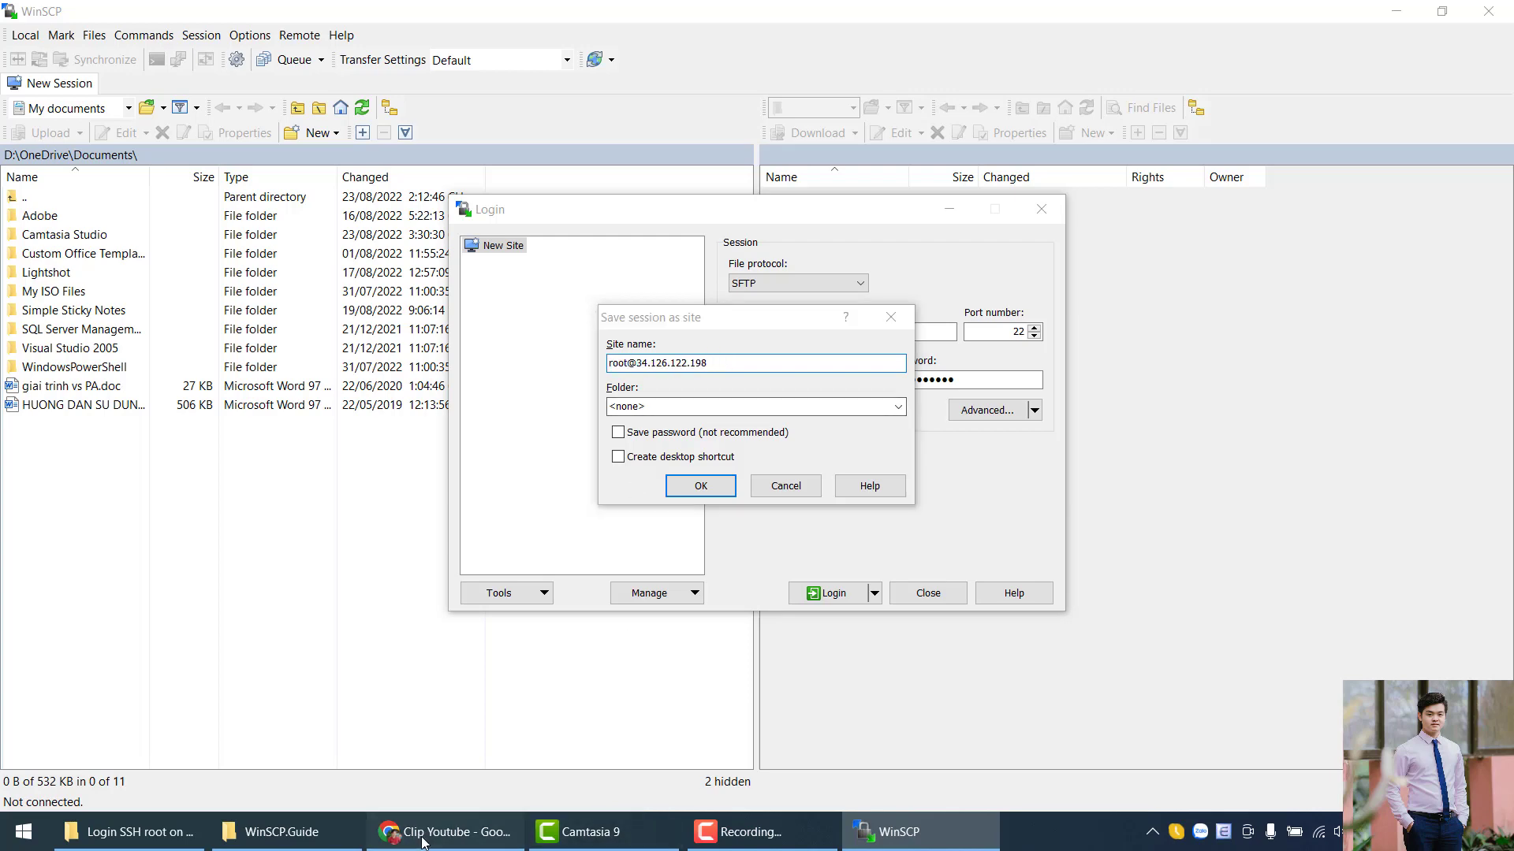
left_click(446, 832)
left_click(1074, 14)
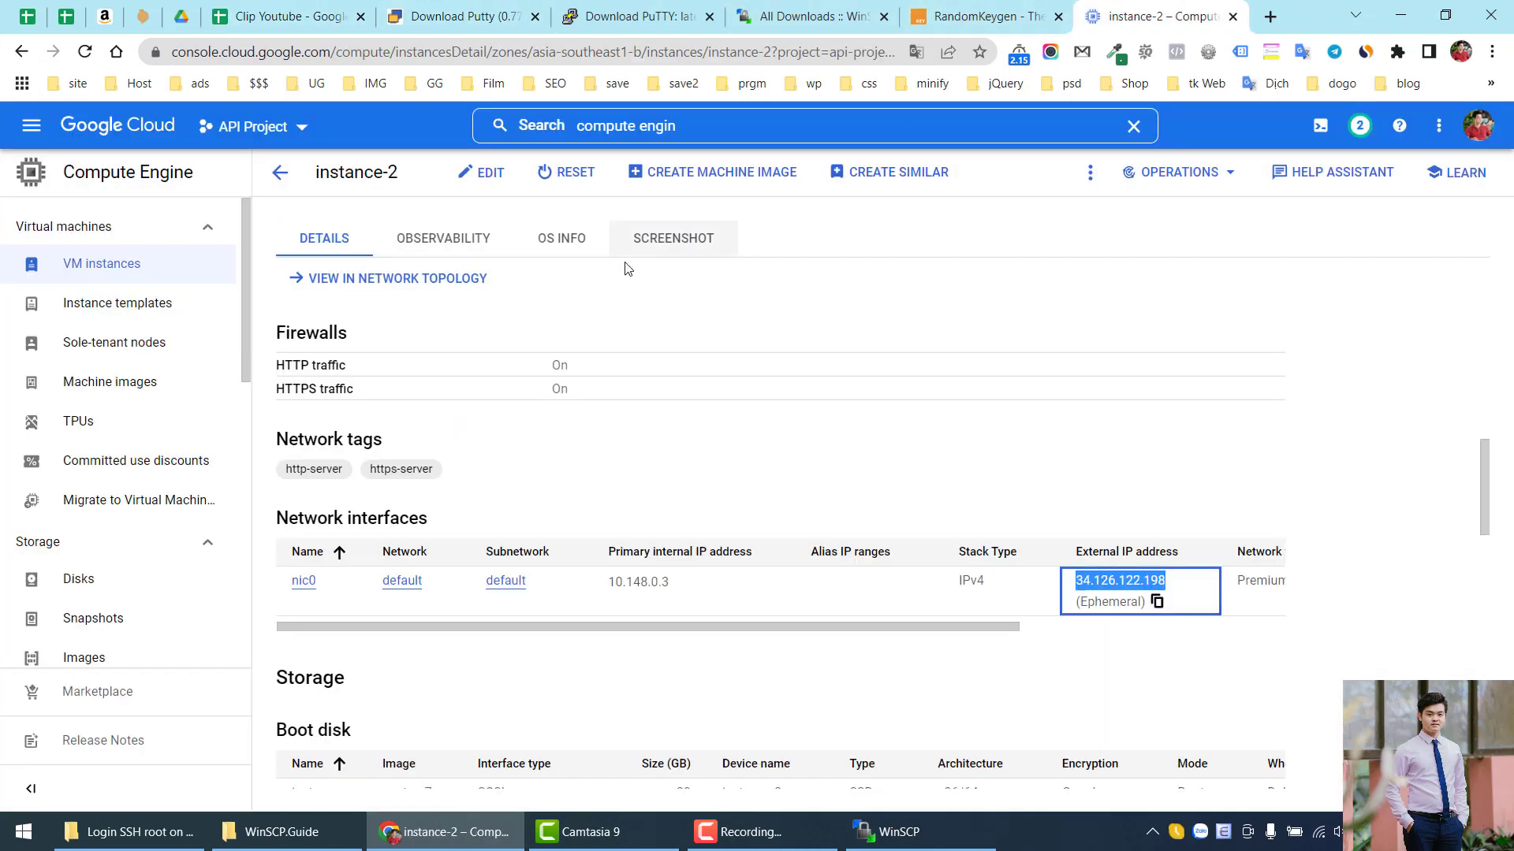
scroll(517, 316, "up", 15)
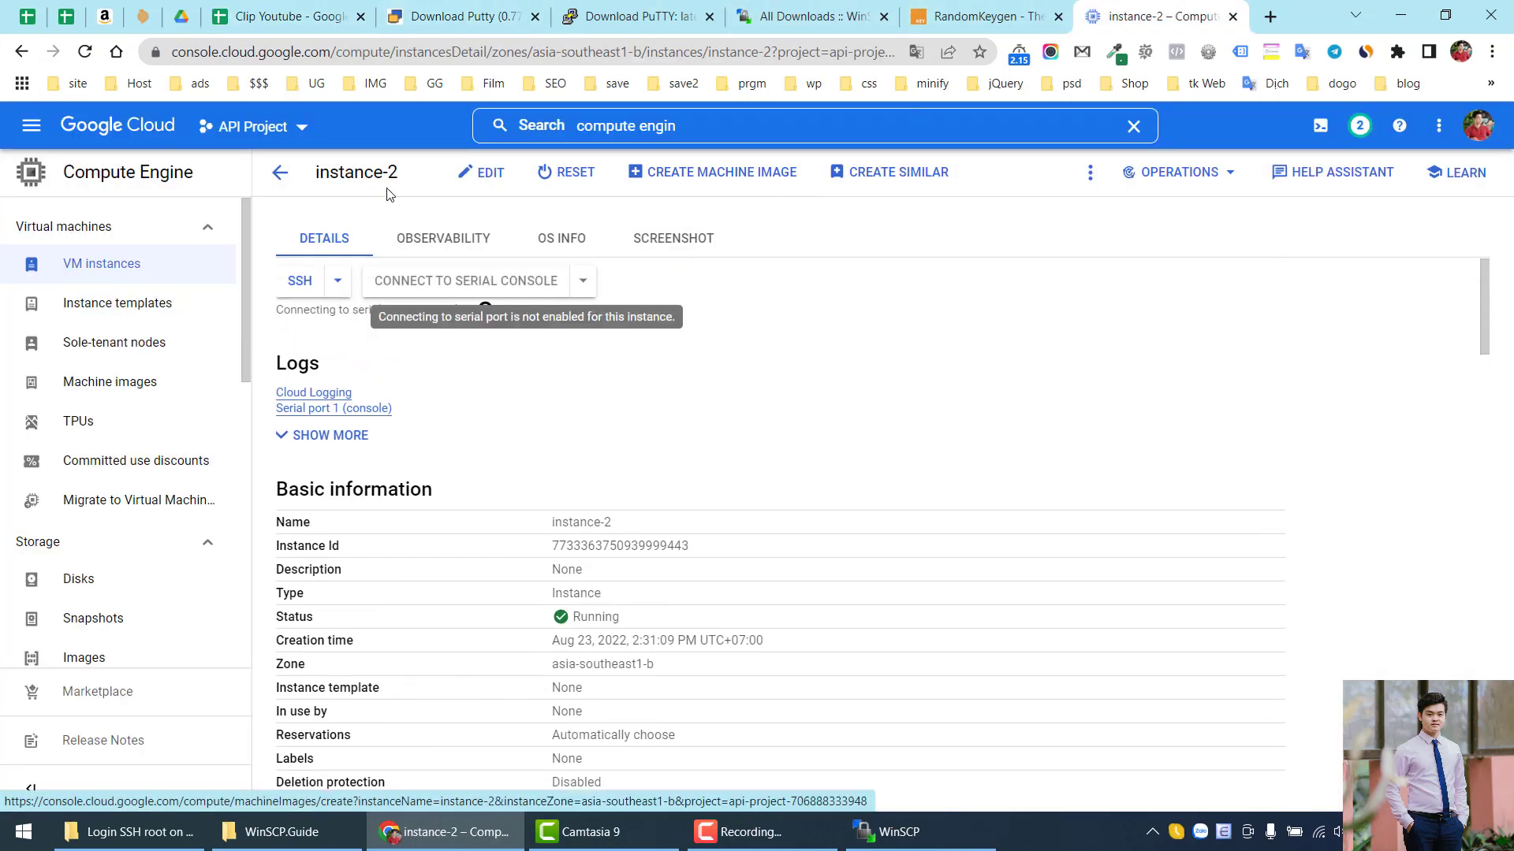
left_click_drag(312, 175, 399, 181)
key("ctrl+c")
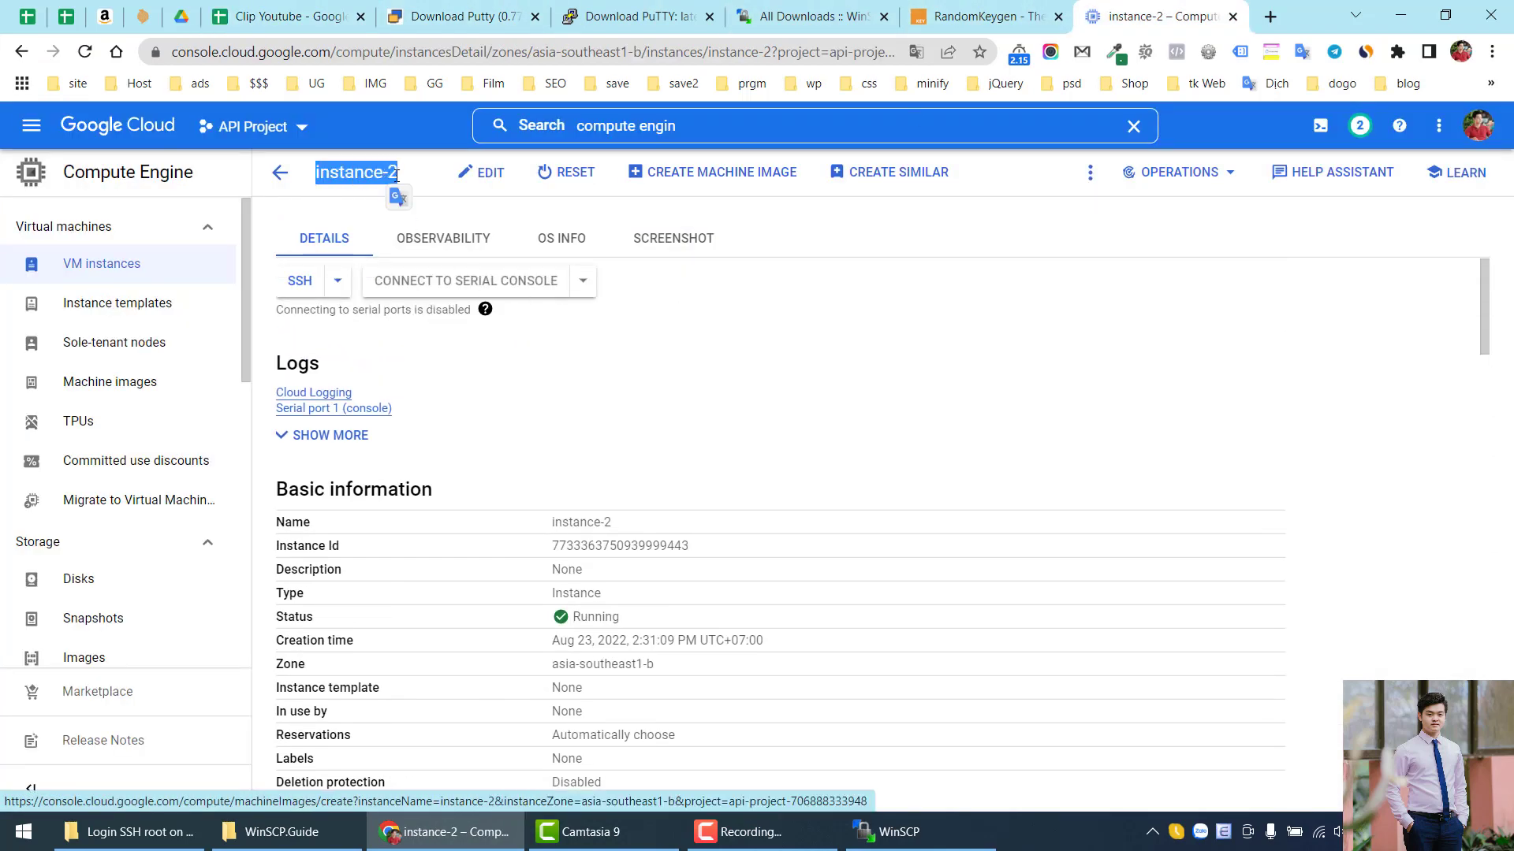
left_click(915, 832)
key("ctrl+v")
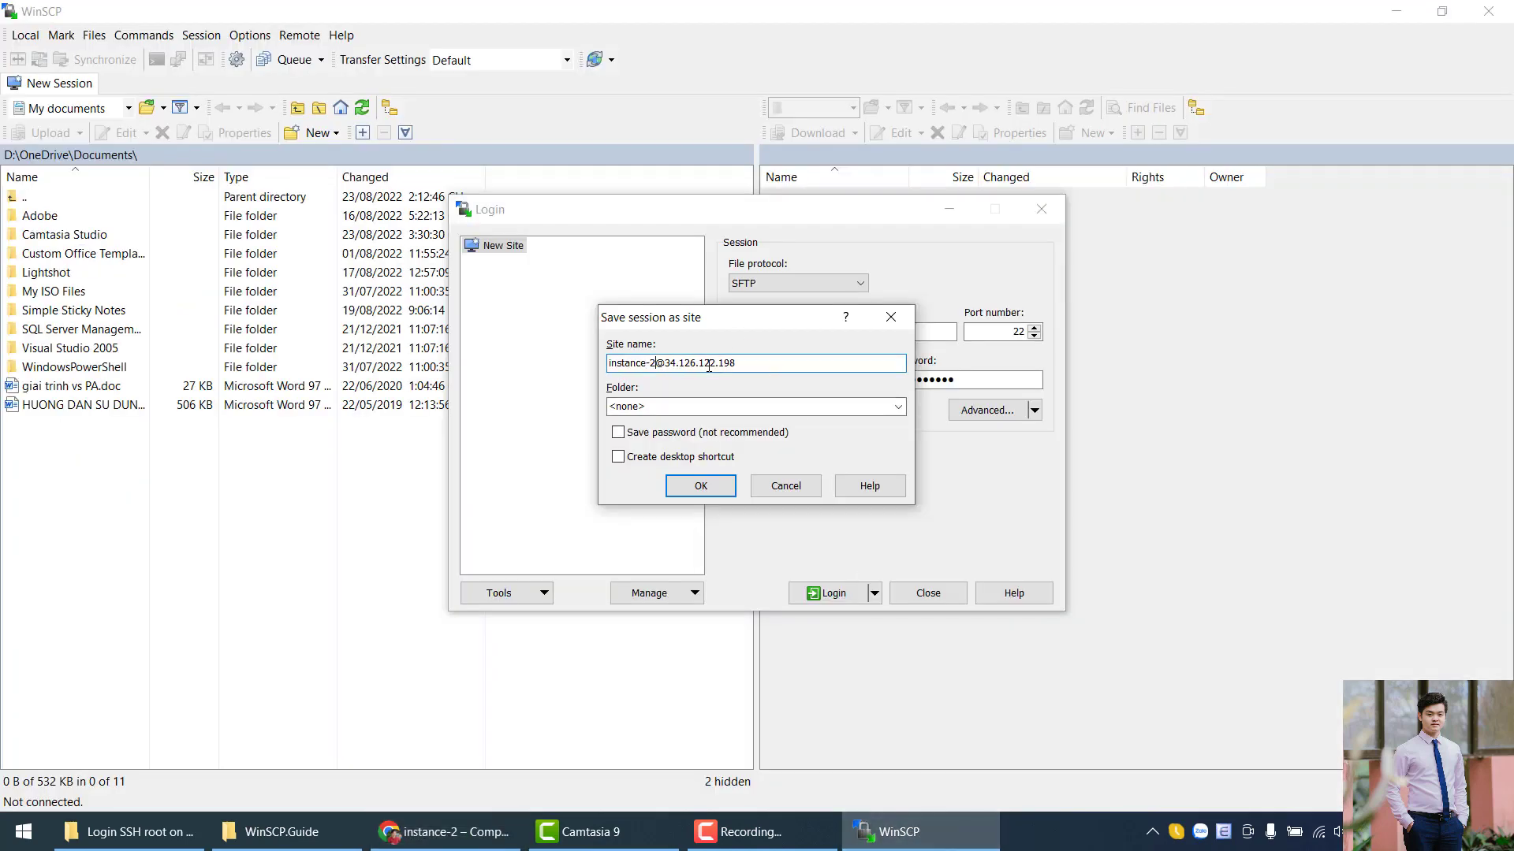
left_click(661, 435)
left_click(706, 488)
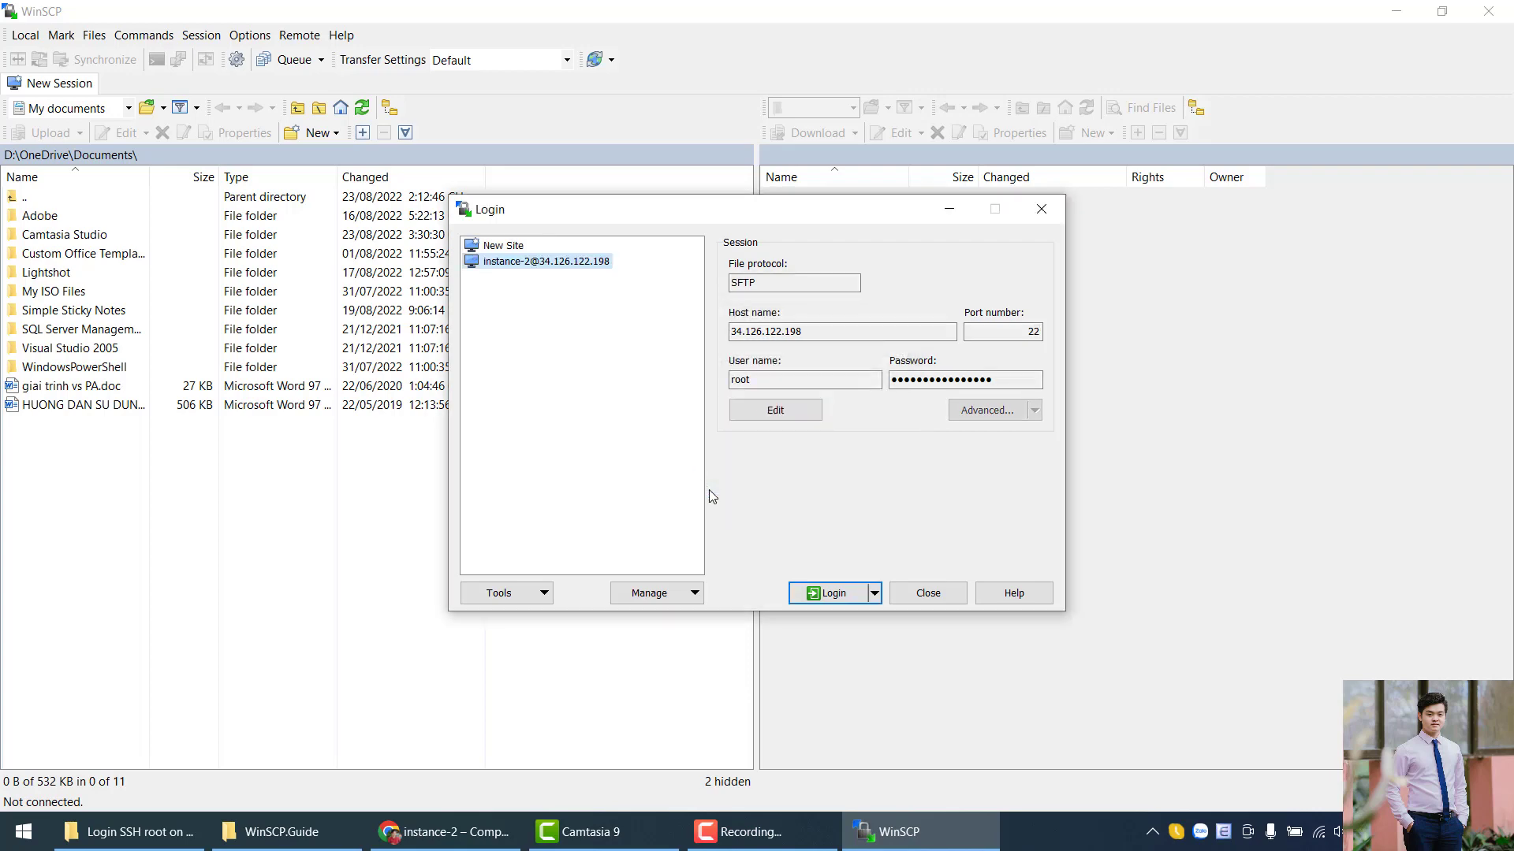
Log in to the saved site, accepting the server's host key, and go up to the remote / directory.
left_click(833, 596)
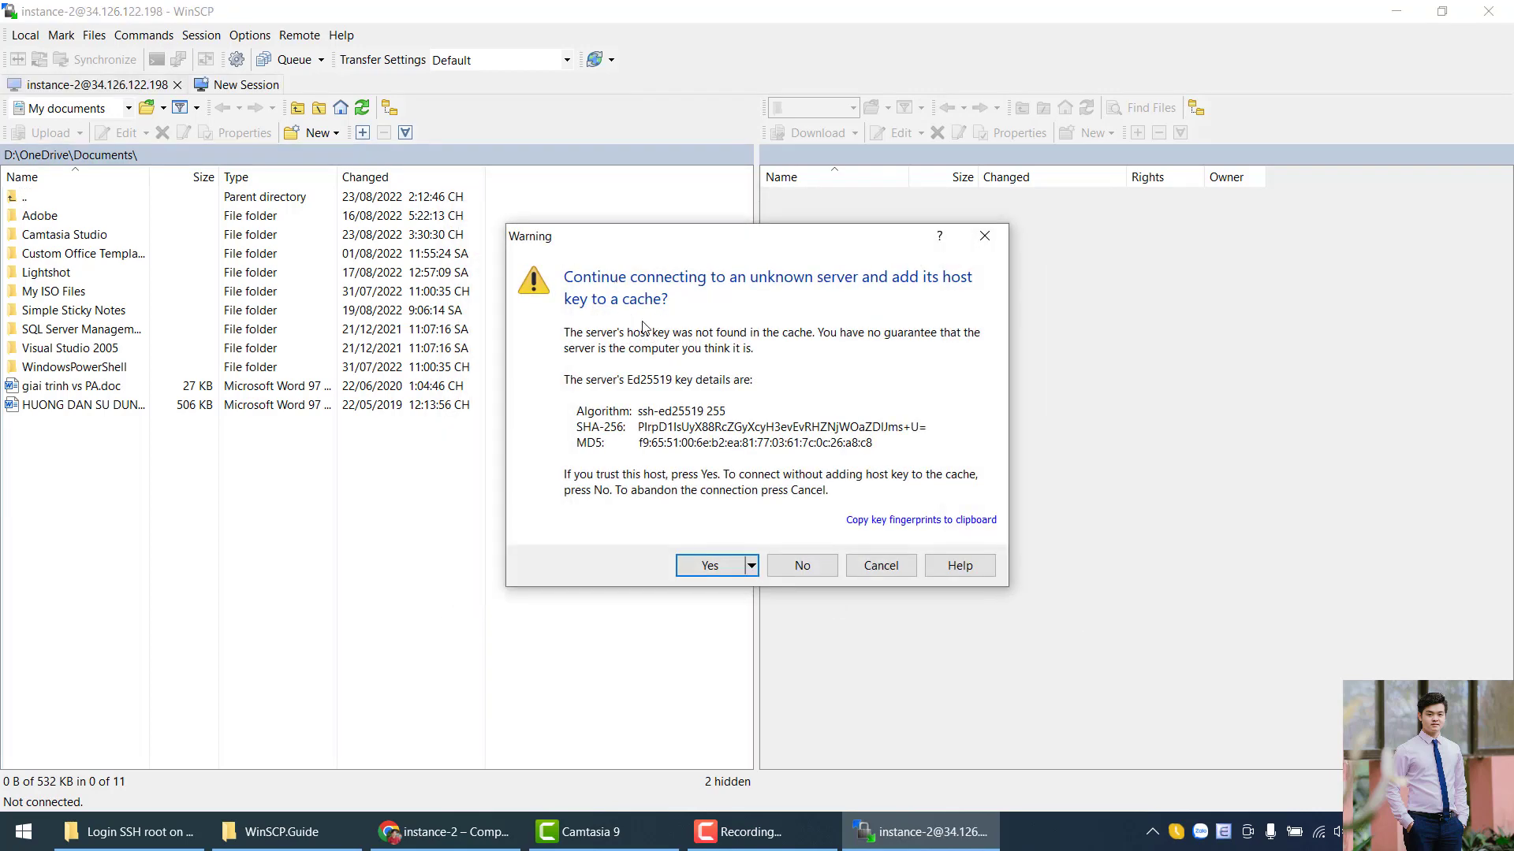
left_click(751, 566)
left_click(752, 568)
left_click(704, 566)
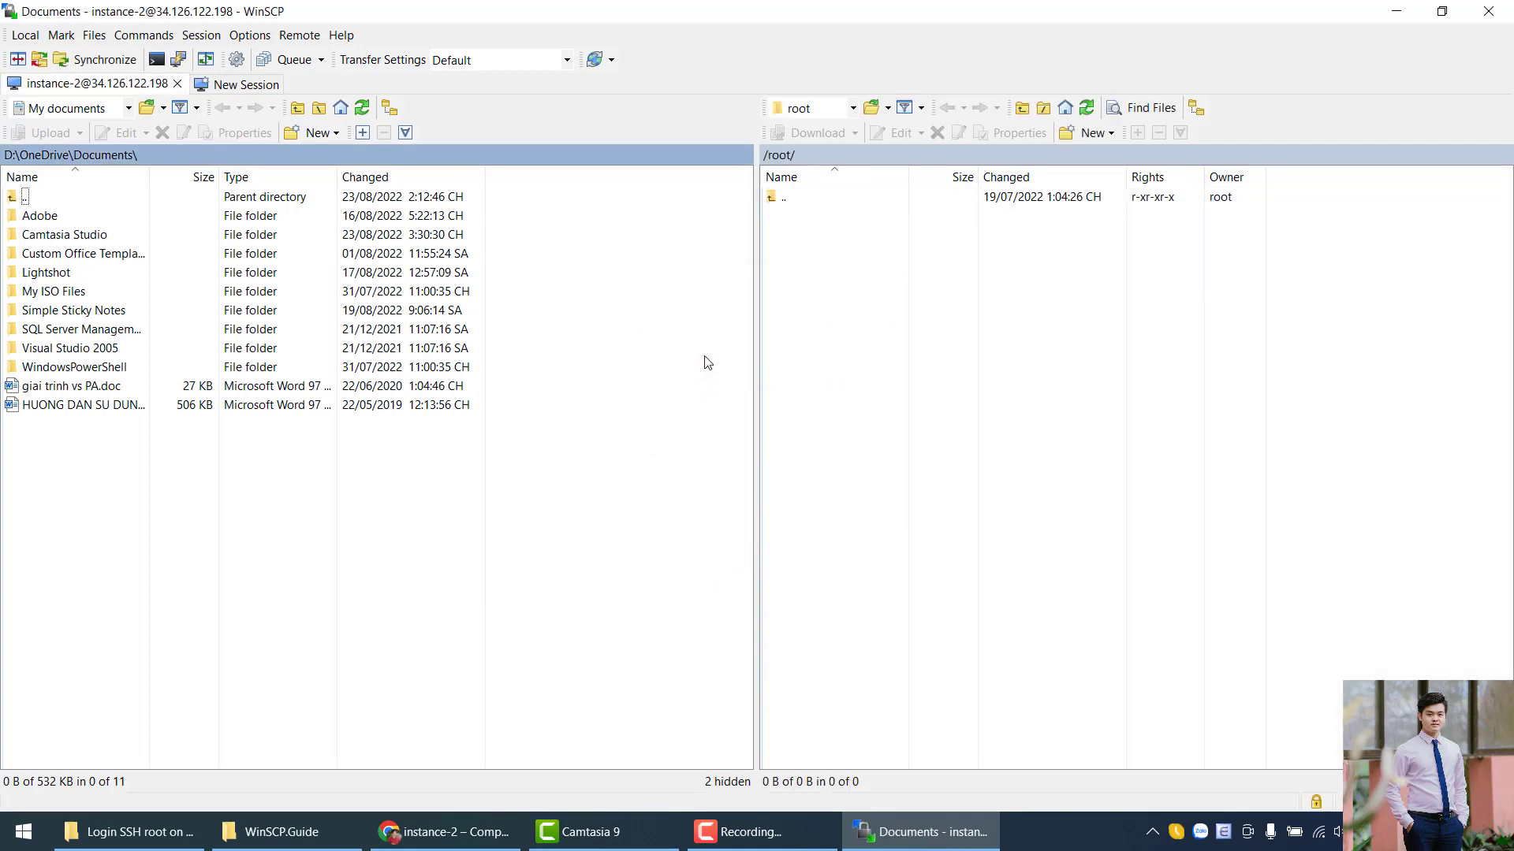
double_click(795, 197)
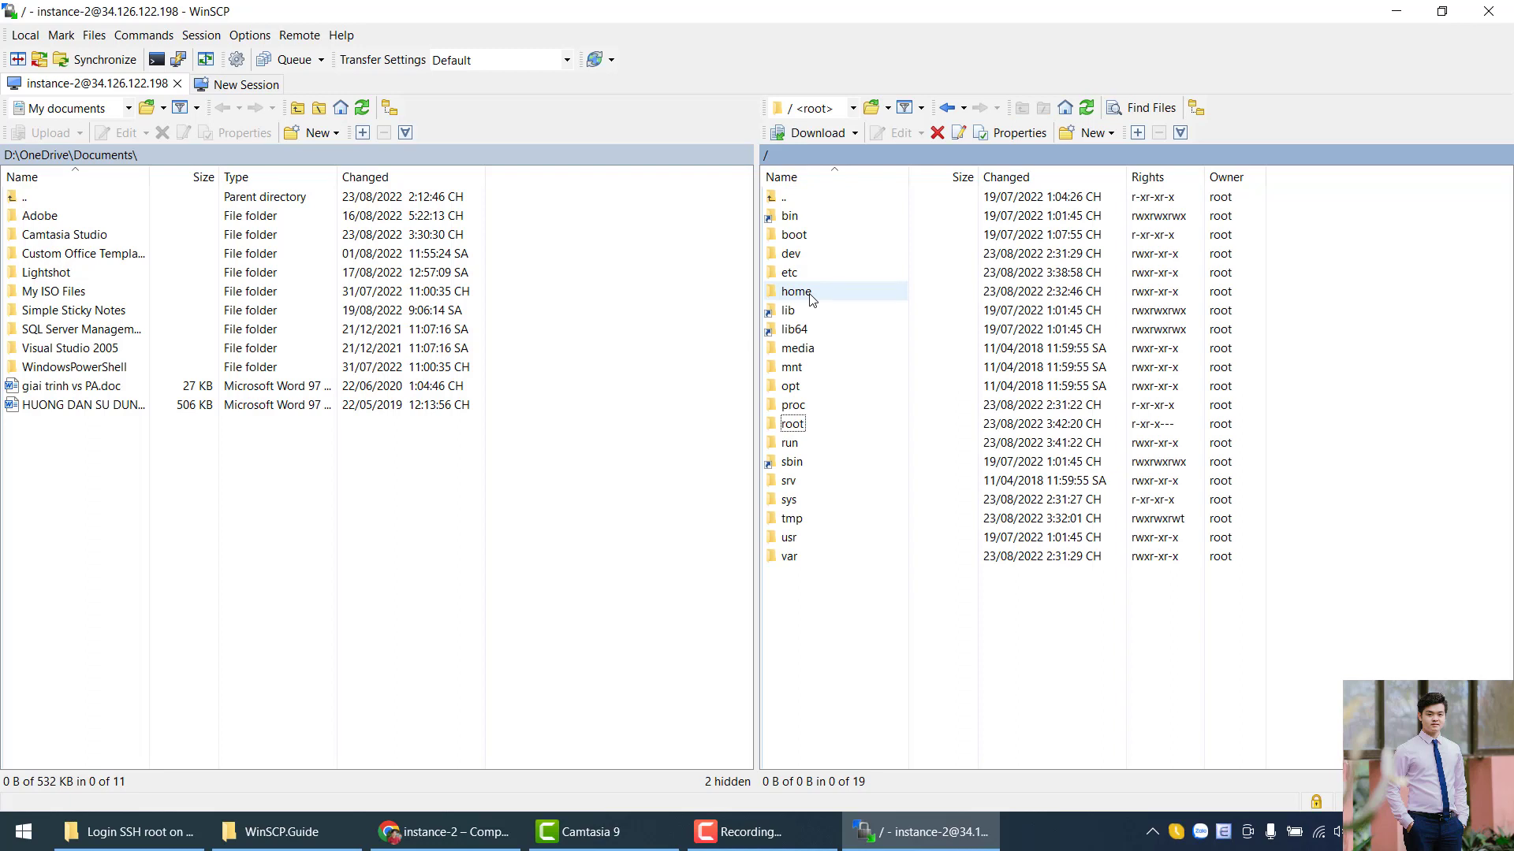
left_click(623, 331)
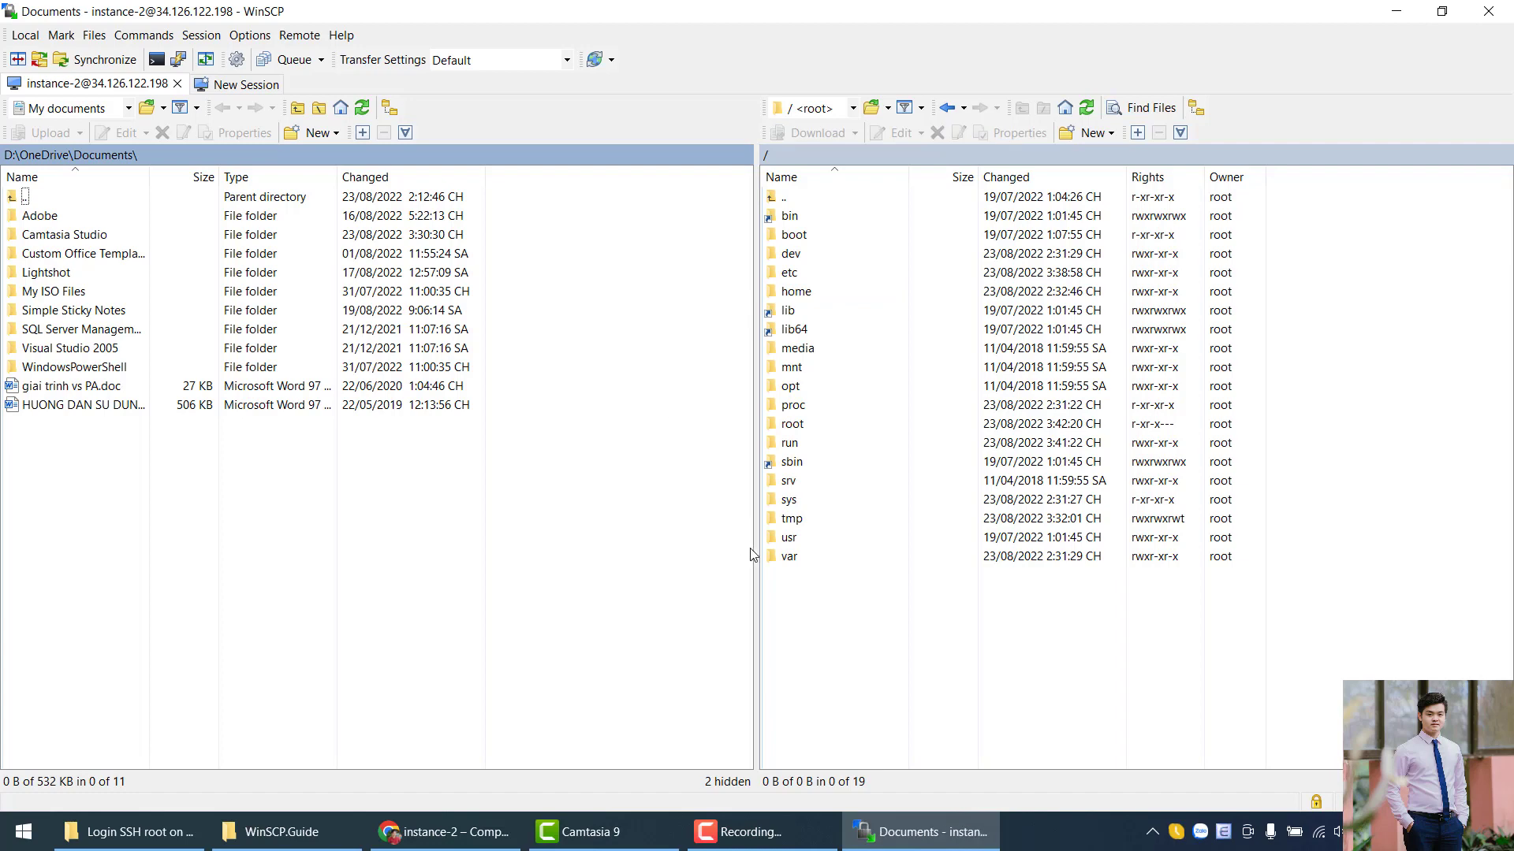
Close the session and WinSCP, relaunch WinSCP.exe from the WinSCP.Guide folder, and reconnect through the saved instance-2 site.
left_click(175, 83)
left_click(942, 572)
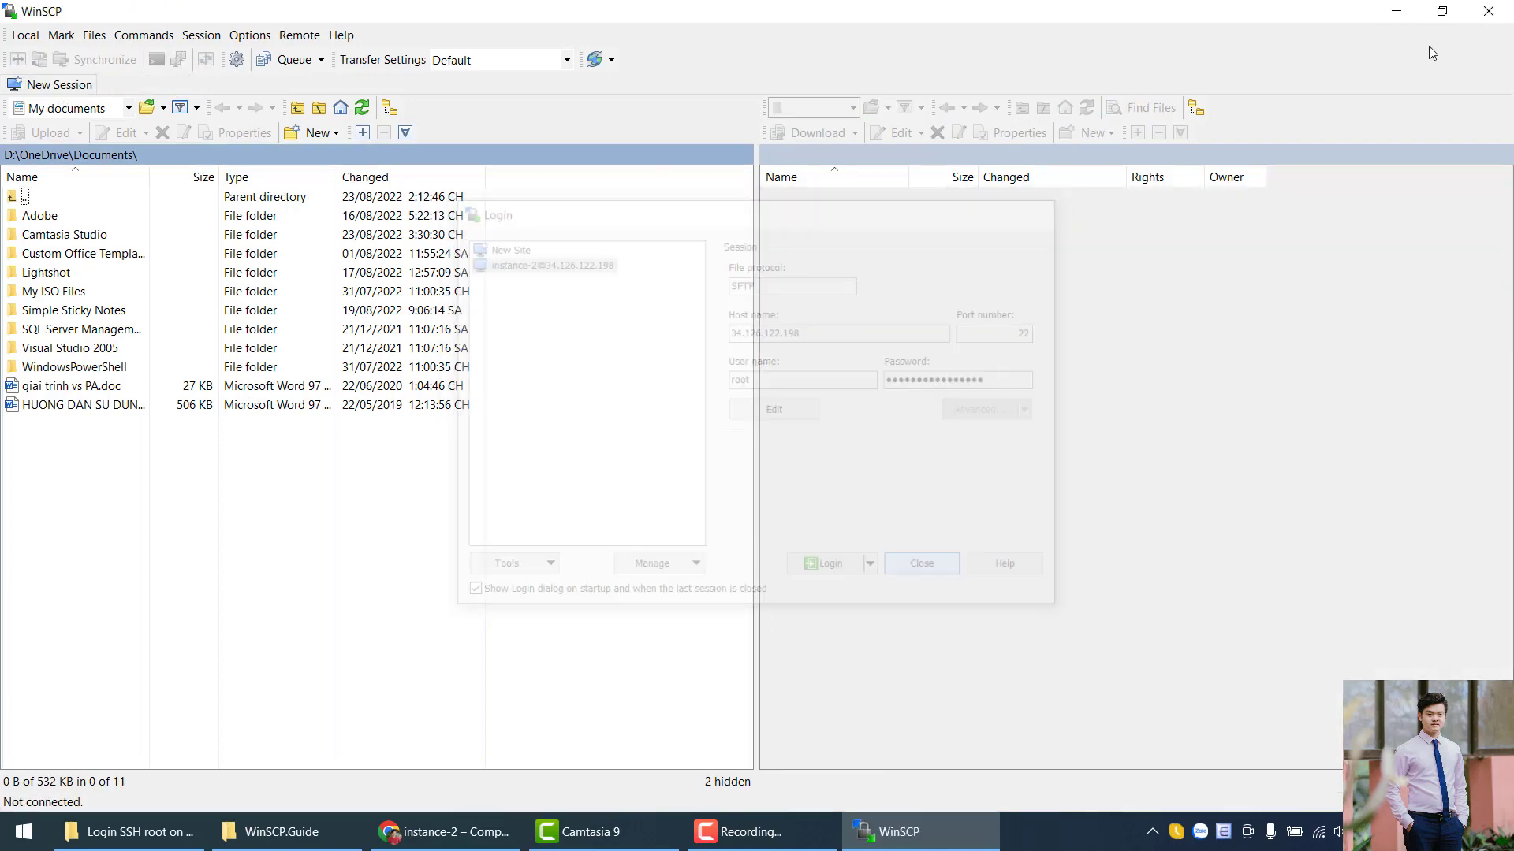
left_click(281, 832)
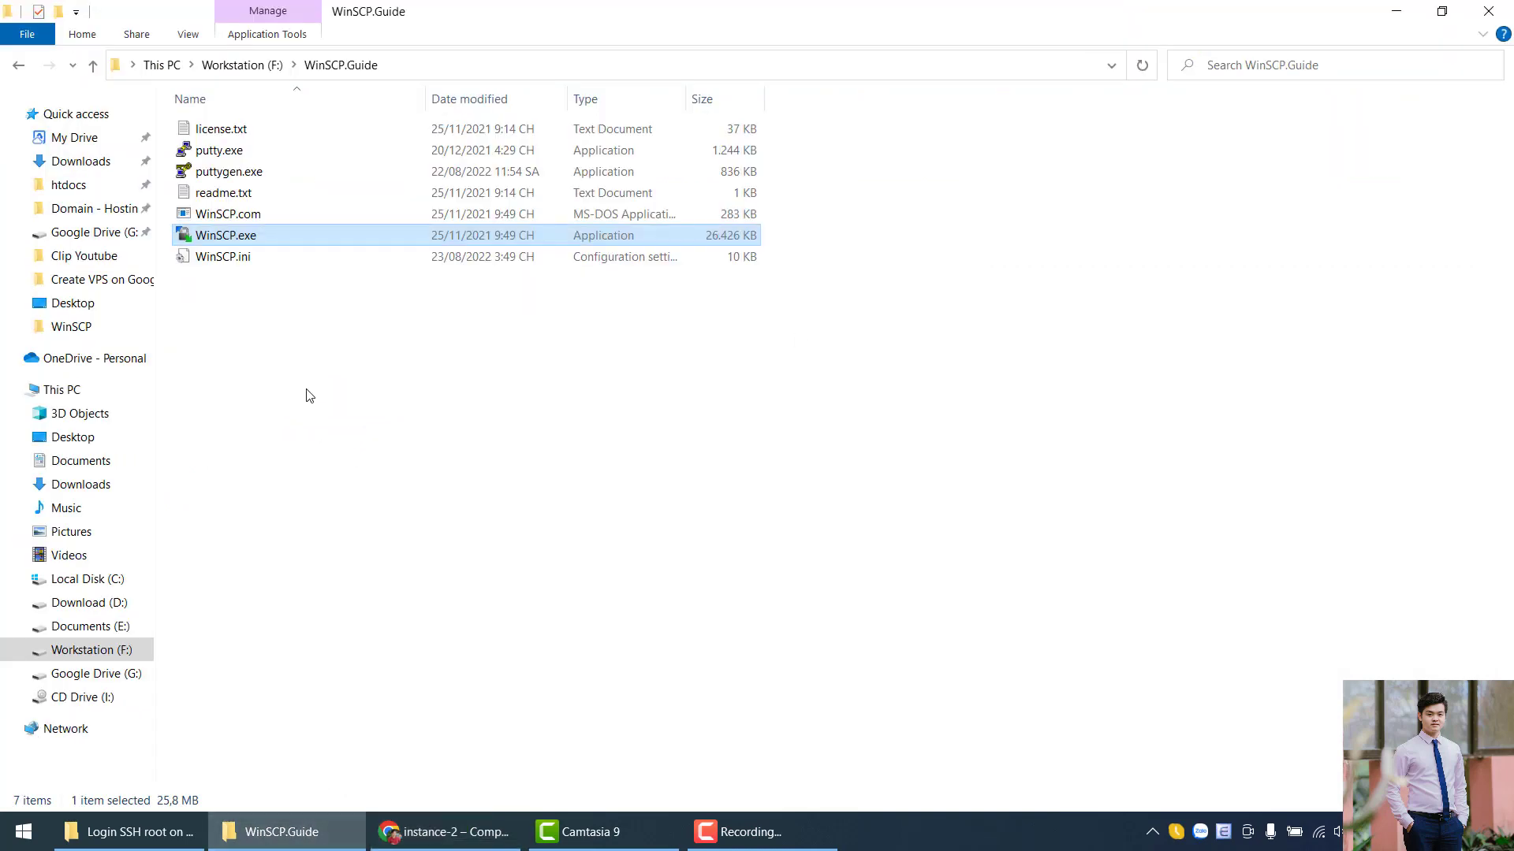
double_click(266, 236)
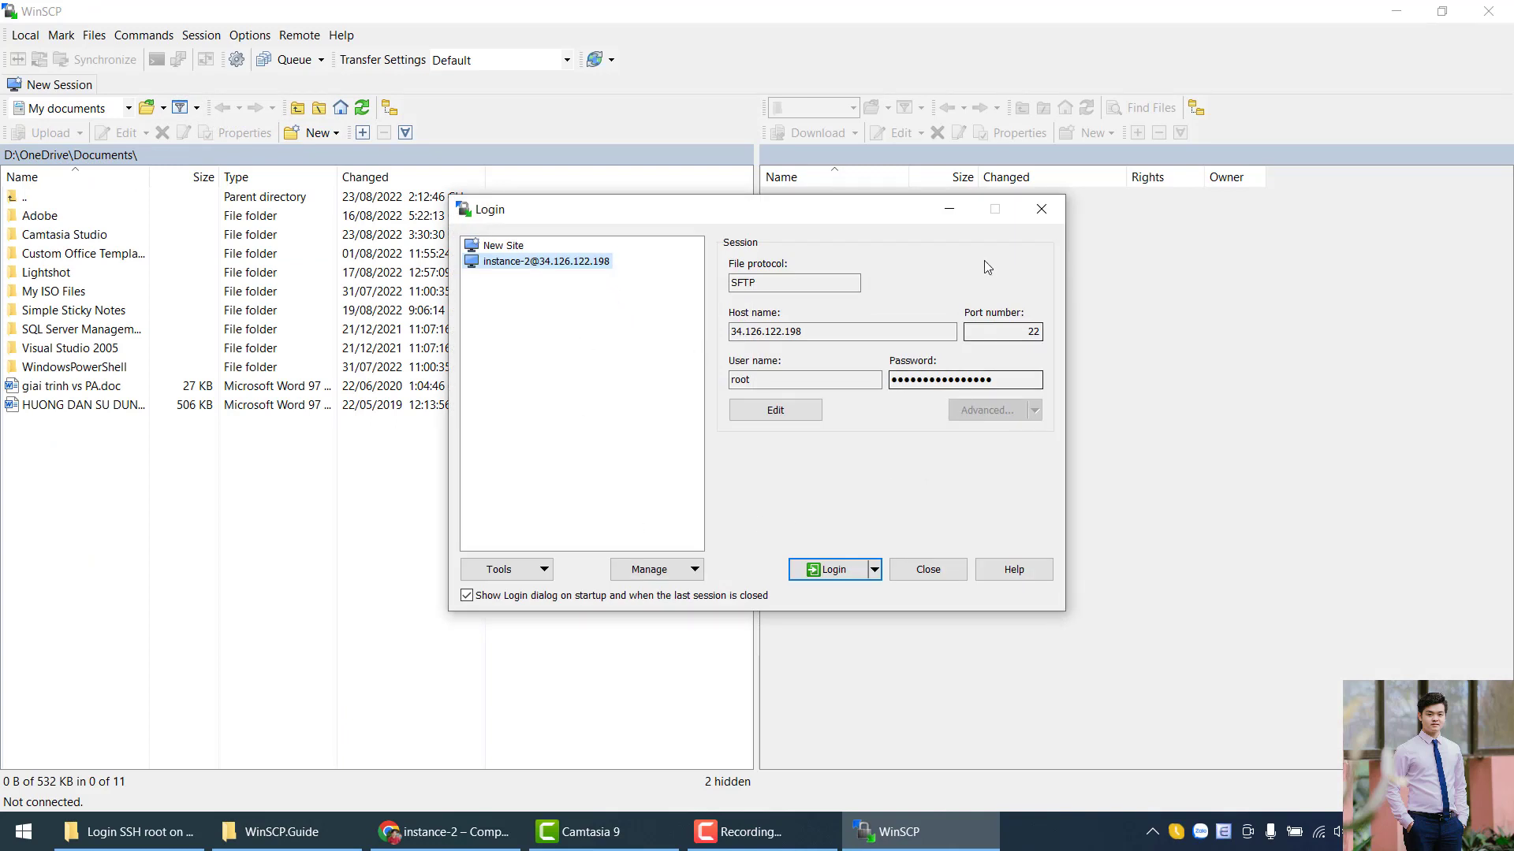
double_click(533, 261)
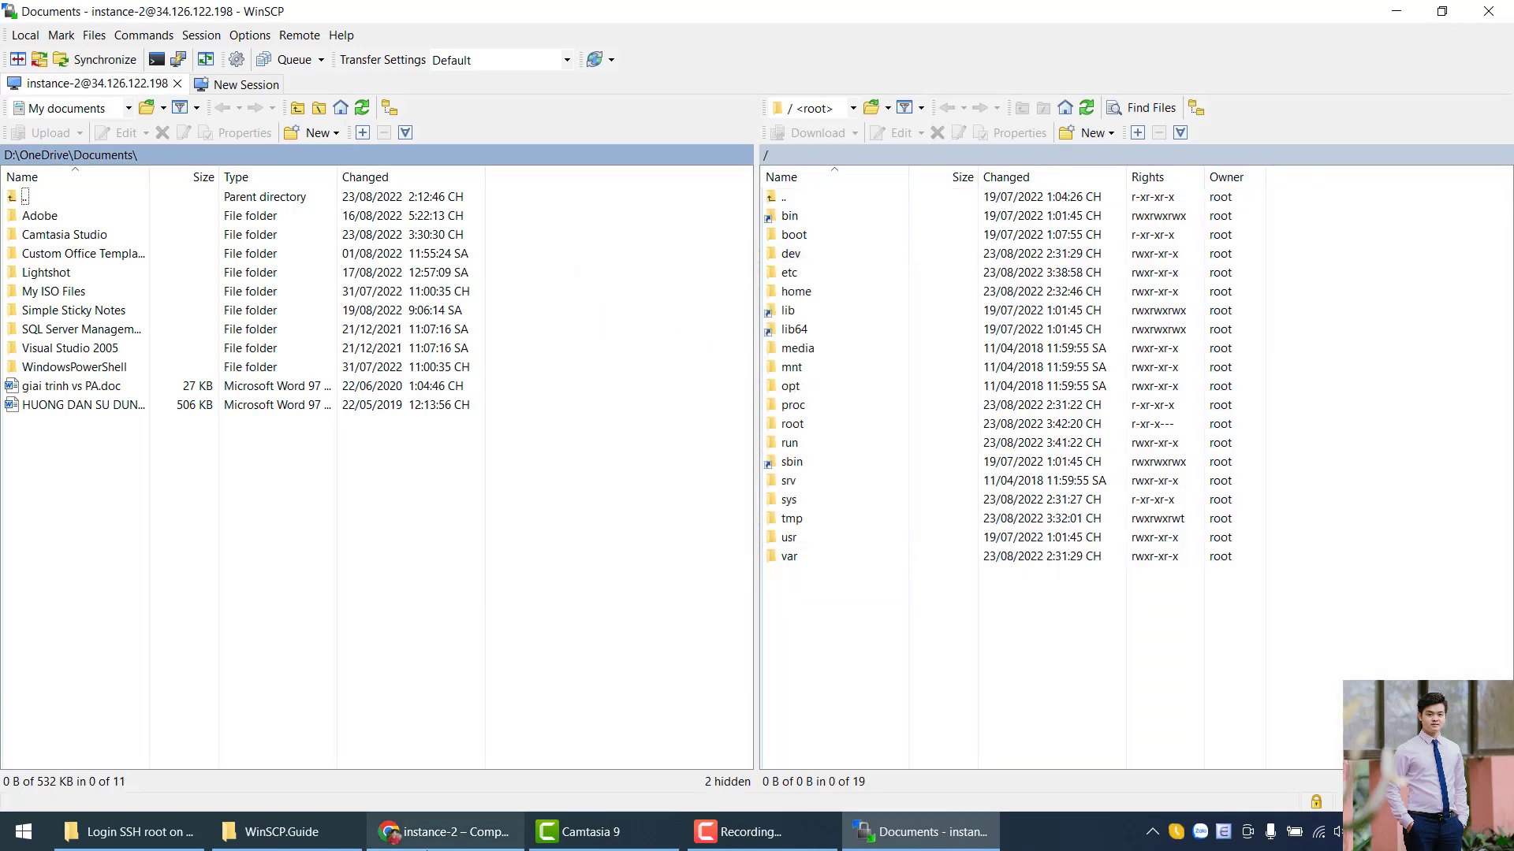
Switch to the instance-2 page in Google Cloud and check which Google account is signed in.
left_click(446, 832)
left_click(1488, 144)
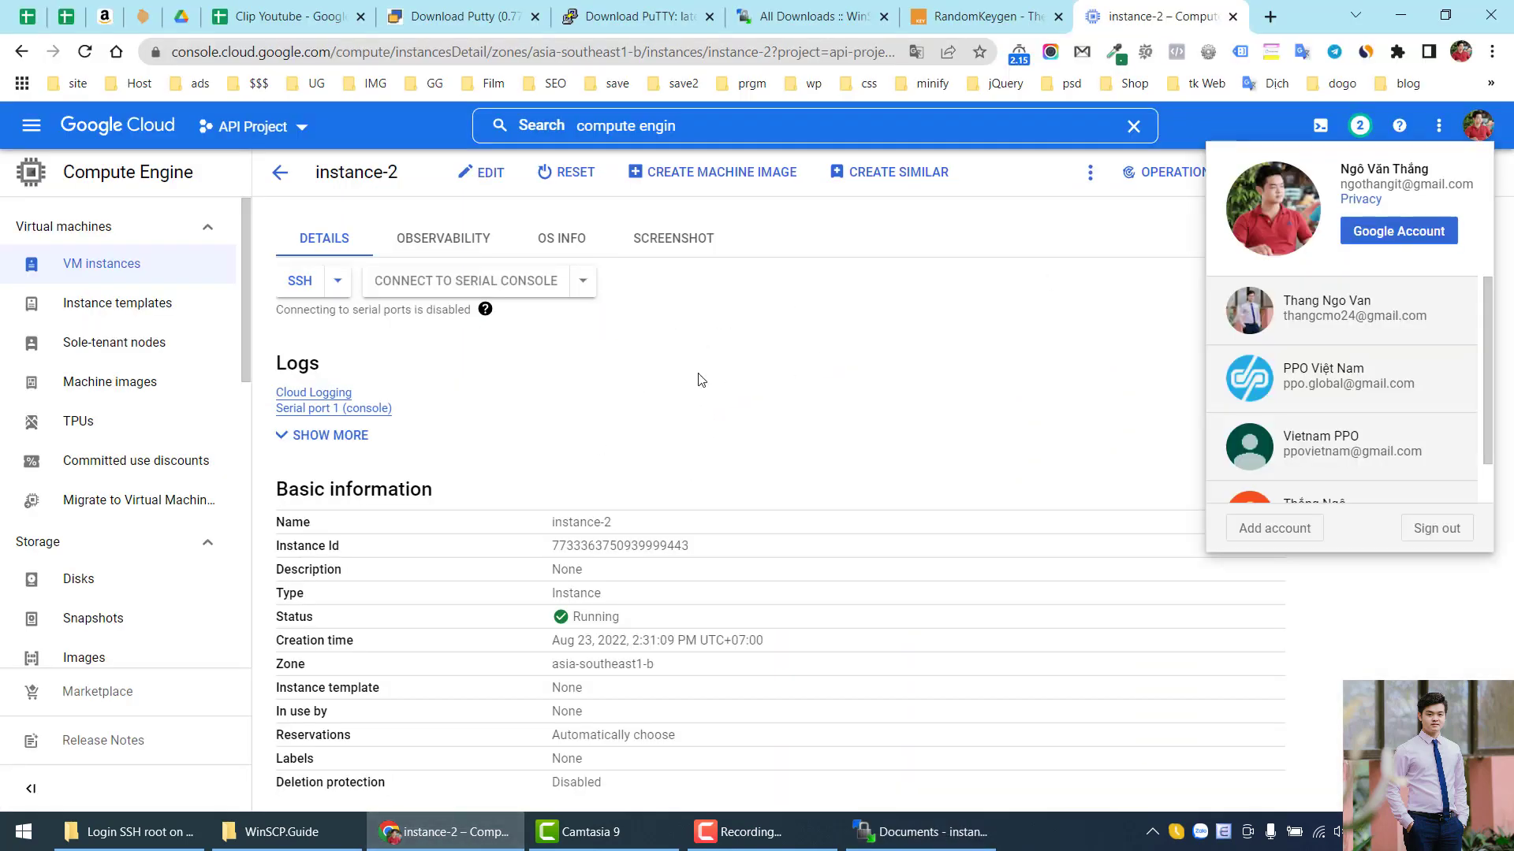
left_click(446, 316)
left_click(339, 282)
left_click(834, 444)
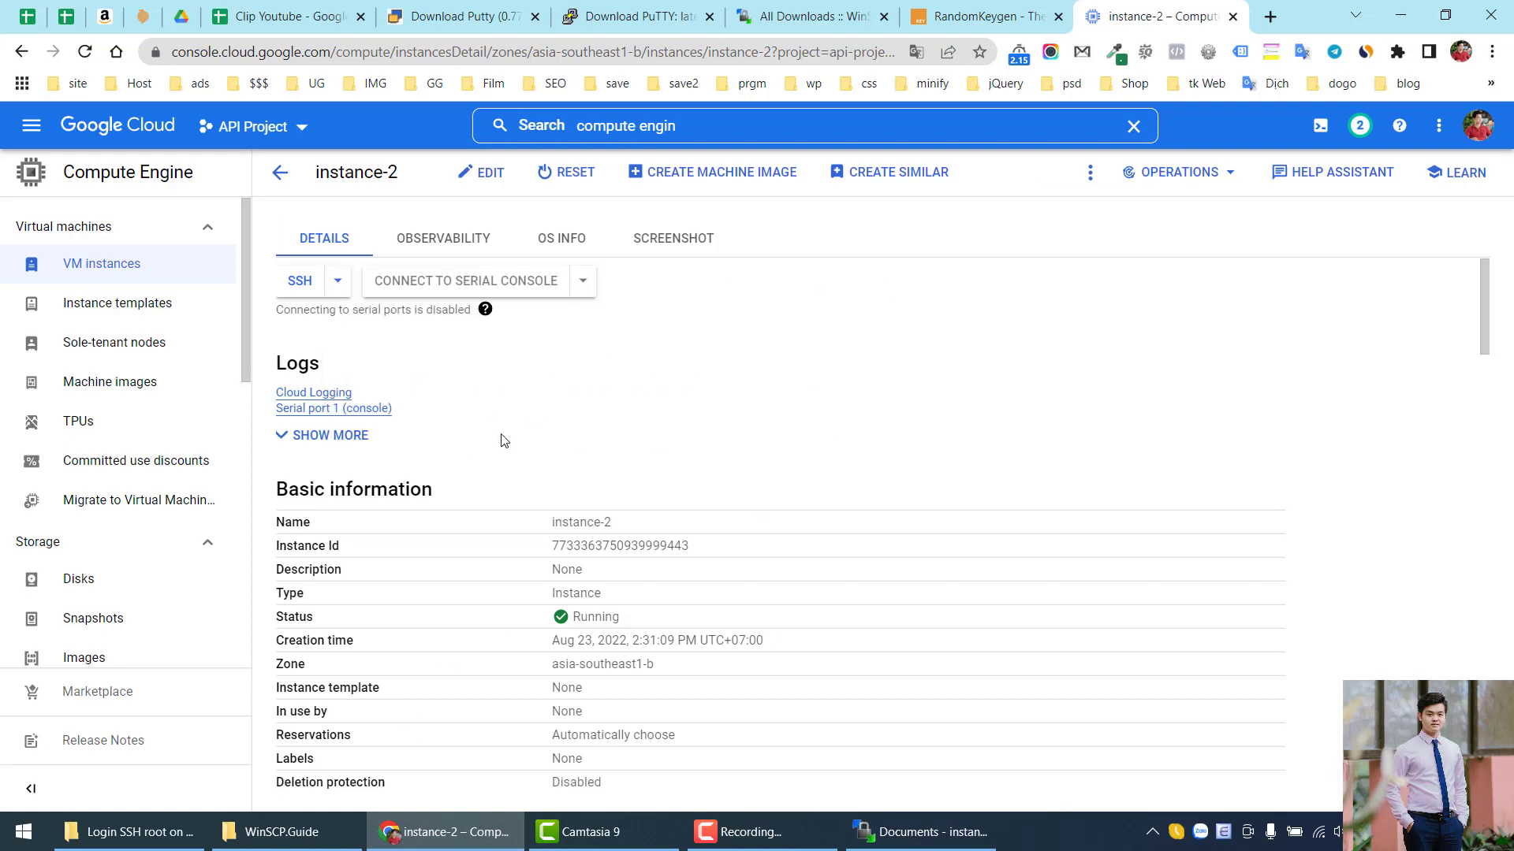
Return to WinSCP, look inside the server's home directory and go back up to the / directory.
left_click(461, 830)
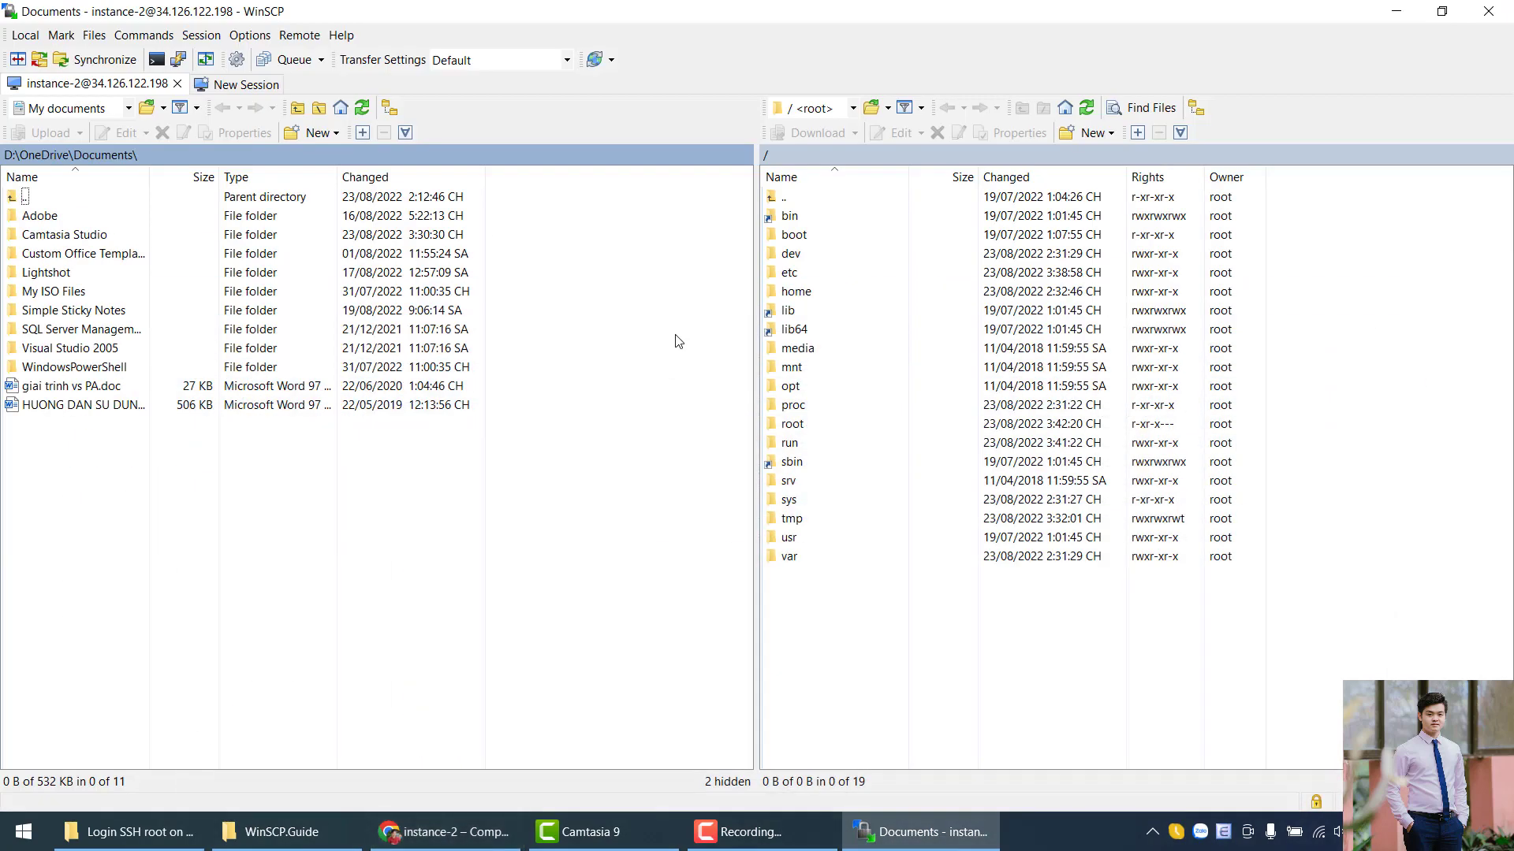
double_click(821, 292)
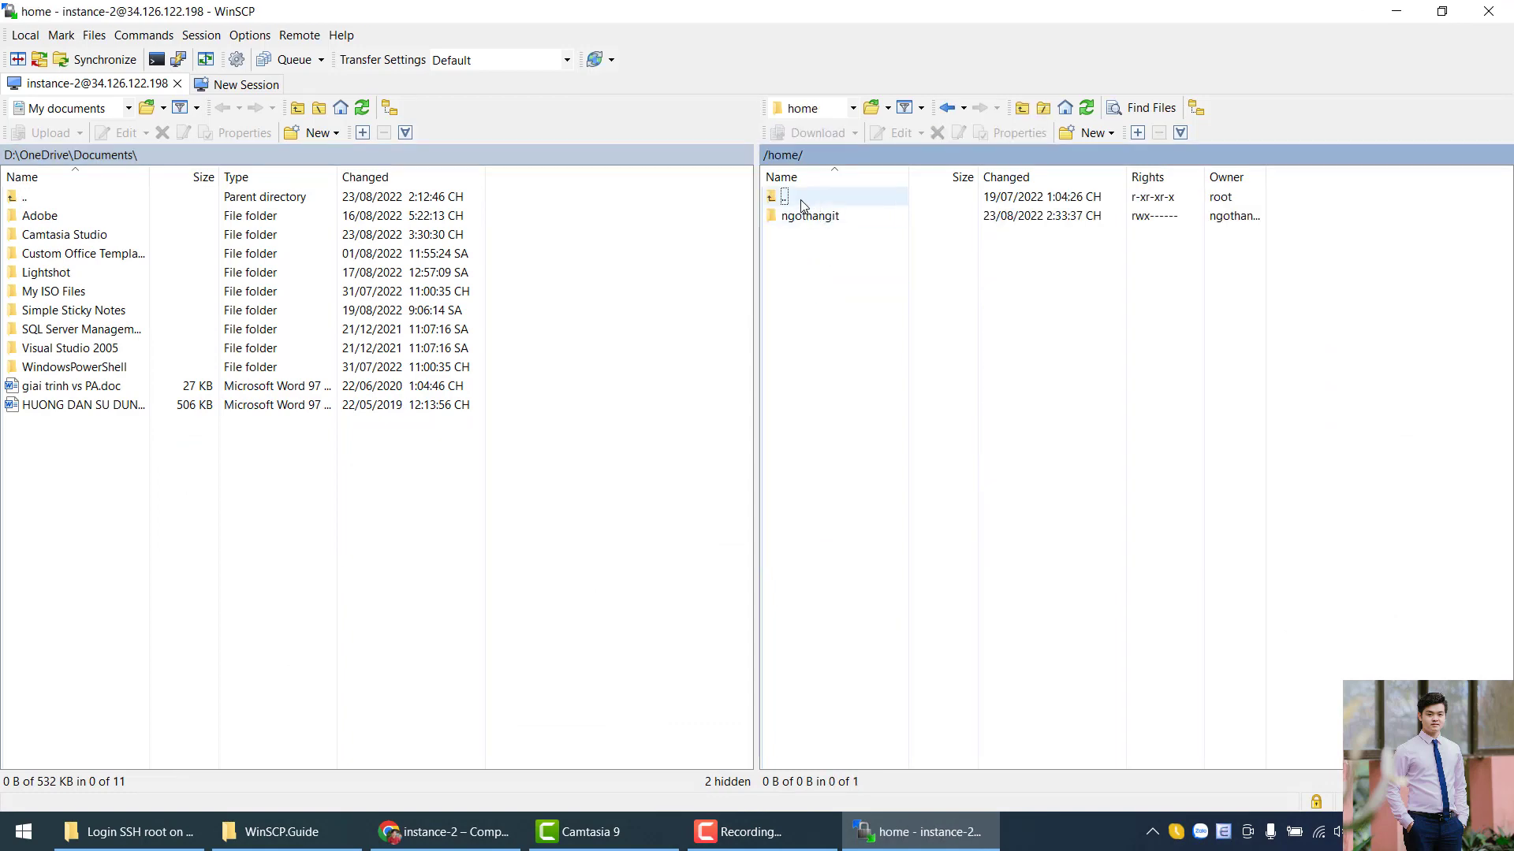
double_click(802, 205)
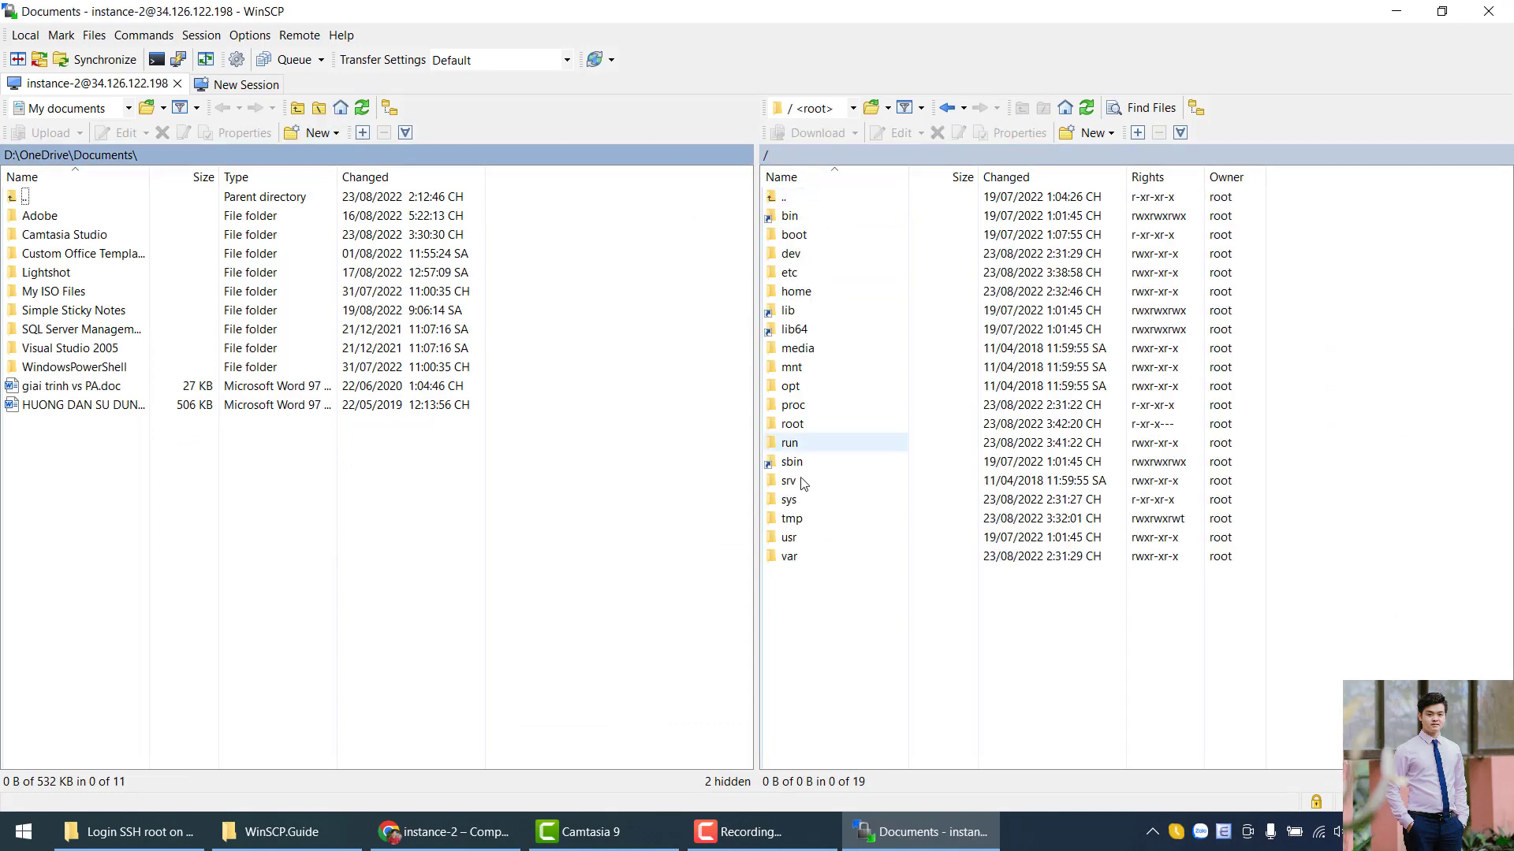
Open the current session in PuTTY from WinSCP, accept the server's host key, and move the terminal window aside.
left_click(181, 61)
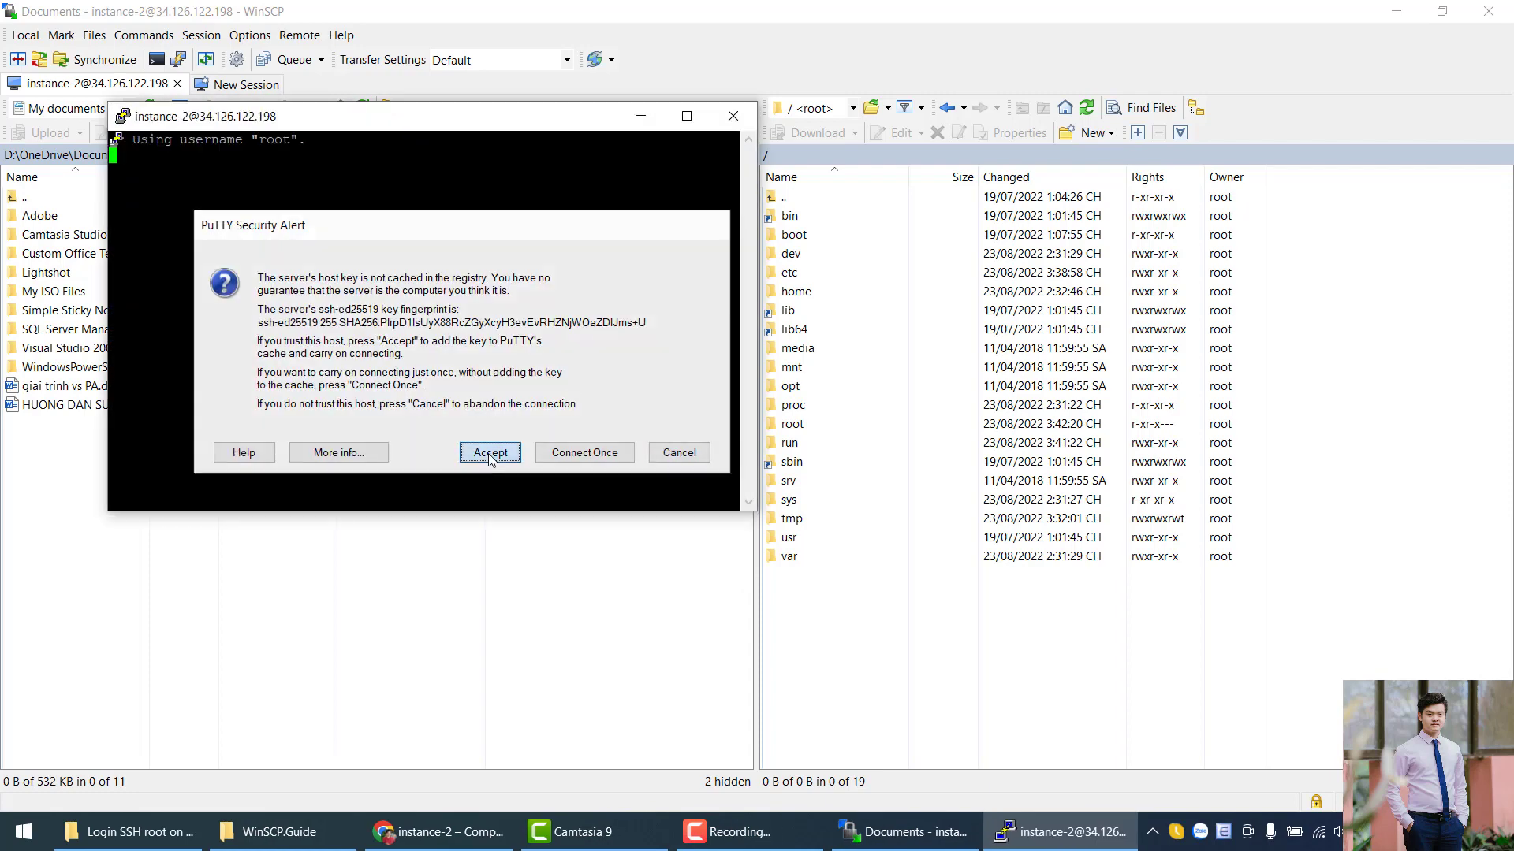
left_click(489, 454)
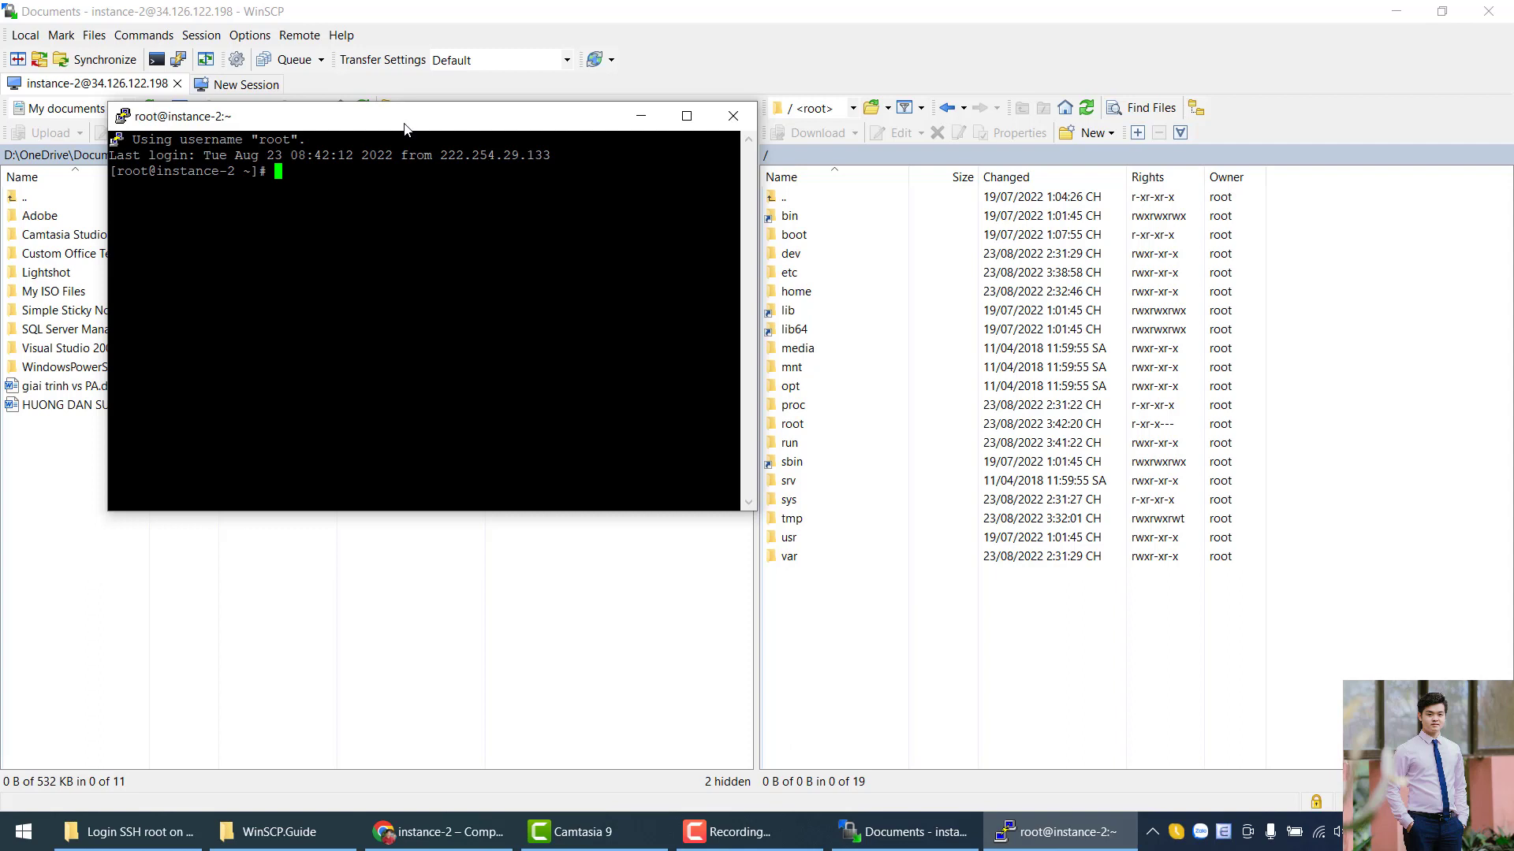
left_click_drag(403, 123, 529, 119)
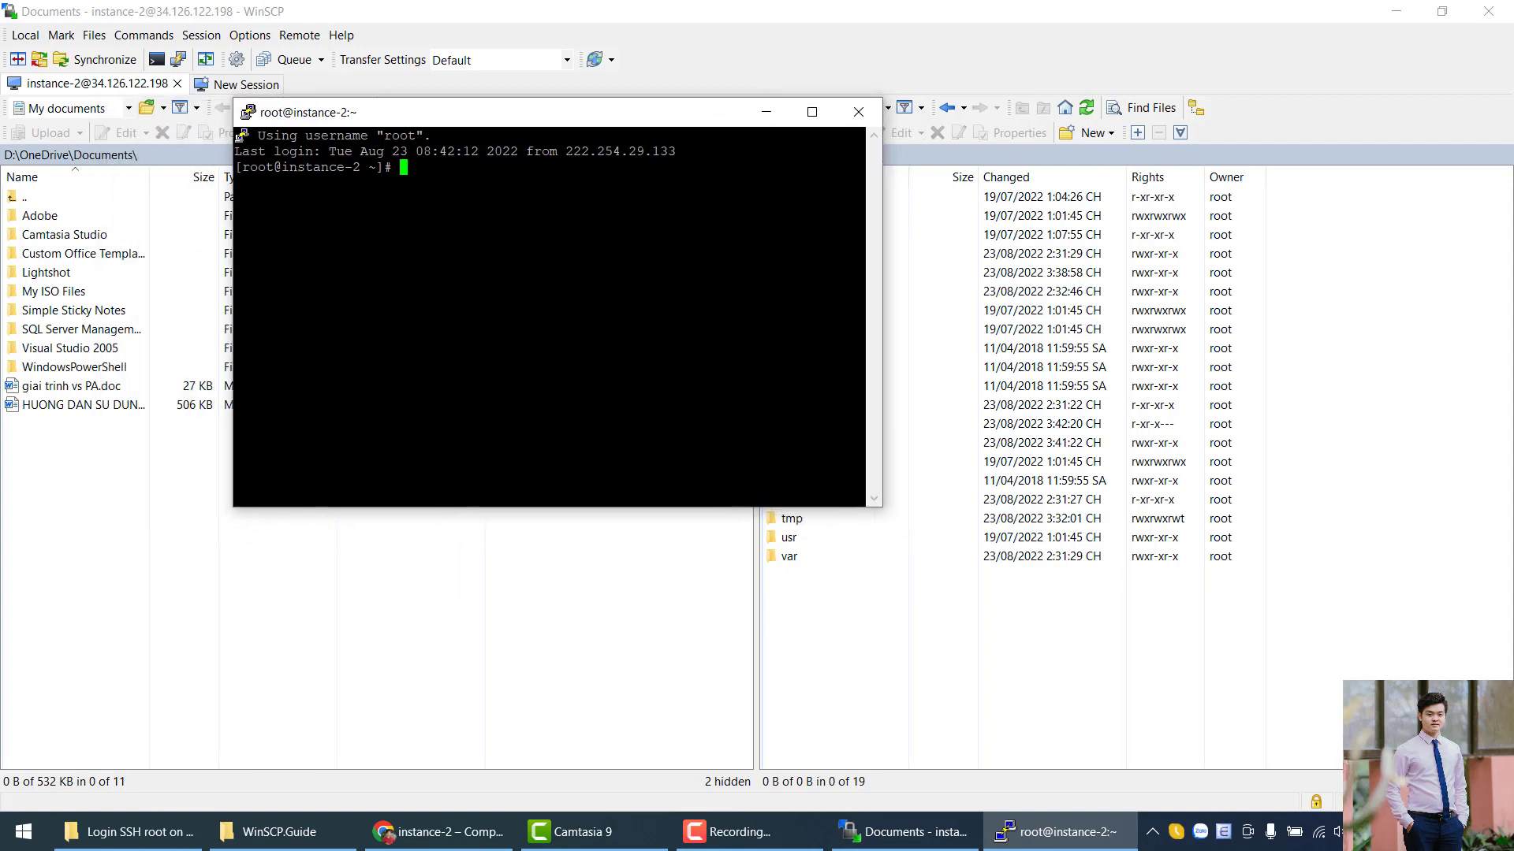
Run ls in the root terminal, and end the PuTTY session with exit.
type("ls")
key("Return")
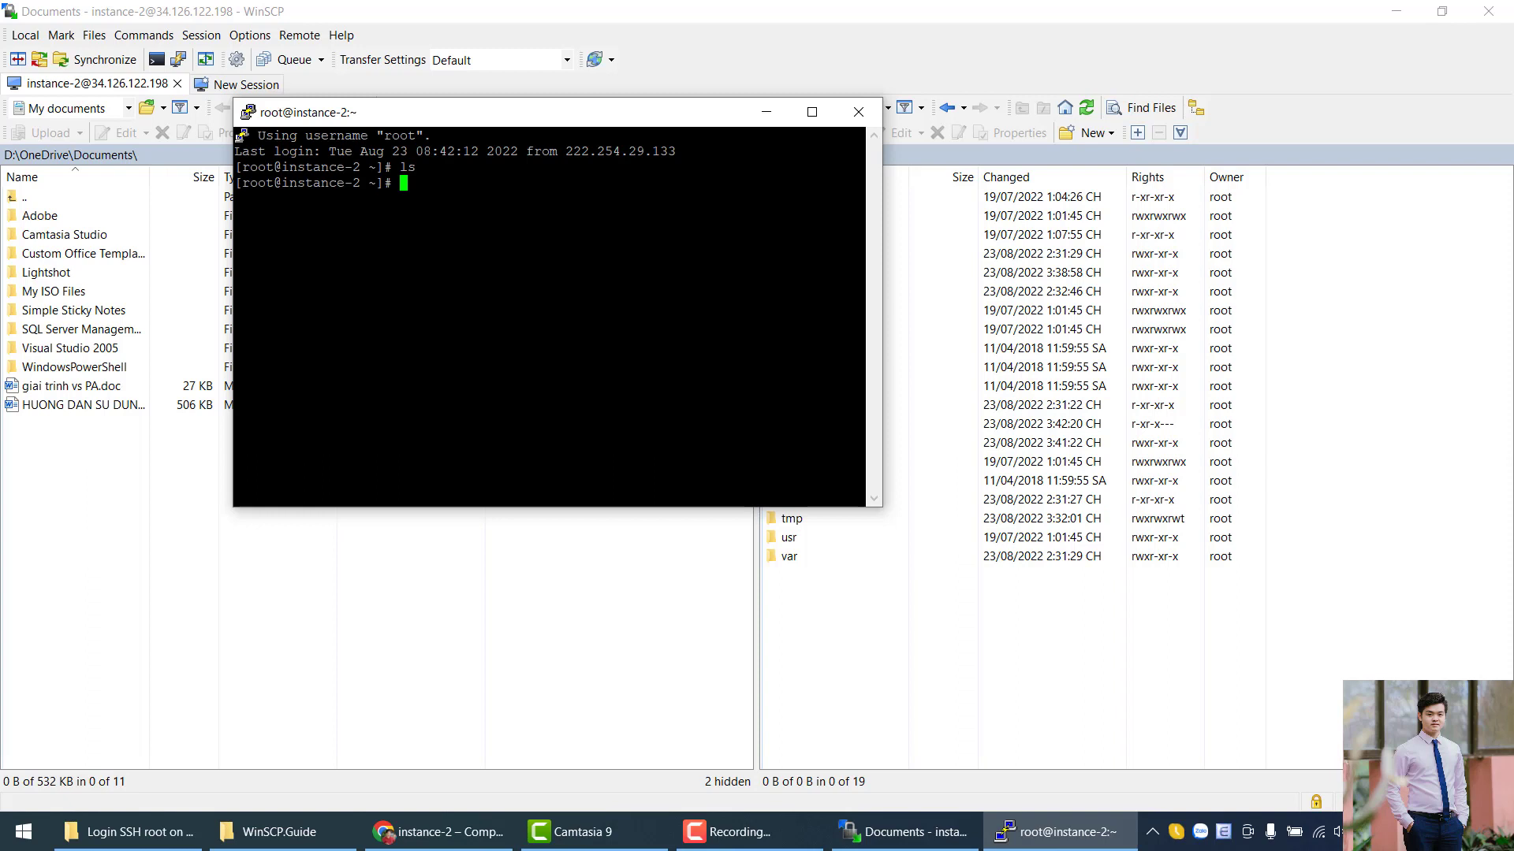
type("exit")
key("Return")
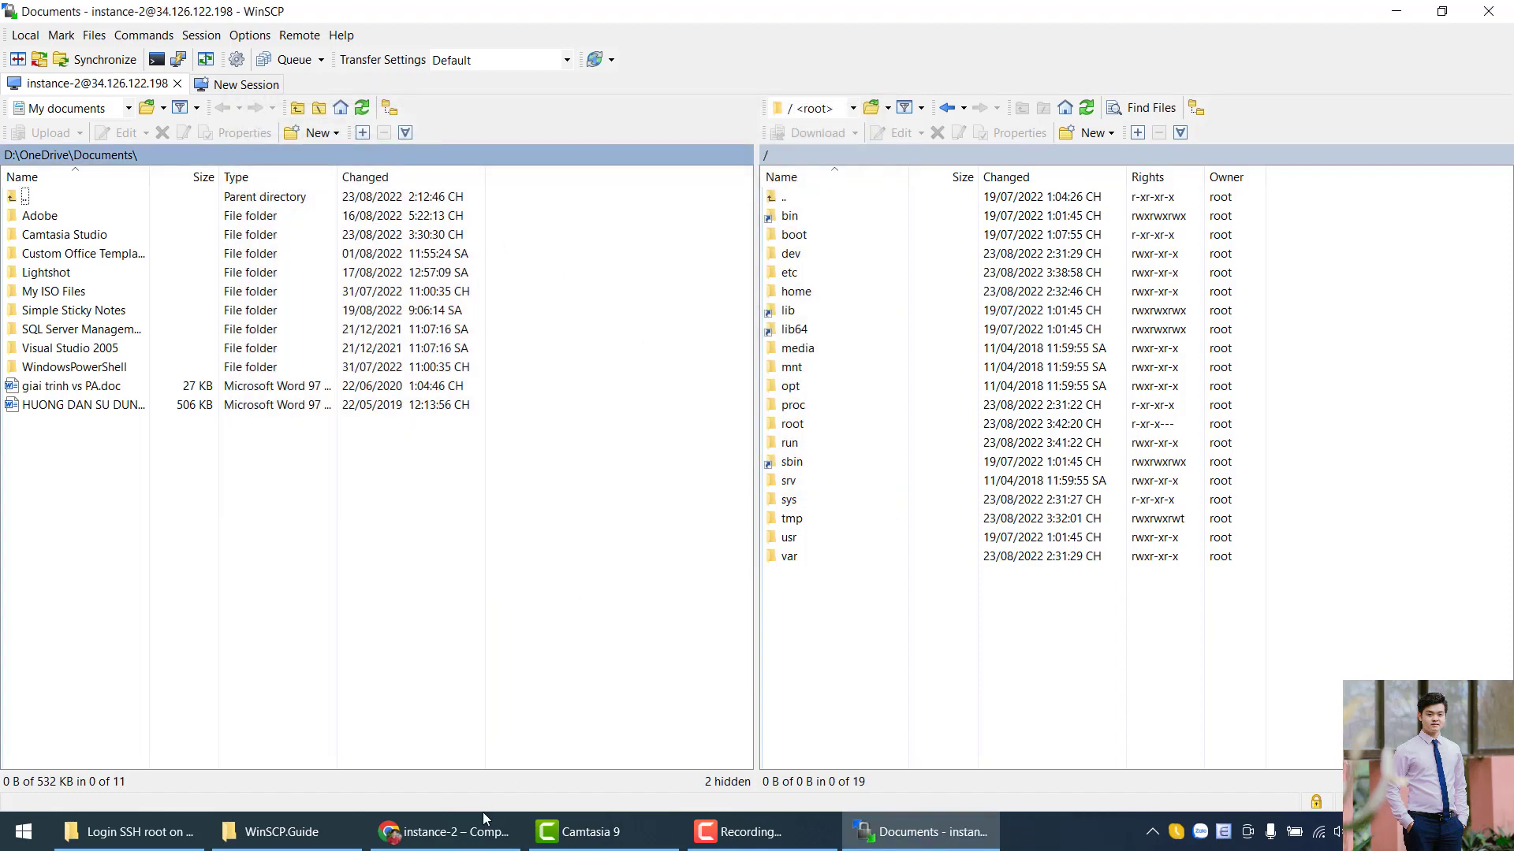
Switch to the Clip Youtube spreadsheet in Chrome and review the SSH root login guide up to its title.
left_click(473, 829)
left_click(298, 24)
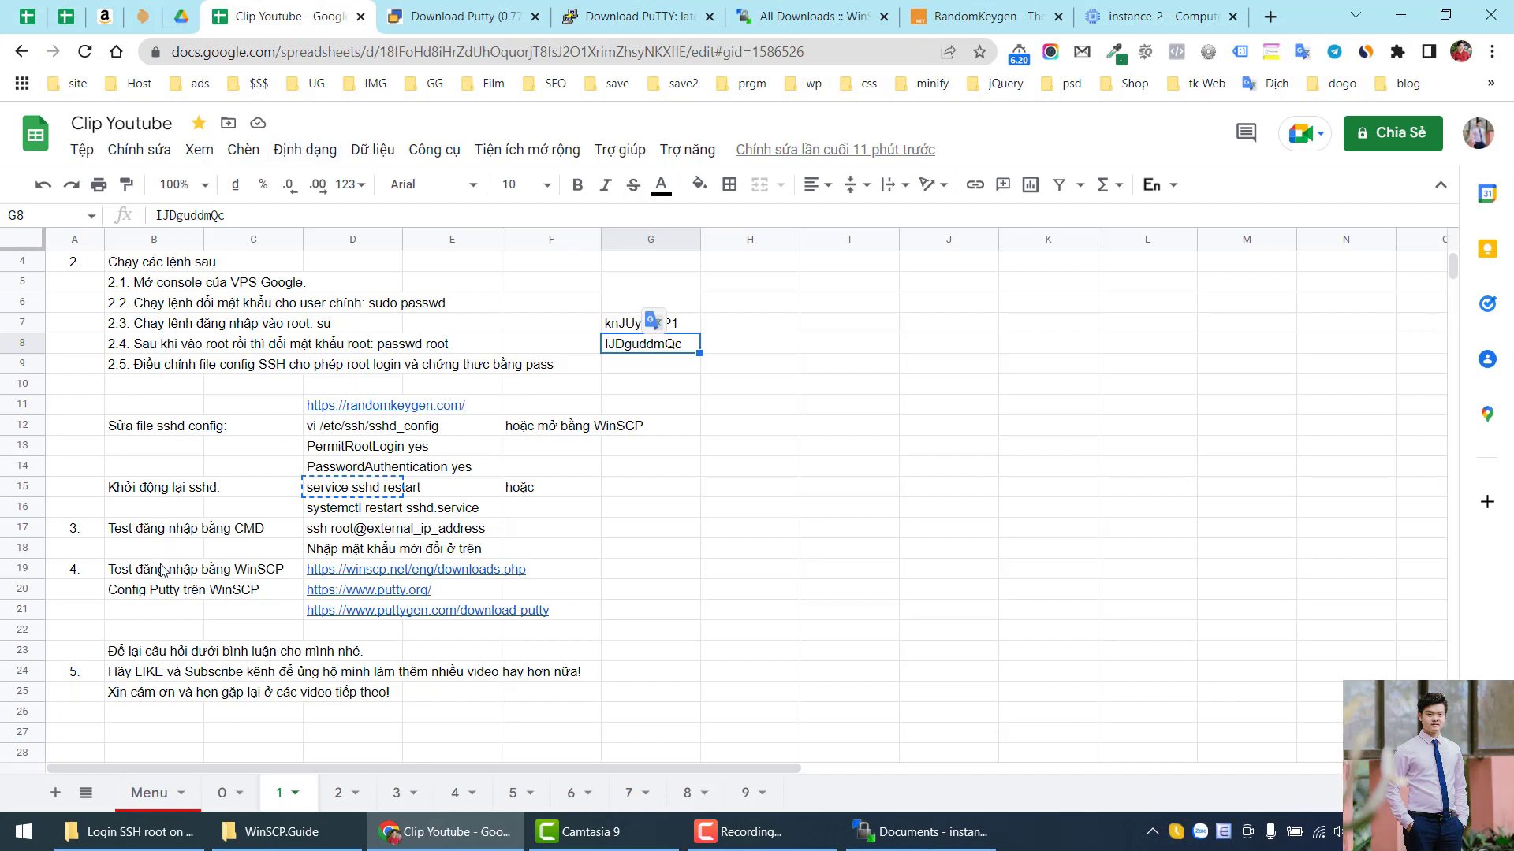
left_click(157, 610)
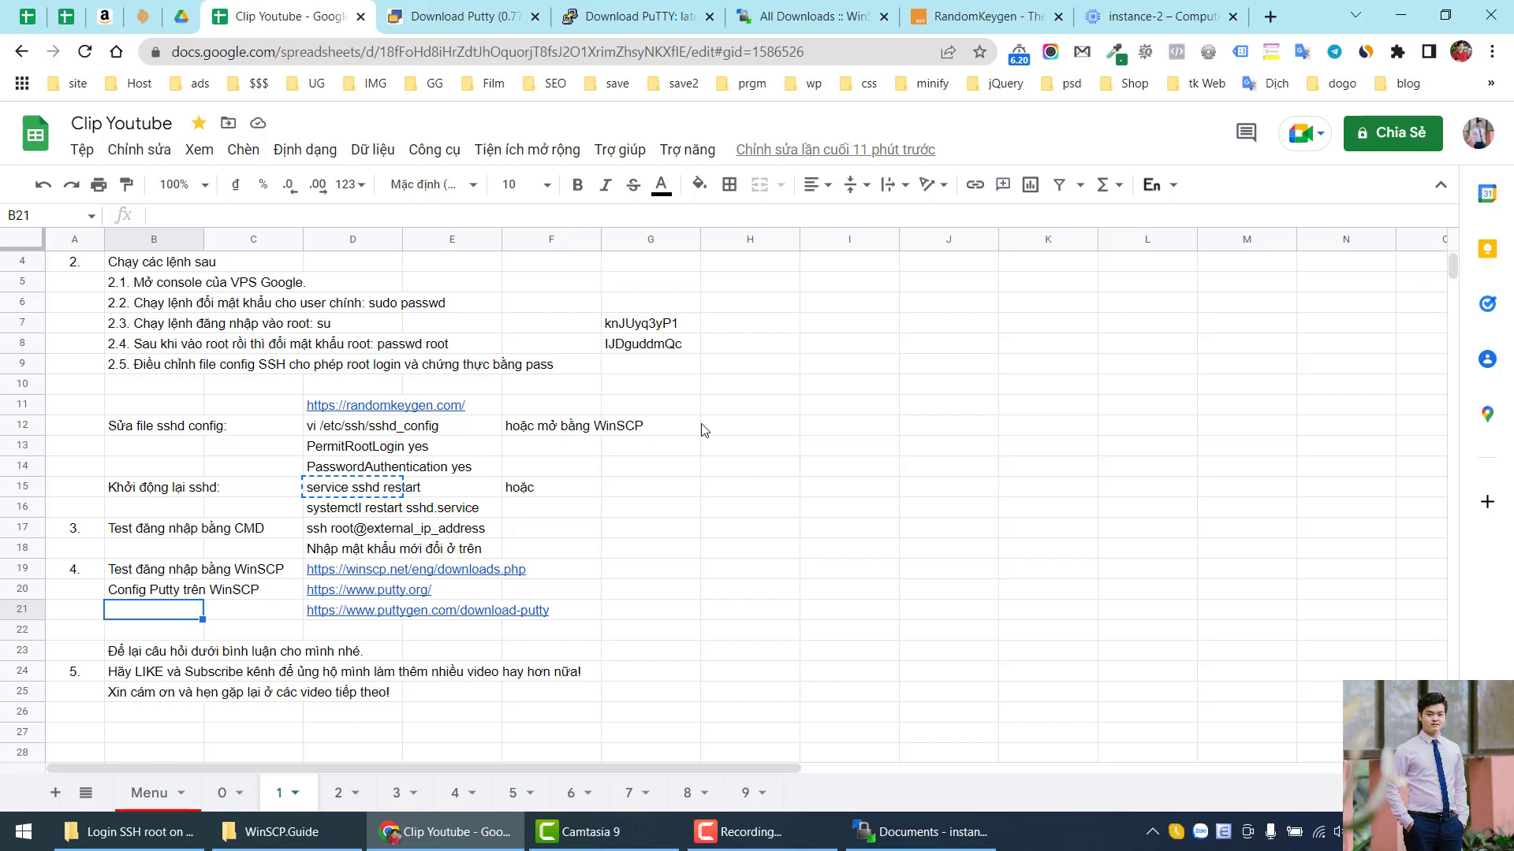
scroll(822, 372, "up", 1)
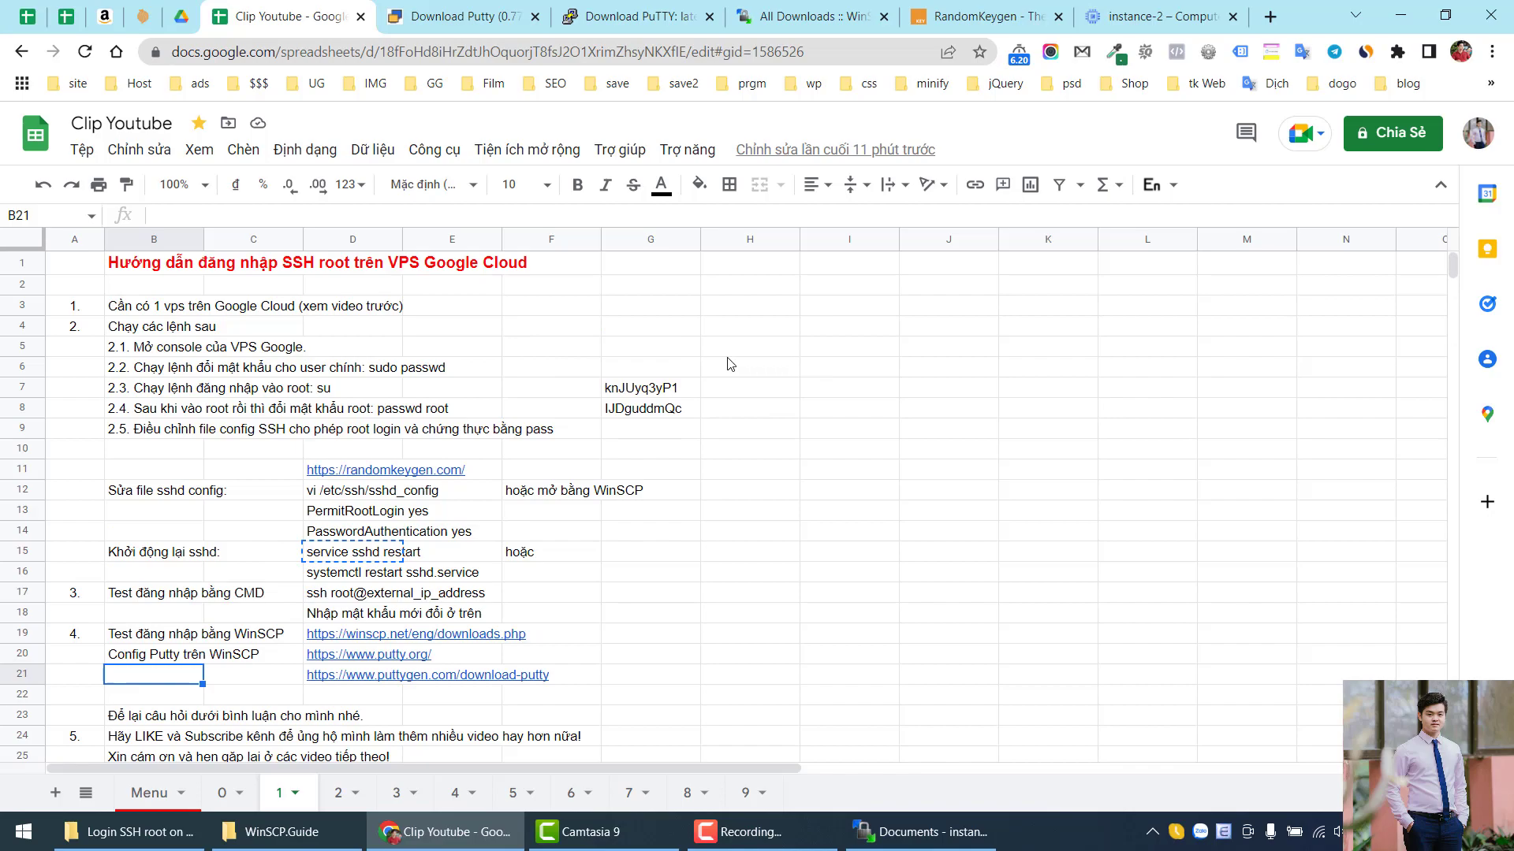